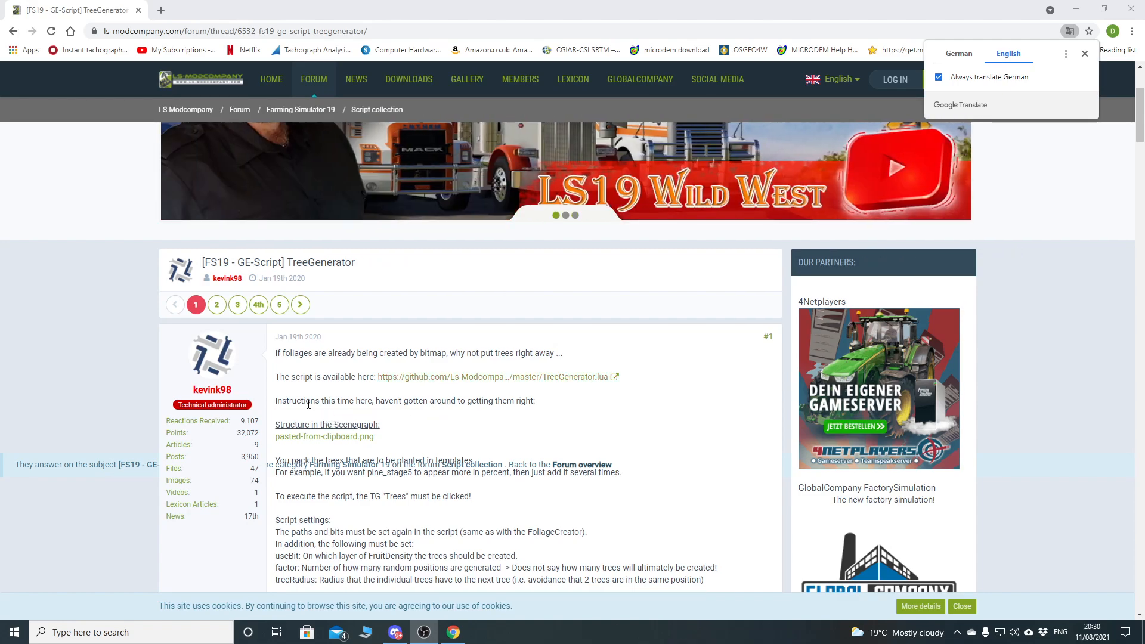
- Read the TreeGenerator forum post's instructions, from the scenegraph structure through the script settings and sequence
drag(282, 403, 490, 403)
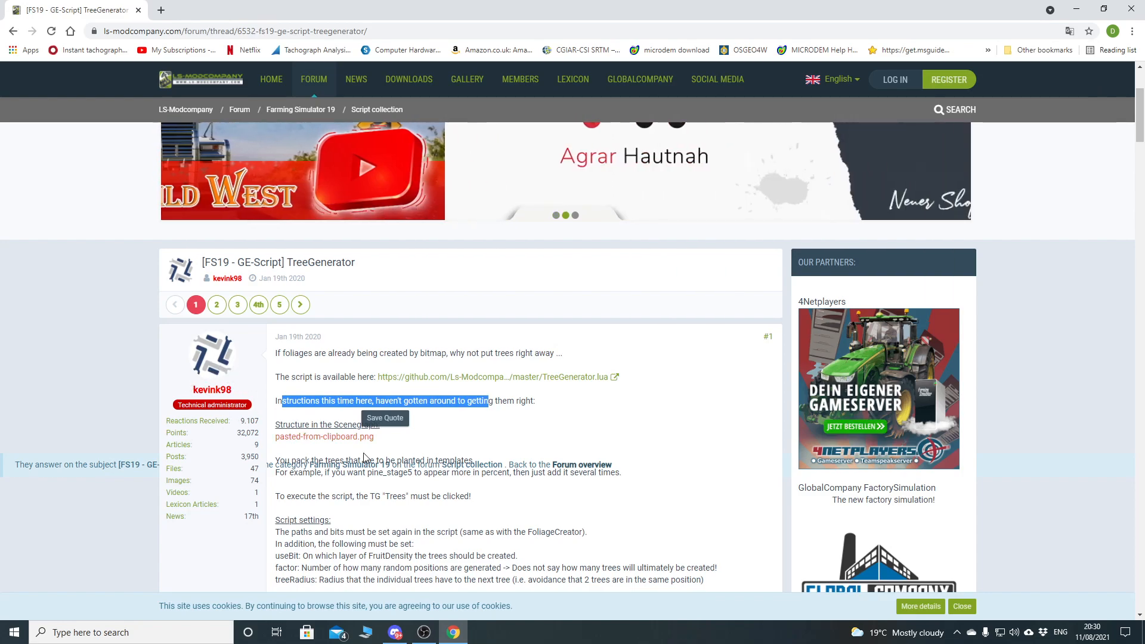
click(544, 407)
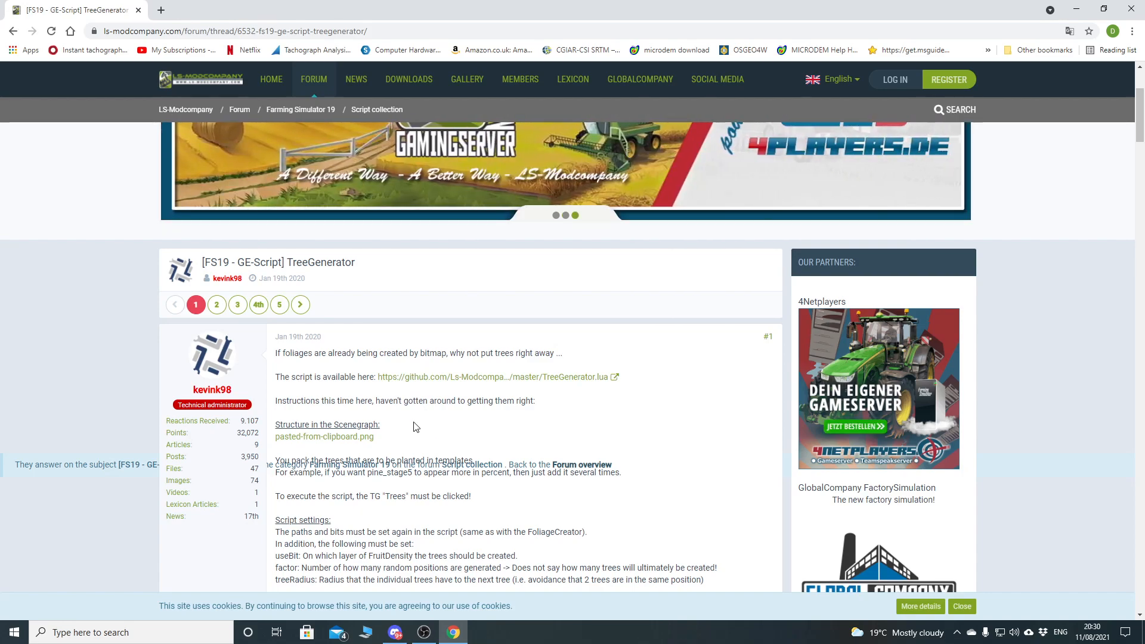
scroll(500, 425, down, 2)
scroll(492, 432, down, 3)
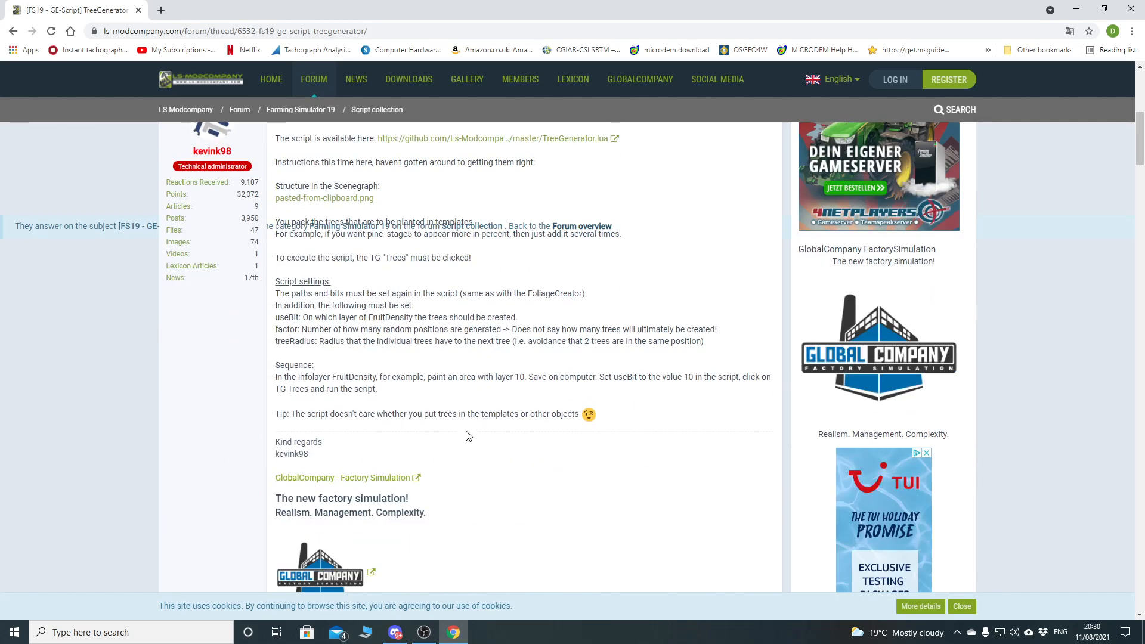
scroll(471, 441, down, 4)
scroll(494, 467, up, 8)
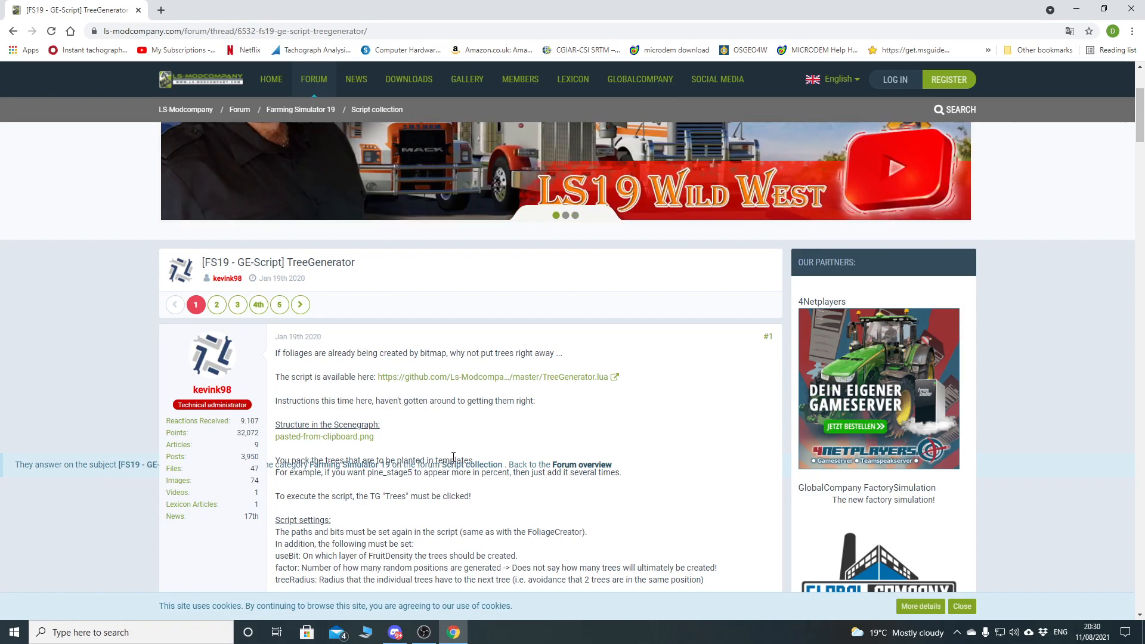
- Follow the post's TreeGenerator.lua link to the FS19_GlobalCompany_GE_FoliageCreator repository and open the documentation linked in its README.md
click(487, 378)
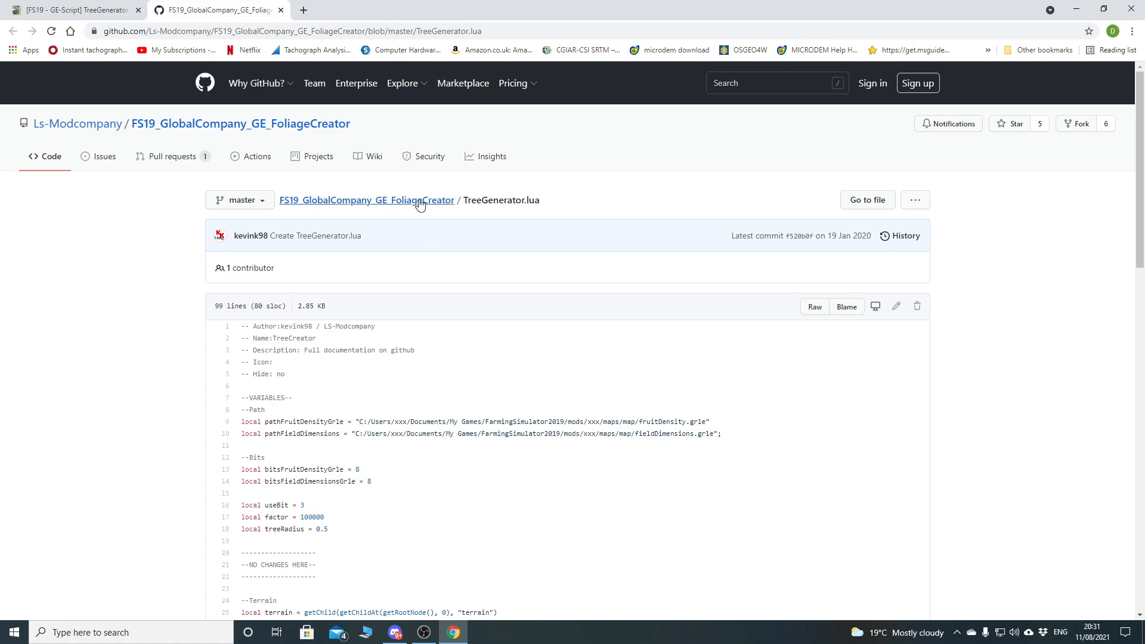
click(397, 203)
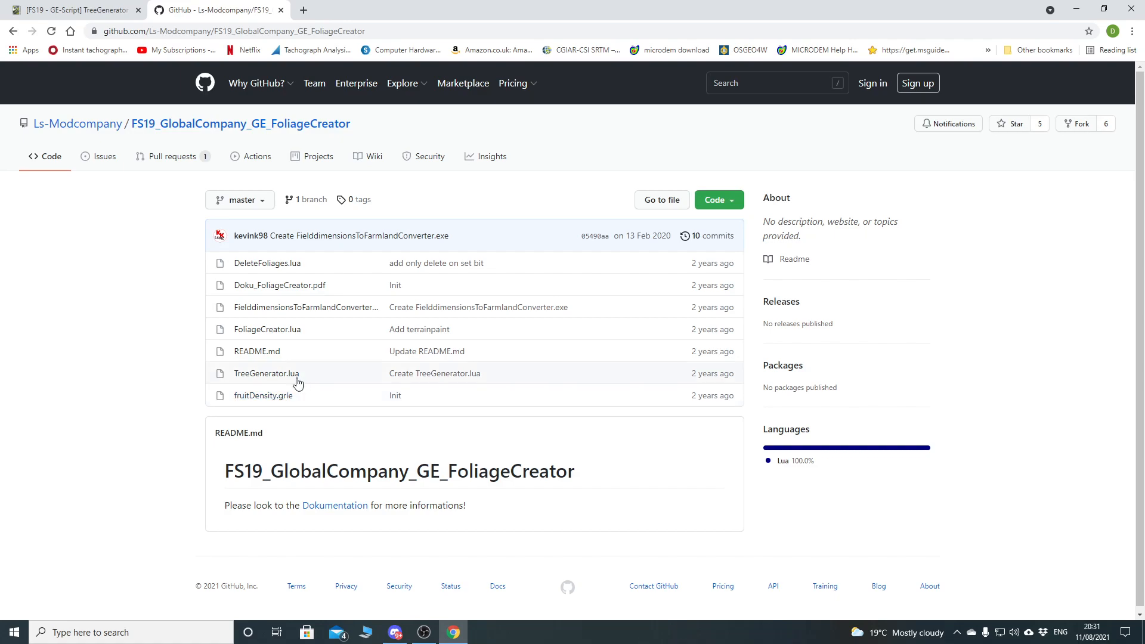
click(257, 353)
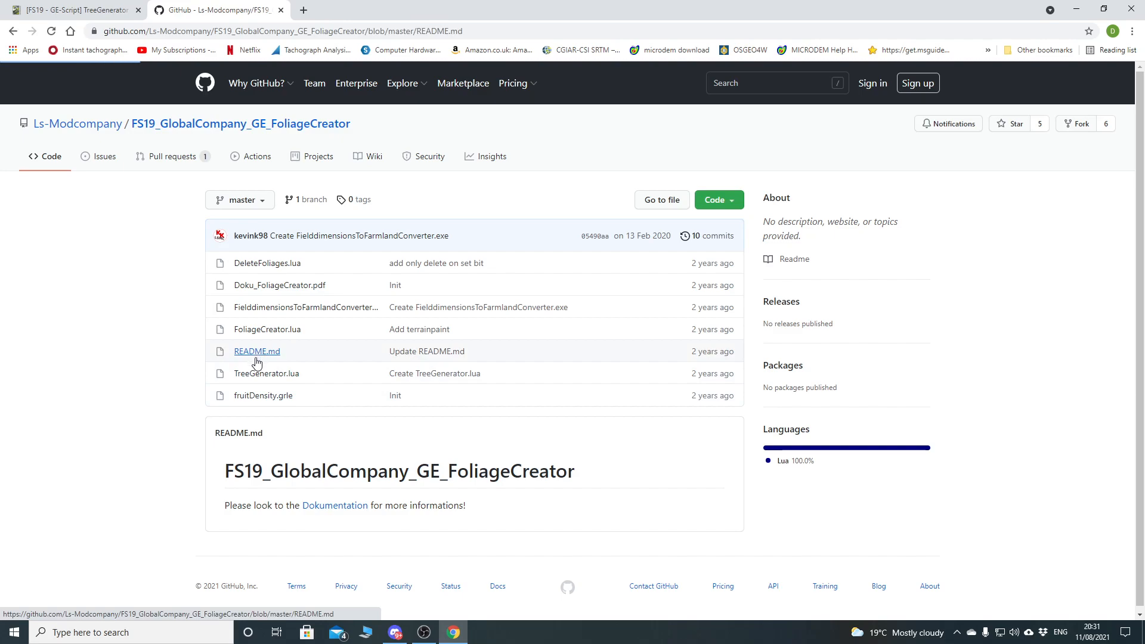
click(377, 393)
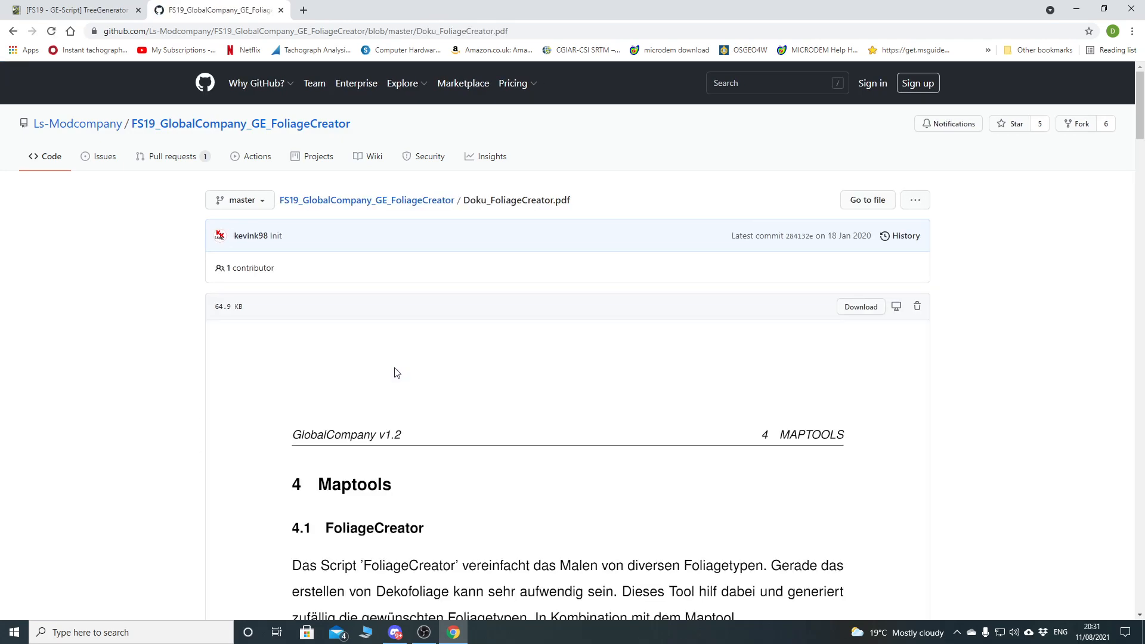
- Read through the German FoliageCreator documentation, including its general information and map preparation (Mapvorbereitung) sections
scroll(434, 442, down, 4)
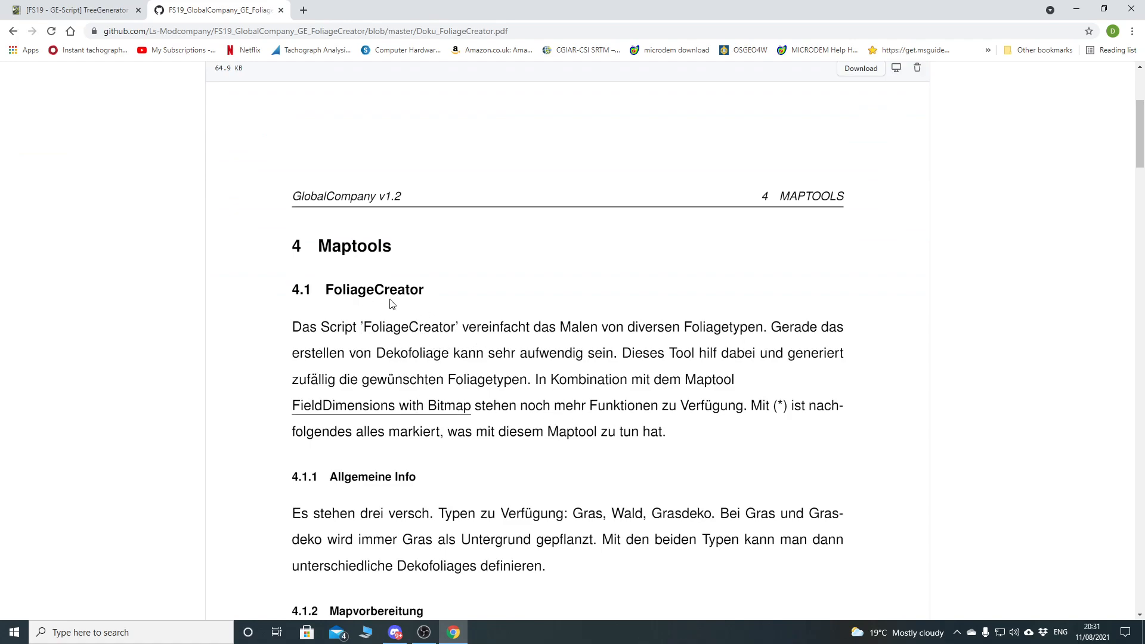
scroll(553, 414, down, 5)
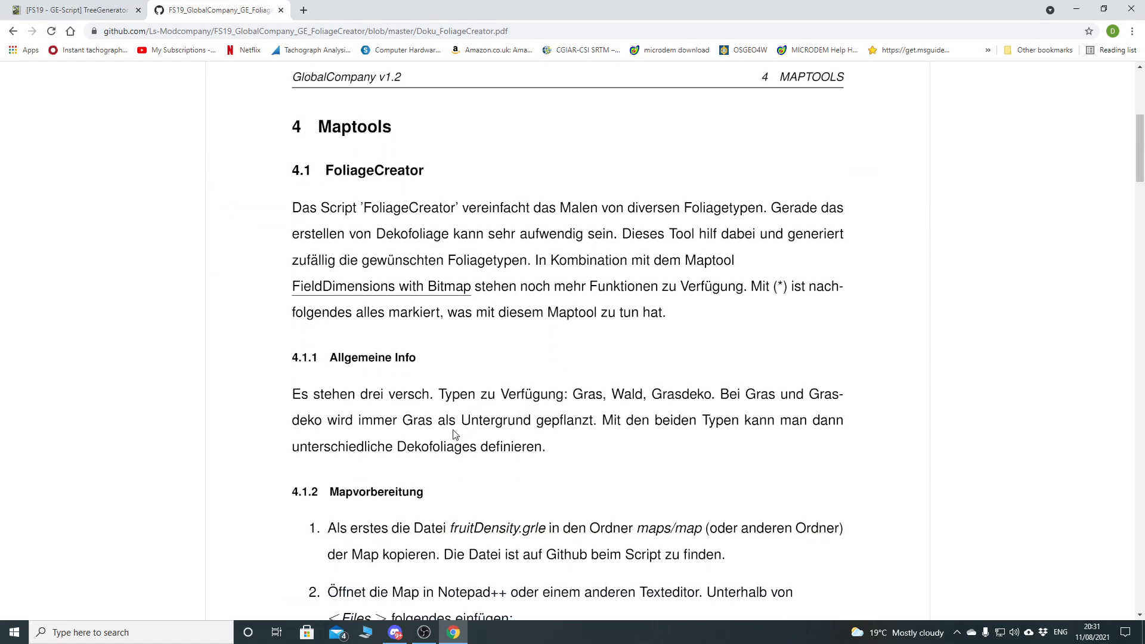
scroll(536, 463, down, 1)
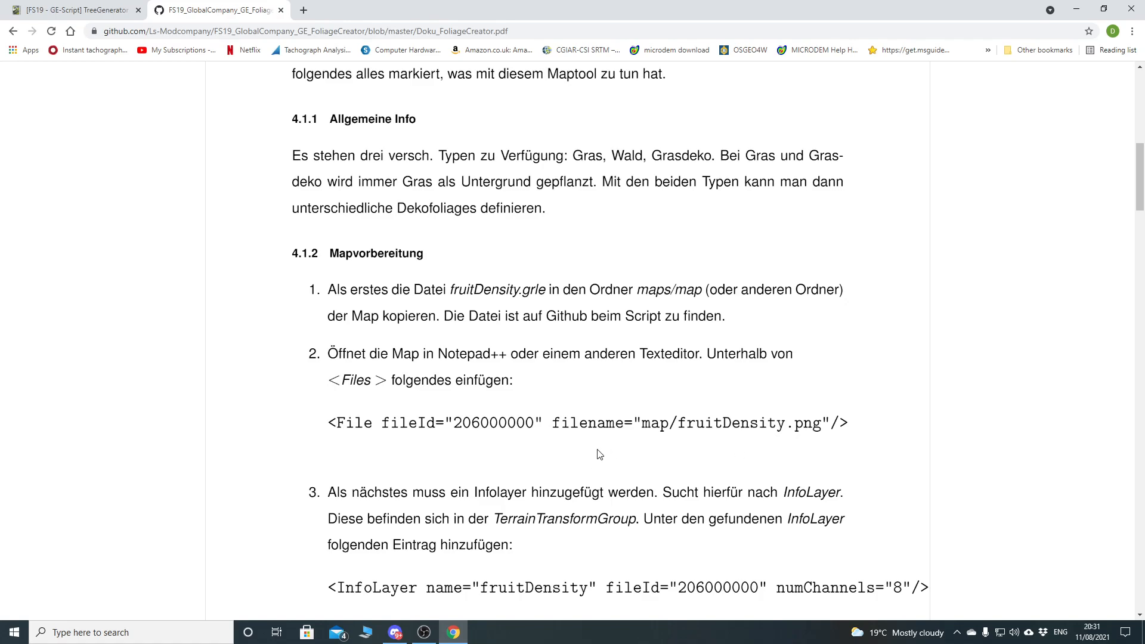
scroll(639, 451, down, 3)
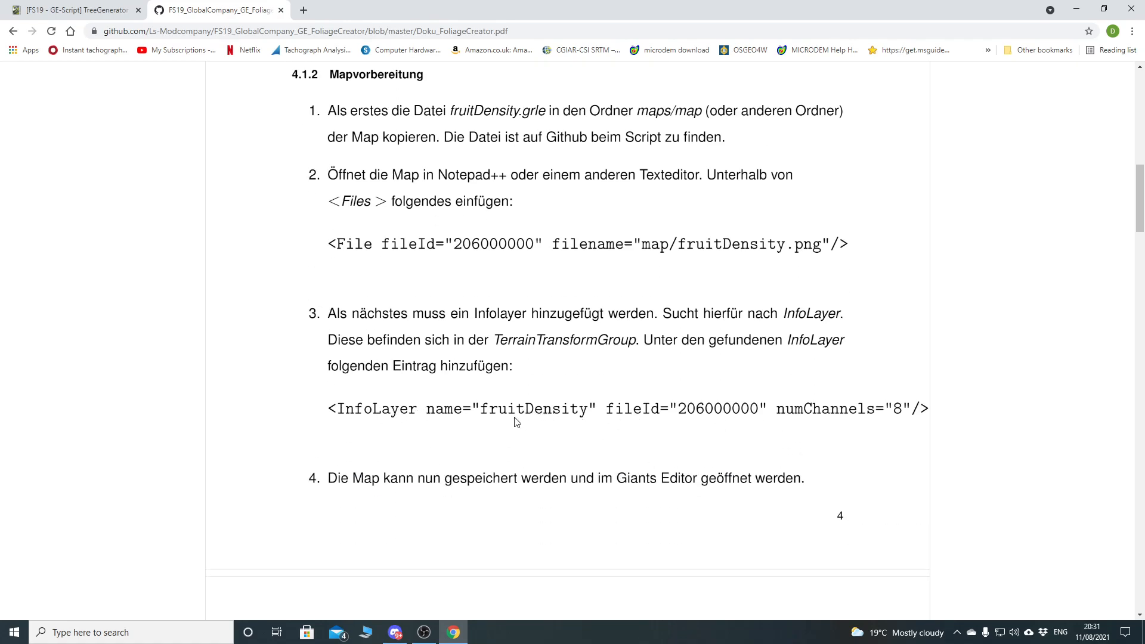
scroll(518, 417, up, 10)
scroll(517, 420, up, 3)
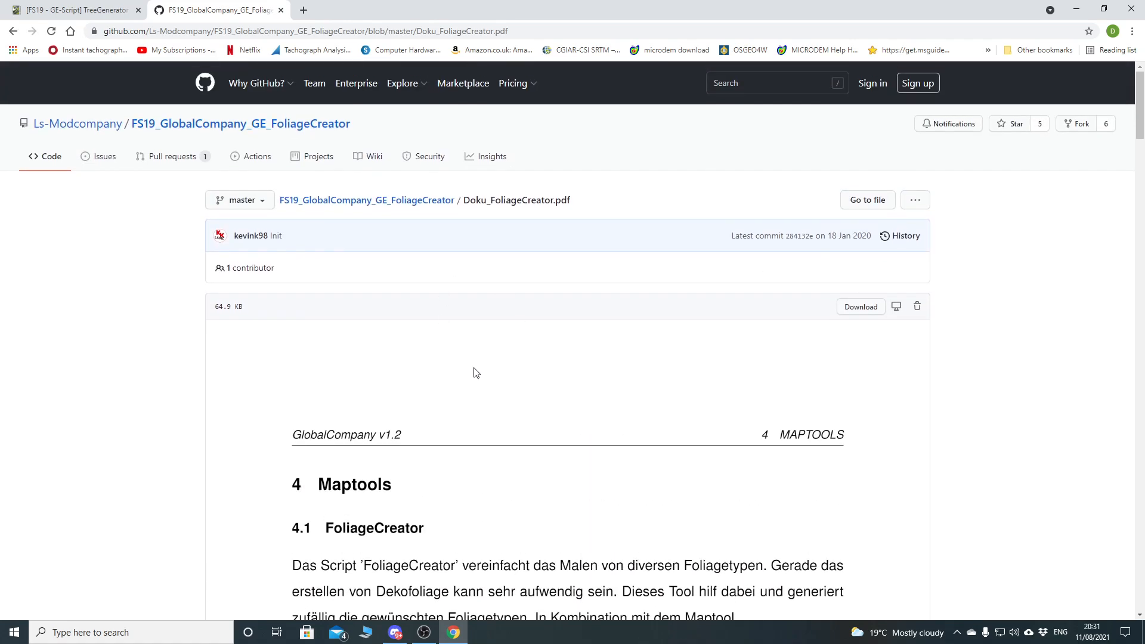
scroll(544, 409, down, 3)
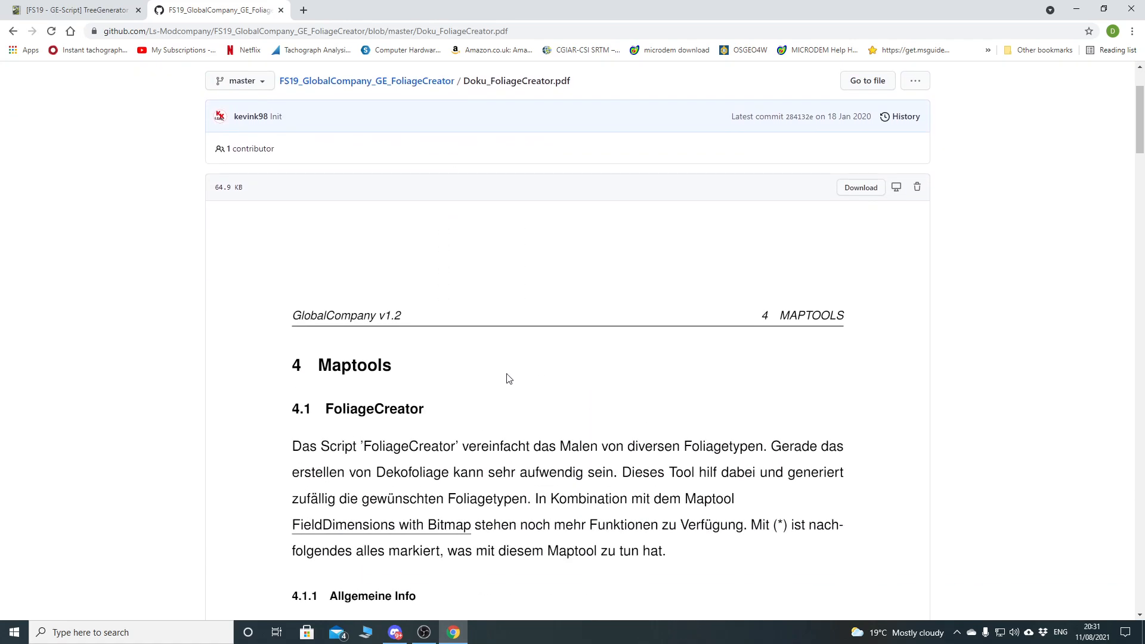
scroll(509, 382, down, 4)
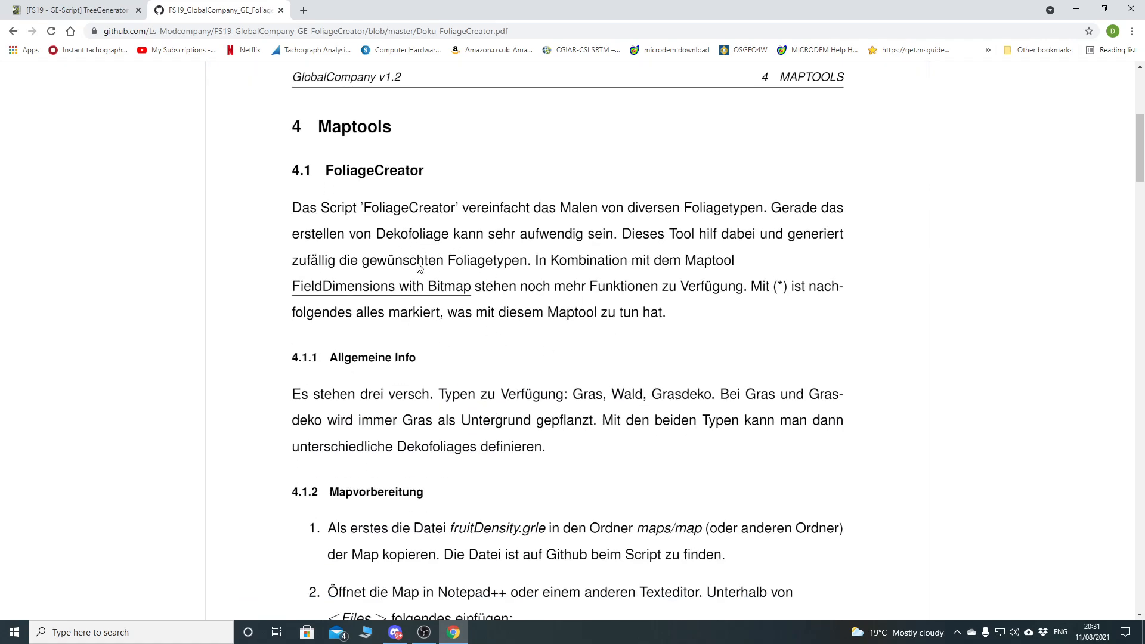
scroll(530, 367, down, 1)
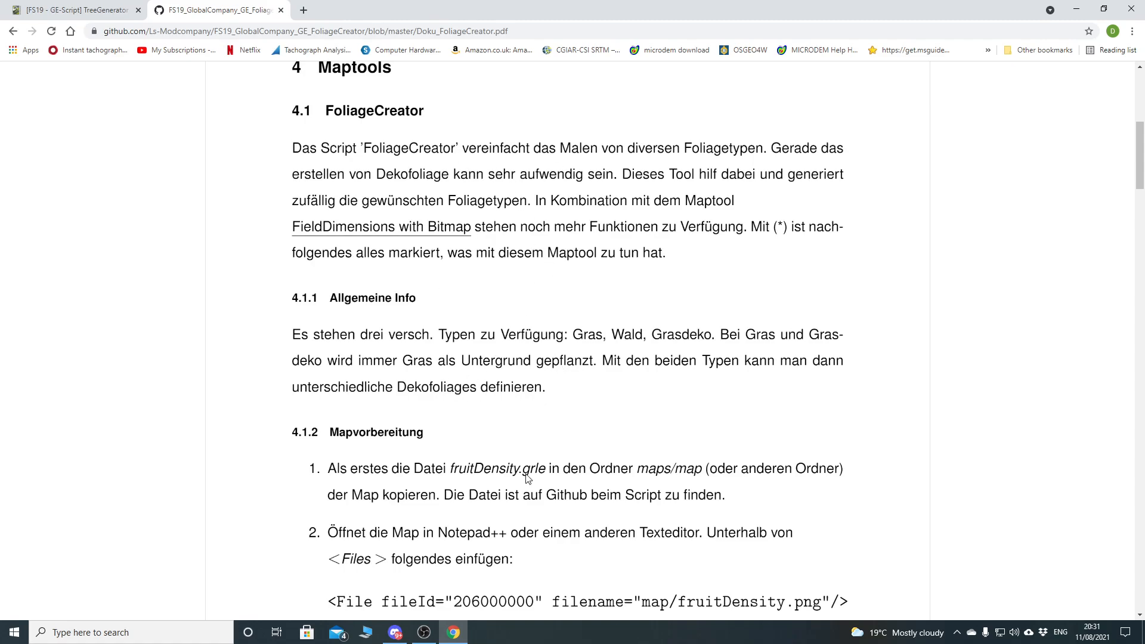
scroll(527, 489, down, 2)
scroll(527, 489, down, 3)
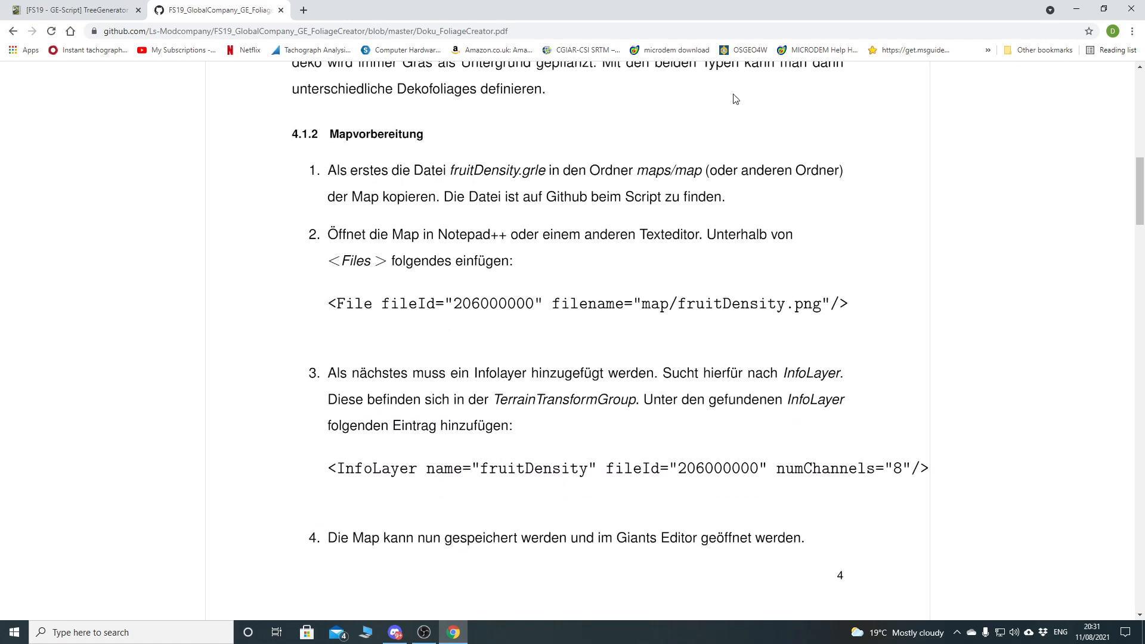
- Open the translated Document Foliage Creator PDF from the desktop in Acrobat Reader and examine the map preparation steps and the File entry line
click(1076, 9)
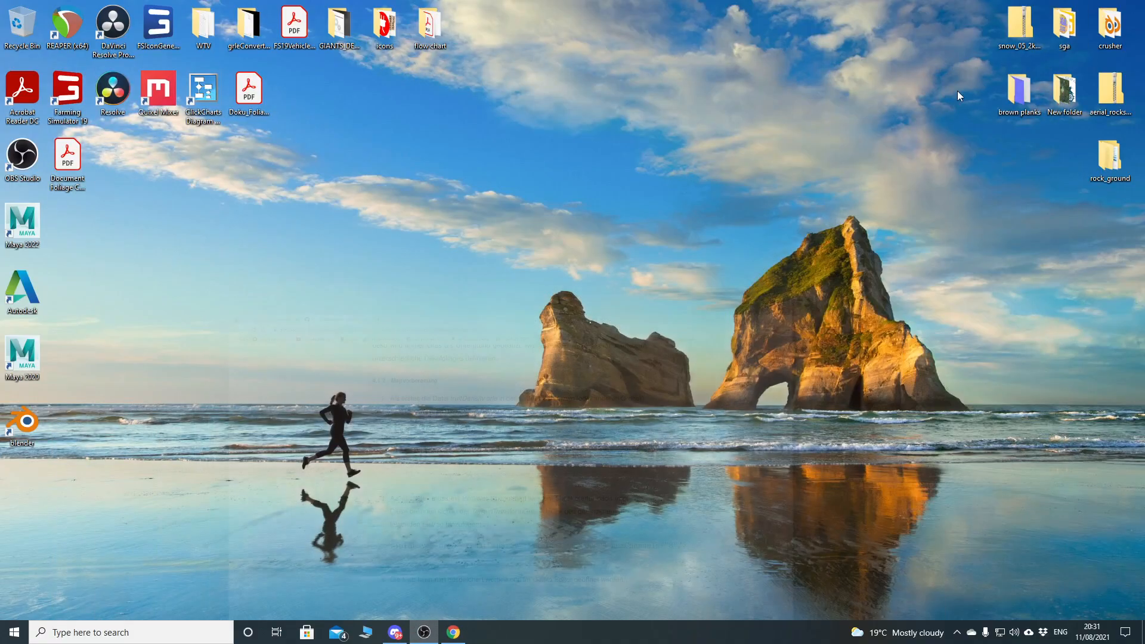
double_click(77, 166)
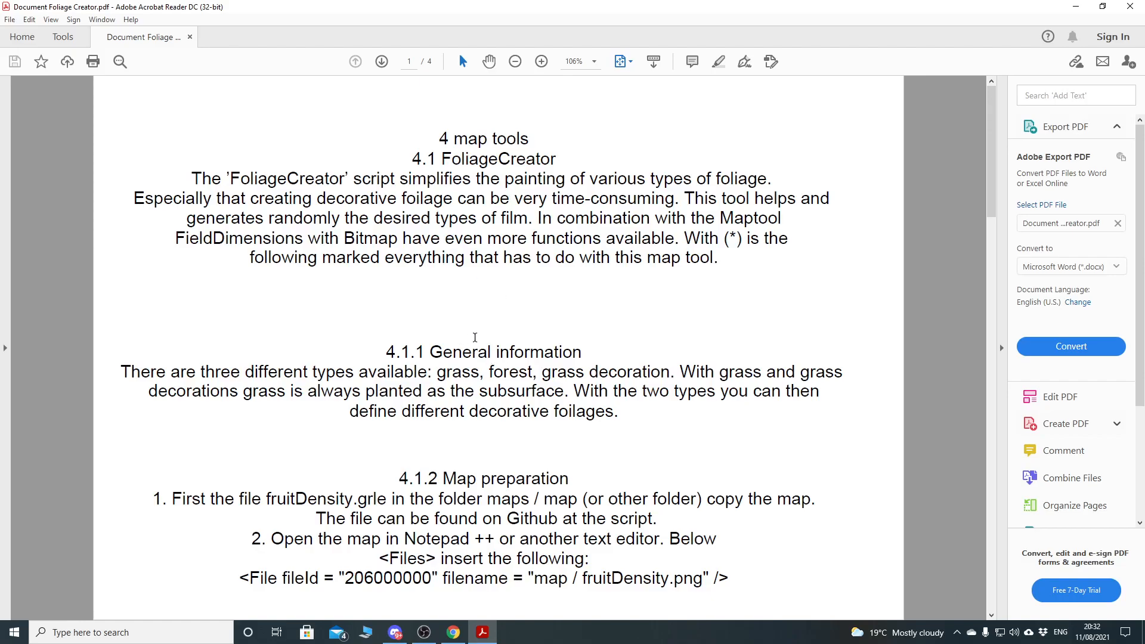
scroll(473, 334, down, 6)
scroll(475, 325, up, 6)
drag(404, 540, 492, 539)
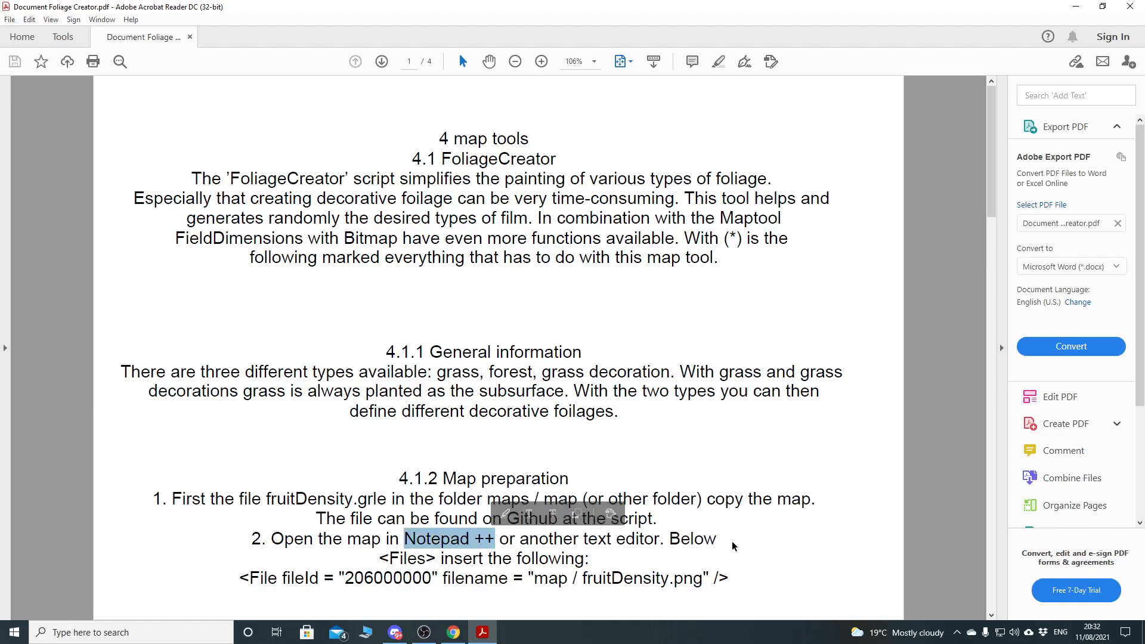
click(600, 539)
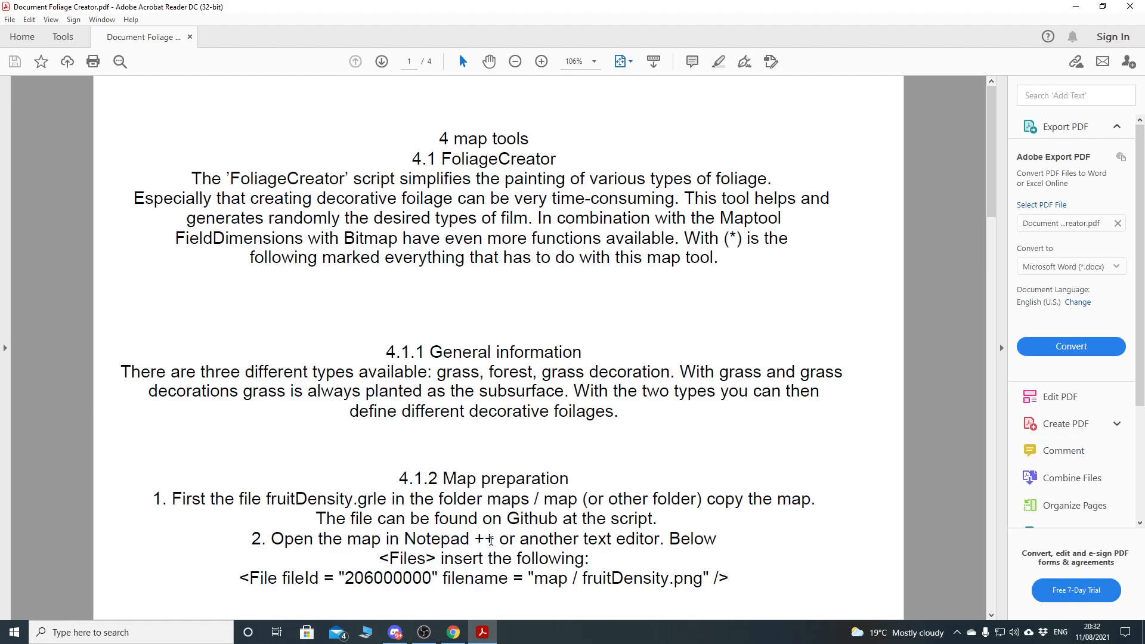
drag(240, 577, 733, 578)
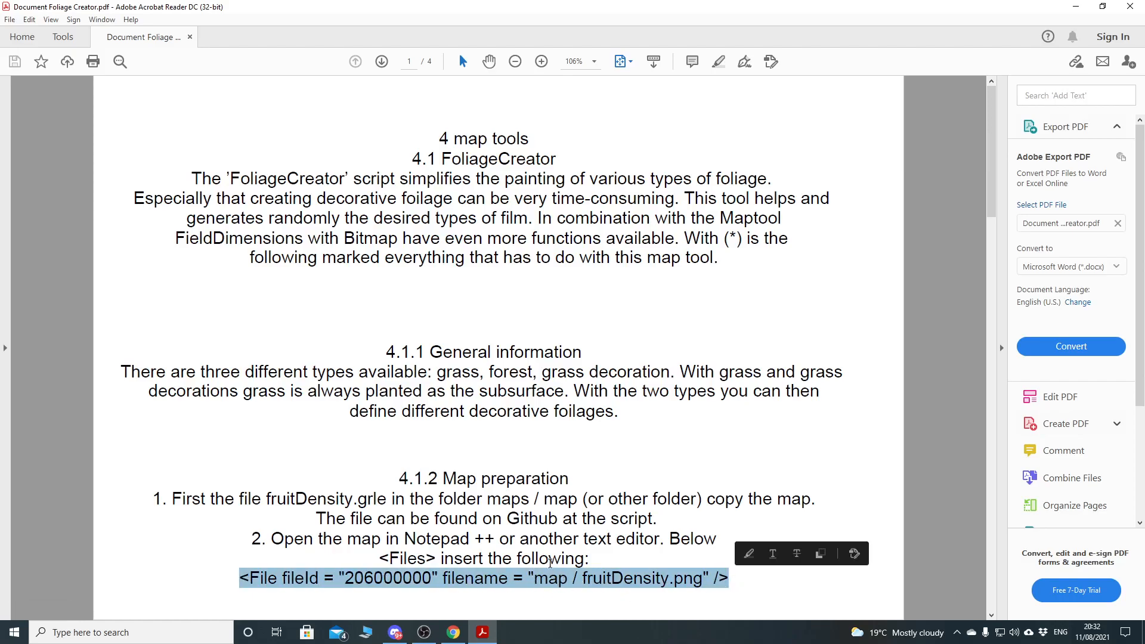
- Examine the fruitDensity InfoLayer entry on page 2 and compare its fileId with the File entry on page 1
scroll(461, 350, down, 10)
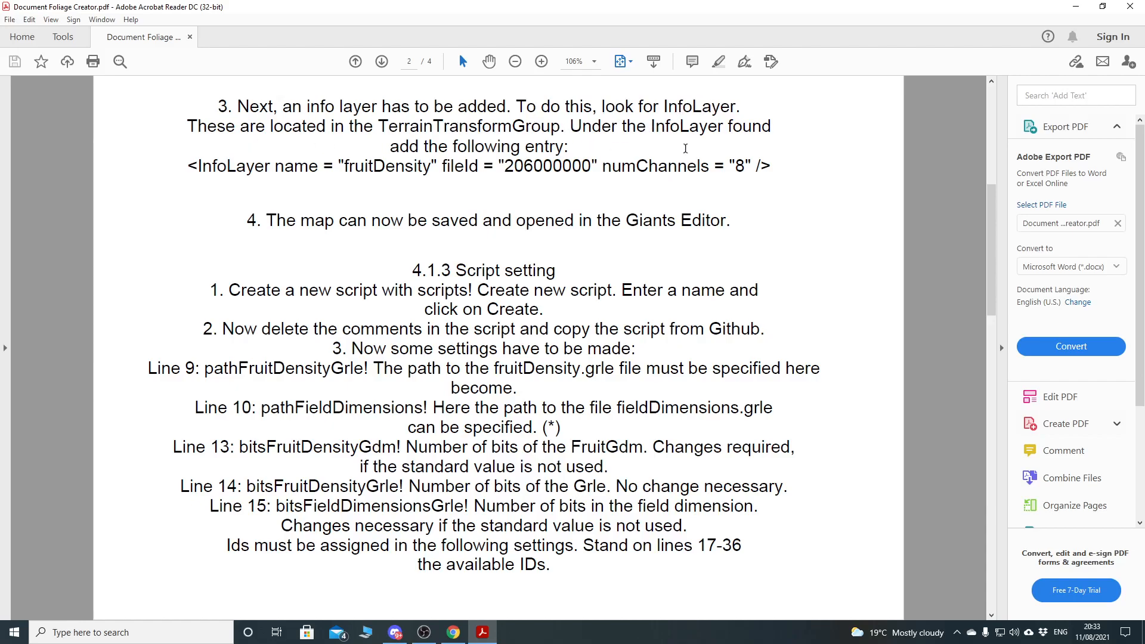
drag(188, 167, 764, 166)
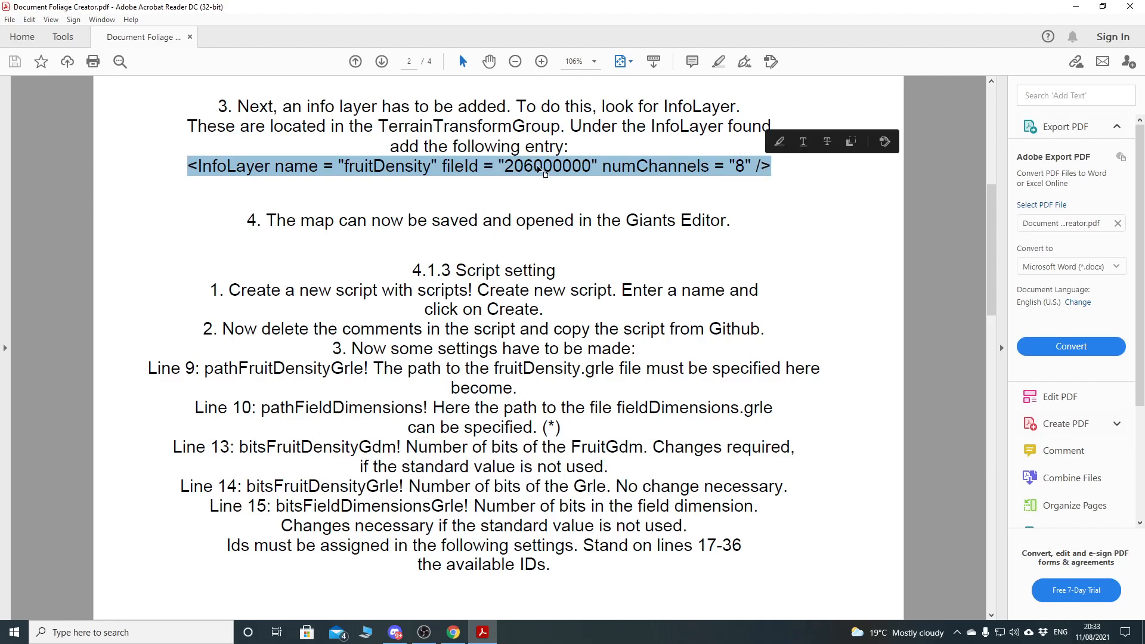
click(489, 195)
scroll(507, 238, up, 10)
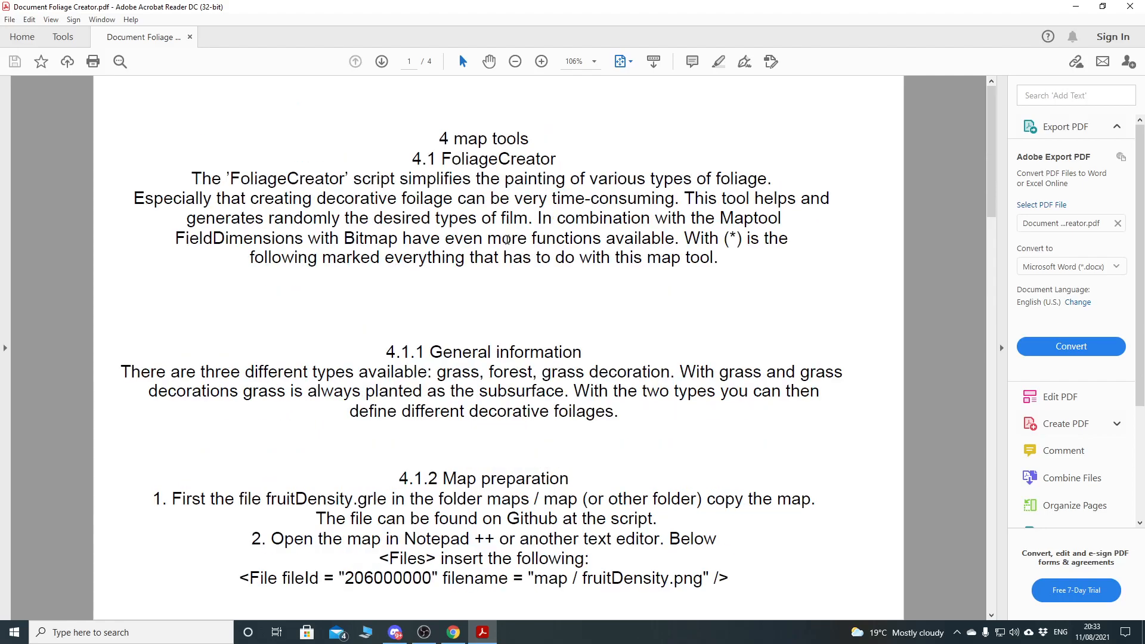
drag(345, 577, 508, 577)
scroll(506, 574, down, 10)
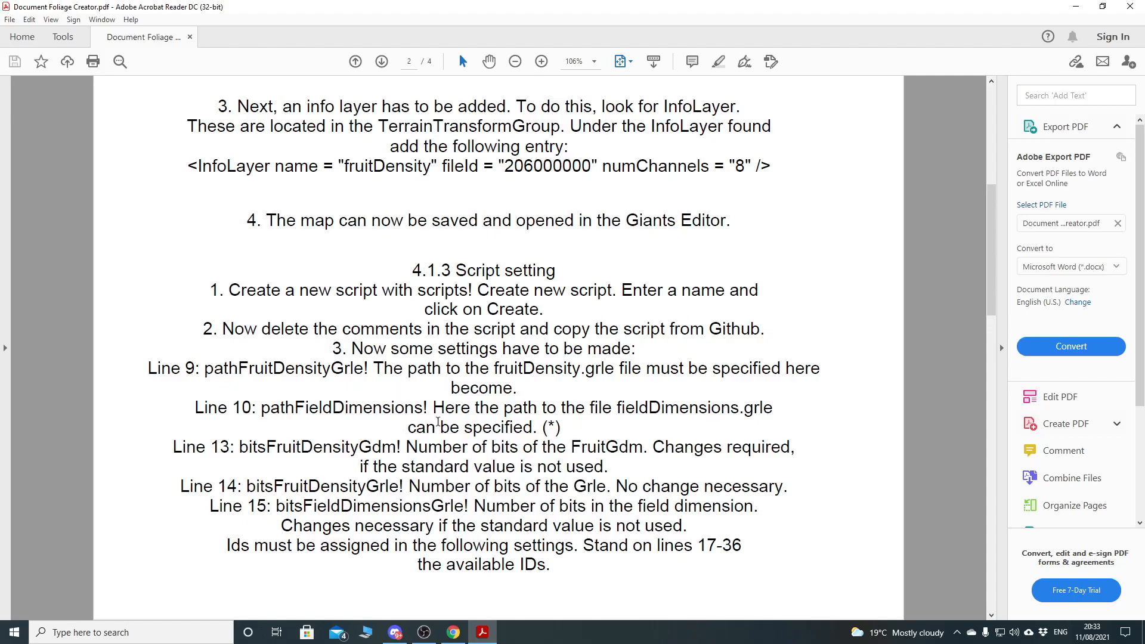
- Read the PDF's remaining script settings, paint layers, script execution and field extension sections
scroll(463, 430, down, 5)
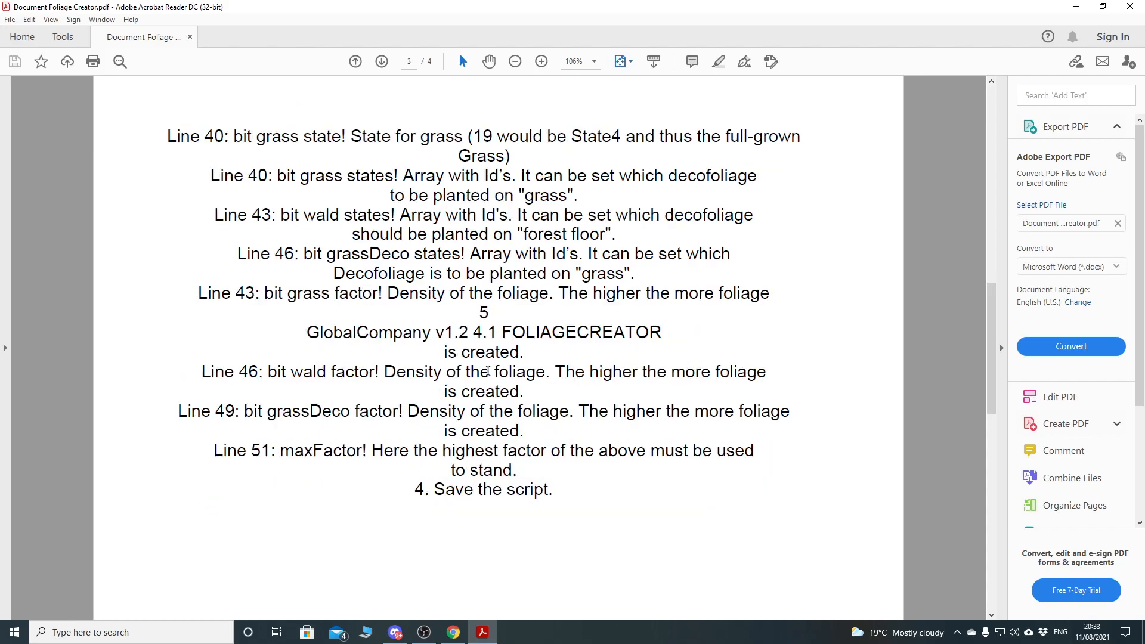
drag(501, 332, 647, 334)
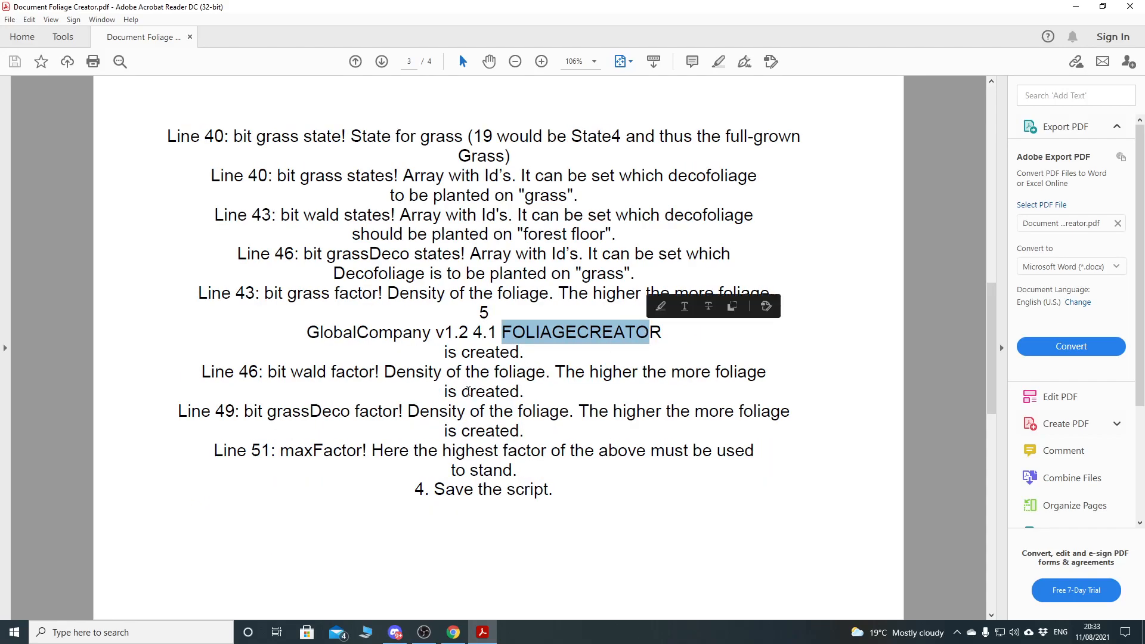
scroll(499, 419, up, 5)
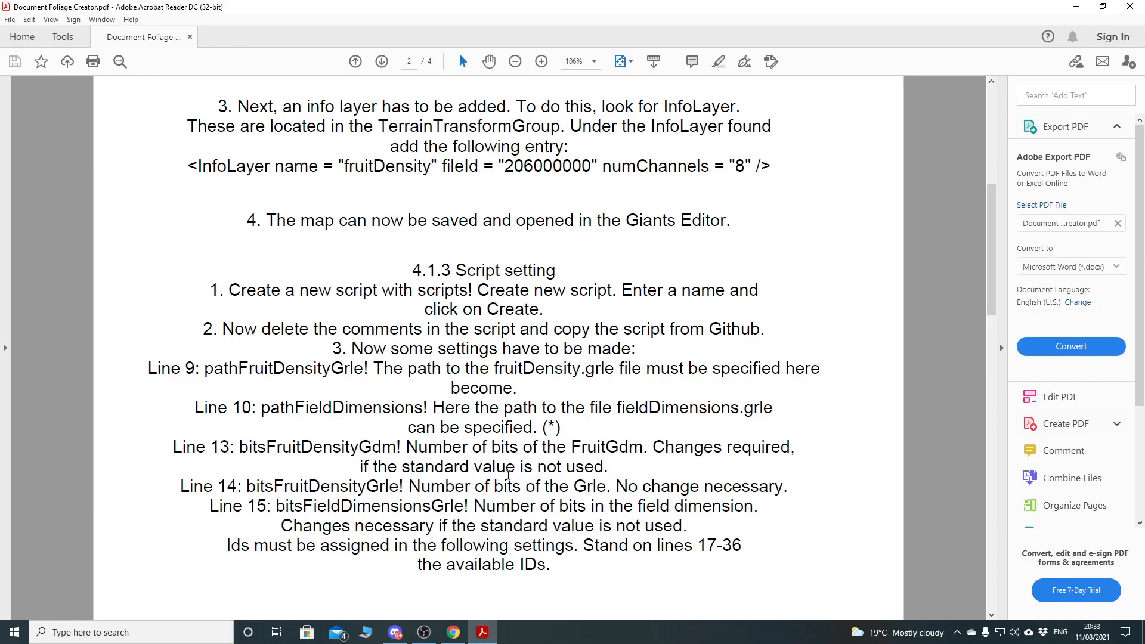
scroll(542, 385, down, 5)
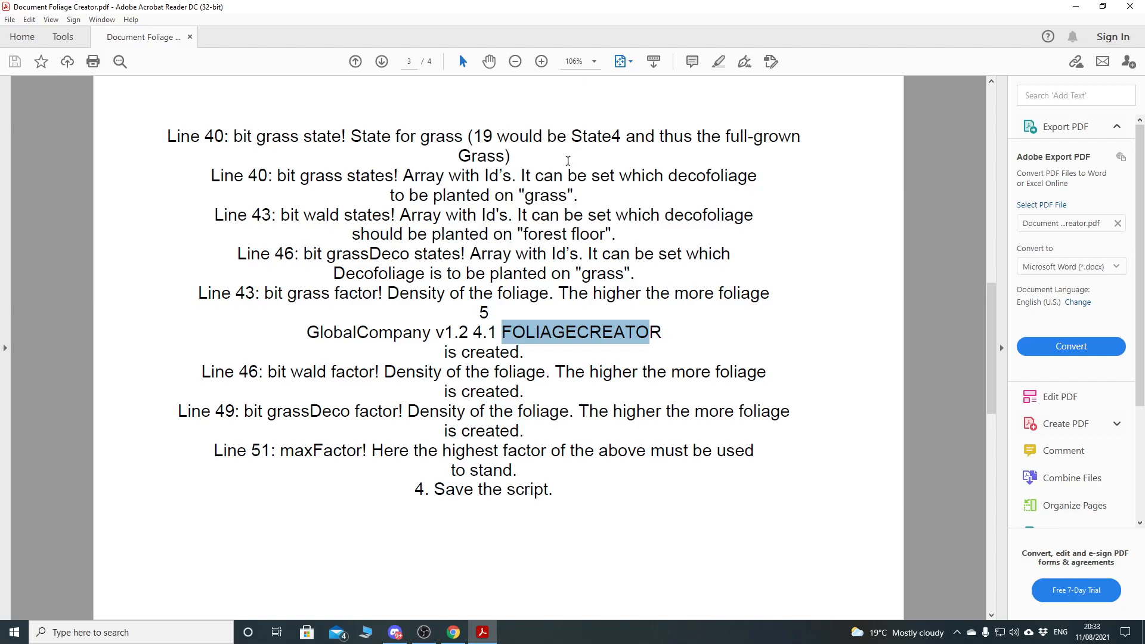
scroll(610, 498, down, 3)
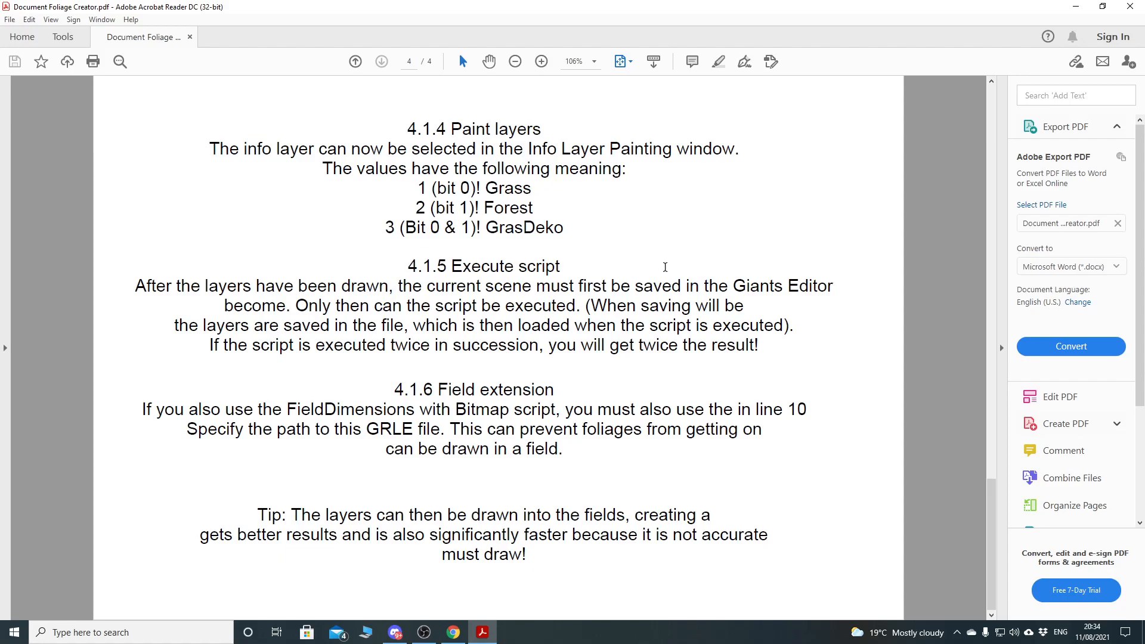
- Close the translated PDF and go back in Chrome to the FoliageCreator repository's file list
click(1129, 6)
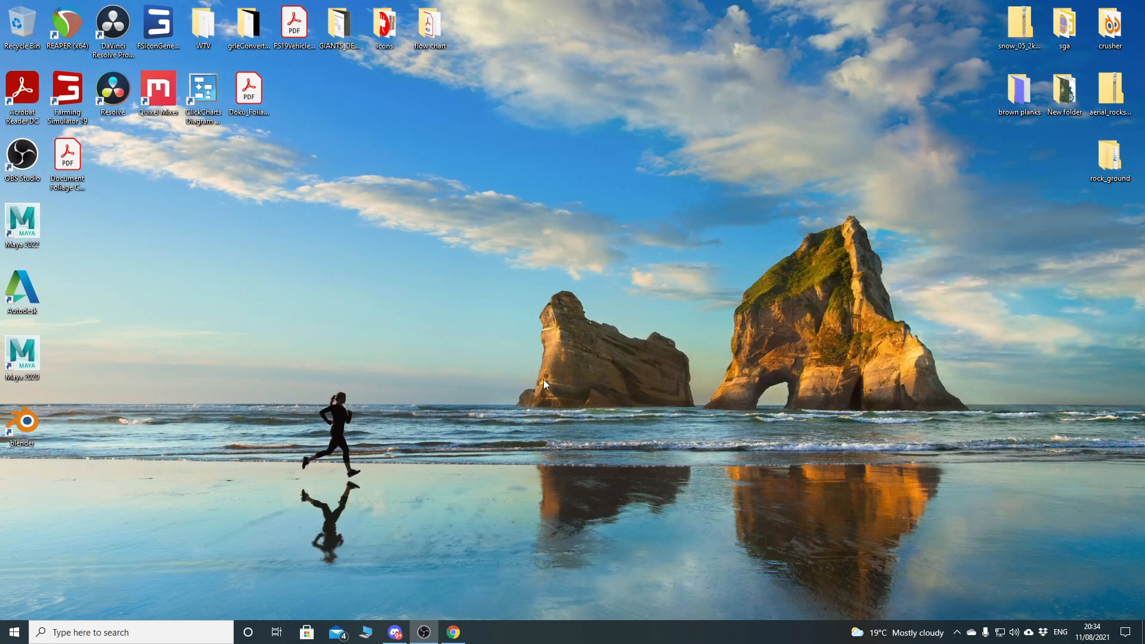
click(453, 632)
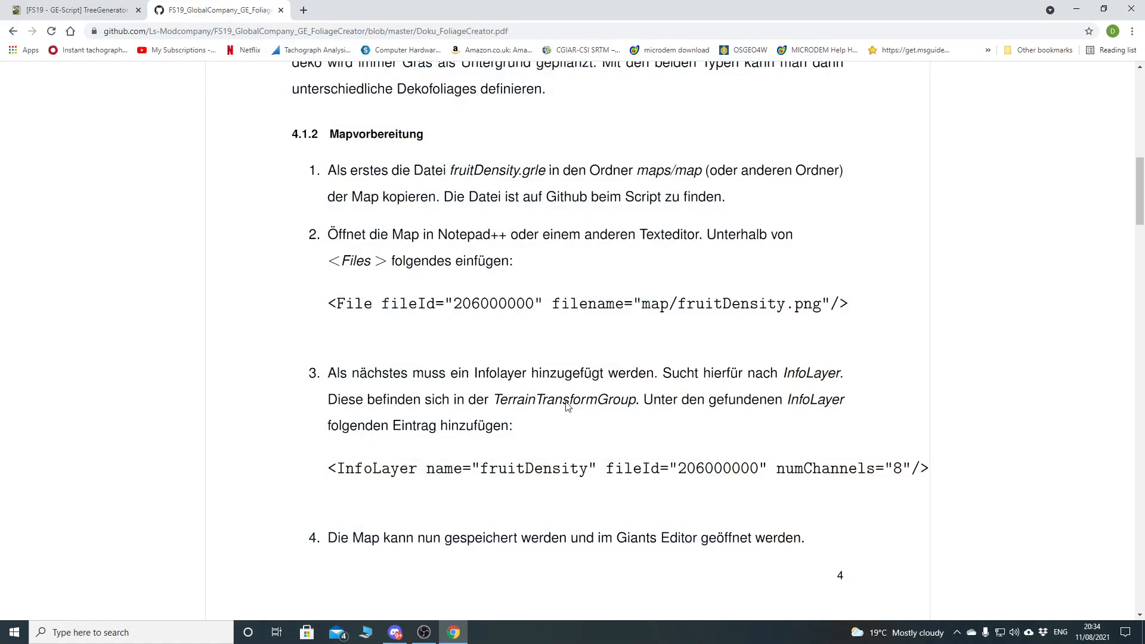
click(12, 33)
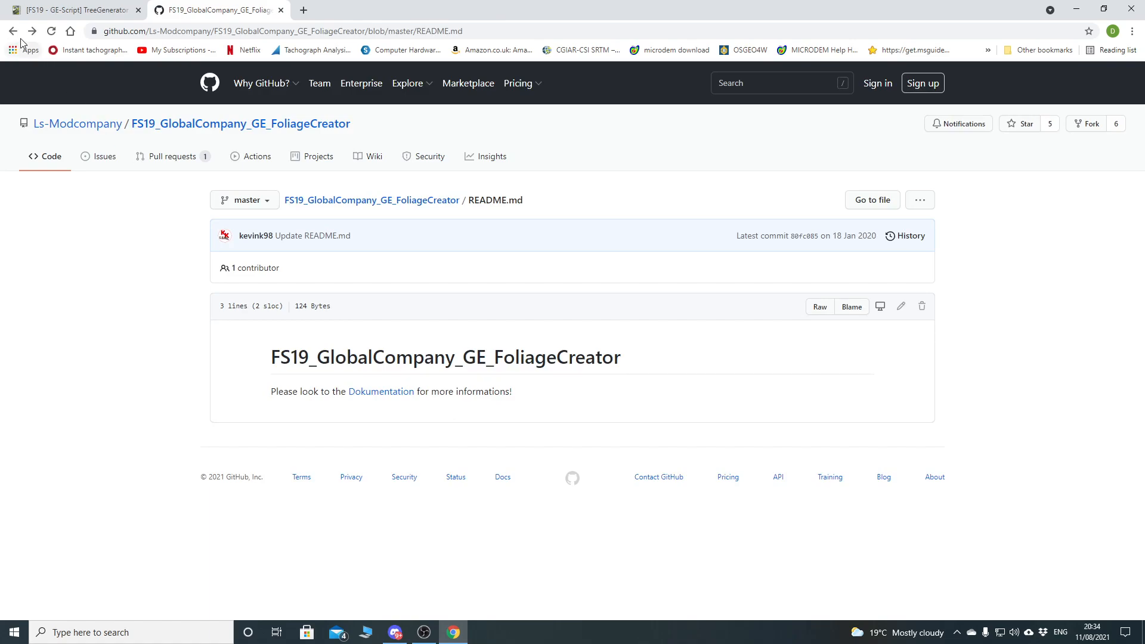
click(16, 36)
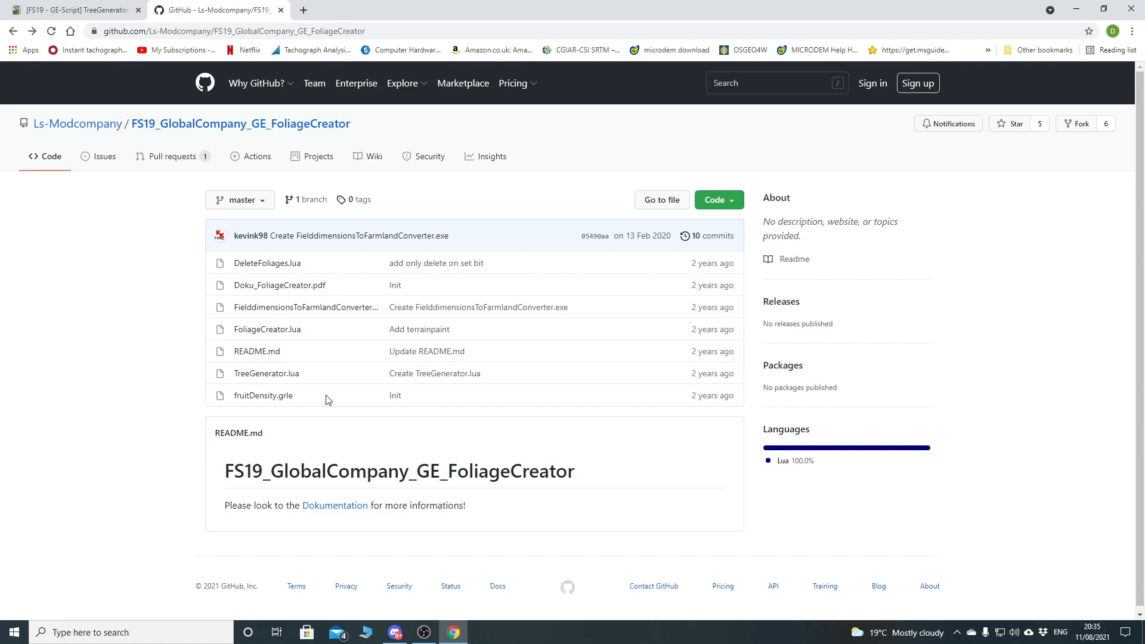
- Open TreeGenerator.lua from the repository's file list, copy its entire code and minimize Chrome
click(259, 375)
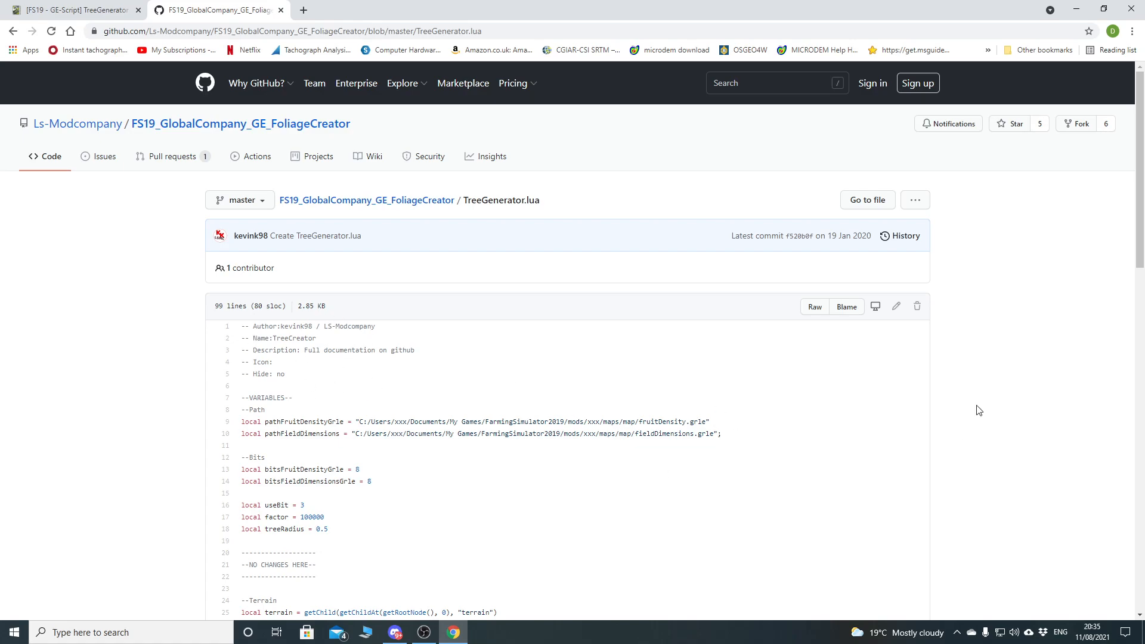
drag(242, 326, 391, 530)
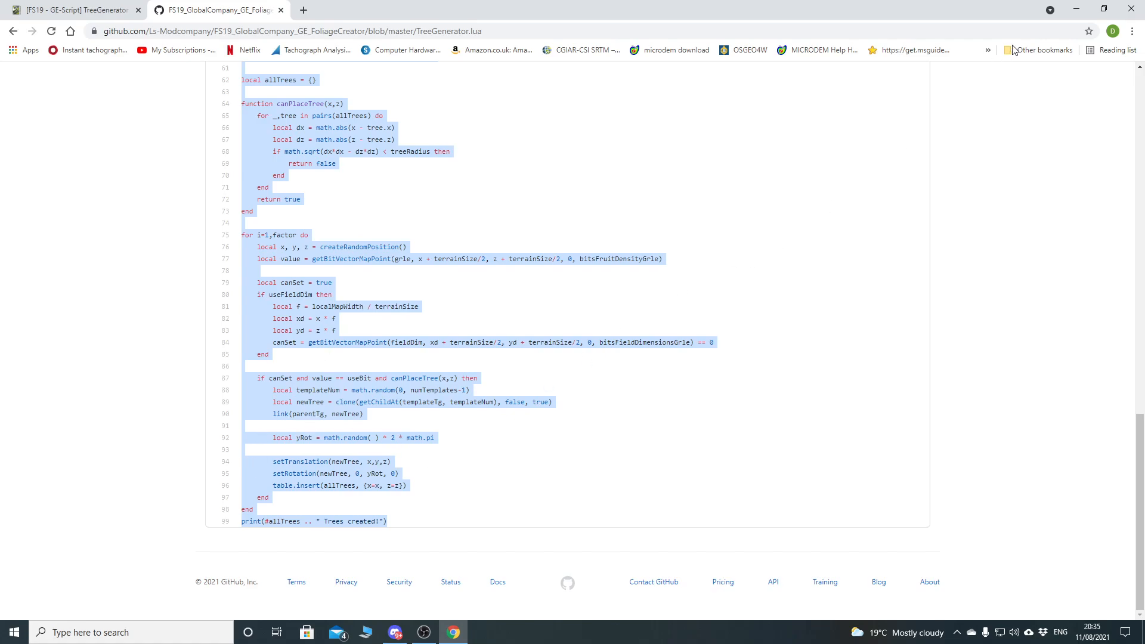
click(1103, 9)
drag(1045, 24, 971, 0)
click(1074, 9)
- Launch GIANTS Editor 8.2.2 from the GIANTS Software group of installed programs
click(14, 632)
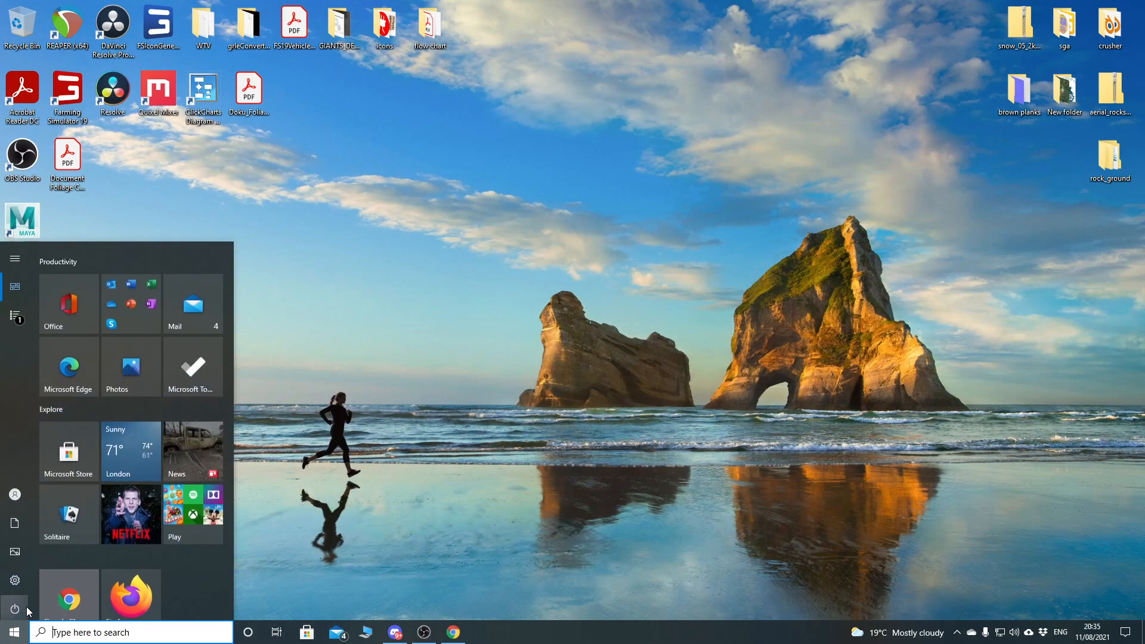
click(18, 314)
scroll(129, 471, down, 7)
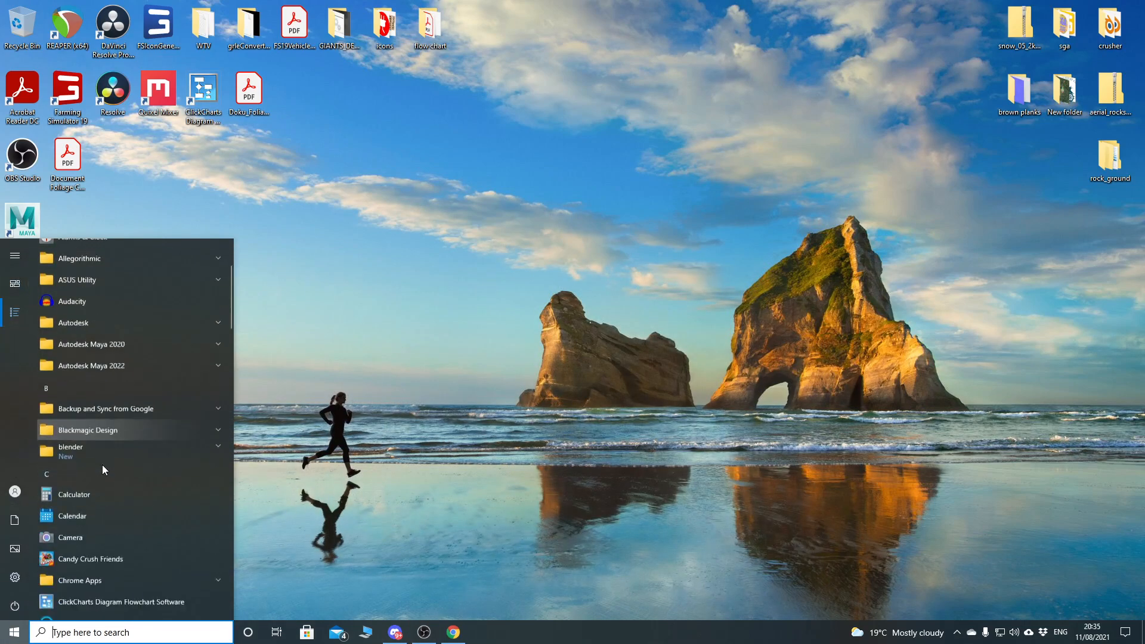
scroll(114, 470, down, 1)
click(98, 468)
scroll(116, 492, down, 1)
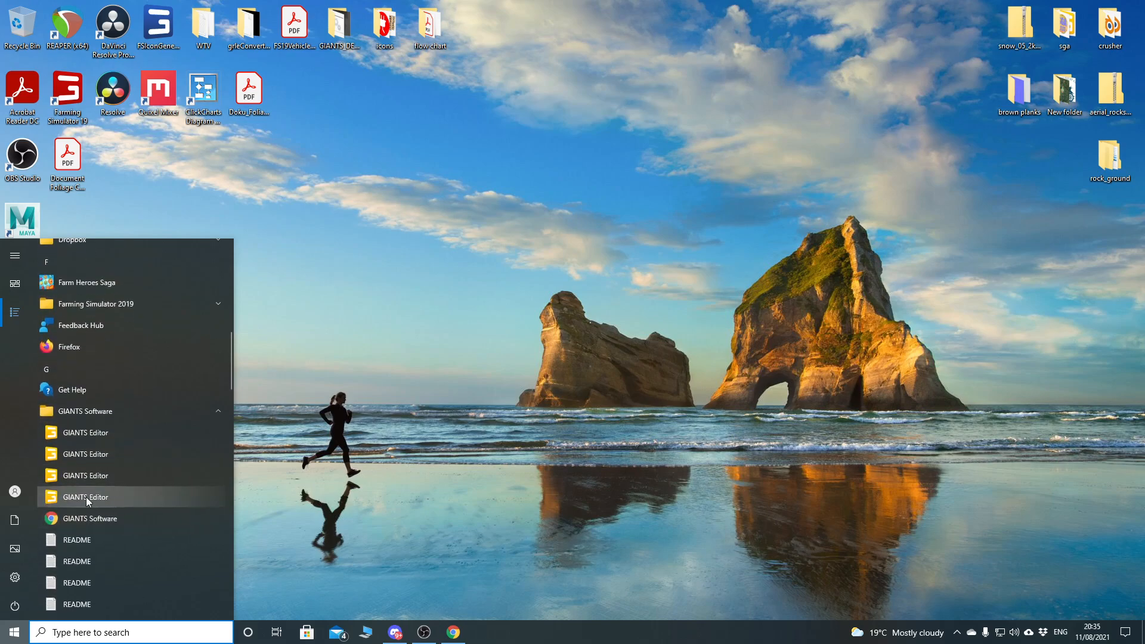
click(86, 496)
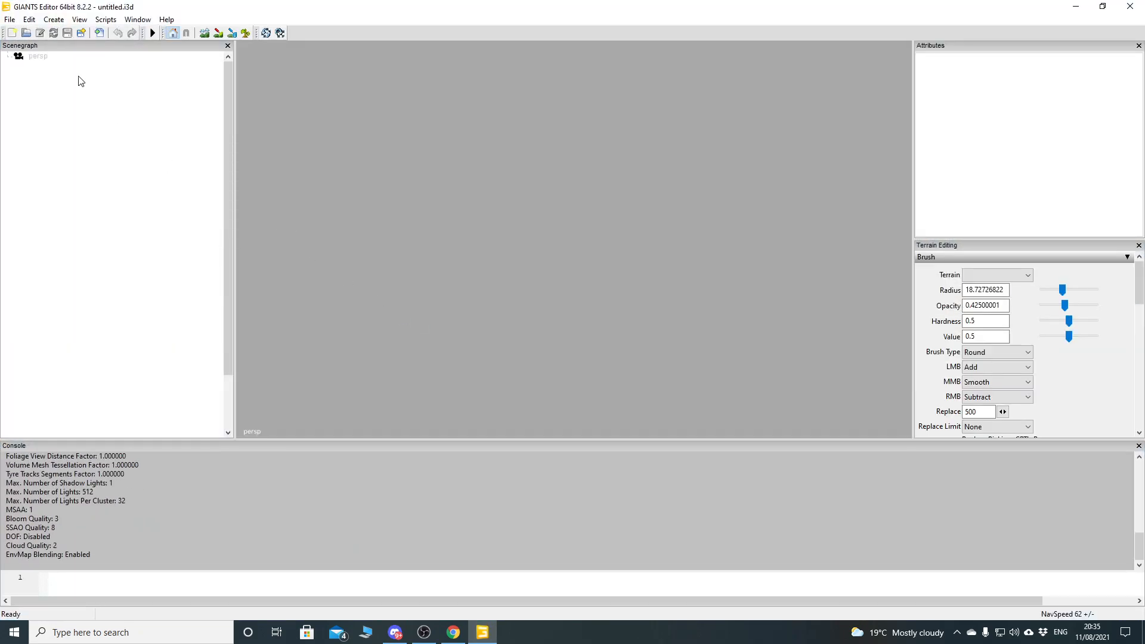
- Create a new script named TreeGenerator in GIANTS Editor, checking the name against the GitHub page in Chrome
click(53, 22)
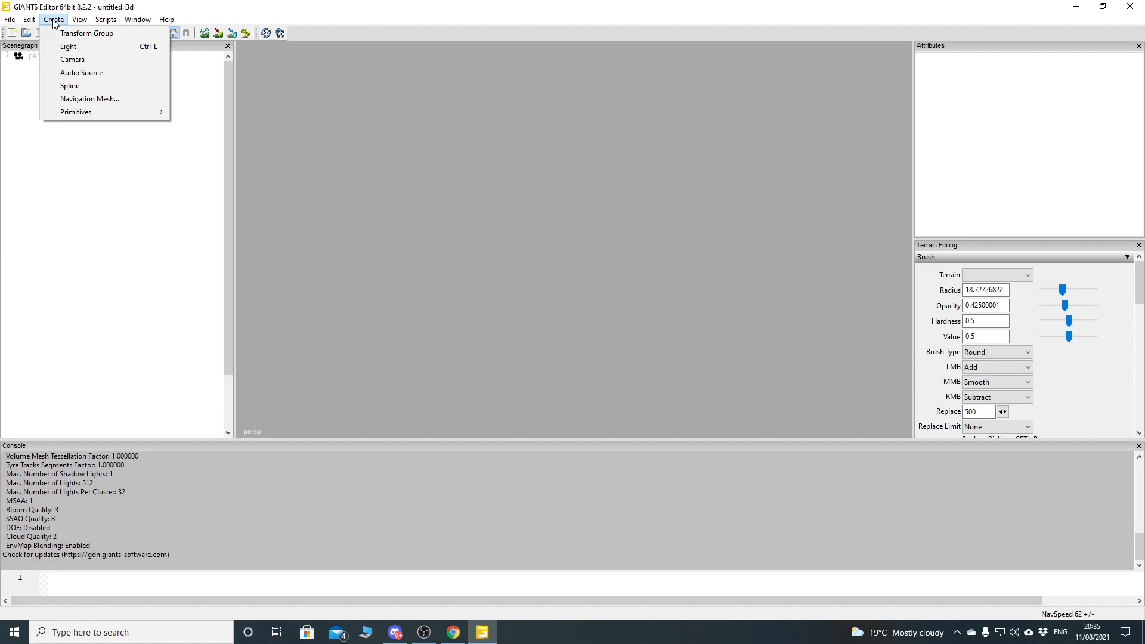
mouse_move(106, 20)
click(144, 112)
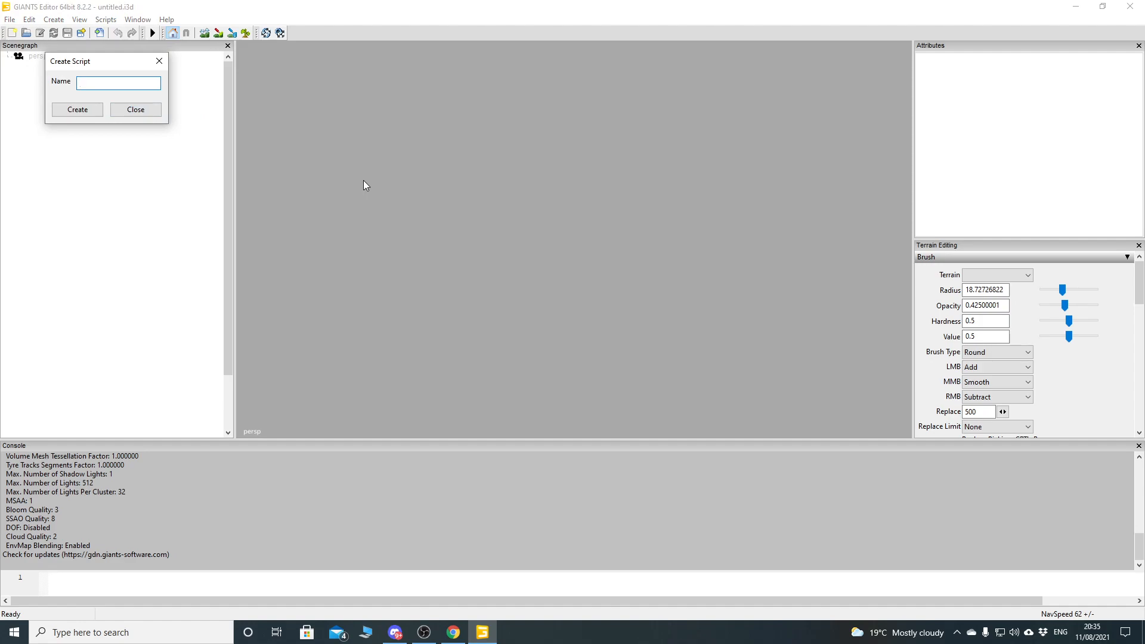
click(453, 632)
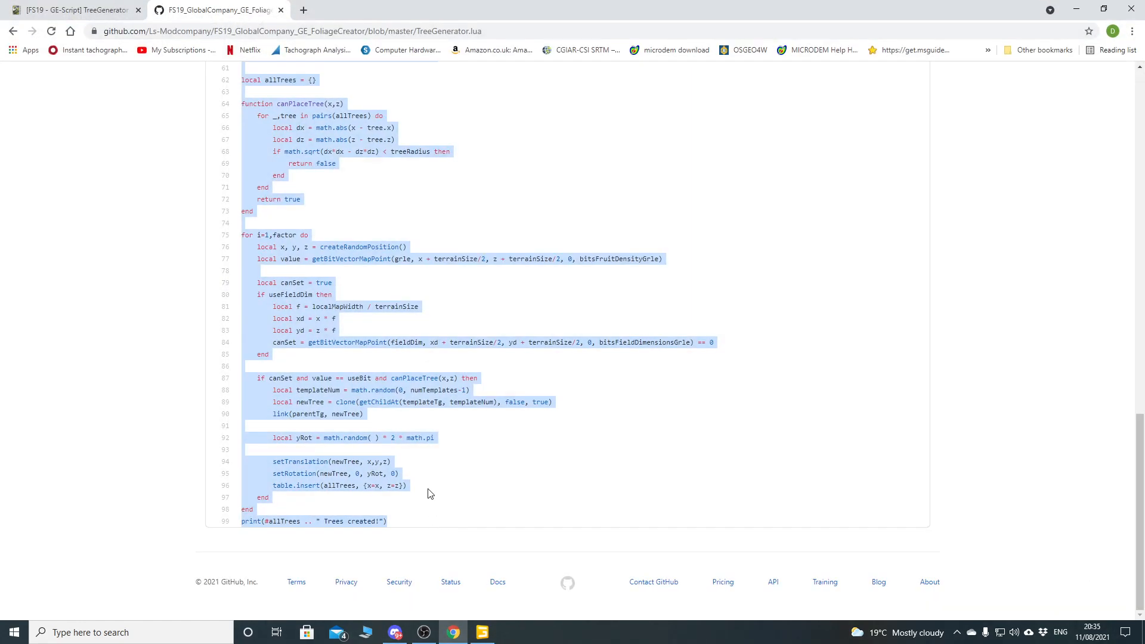
scroll(370, 180, up, 20)
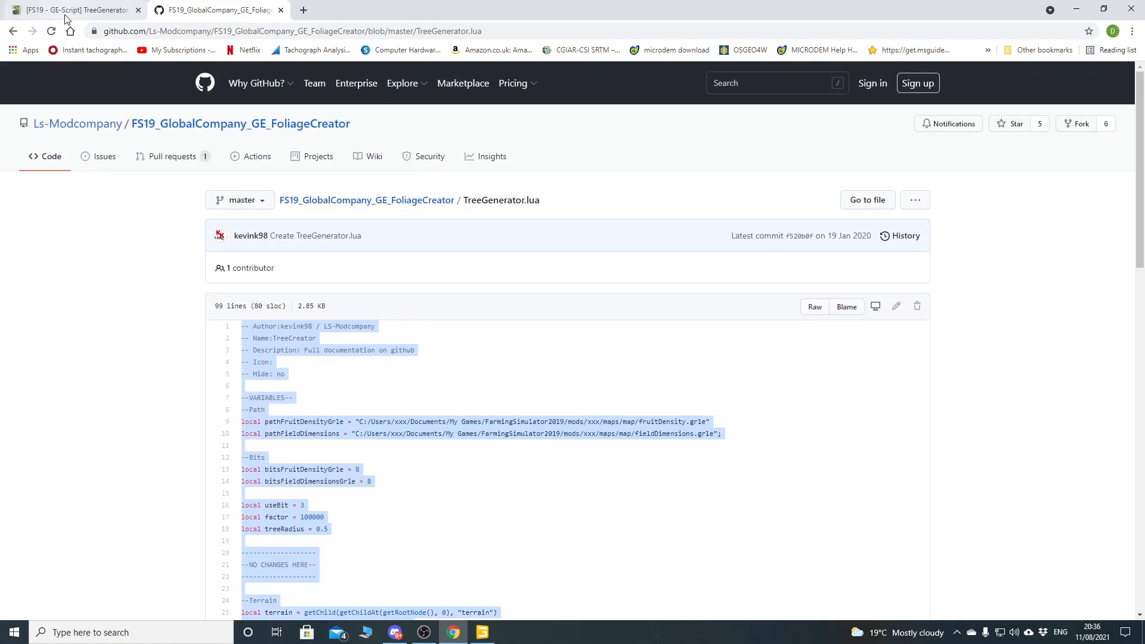
click(483, 633)
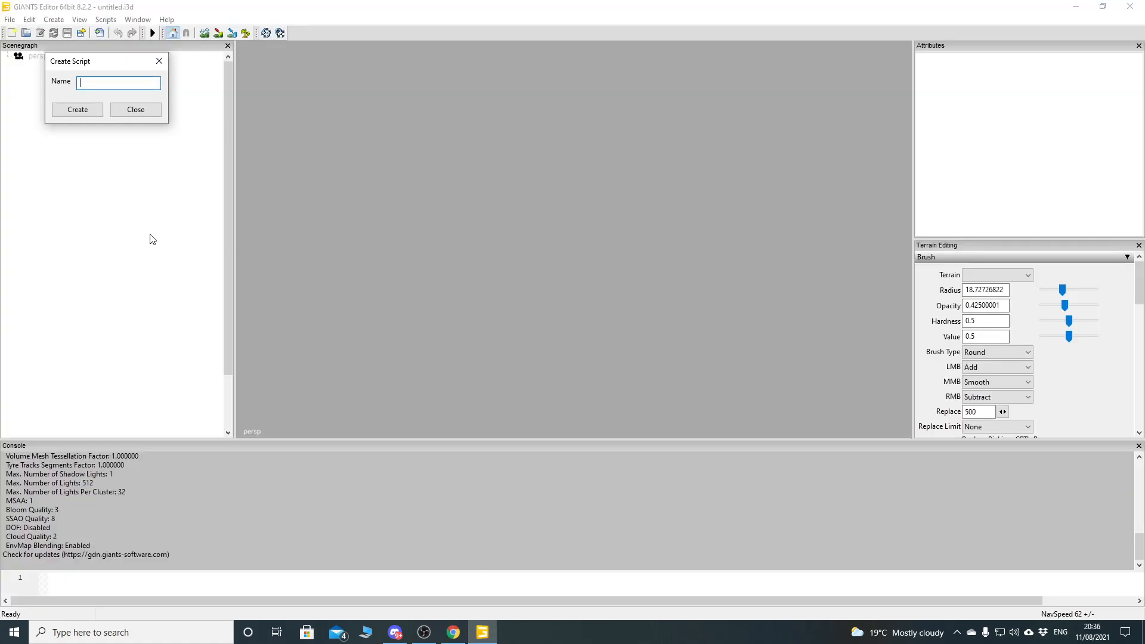
text(eeGeneras)
text(or)
click(77, 109)
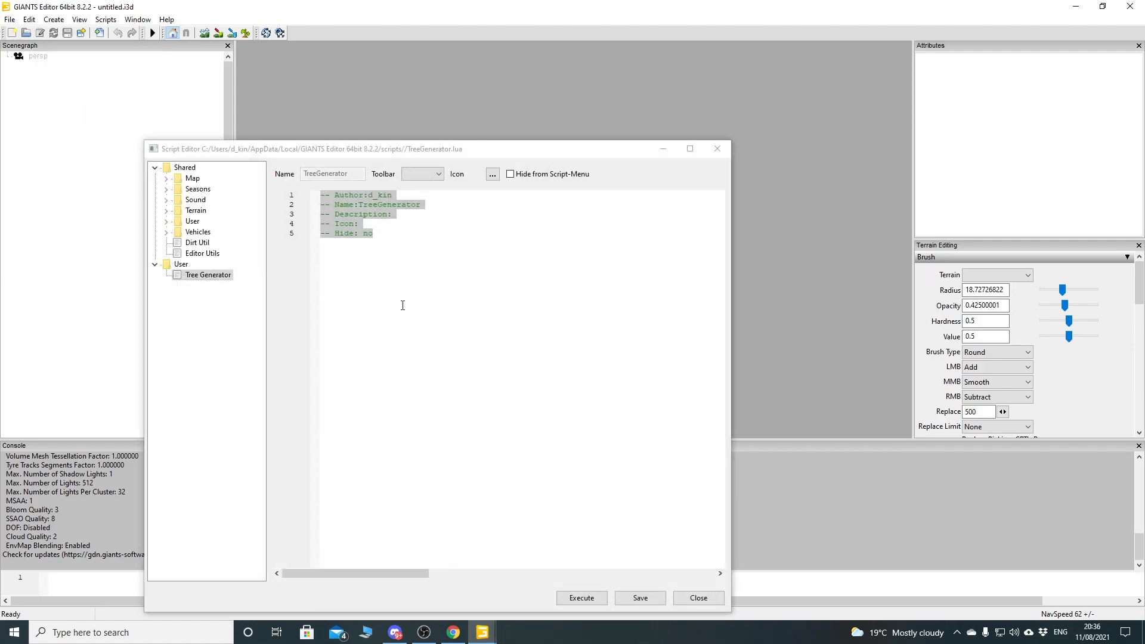
- Replace the default header lines of the TreeGenerator script with the copied GitHub code and save the script
click(380, 238)
key(BackSpace)
key(BackSpace)
key(BackSpace)
key(BackSpace)
key(BackSpace)
key(BackSpace)
key(BackSpace)
key(BackSpace)
key(BackSpace)
key(BackSpace)
key(BackSpace)
key(BackSpace)
key(BackSpace)
key(BackSpace)
key(BackSpace)
key(BackSpace)
key(BackSpace)
key(BackSpace)
key(BackSpace)
key(BackSpace)
key(BackSpace)
key(BackSpace)
key(BackSpace)
key(BackSpace)
key(BackSpace)
key(BackSpace)
key(BackSpace)
key(BackSpace)
key(BackSpace)
key(BackSpace)
key(BackSpace)
key(BackSpace)
key(BackSpace)
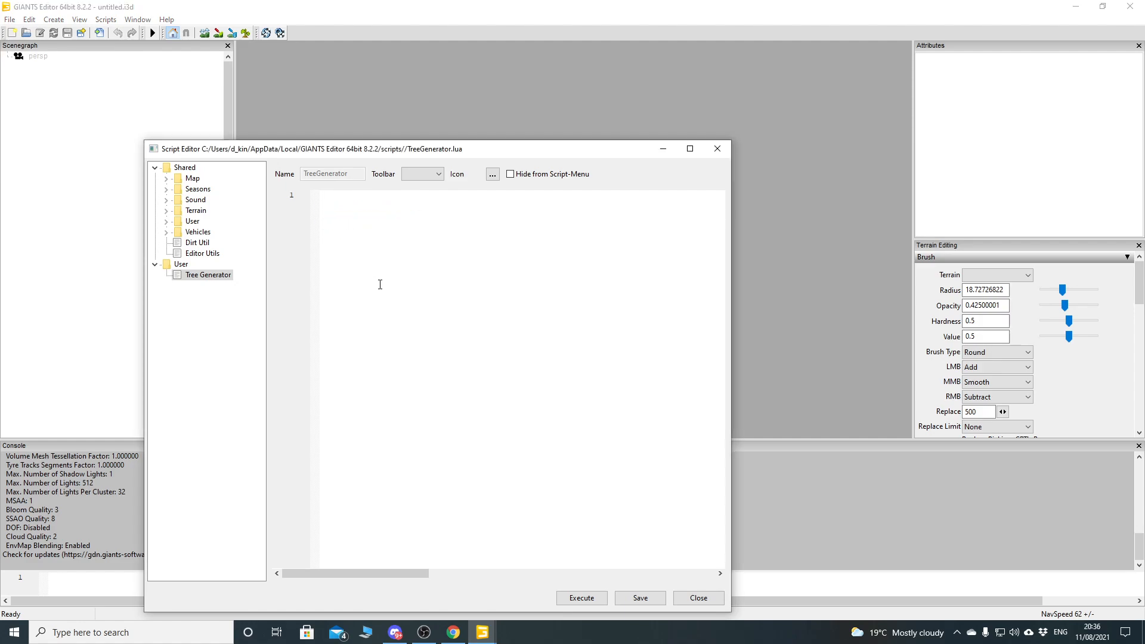
key(ctrl+v)
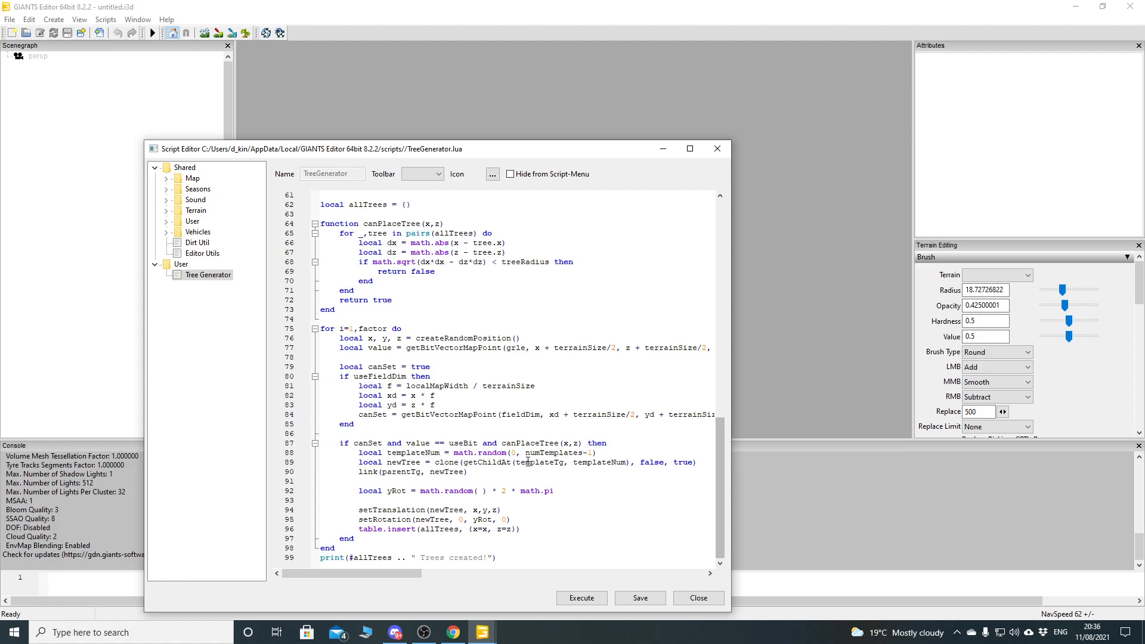
drag(719, 526, 718, 235)
click(633, 597)
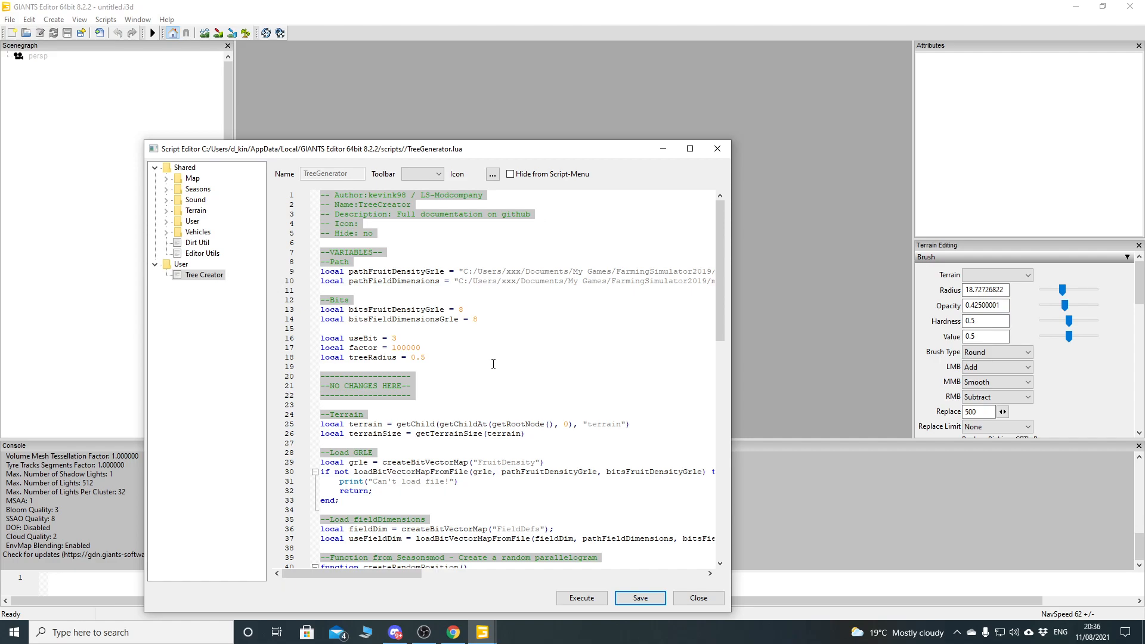
- Reposition the Script Editor window and examine the script and folder options available for the Tree Creator entry
drag(467, 149, 567, 70)
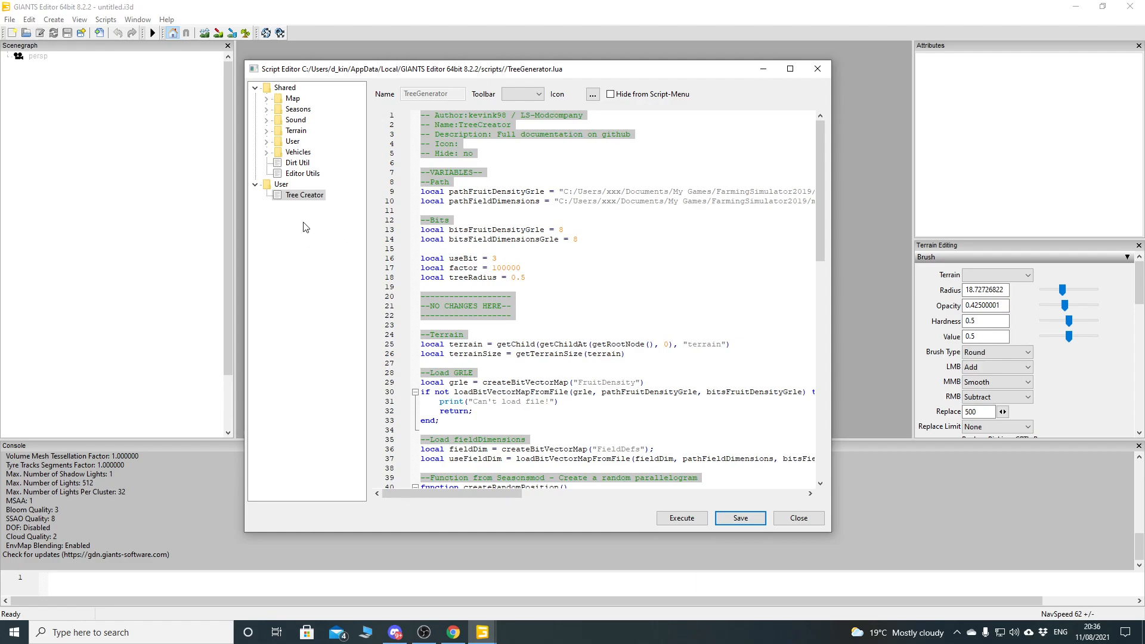
right_click(297, 196)
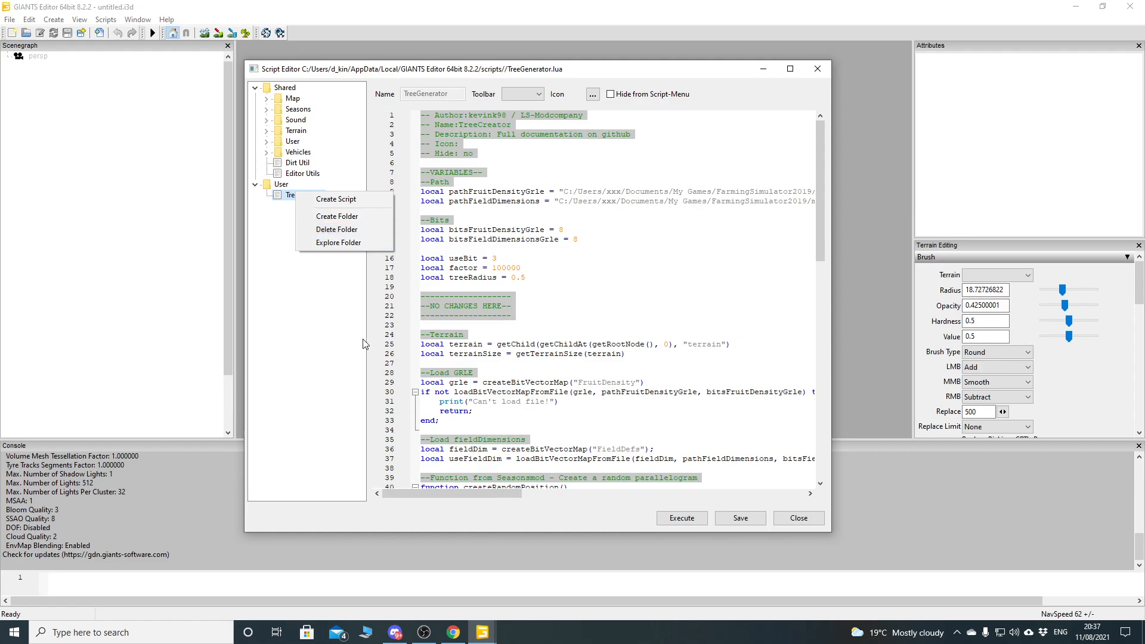
click(325, 308)
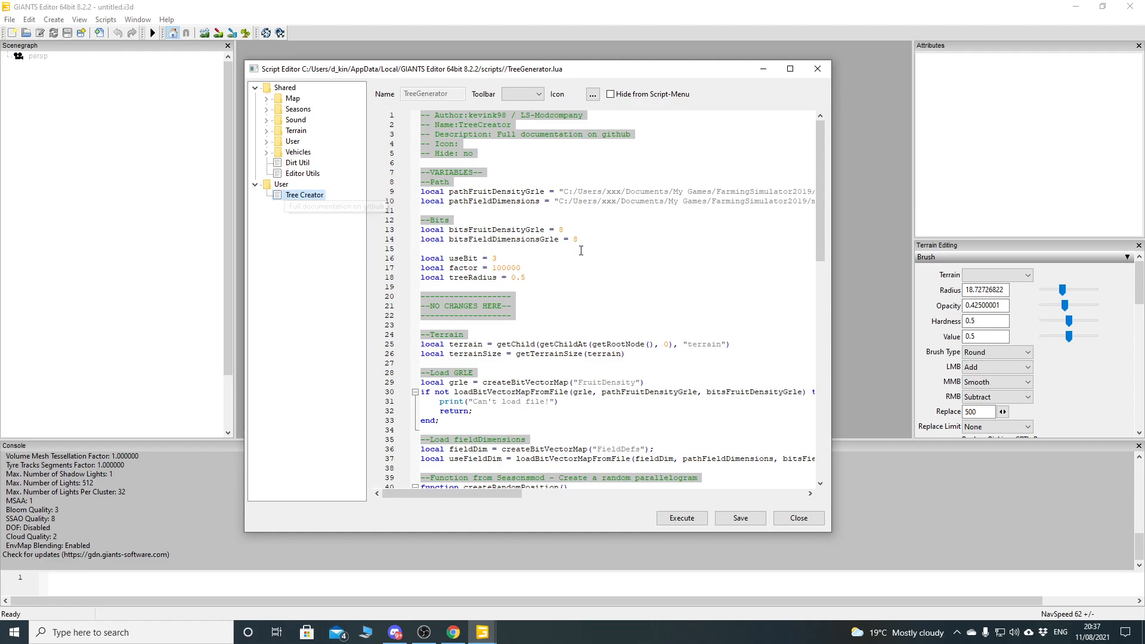
right_click(292, 197)
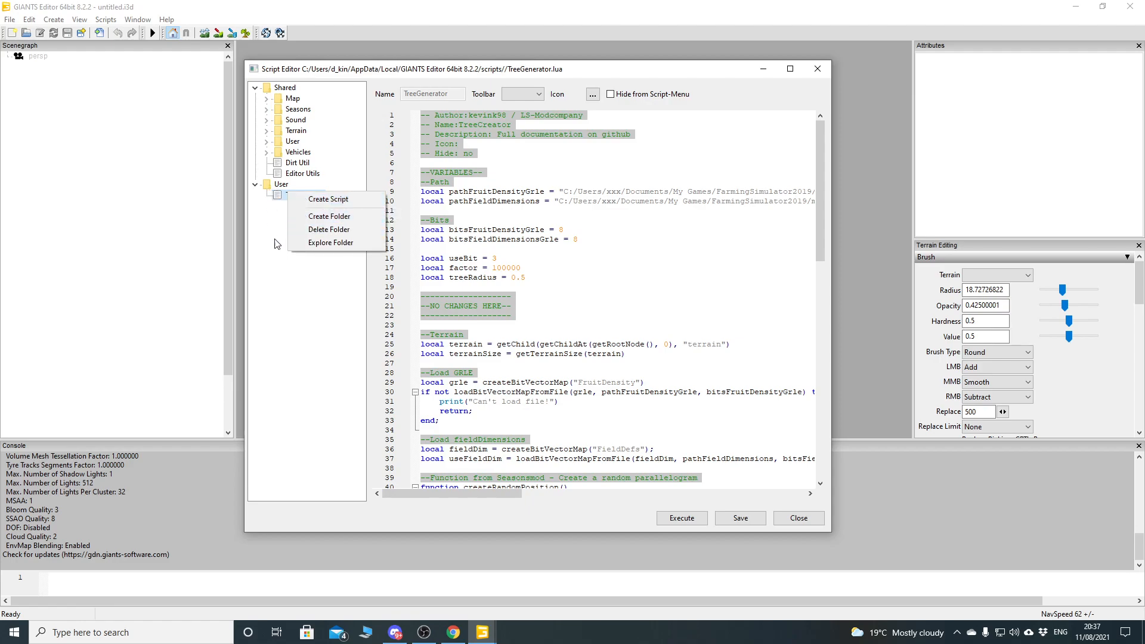
click(302, 342)
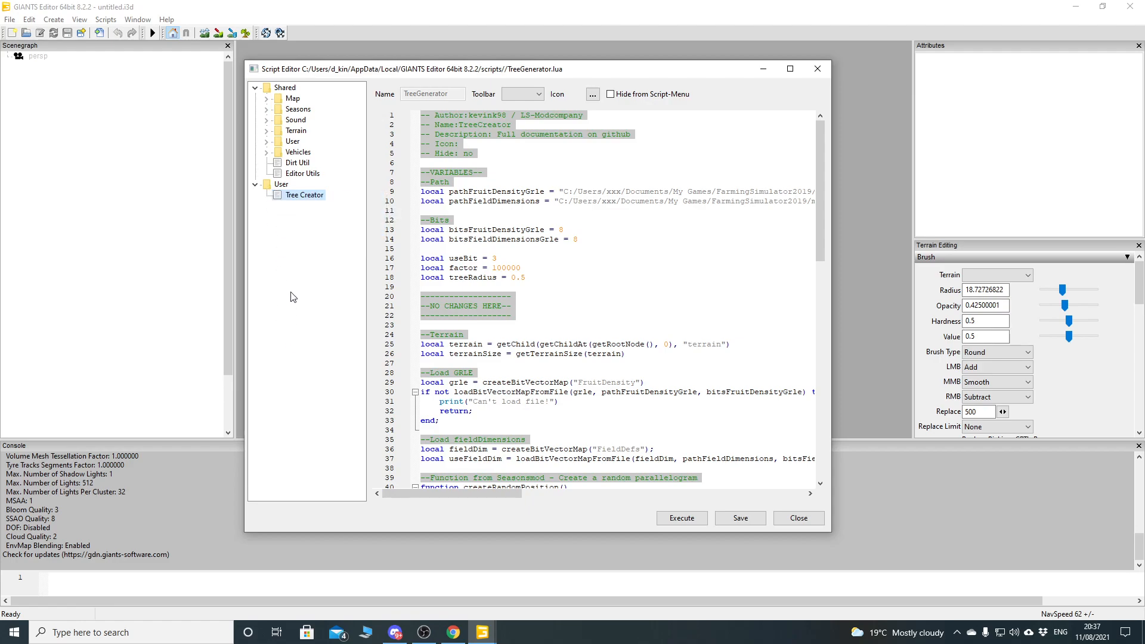
right_click(293, 190)
click(273, 237)
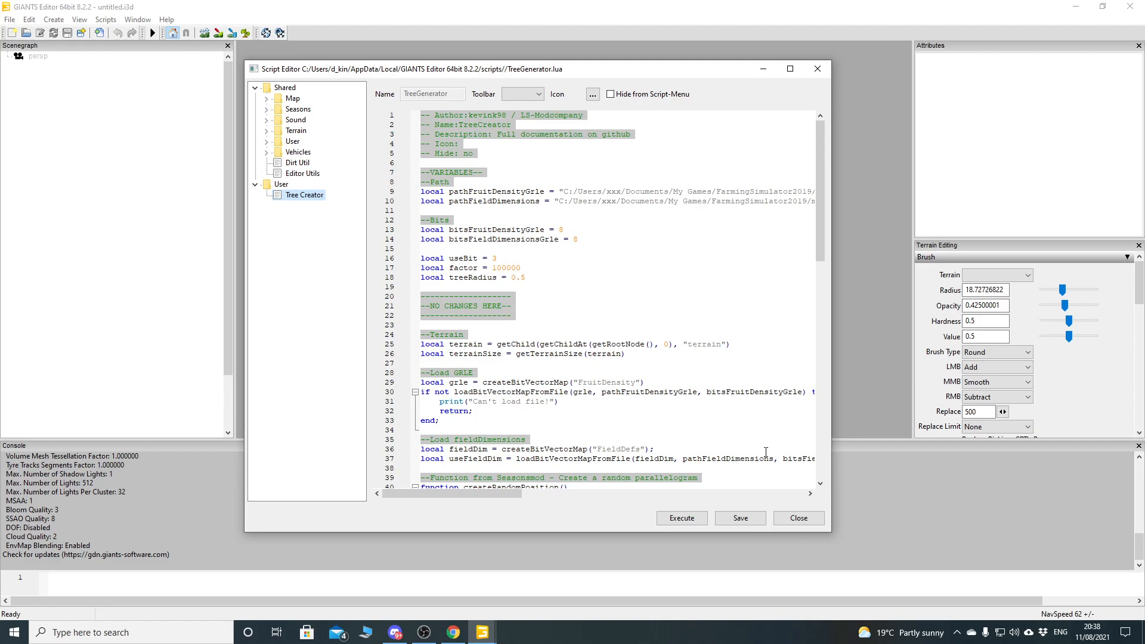
- Close the Script Editor and GIANTS Editor, and paste the copied script code into a blank Notepad++ document
click(799, 517)
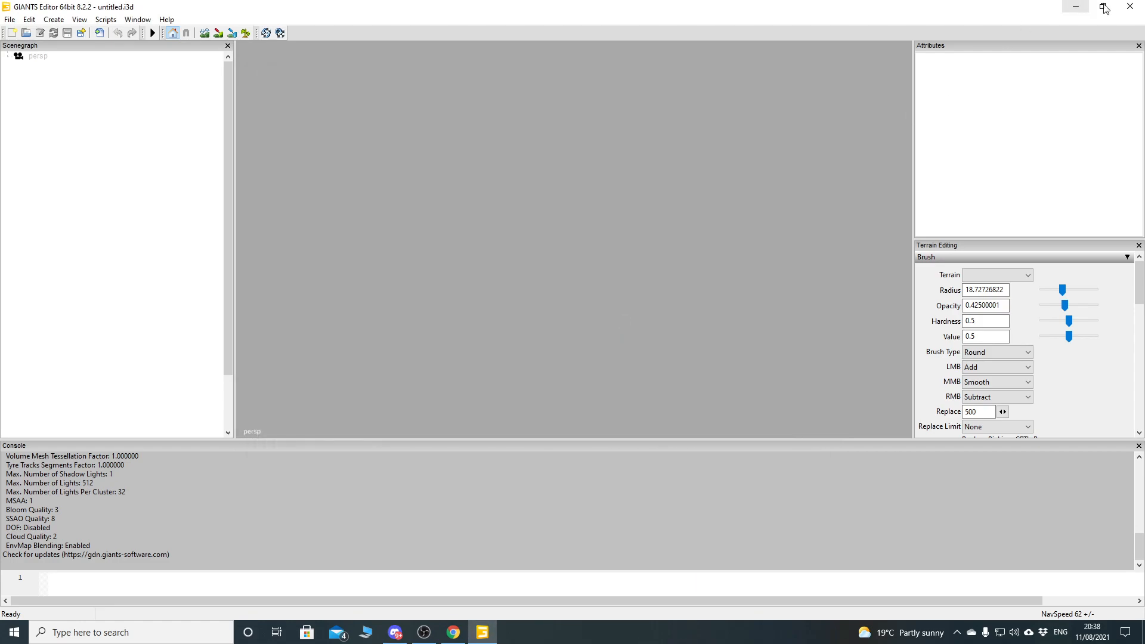
click(1129, 6)
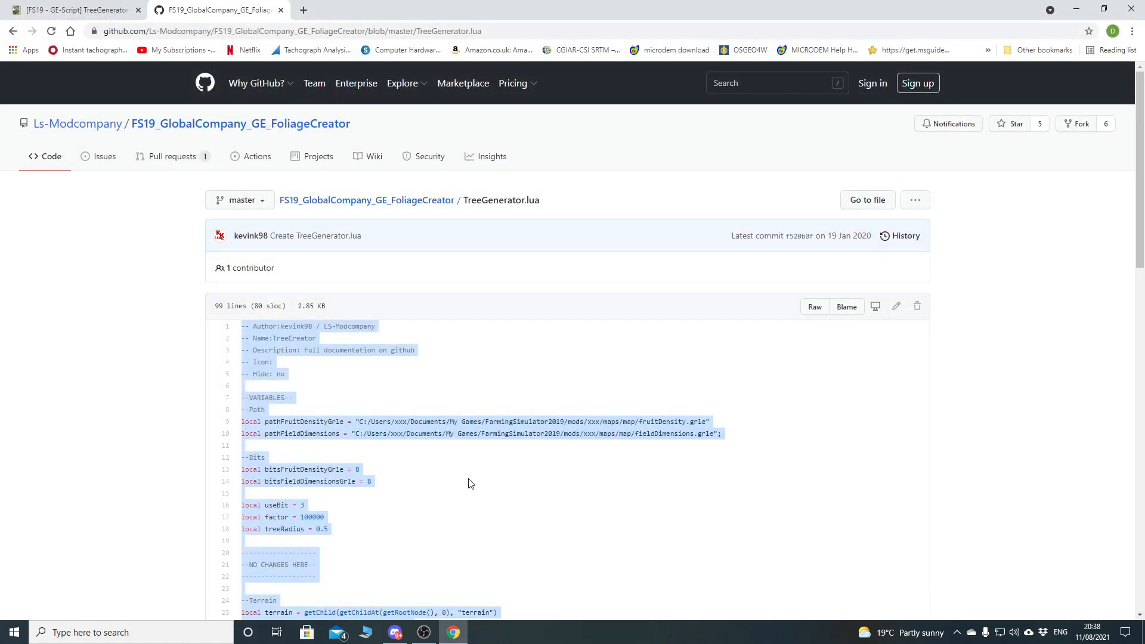
click(196, 632)
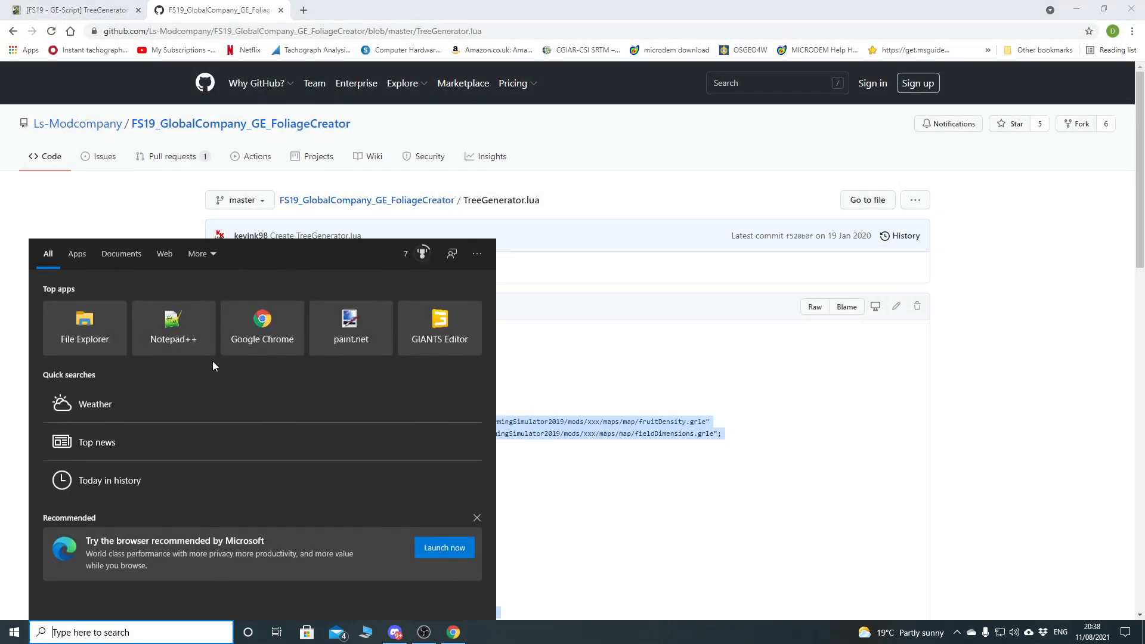
click(174, 329)
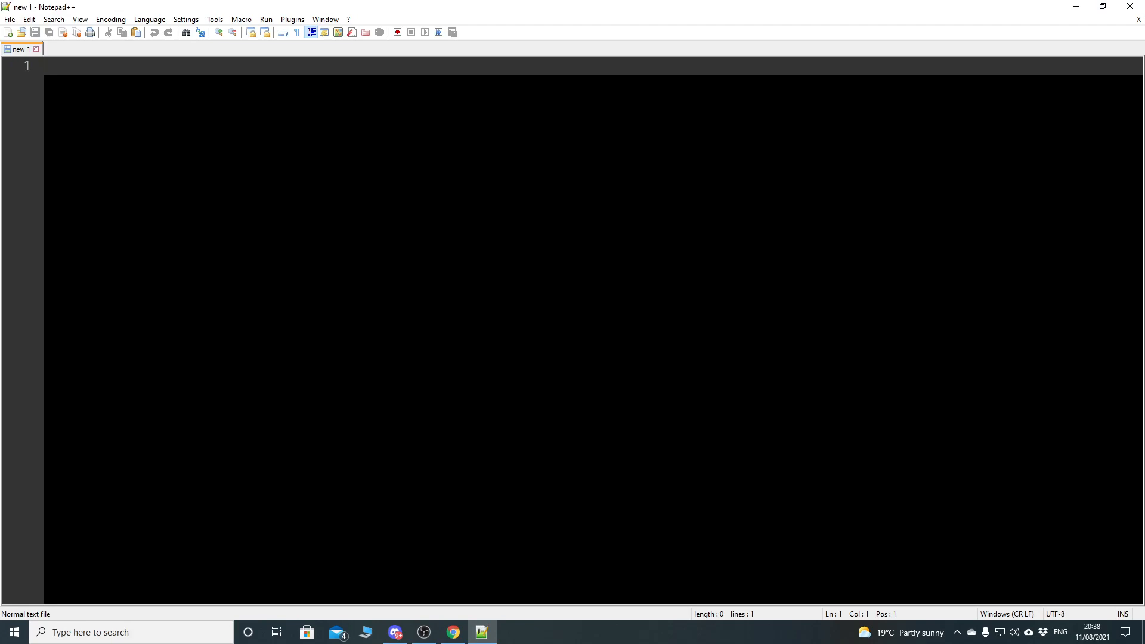
key(ctrl+v)
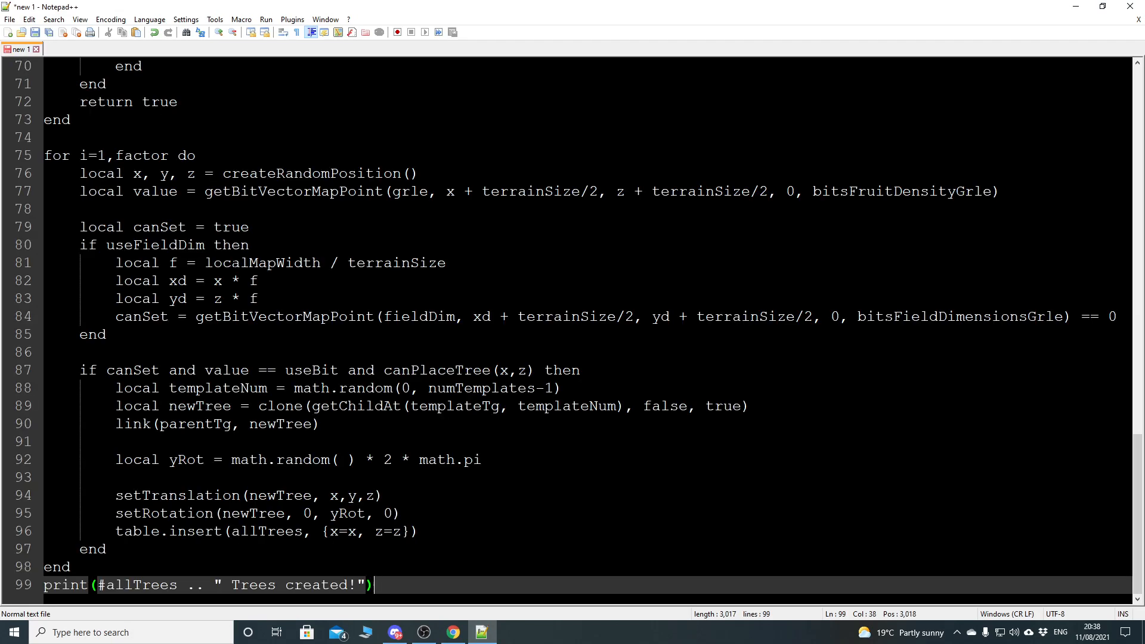
- Save the pasted code to the Desktop as TreeGenerator.lua
click(9, 19)
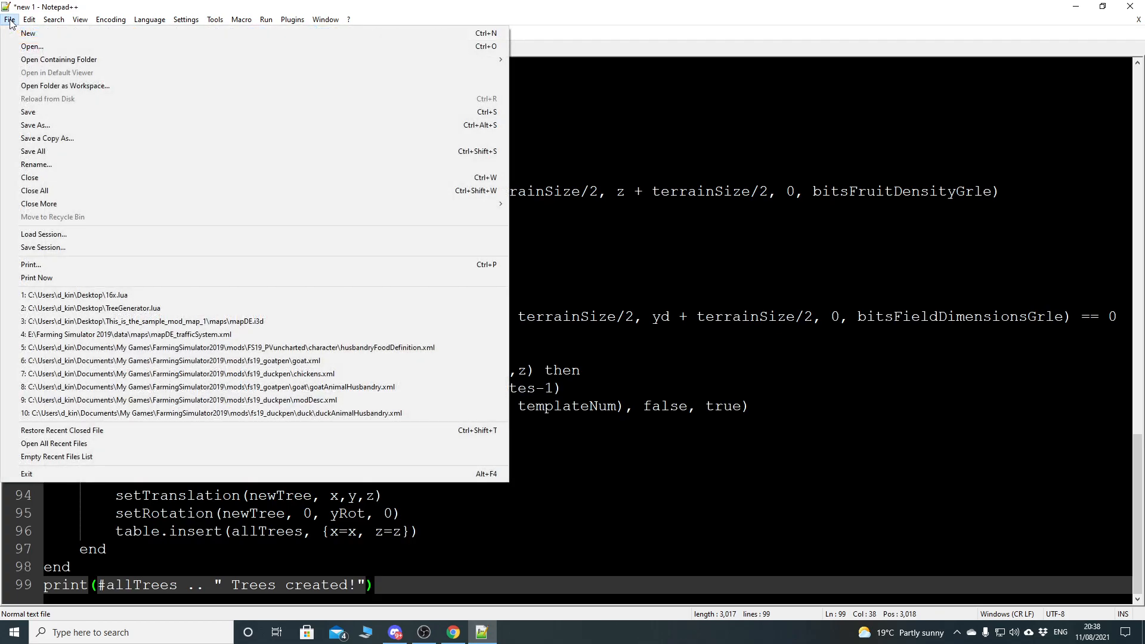
click(53, 124)
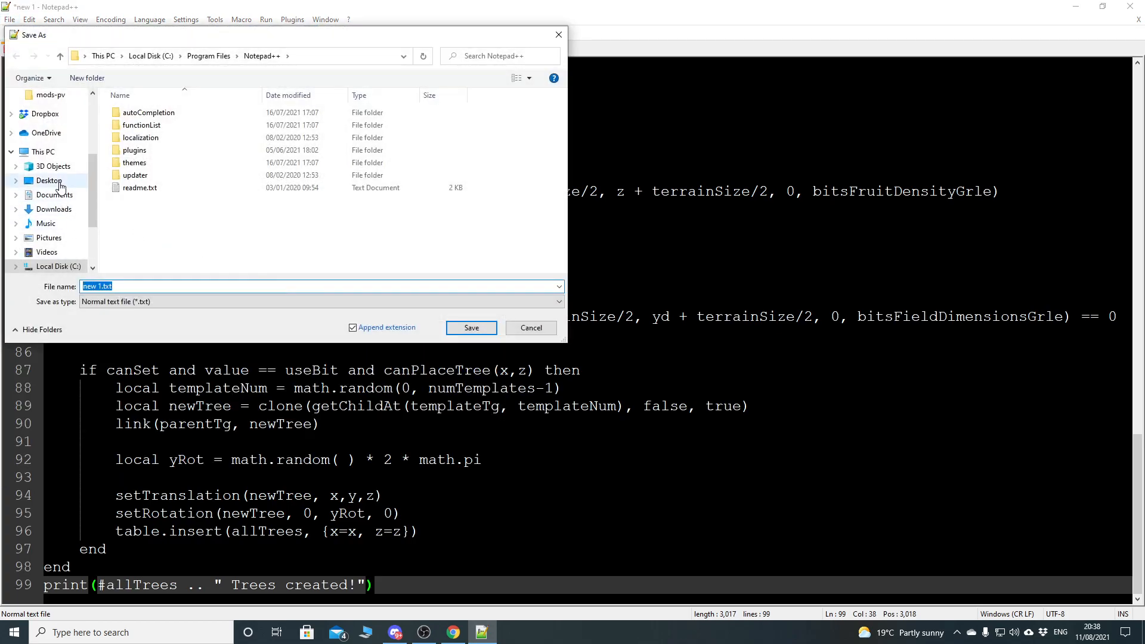
click(46, 181)
click(152, 286)
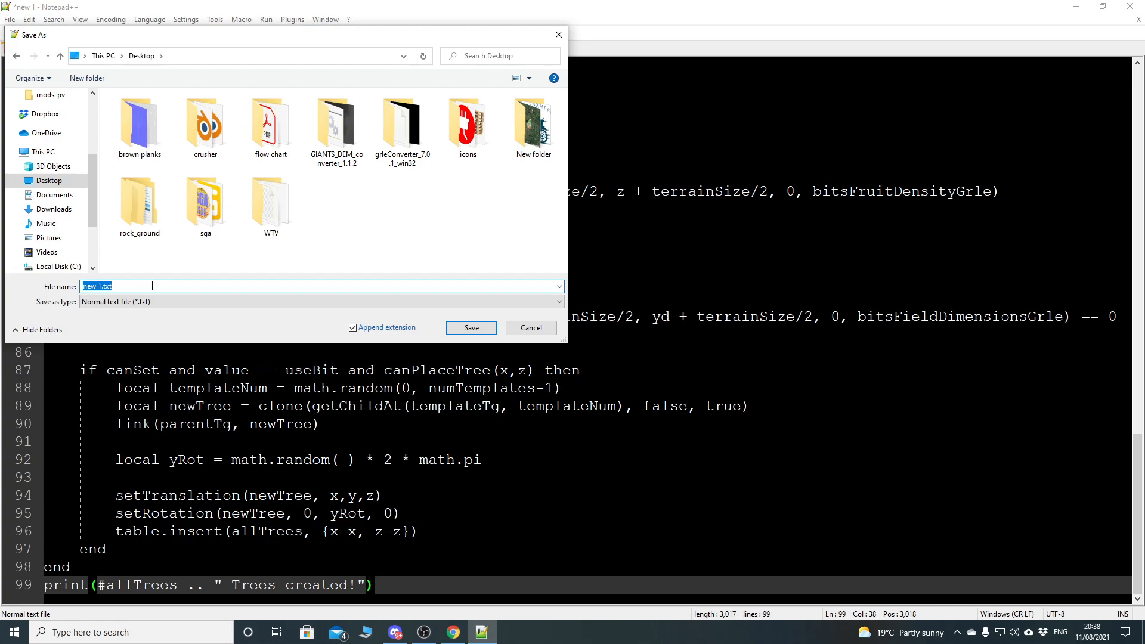
text(Tree)
text(G)
text(en)
text(ers)
text(ator)
text(ua)
click(155, 301)
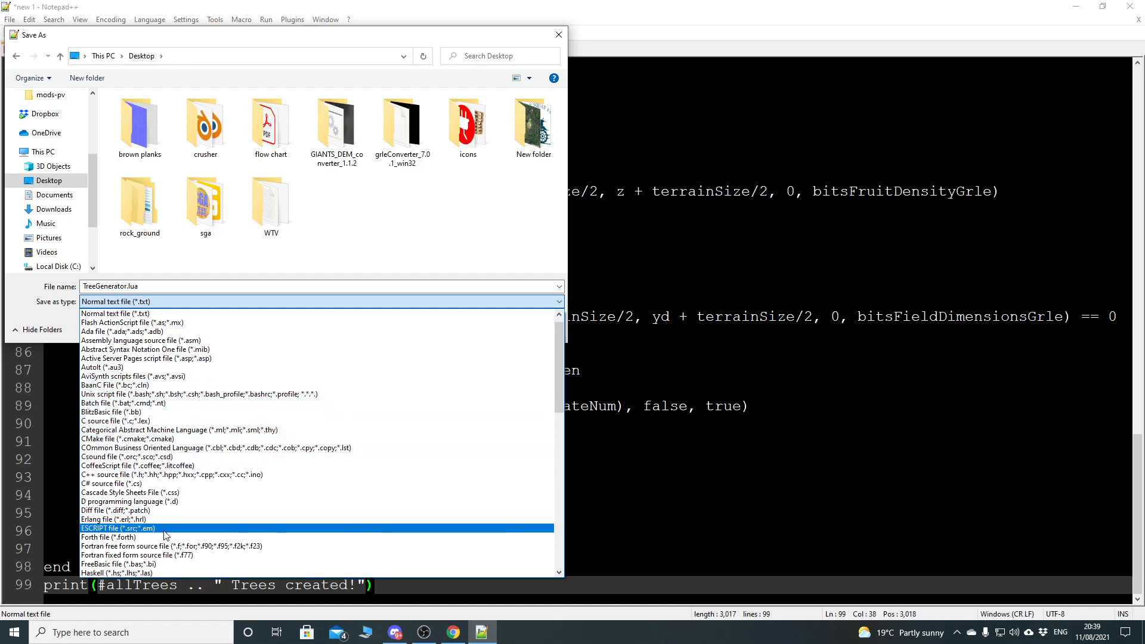
click(169, 300)
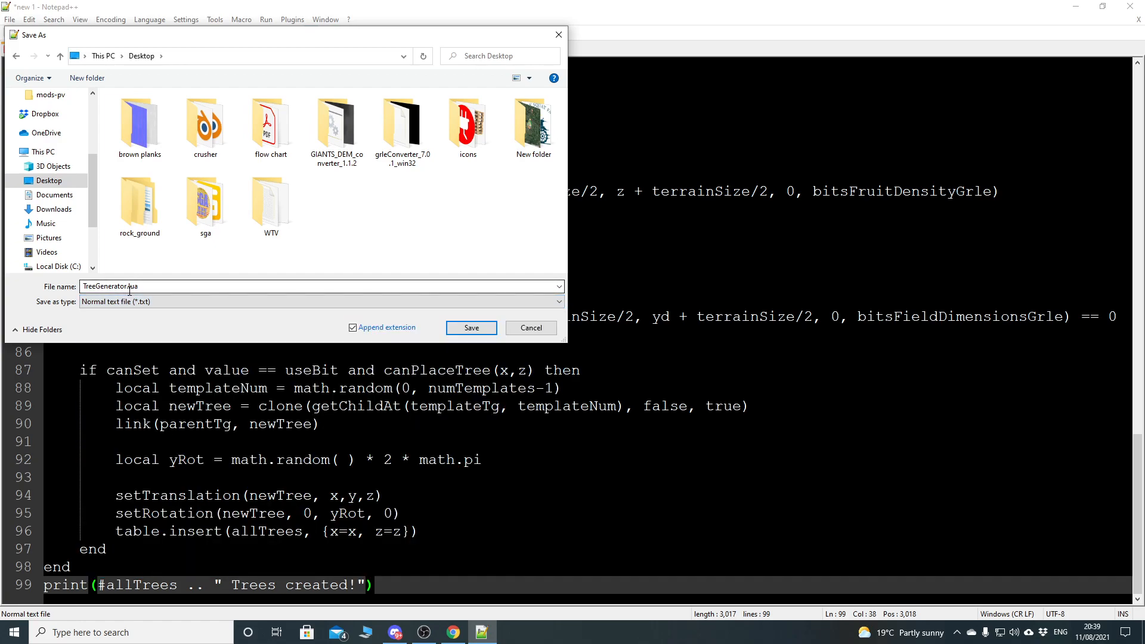
click(471, 327)
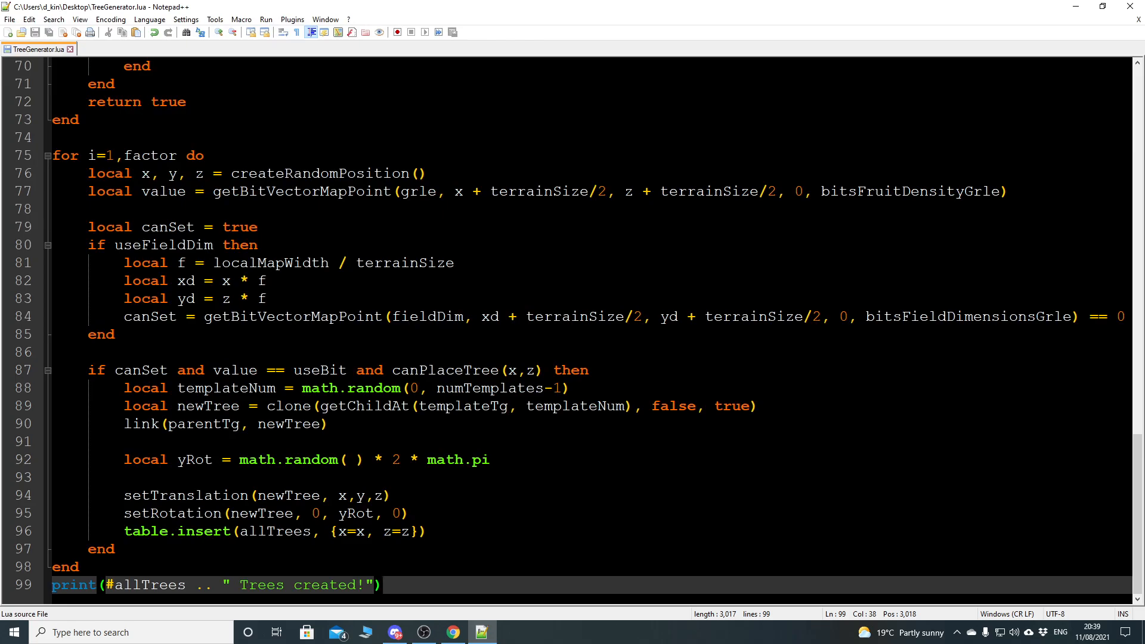
- Review the beginning of the saved script, close Notepad++ and minimize Chrome to show the desktop
scroll(572, 325, up, 20)
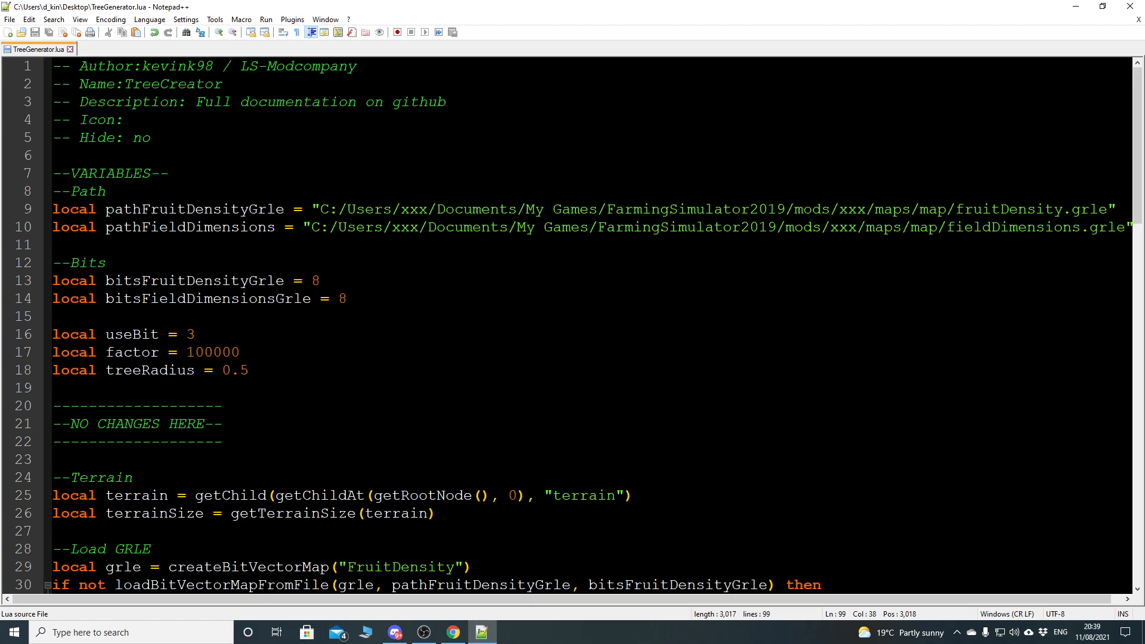
click(1131, 10)
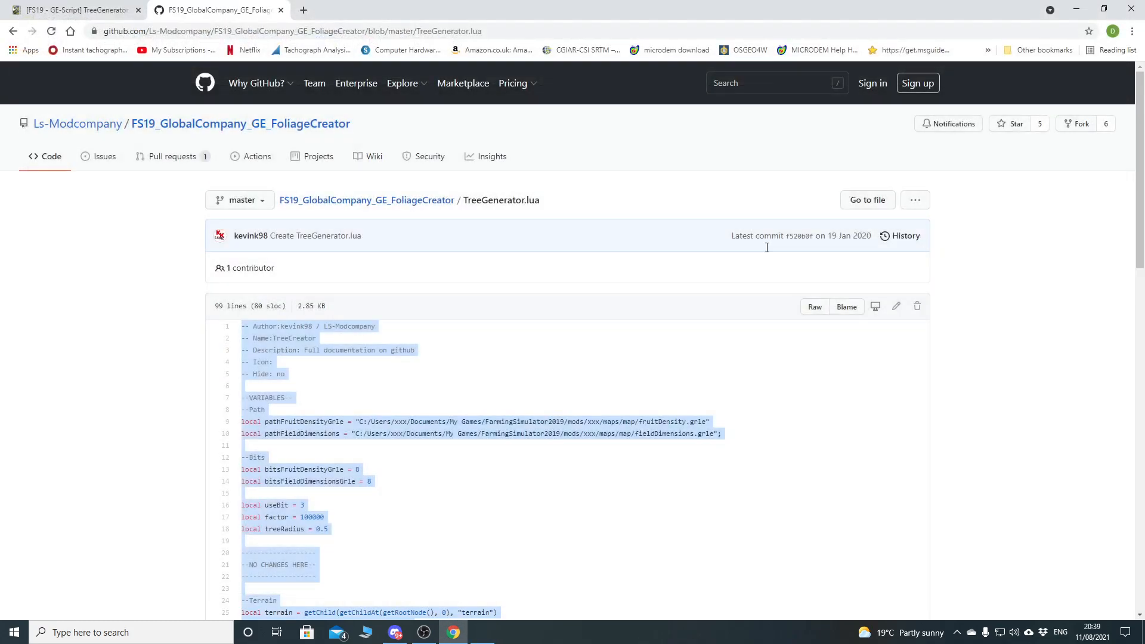
click(1076, 9)
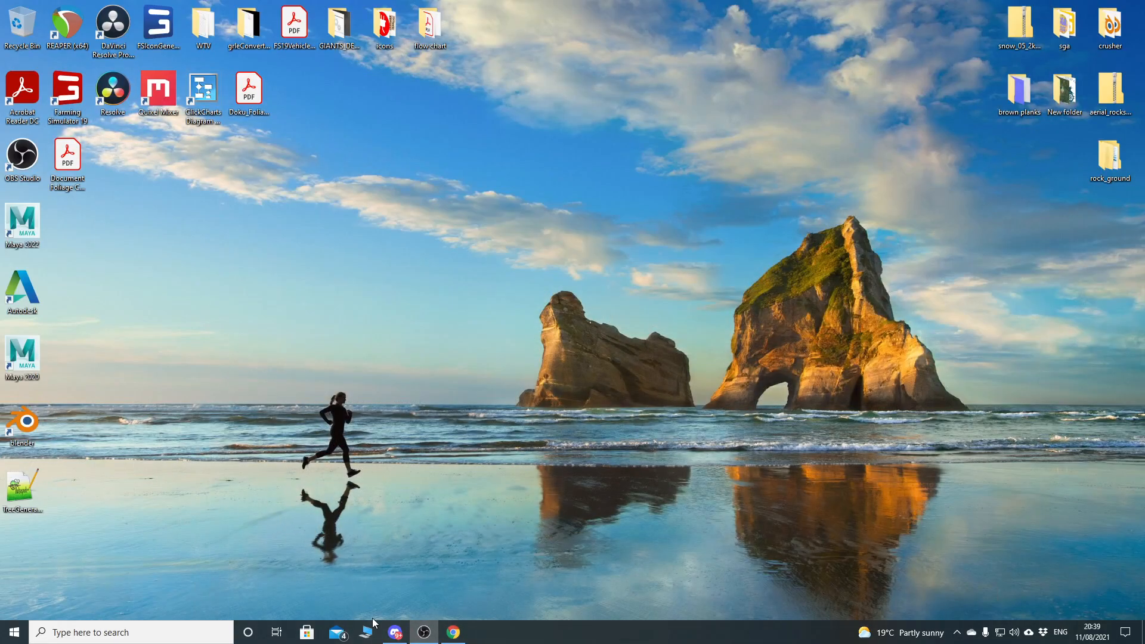
- Move TreeGenerator.lua from the desktop into Program Files\GIANTS Software\GIANTS_Editor_8.2.2_64-bit\scripts\User on drive C:, granting administrator permission
click(367, 633)
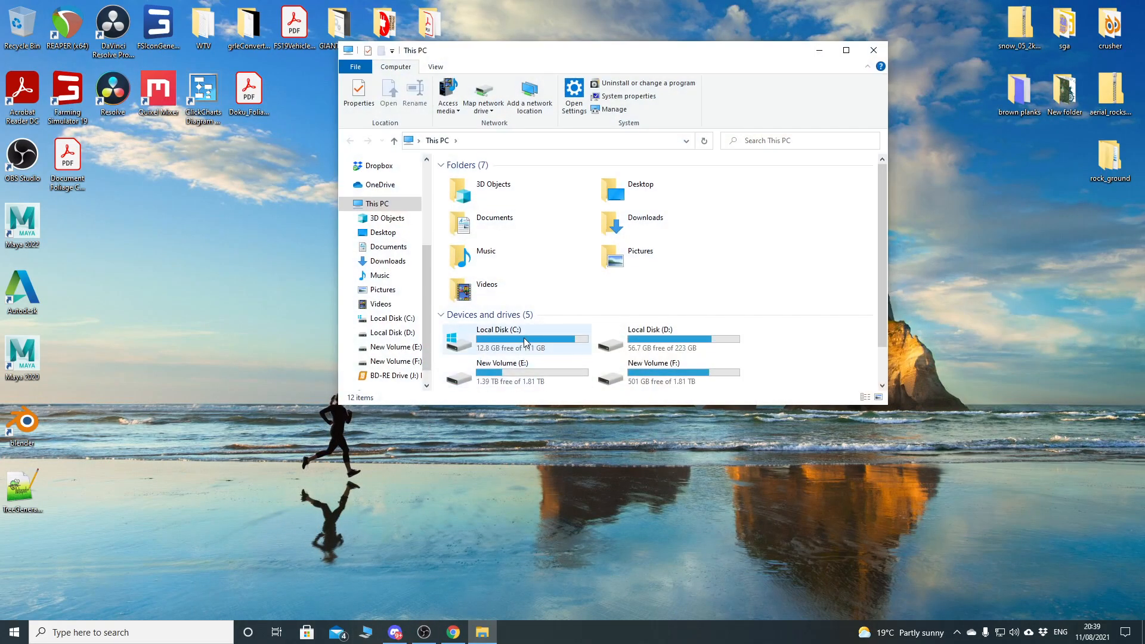
double_click(523, 341)
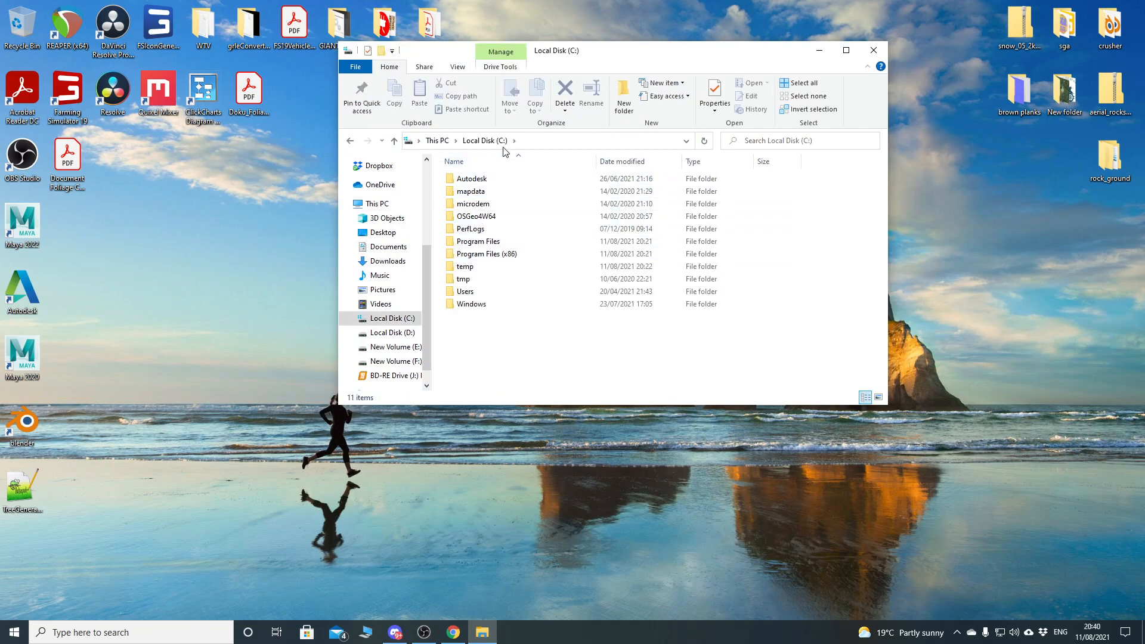
double_click(484, 241)
double_click(484, 266)
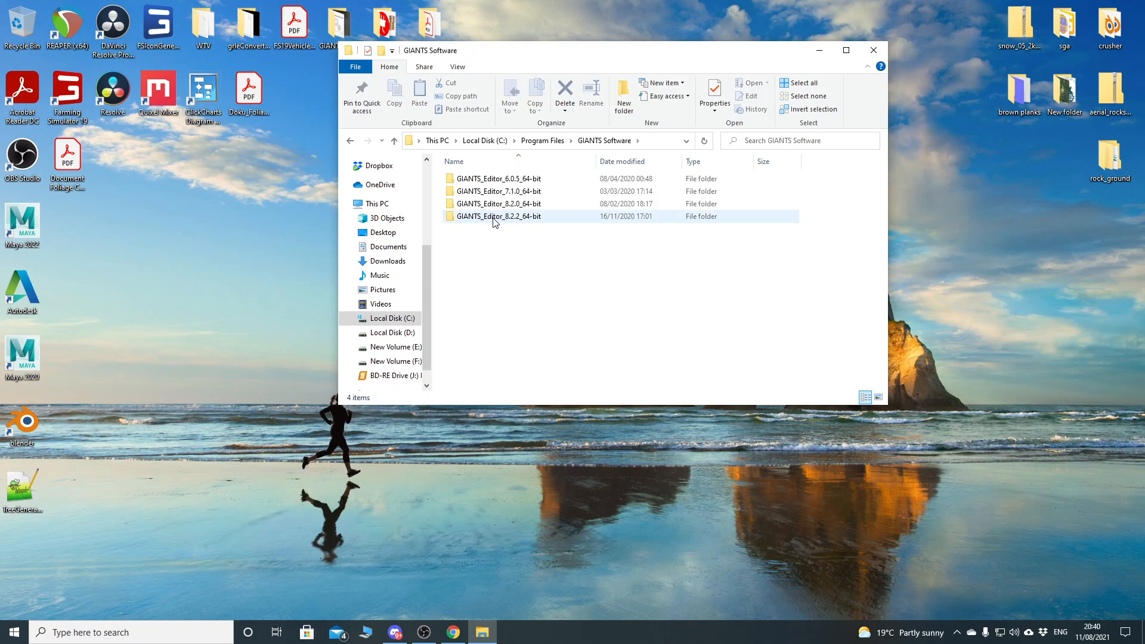
double_click(493, 217)
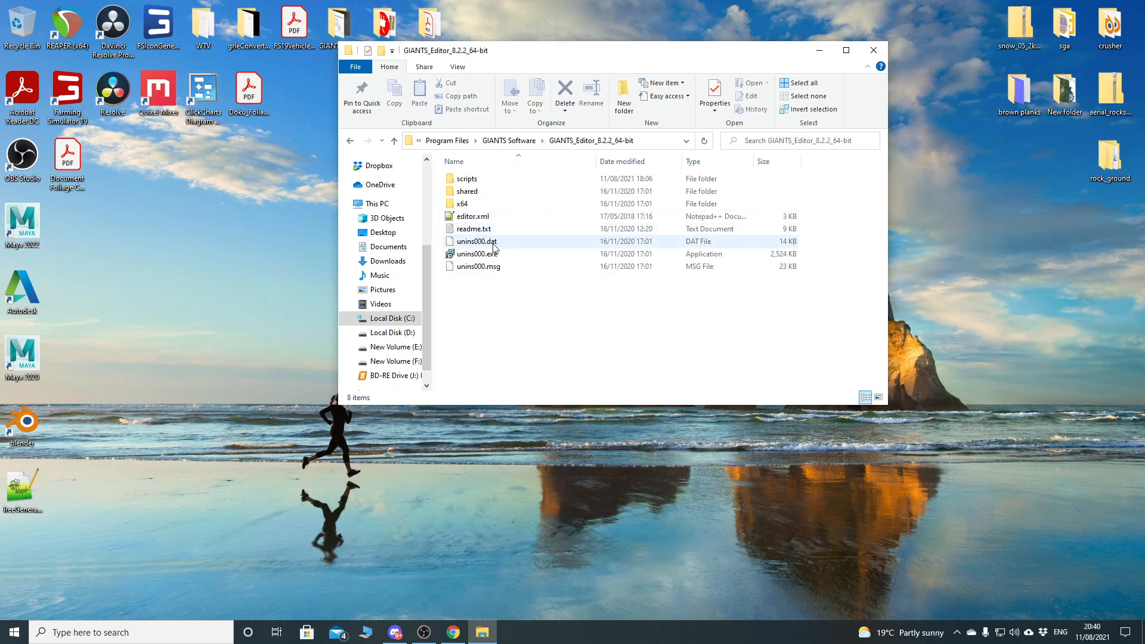
double_click(468, 179)
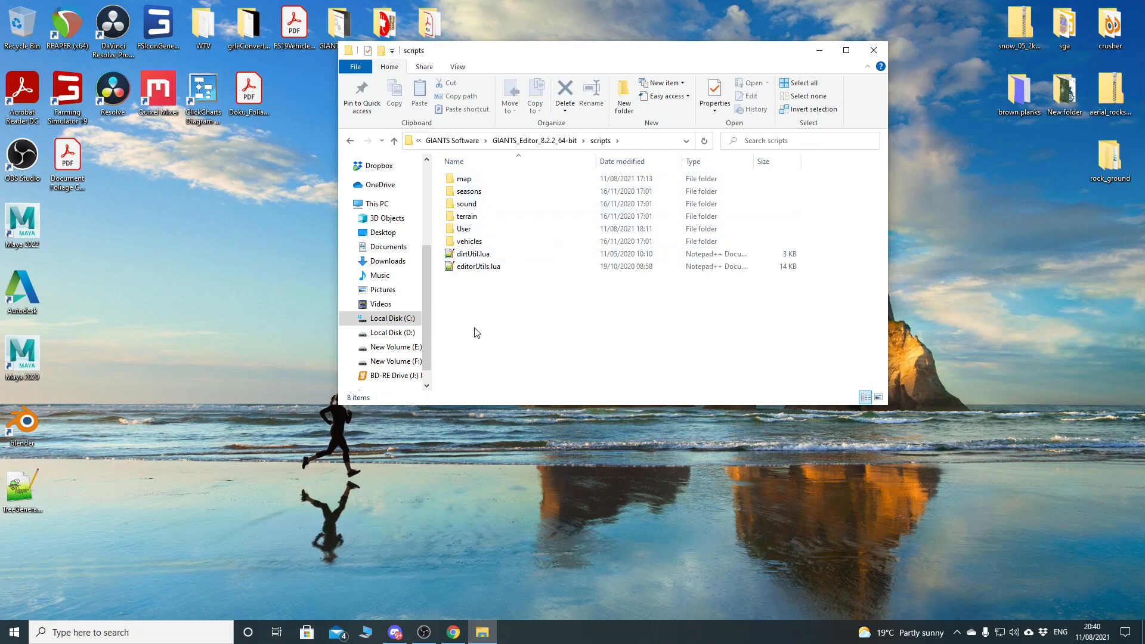
double_click(468, 229)
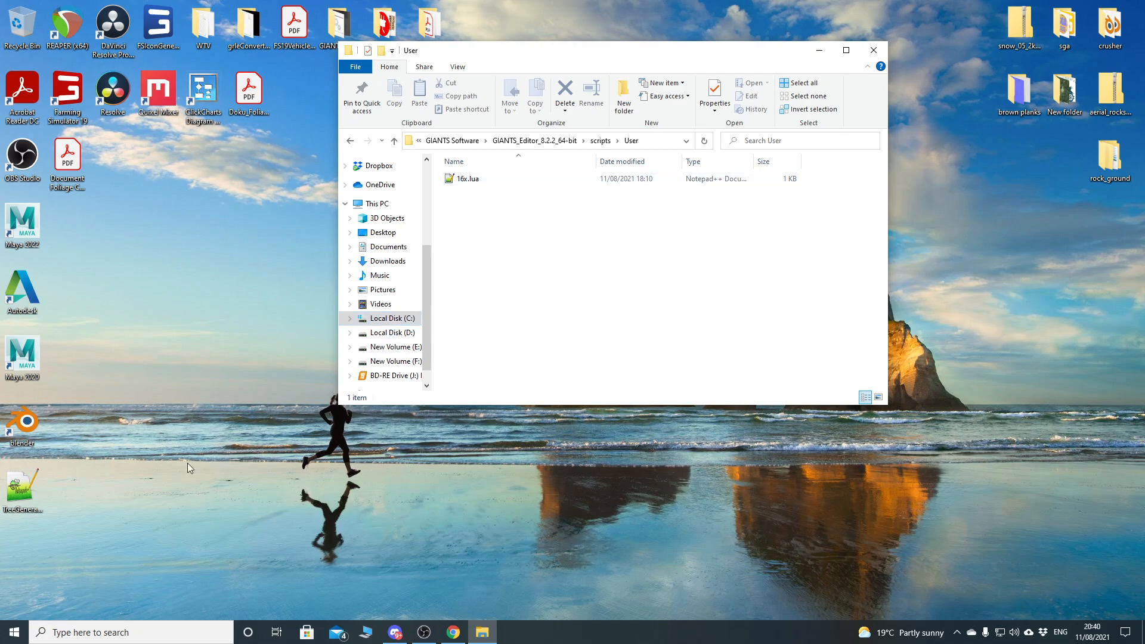
drag(24, 492, 506, 253)
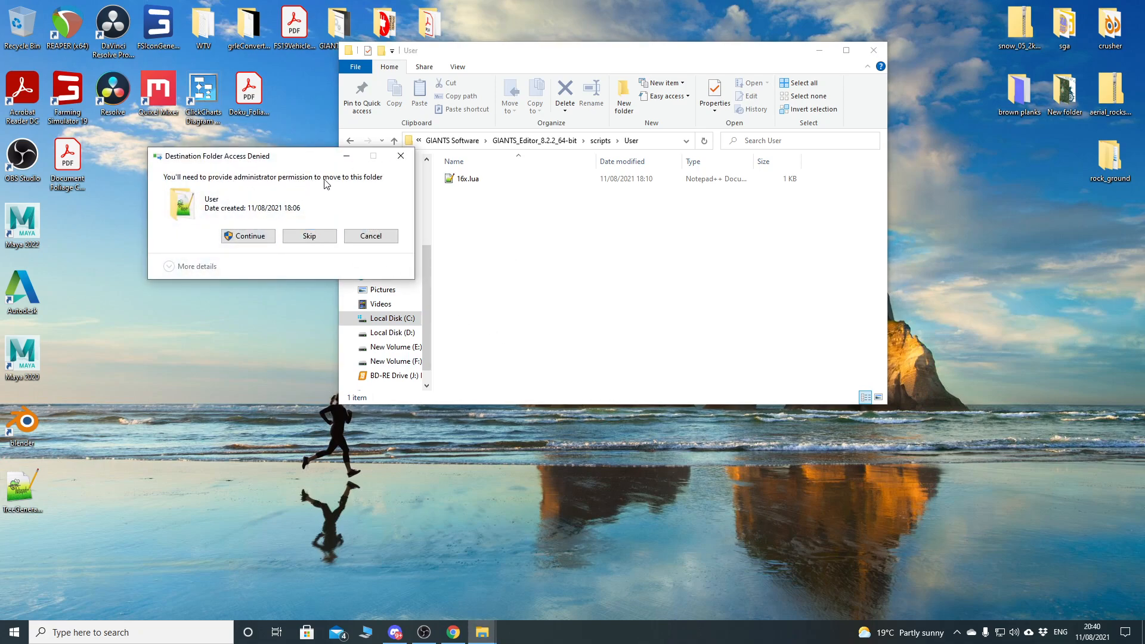
click(249, 236)
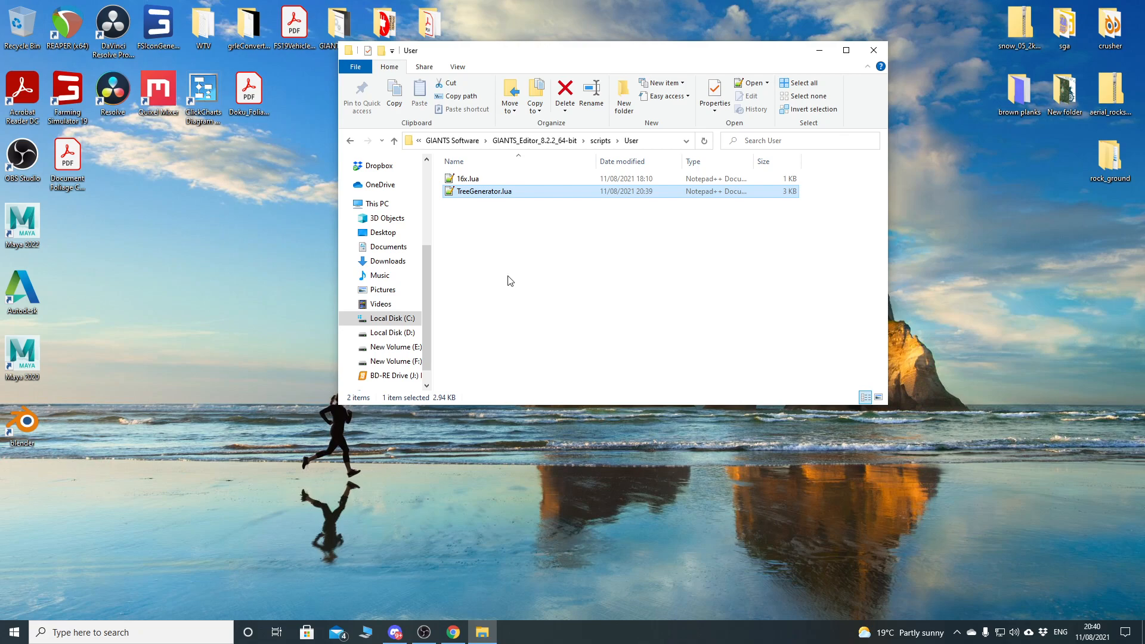
- Open the personal profile folder under Users on drive C: and turn on the display of hidden items
click(392, 318)
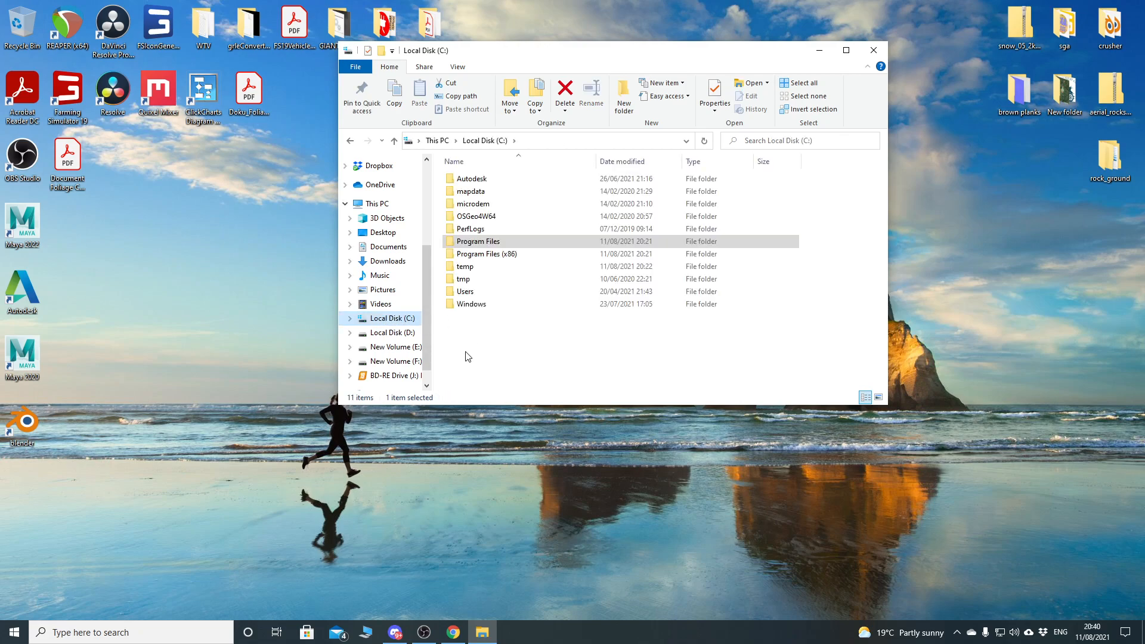
double_click(465, 291)
double_click(467, 179)
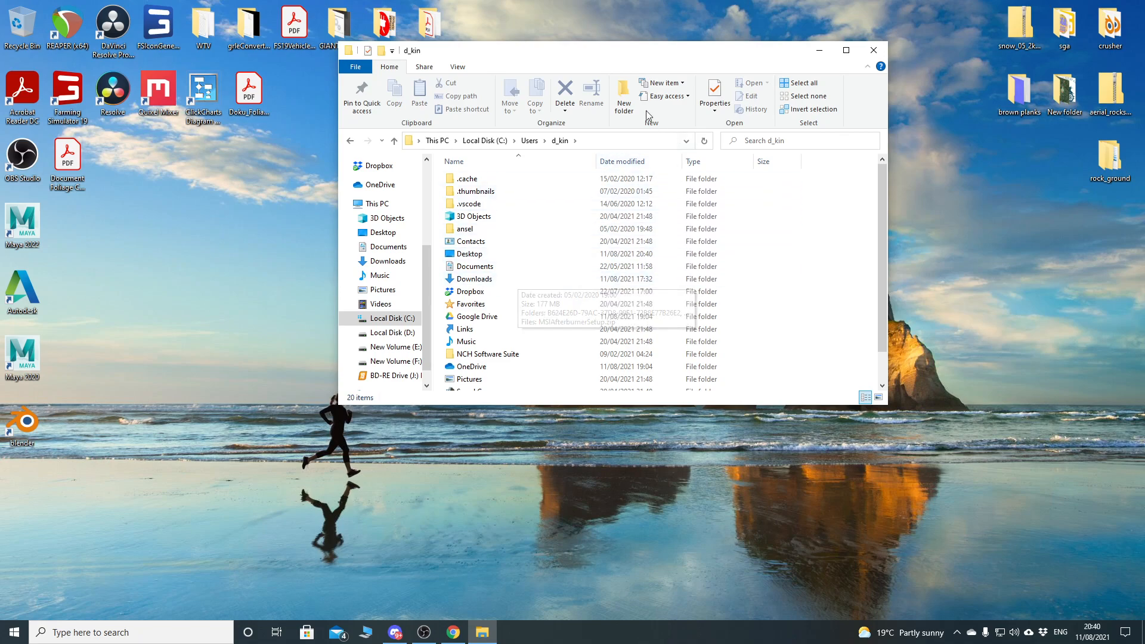
click(457, 67)
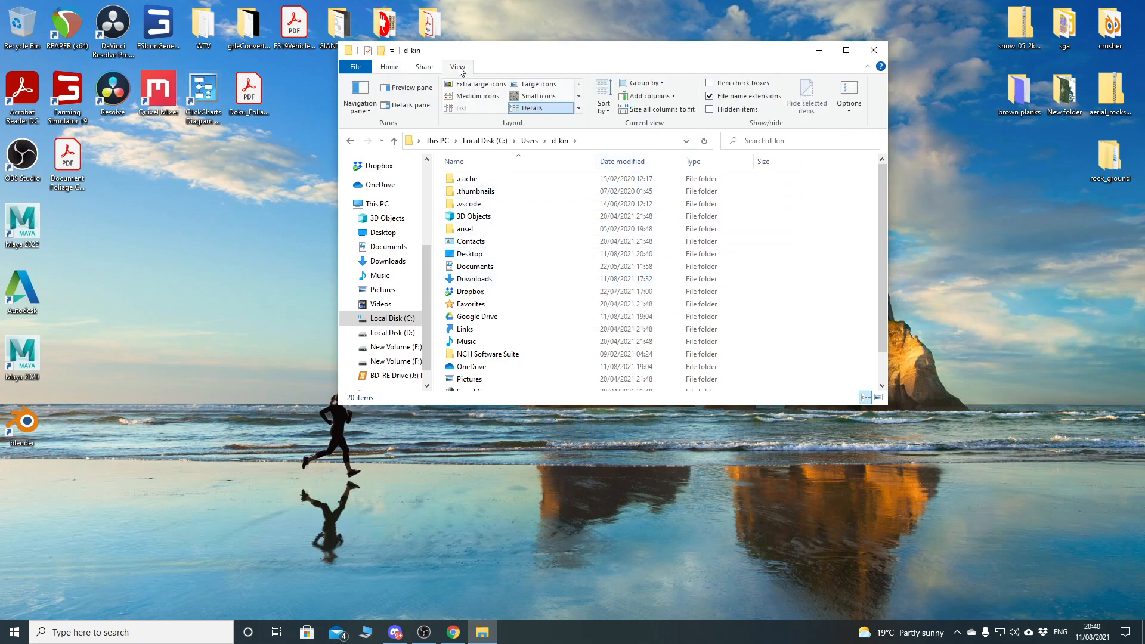
click(728, 110)
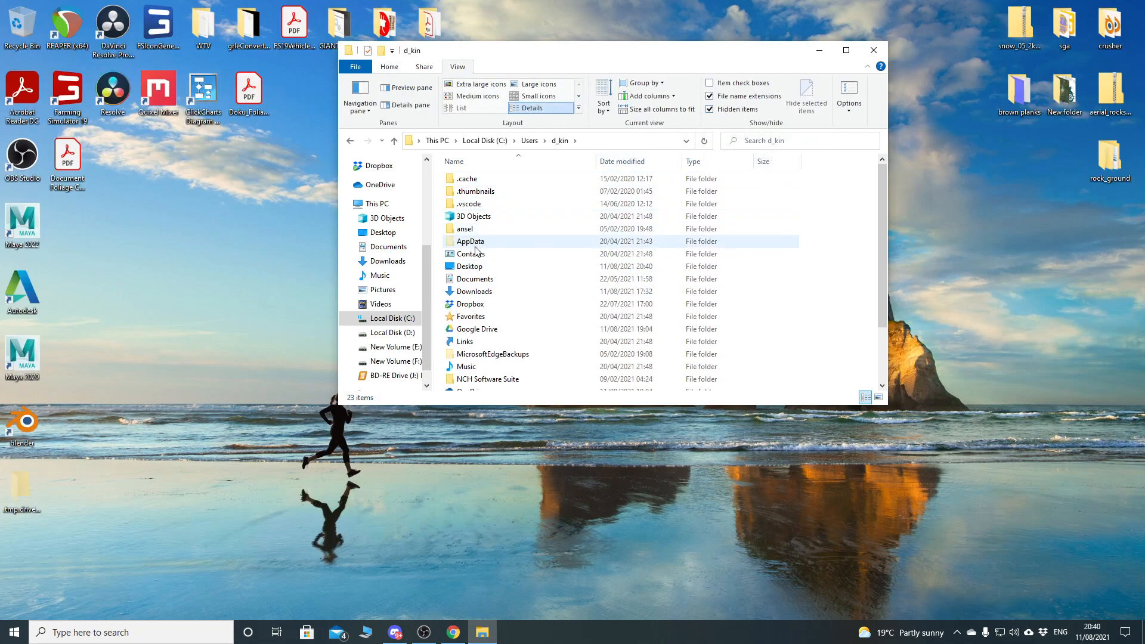
- Delete TreeGenerator.lua from the AppData\Local\GIANTS Editor 64bit 8.2.2\scripts folder
double_click(471, 242)
double_click(471, 179)
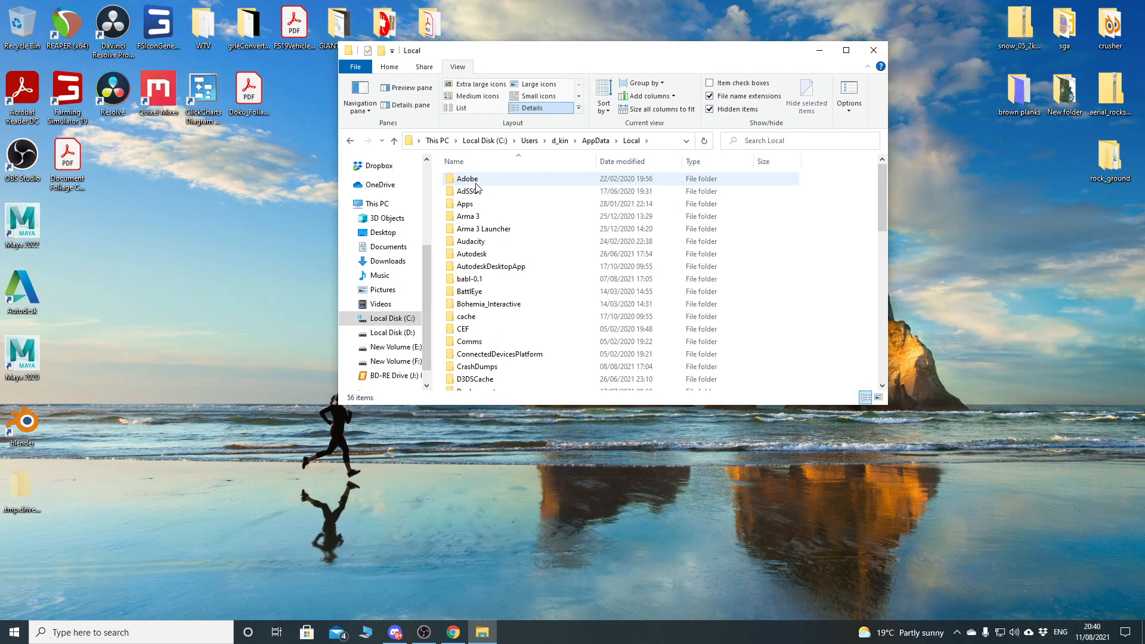
scroll(517, 289, down, 3)
scroll(509, 355, down, 2)
double_click(495, 322)
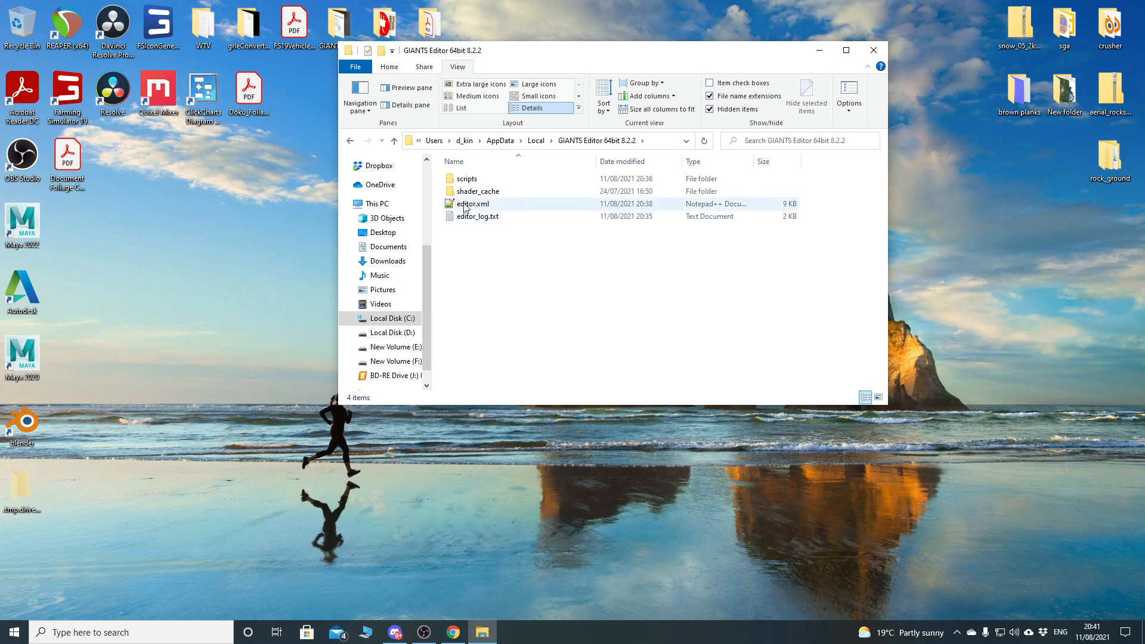
double_click(471, 180)
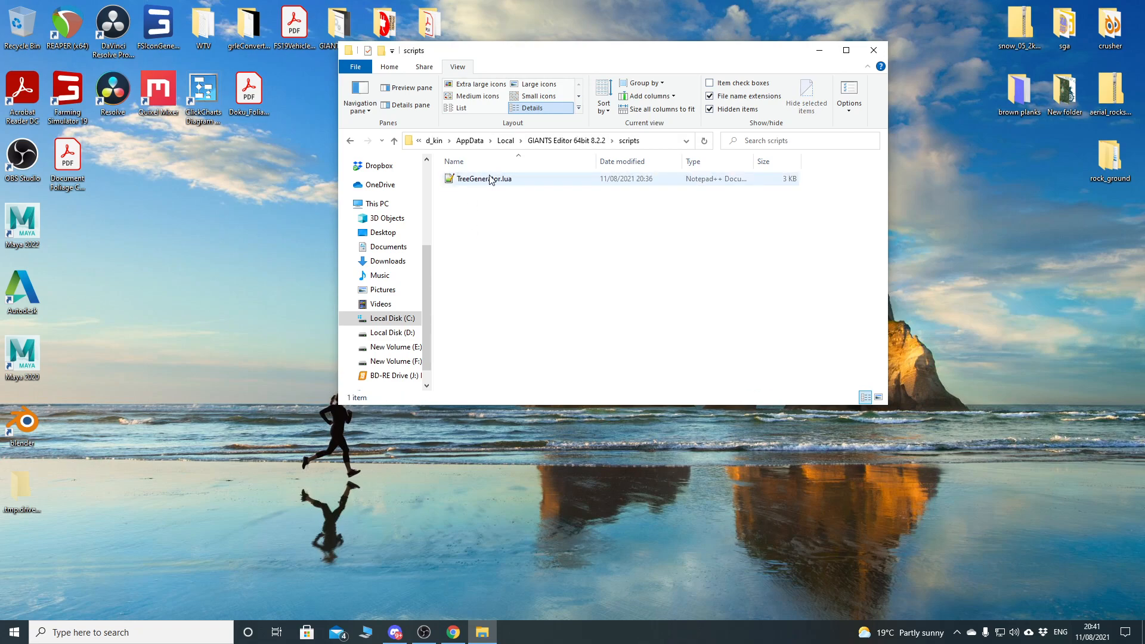
click(506, 186)
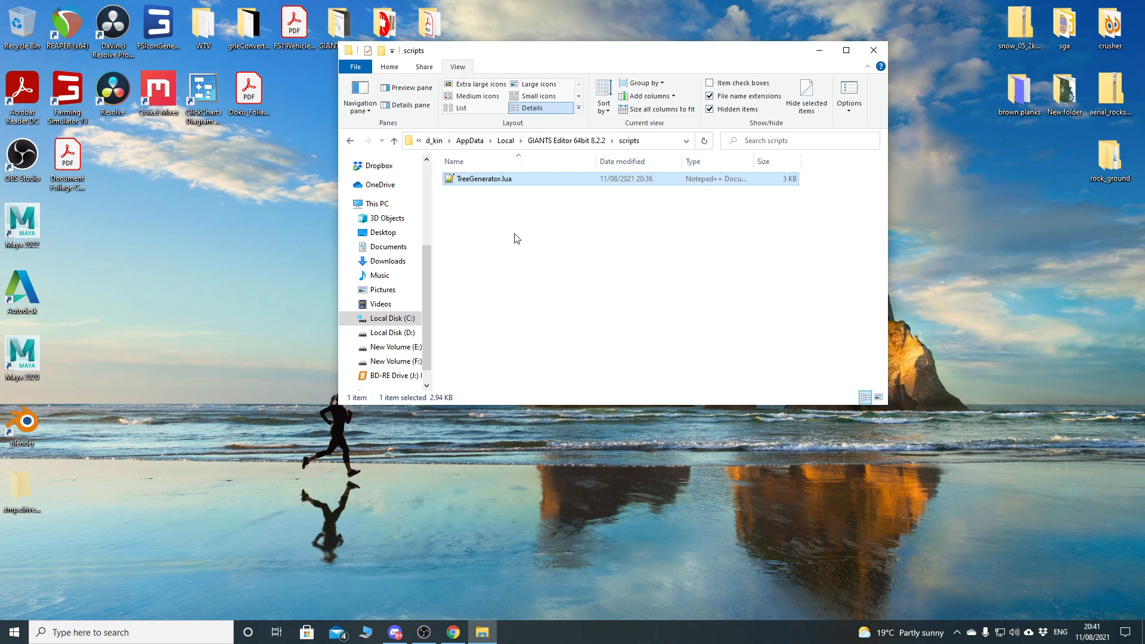
key(Delete)
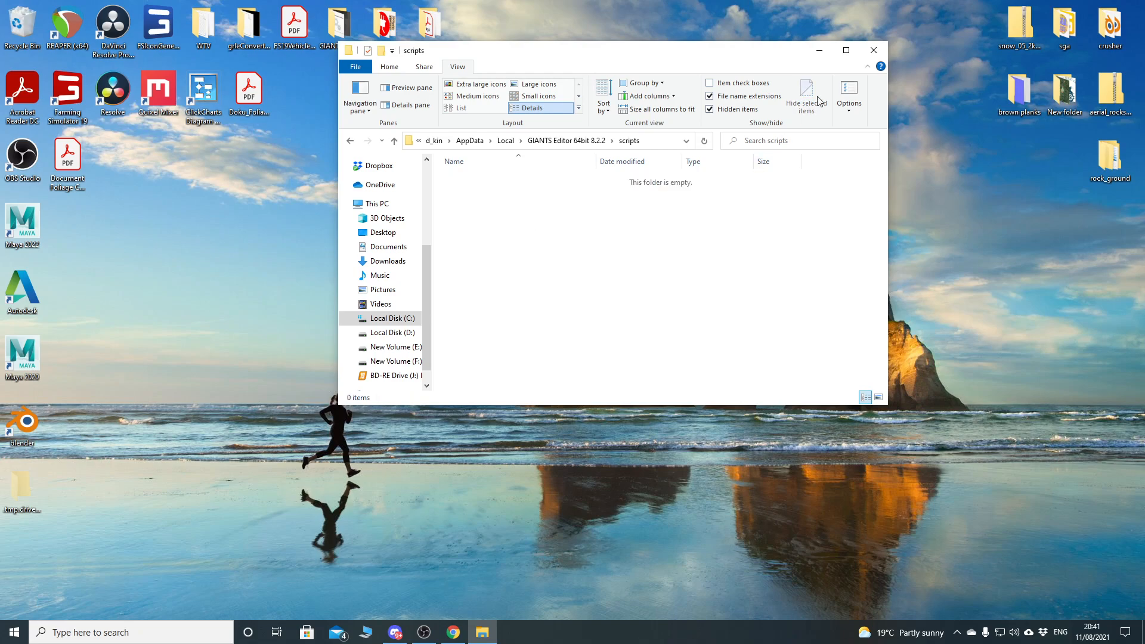
- Open the Program Files folder on drive C: and turn off the display of hidden items
click(399, 319)
double_click(491, 268)
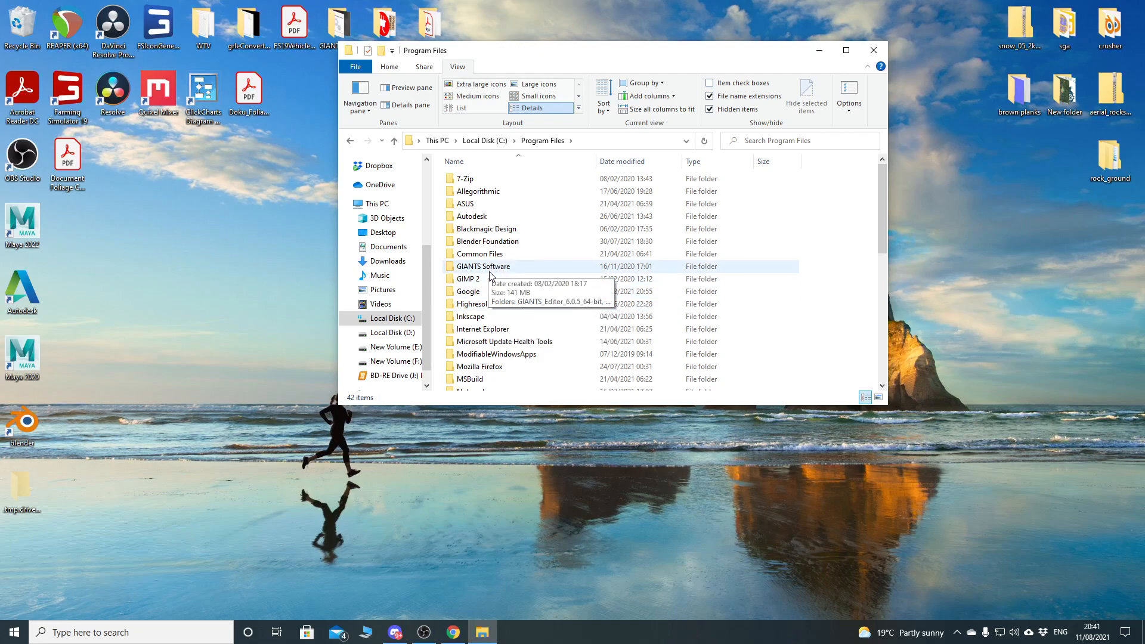
click(709, 109)
click(395, 69)
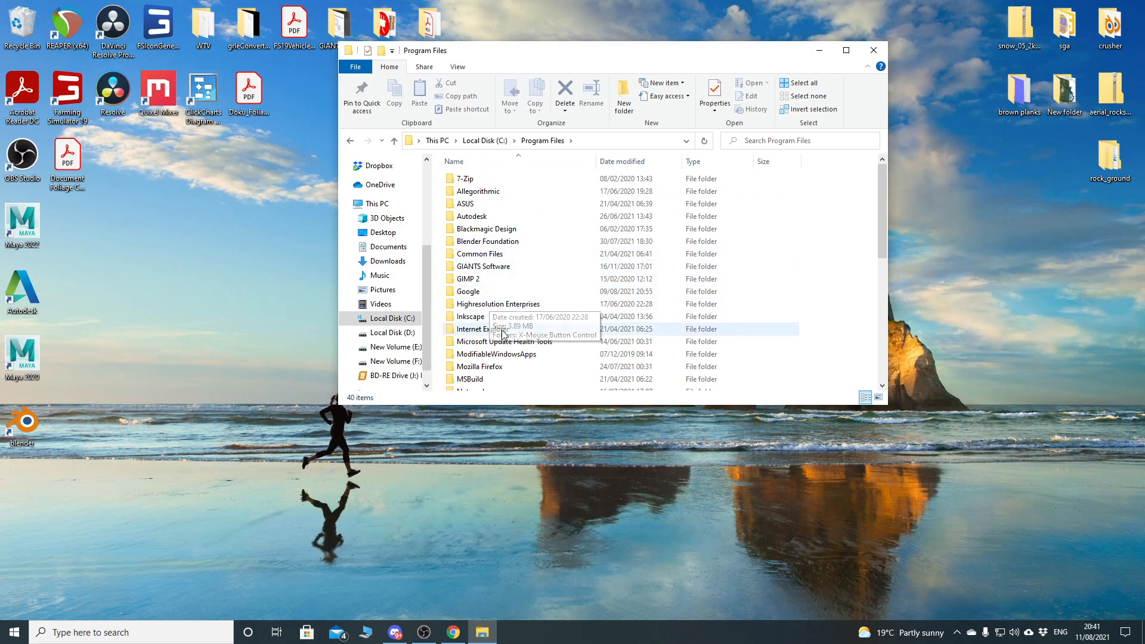
- Review the map and User subfolders in the GIANTS_Editor_8.2.2_64-bit scripts folder, and close File Explorer
double_click(488, 271)
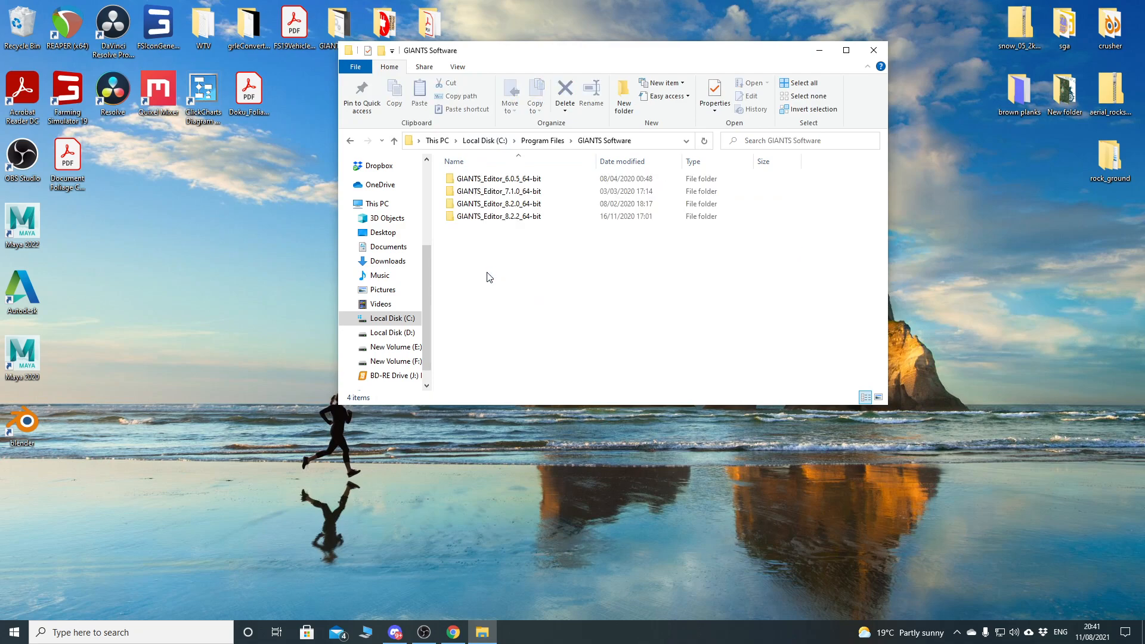
double_click(490, 218)
double_click(471, 178)
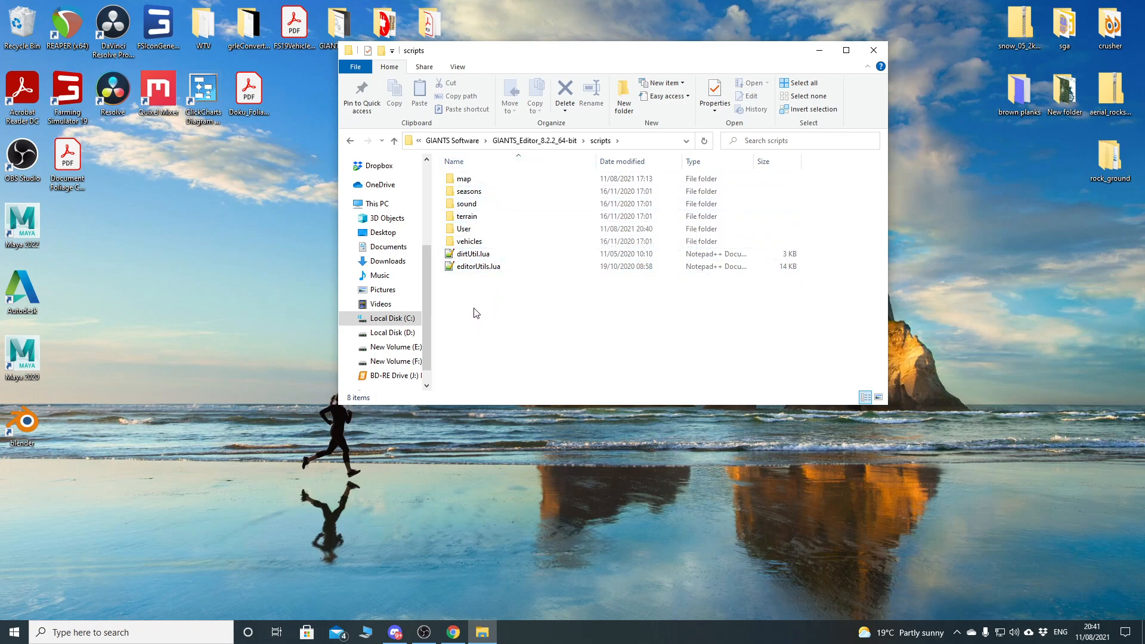
double_click(464, 178)
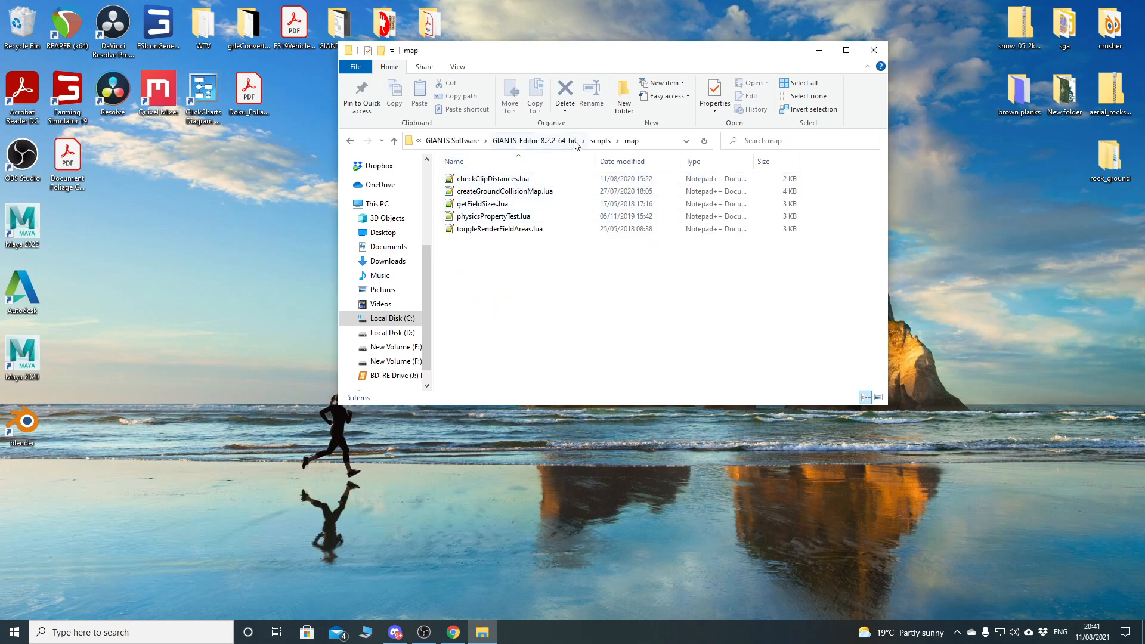
click(600, 141)
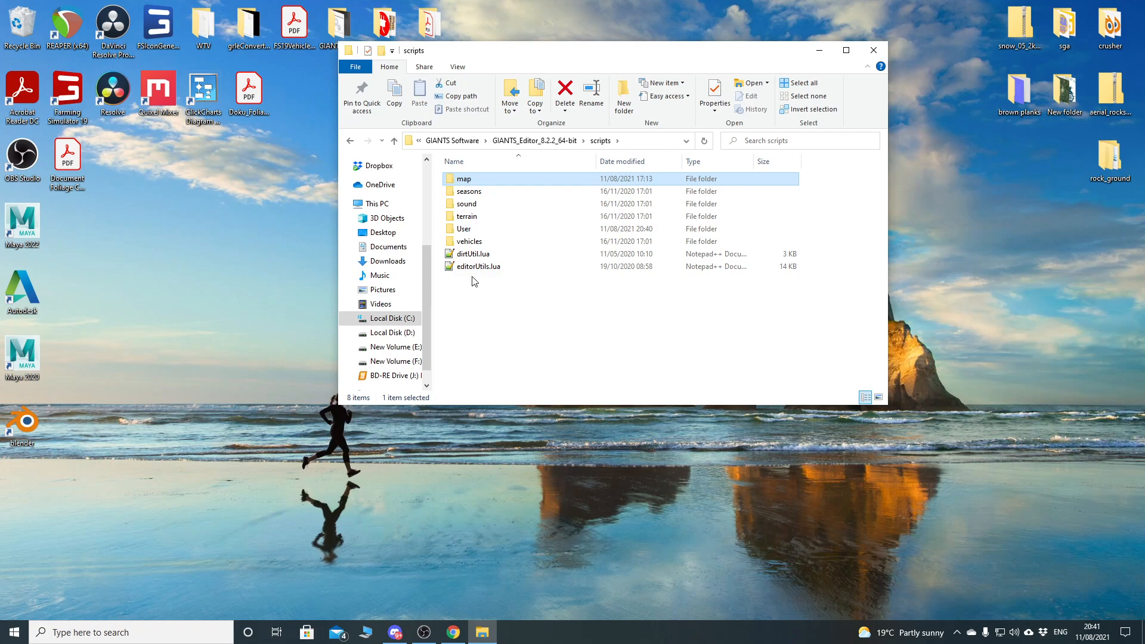
double_click(471, 229)
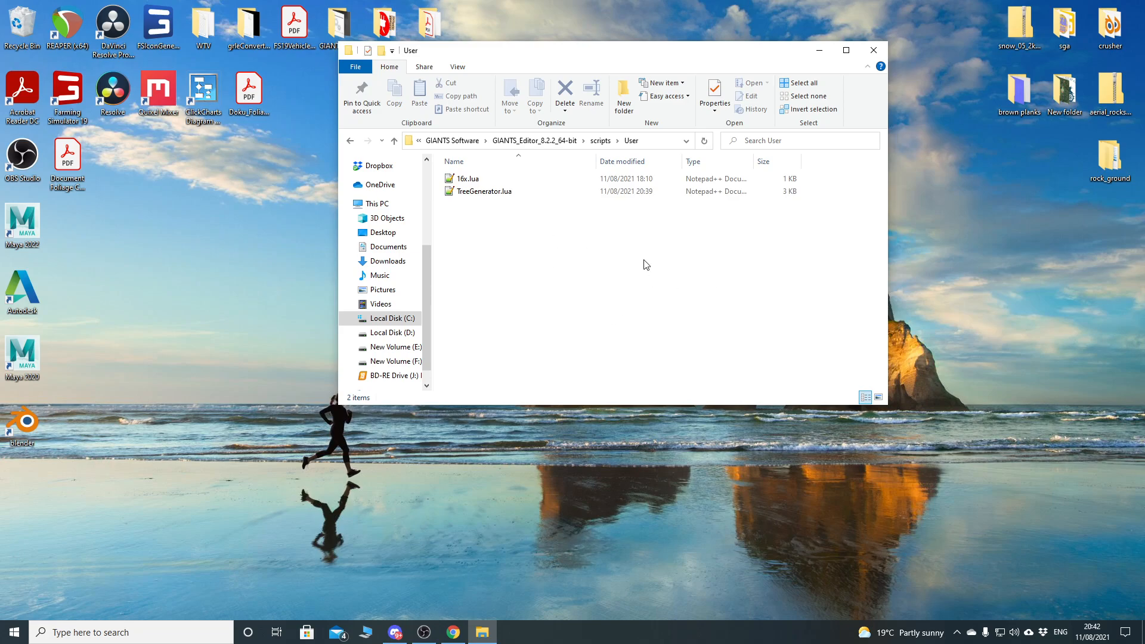
click(881, 51)
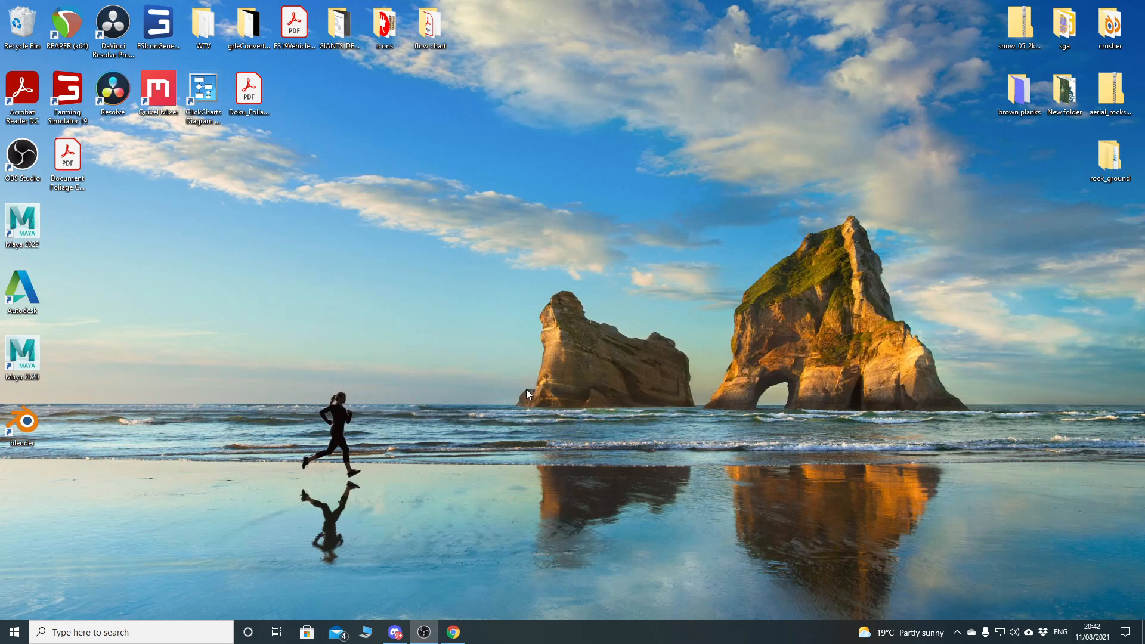
- Switch to Chrome, download fruitDensity.grle from the FS19_GlobalCompany_GE_FoliageCreator repository to the Desktop, and minimize the browser
click(453, 632)
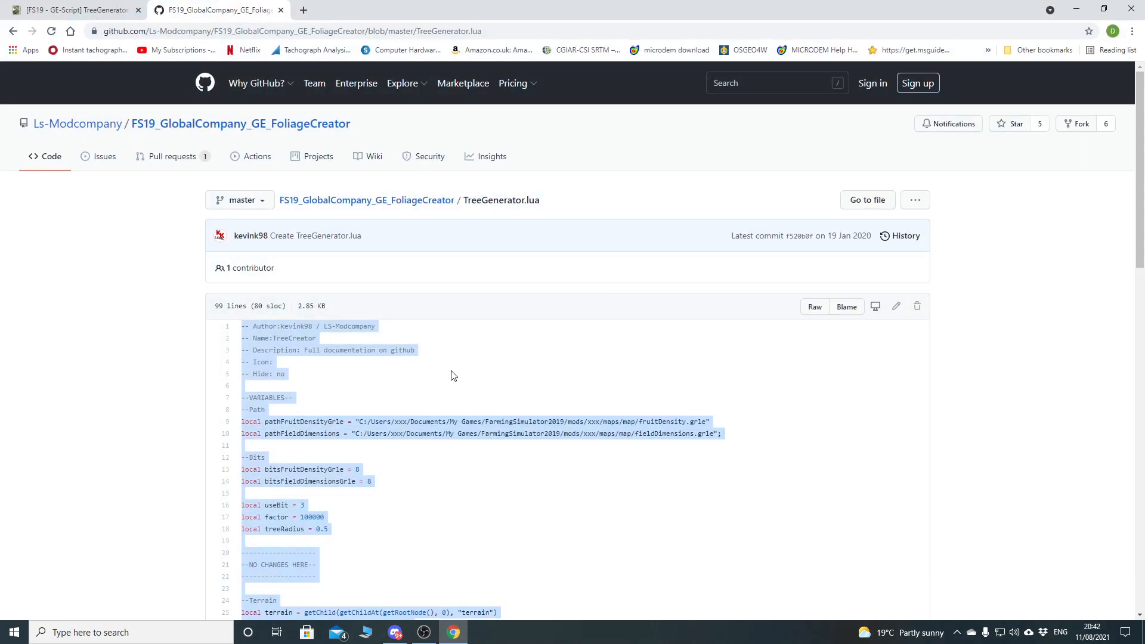
click(388, 201)
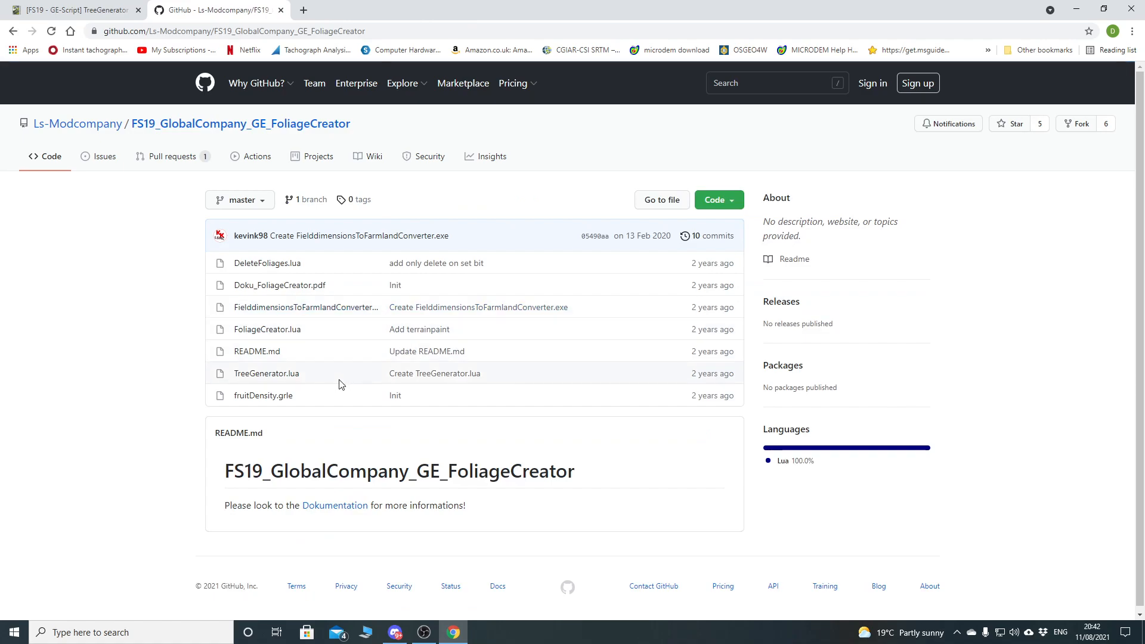
click(264, 397)
click(865, 308)
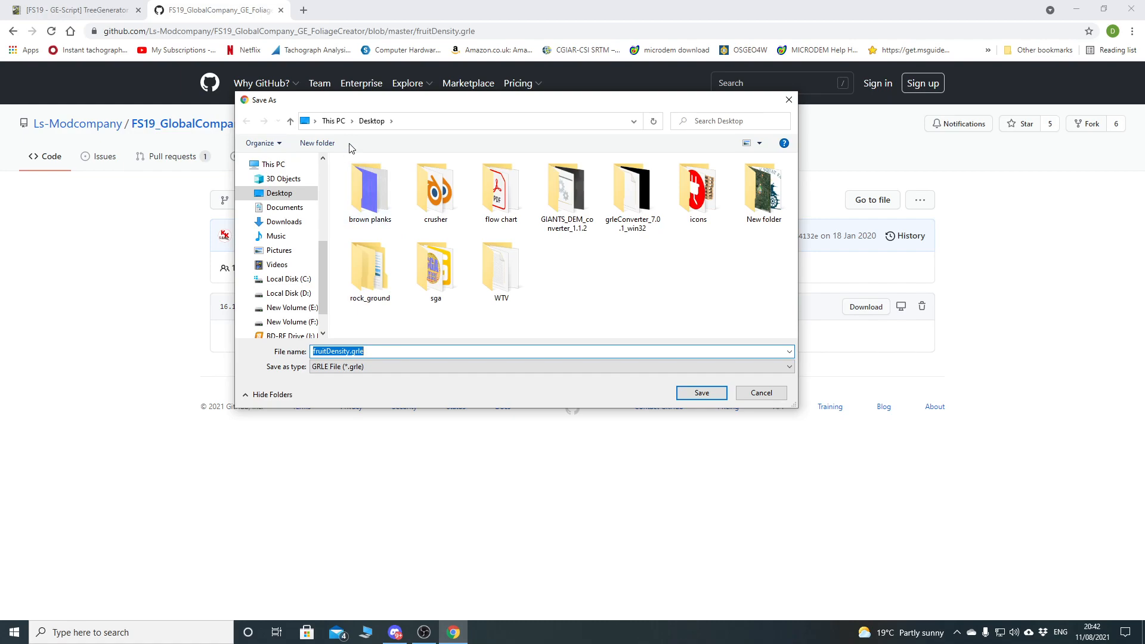
click(283, 196)
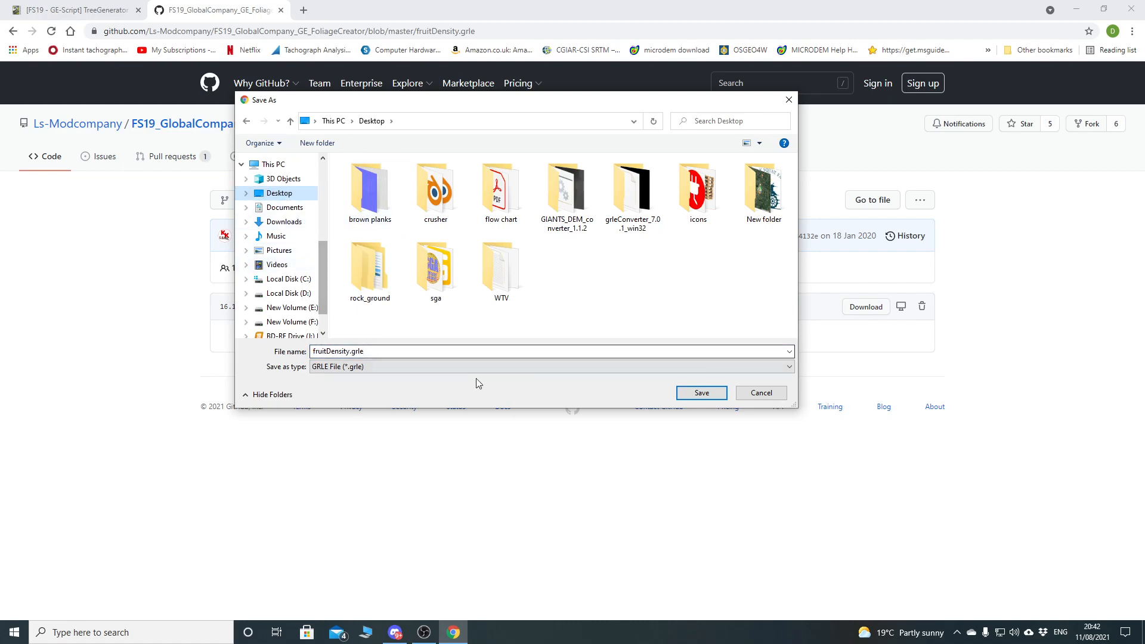
click(701, 393)
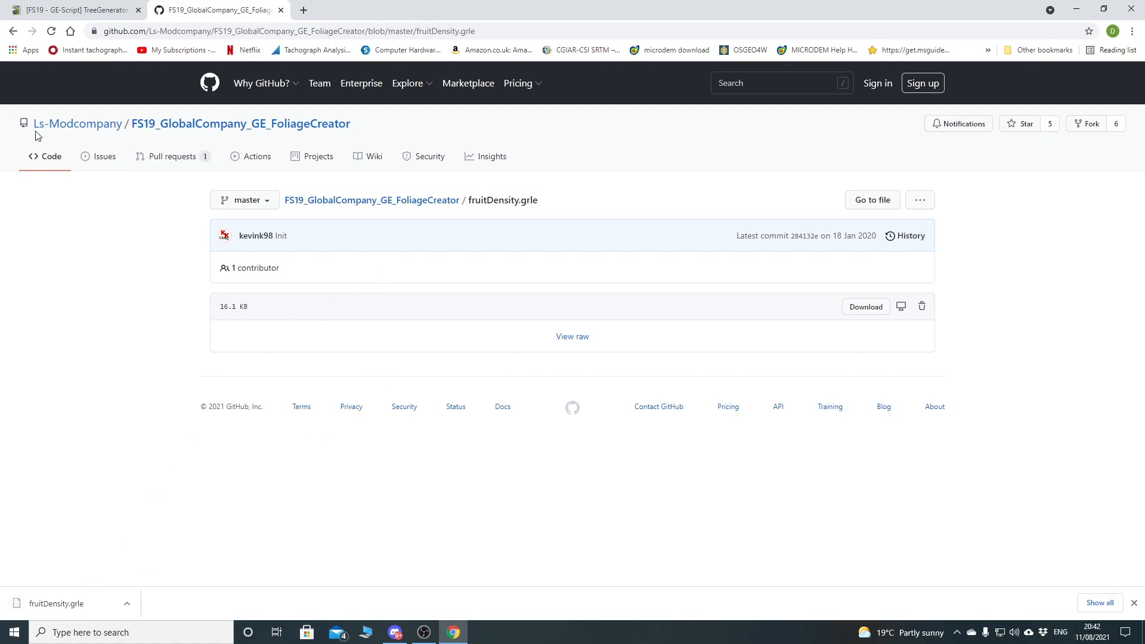
click(365, 206)
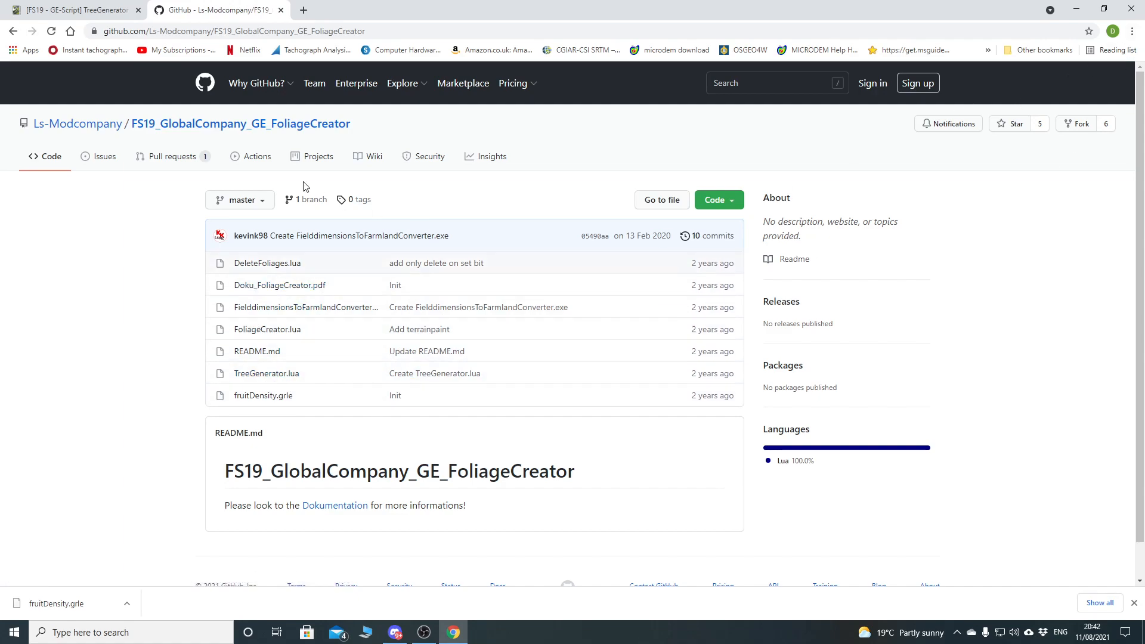
click(1077, 9)
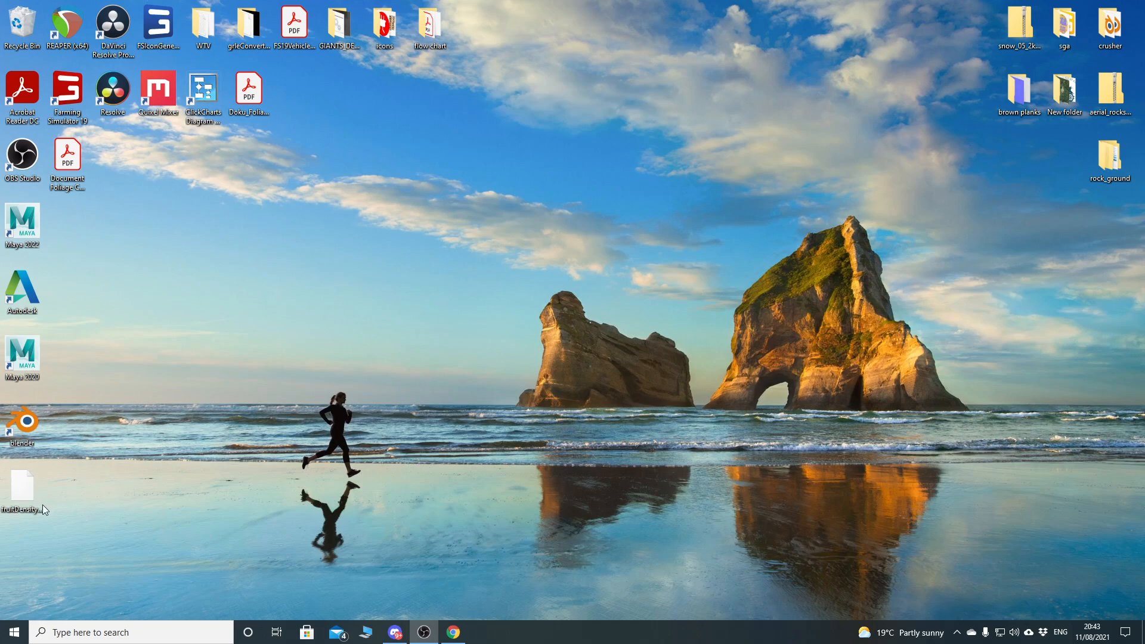
- Copy the This_is_the_sample_mod_map_1 folder from Documents\My FS 19 Mods to the middle of the Desktop and close File Explorer
click(24, 492)
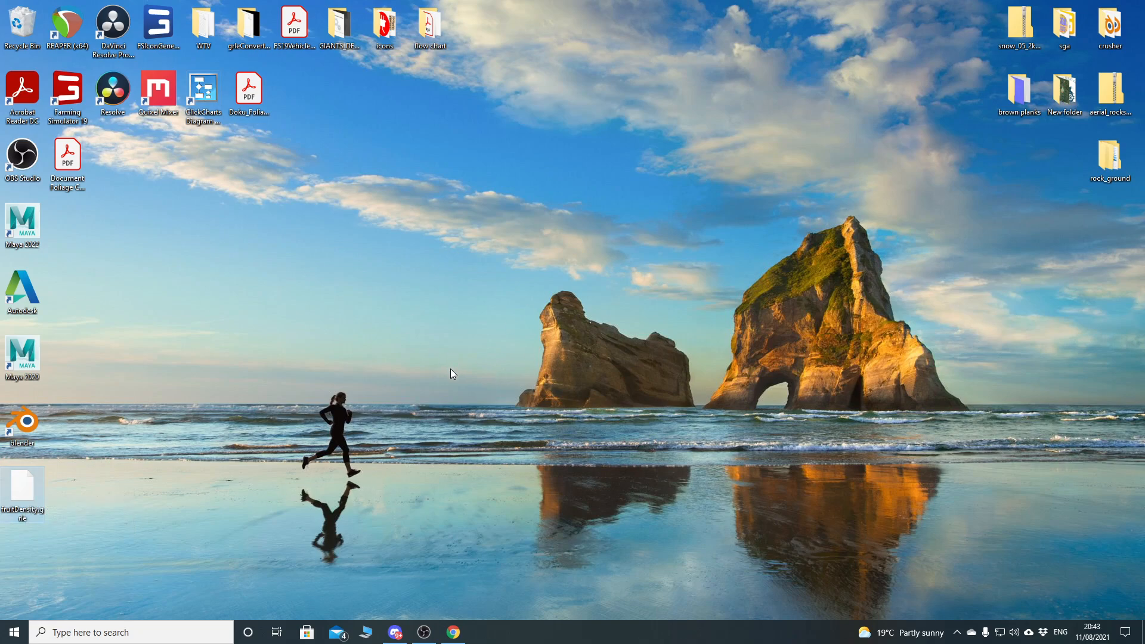
click(366, 632)
click(490, 232)
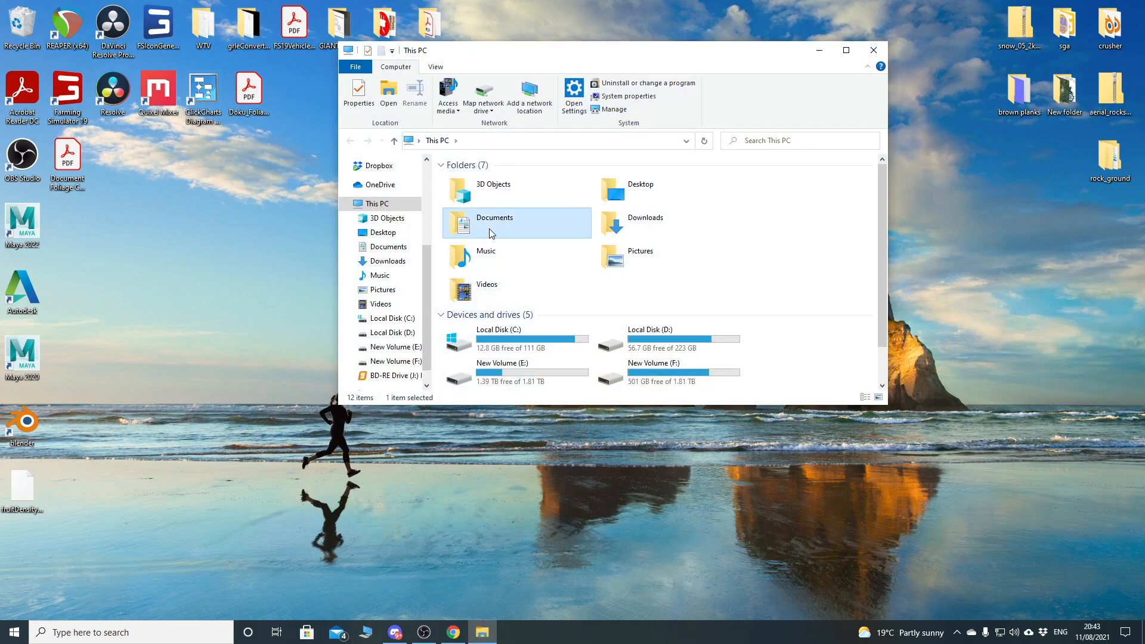
double_click(490, 232)
click(485, 268)
double_click(486, 268)
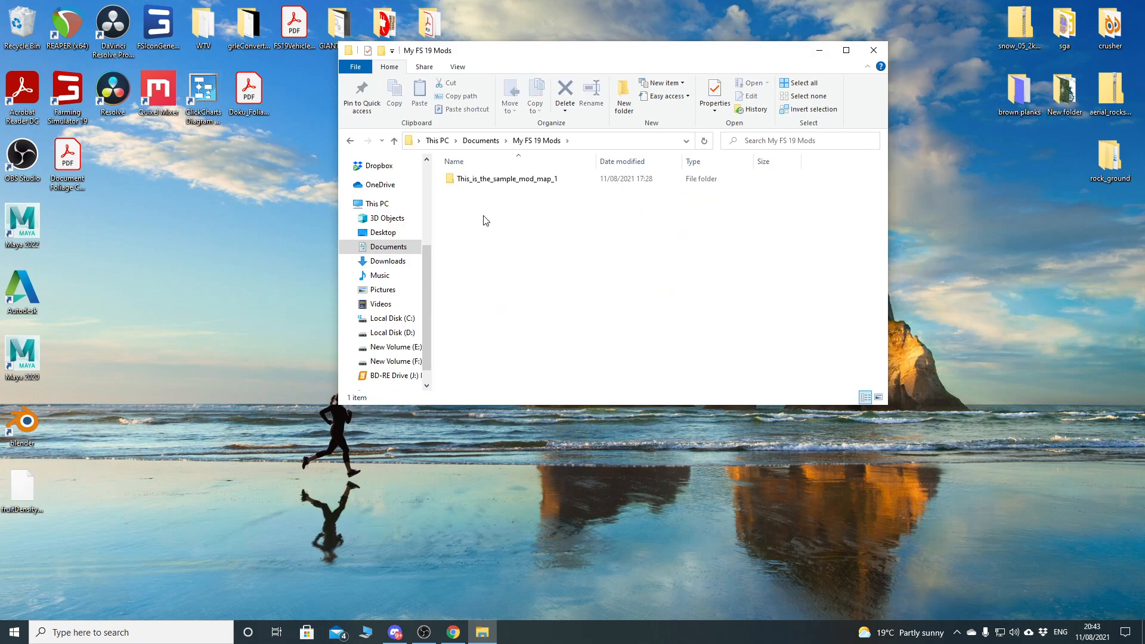
click(487, 181)
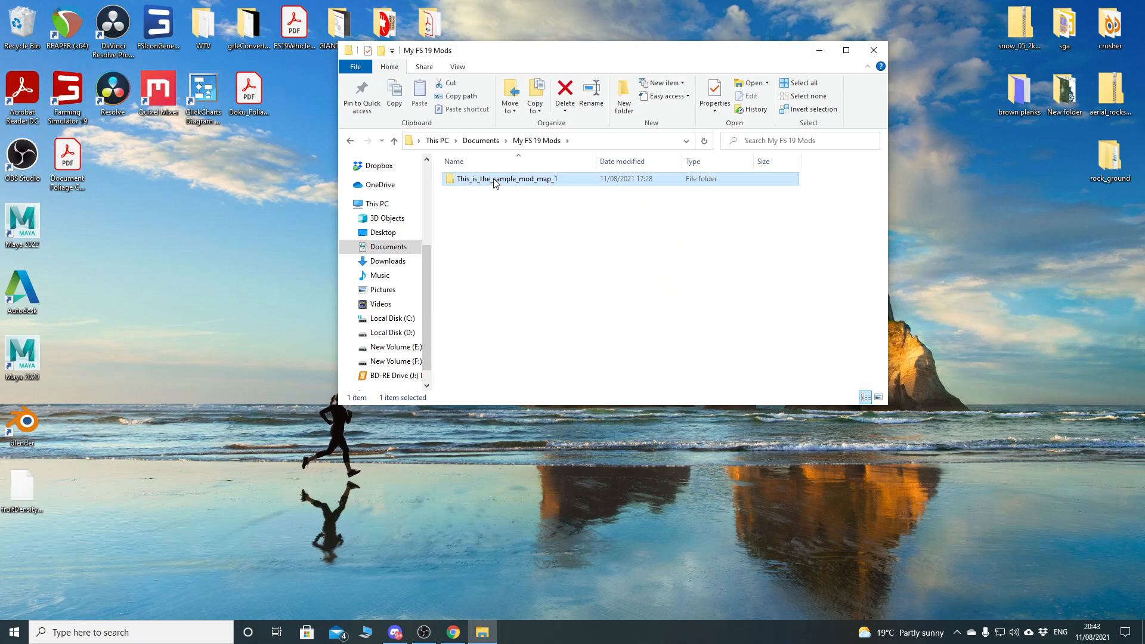
right_drag(493, 184, 238, 384)
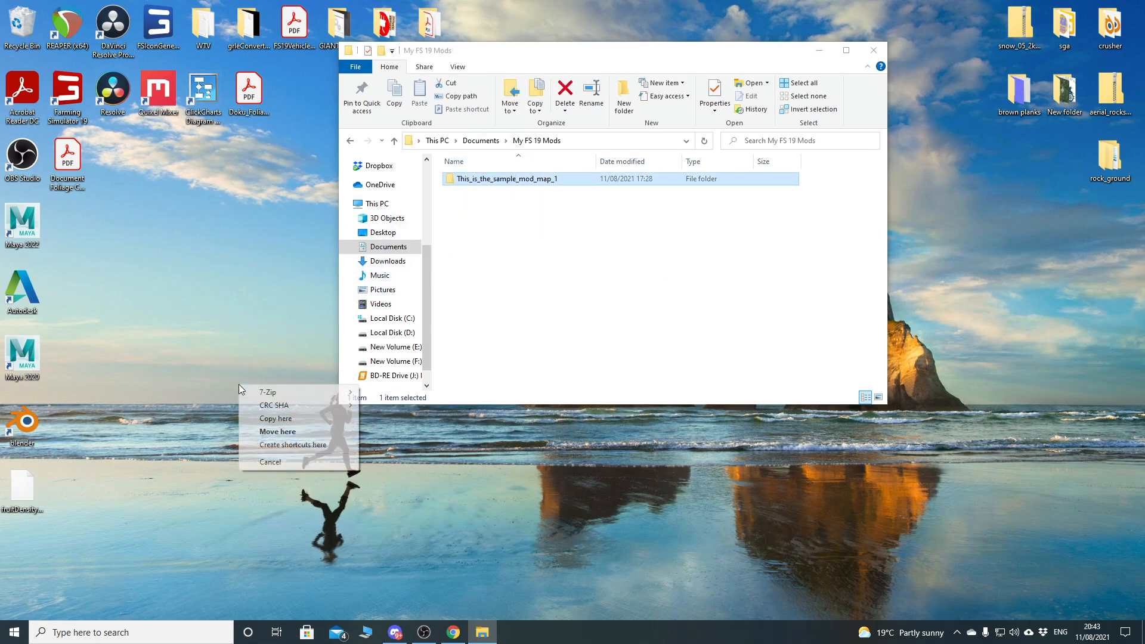
click(275, 420)
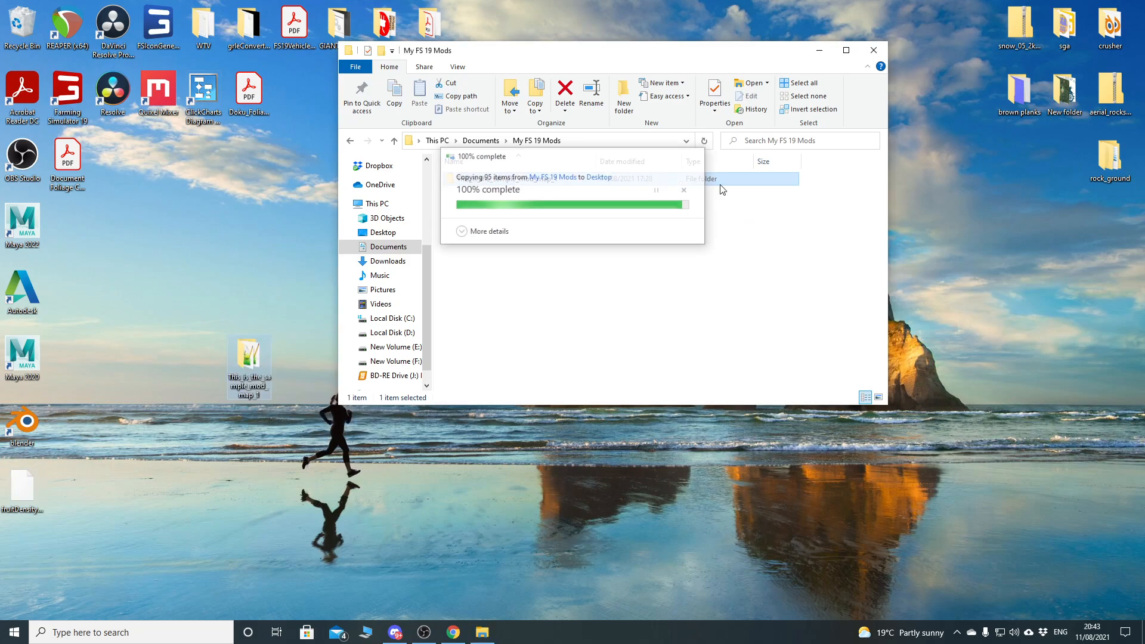
click(874, 51)
drag(249, 367, 528, 260)
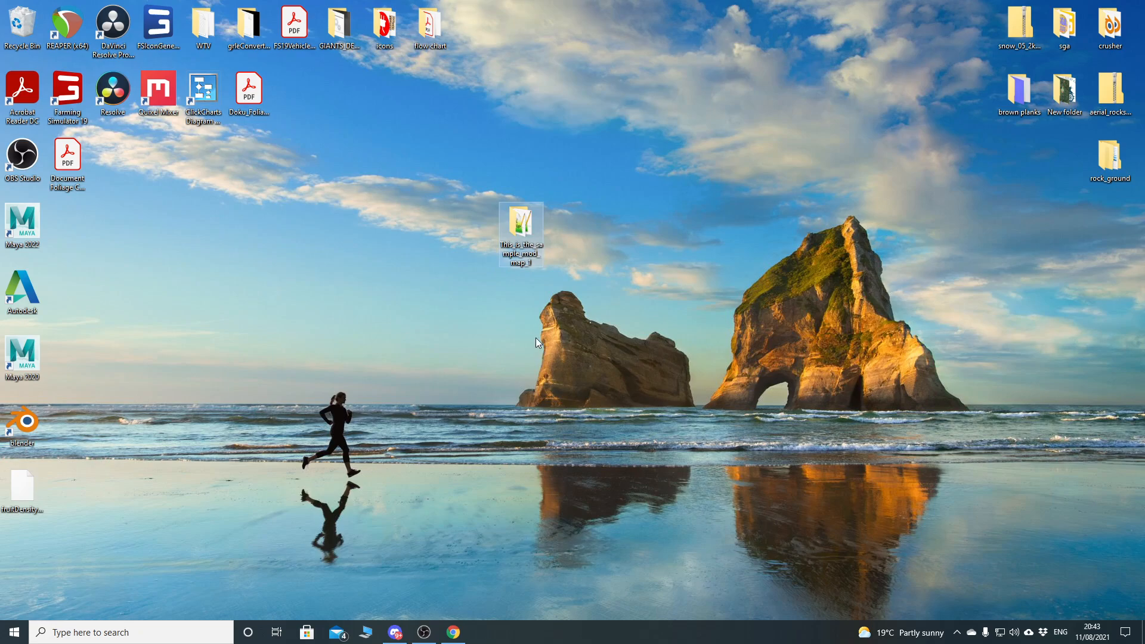
- Copy fruitDensity.grle from the Desktop into the maps\mapDE folder of the Desktop's This_is_the_sample_mod_map_1 copy
double_click(524, 229)
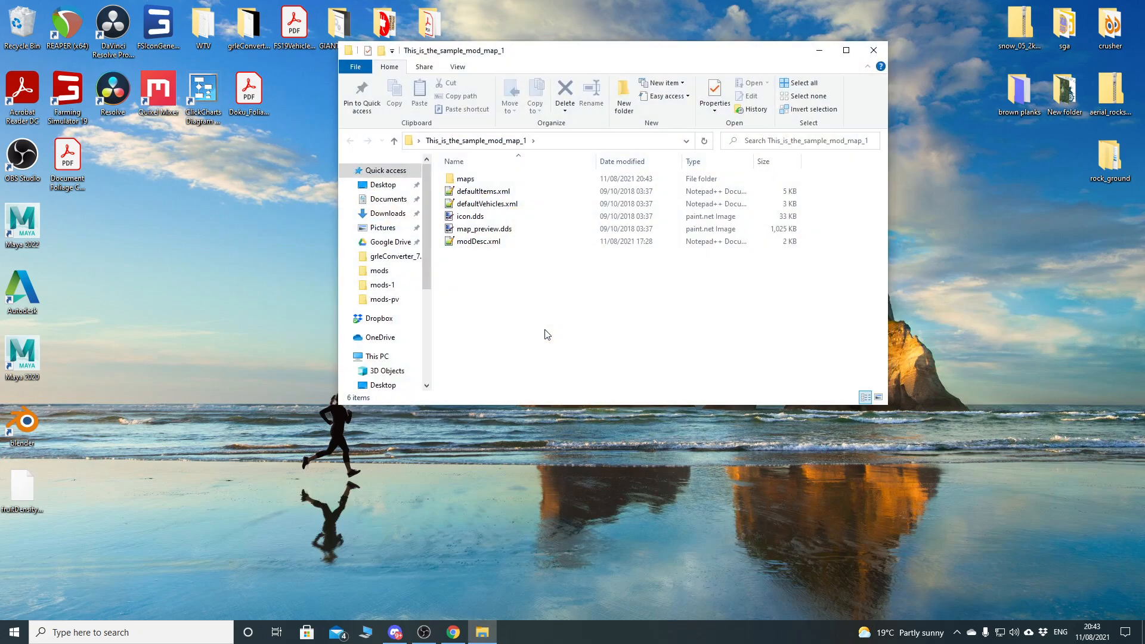
double_click(489, 182)
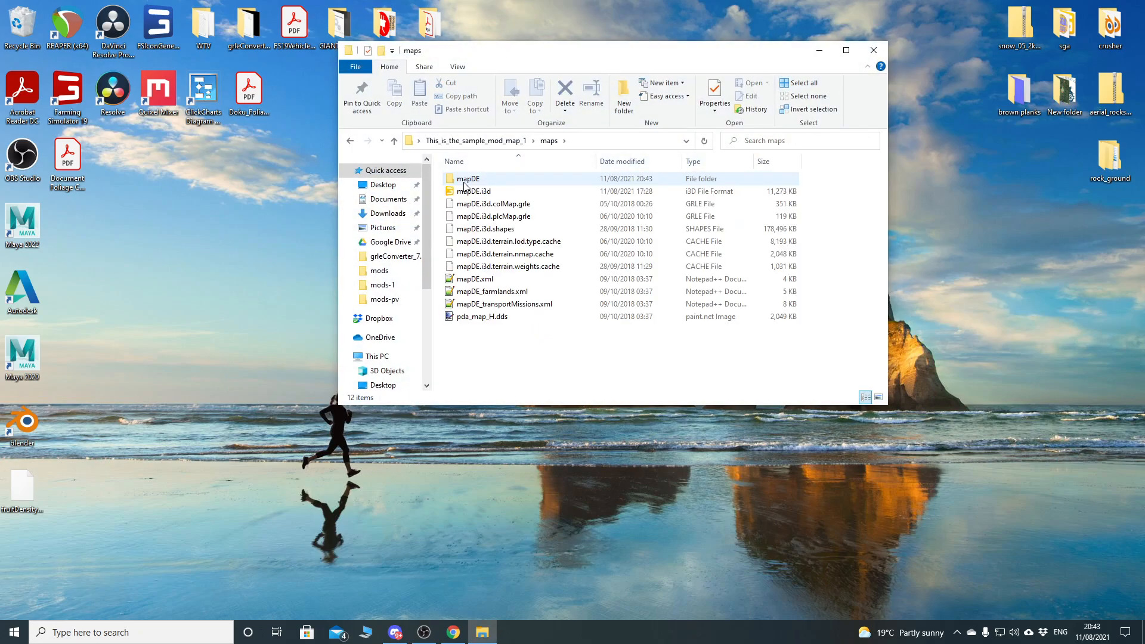
double_click(492, 180)
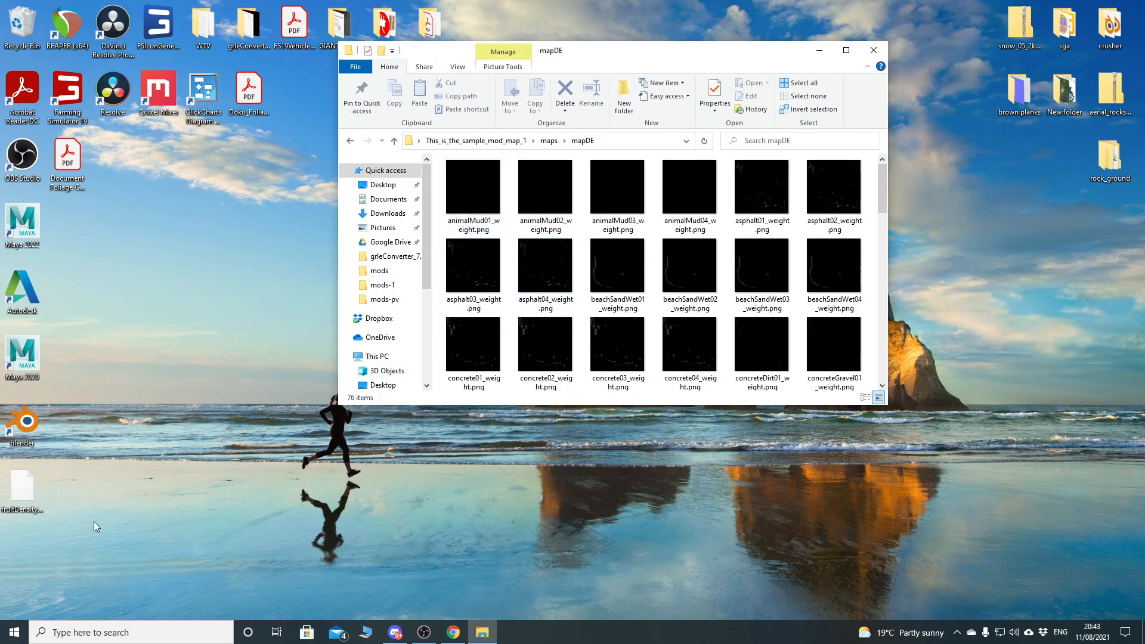
click(22, 499)
key(ctrl+c)
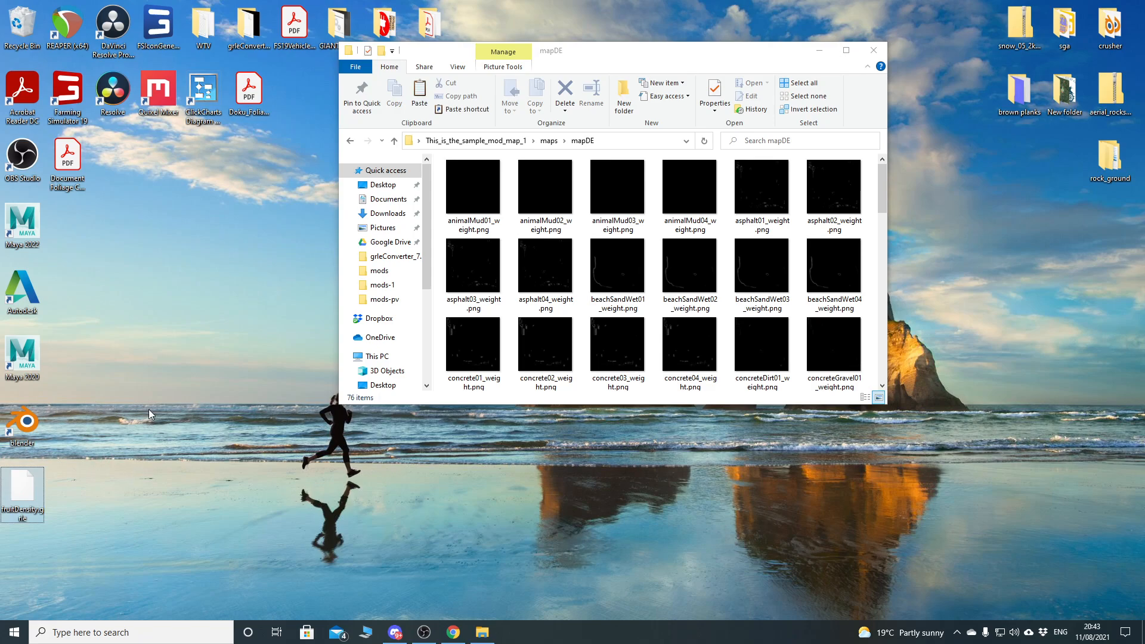
click(631, 52)
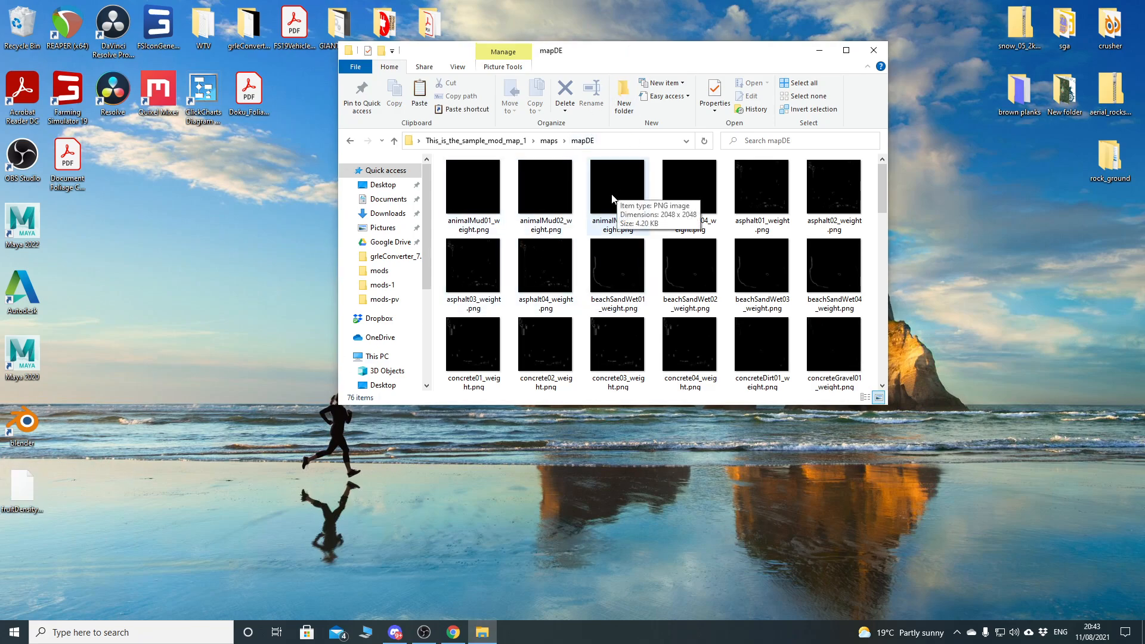
key(ctrl+v)
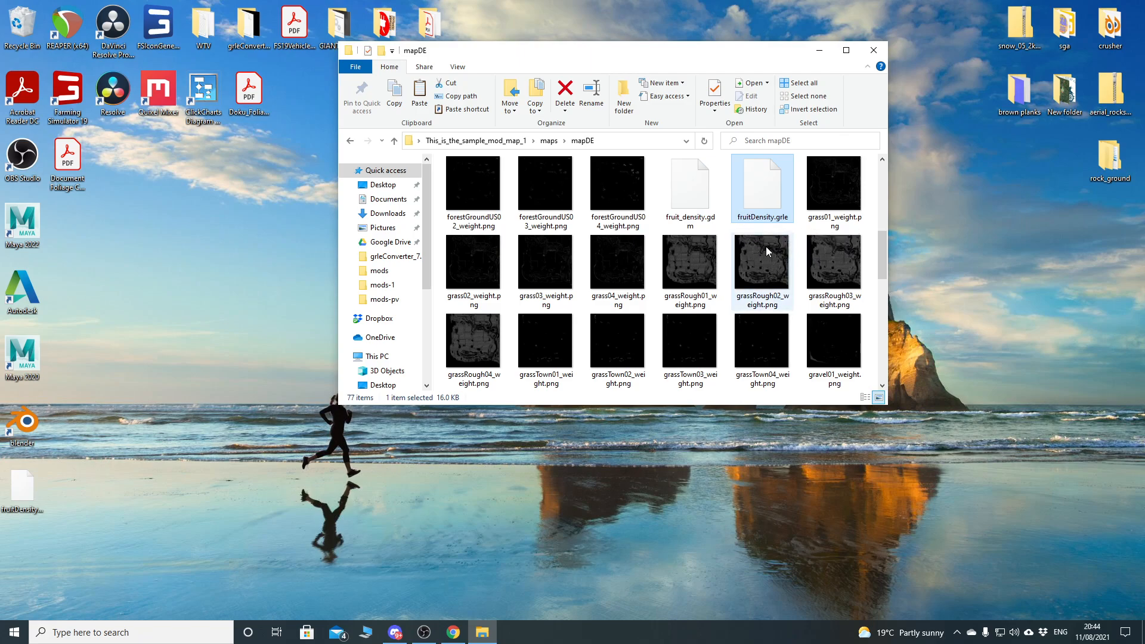
mouse_move(685, 270)
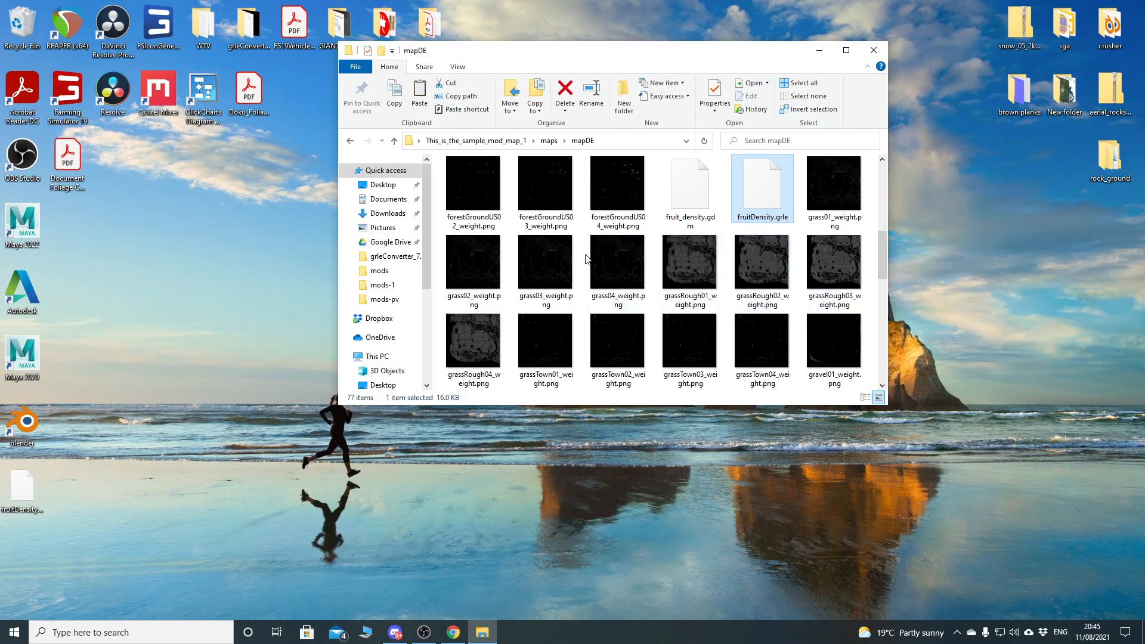
- Switch to Chrome, open TreeGenerator.lua in the repository, and examine the pathFruitDensityGrle and pathFieldDimensions lines
click(453, 632)
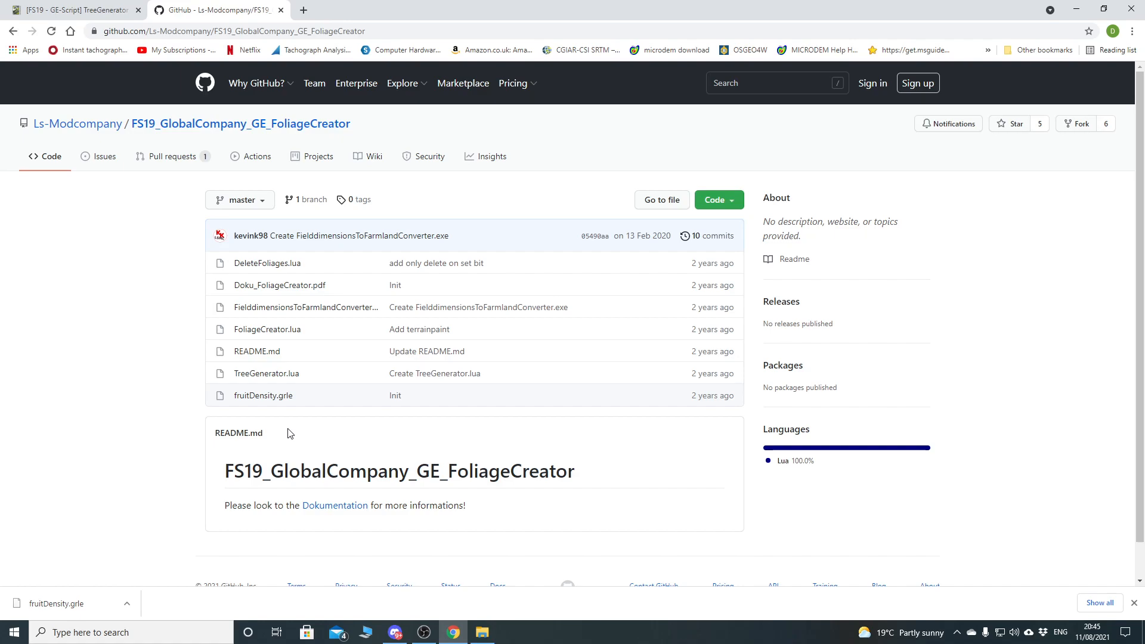
click(256, 374)
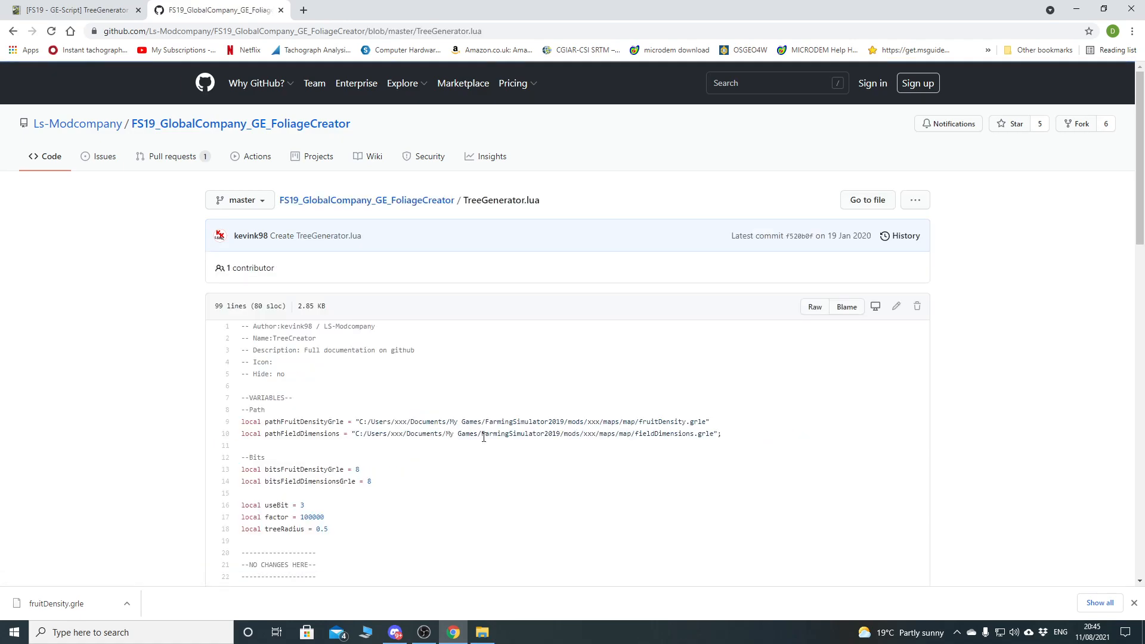
scroll(644, 429, down, 1)
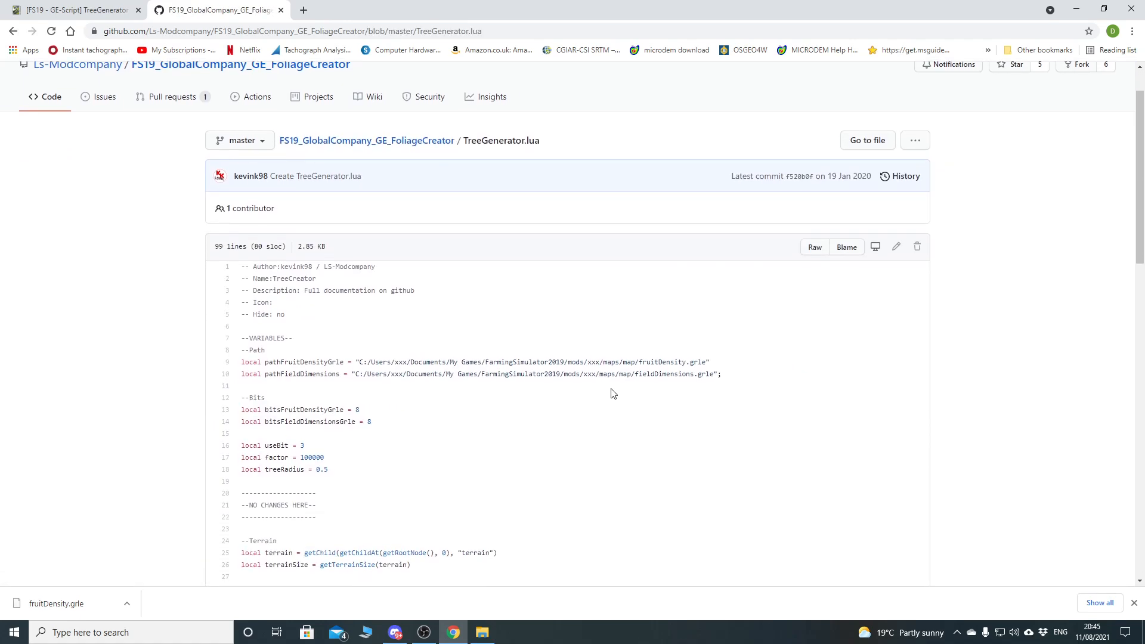
scroll(613, 391, down, 1)
ctrl+scroll(489, 329, up, 3)
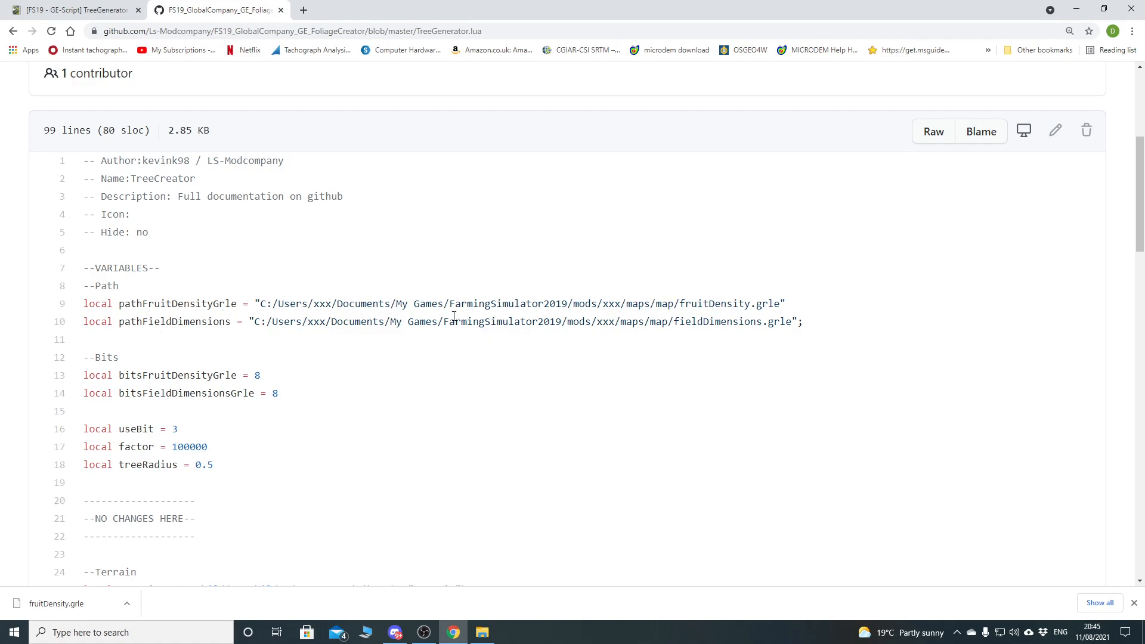
drag(682, 305, 782, 306)
drag(676, 323, 791, 322)
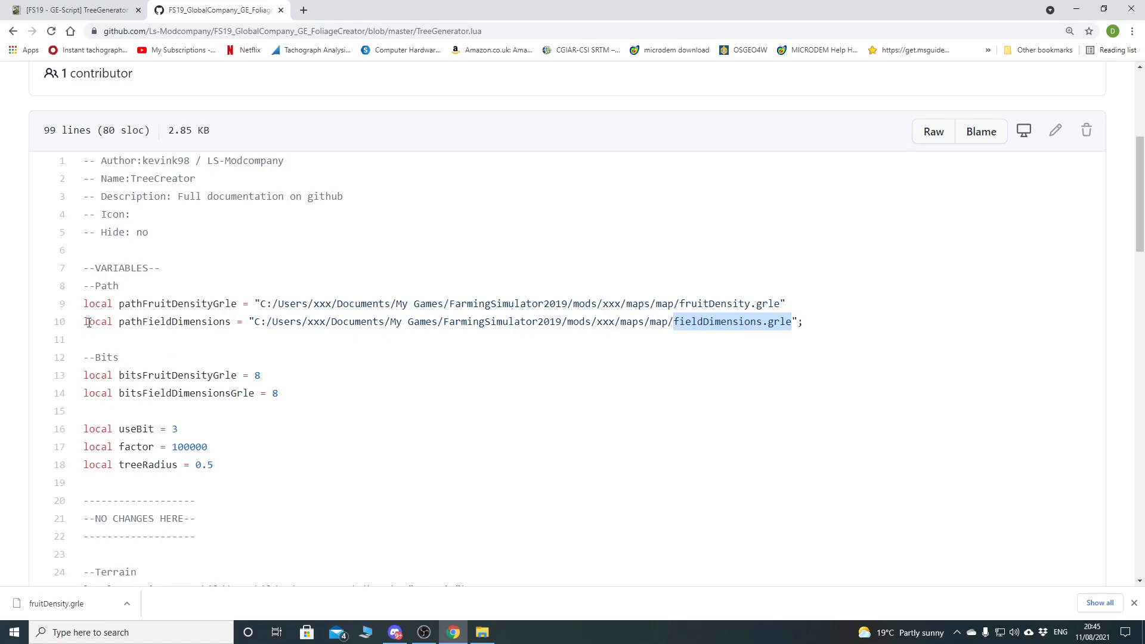
drag(85, 322, 806, 325)
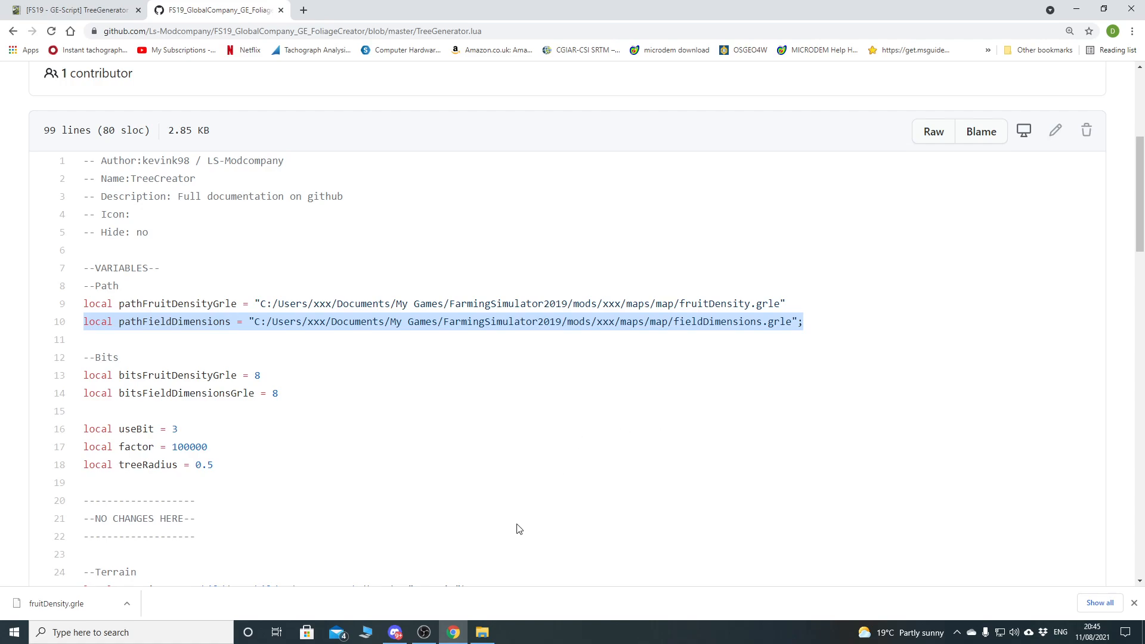
- Copy the name fieldDimensions from the script's path line and rename the Desktop's fruitDensity.grle file as fieldDimensions.grle
click(761, 342)
drag(761, 321, 677, 325)
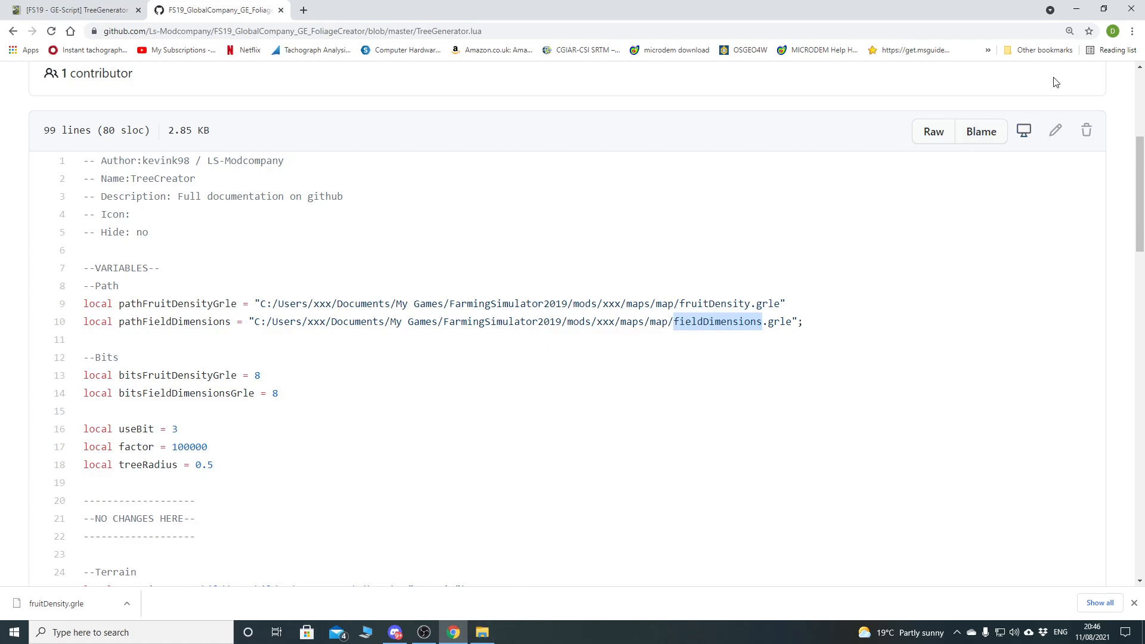
click(482, 632)
click(23, 495)
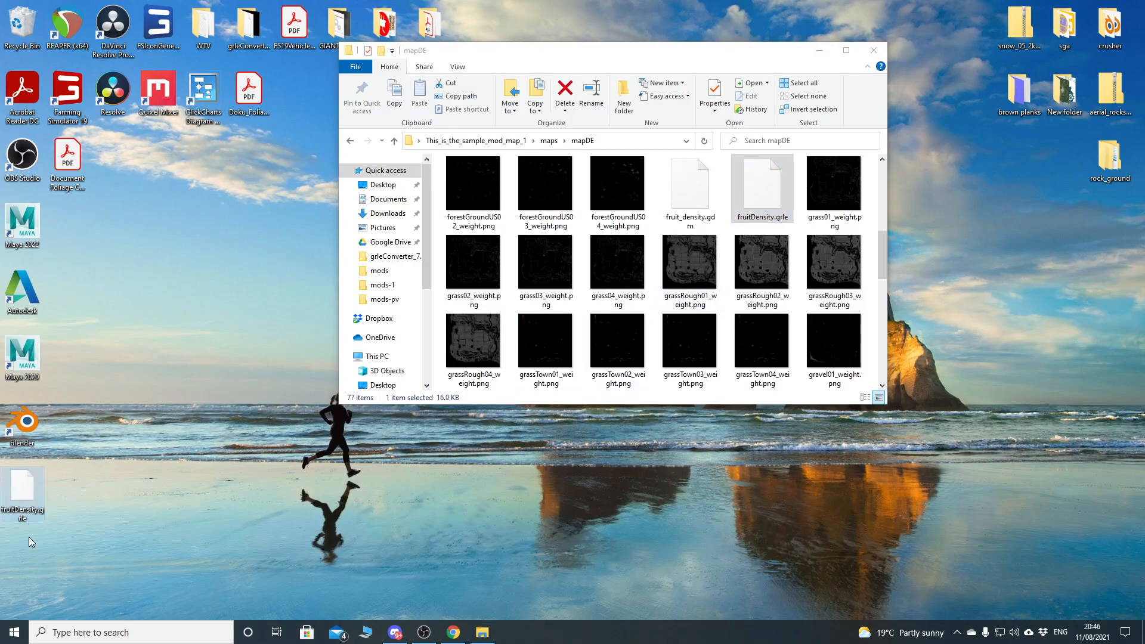
key(F2)
key(ctrl+v)
key(Return)
click(142, 506)
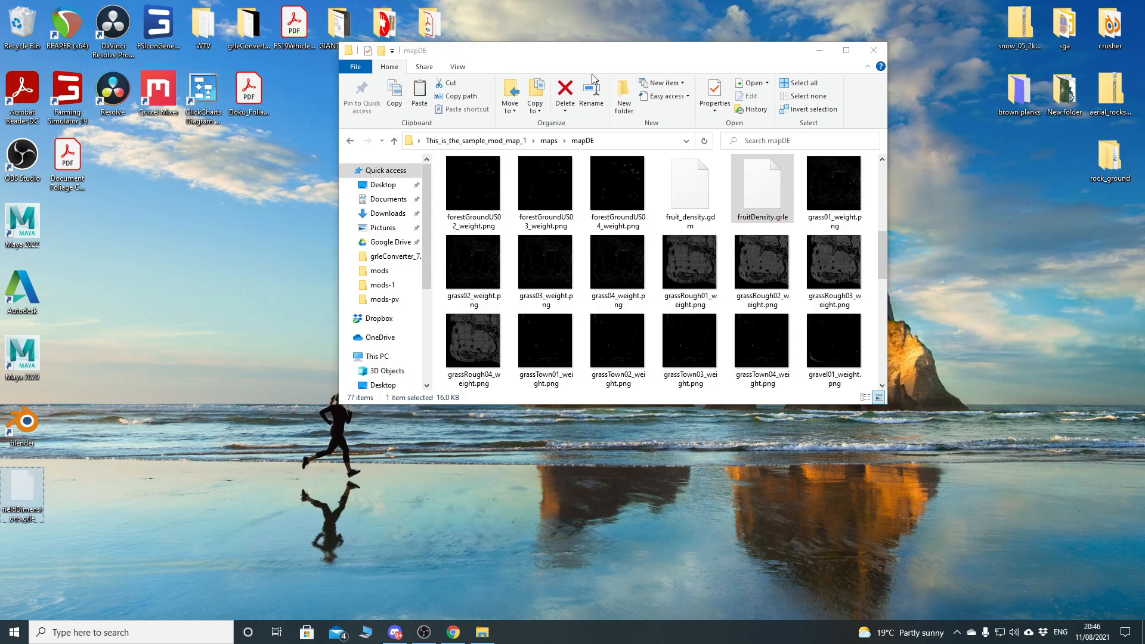
- Paste a second copy of the GRLE file into the mapDE folder as fieldDimensions.grle and maximize the window
click(609, 62)
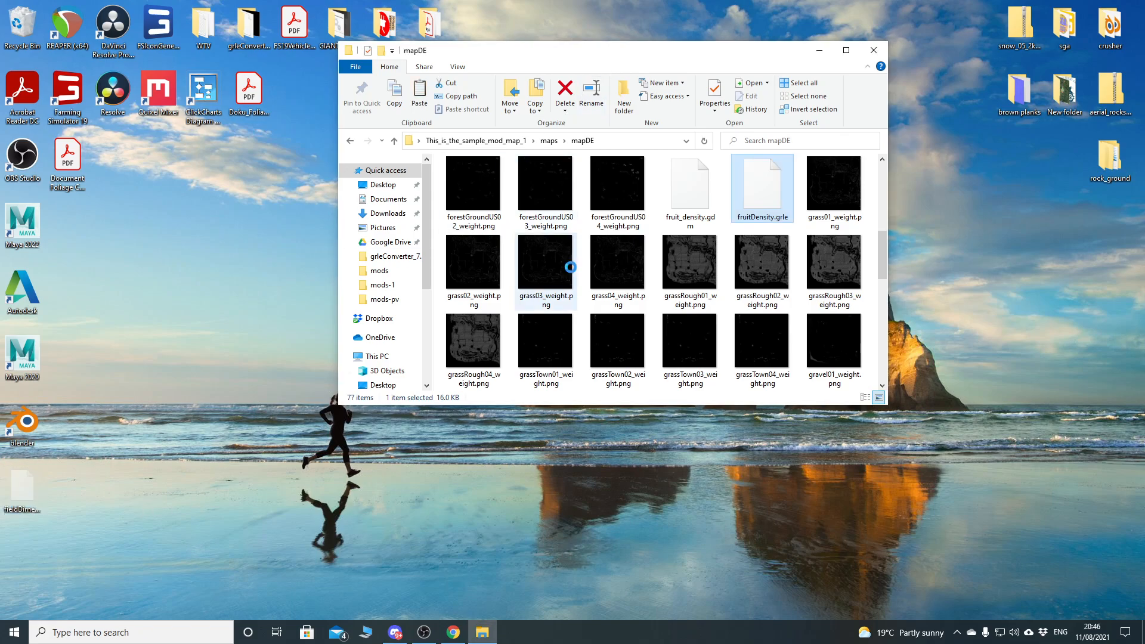
key(ctrl+v)
click(846, 50)
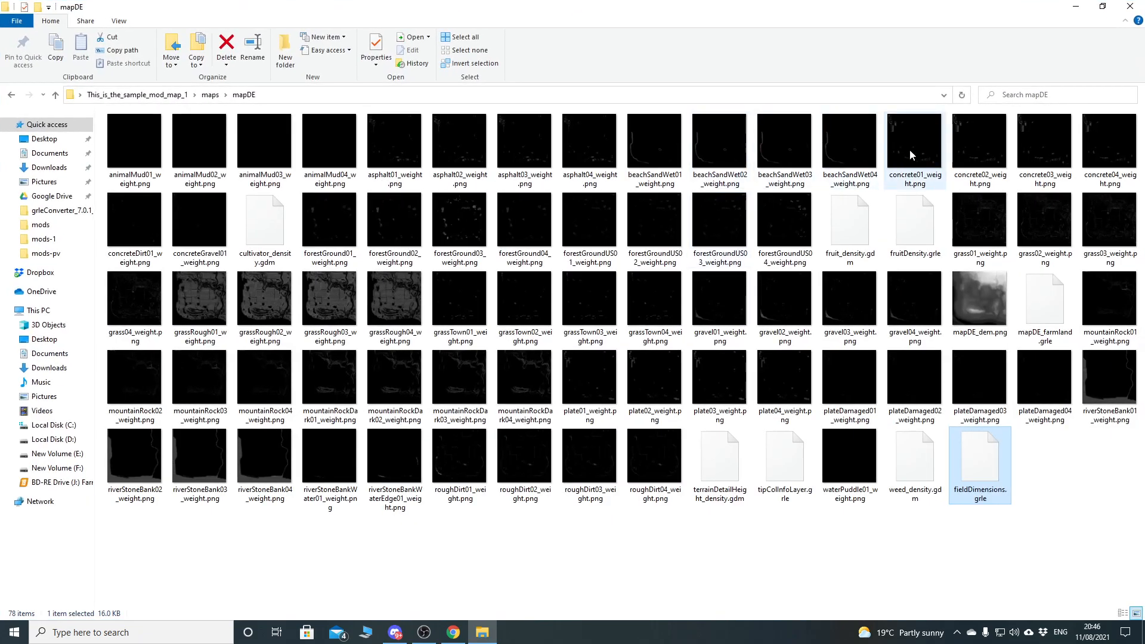
click(610, 579)
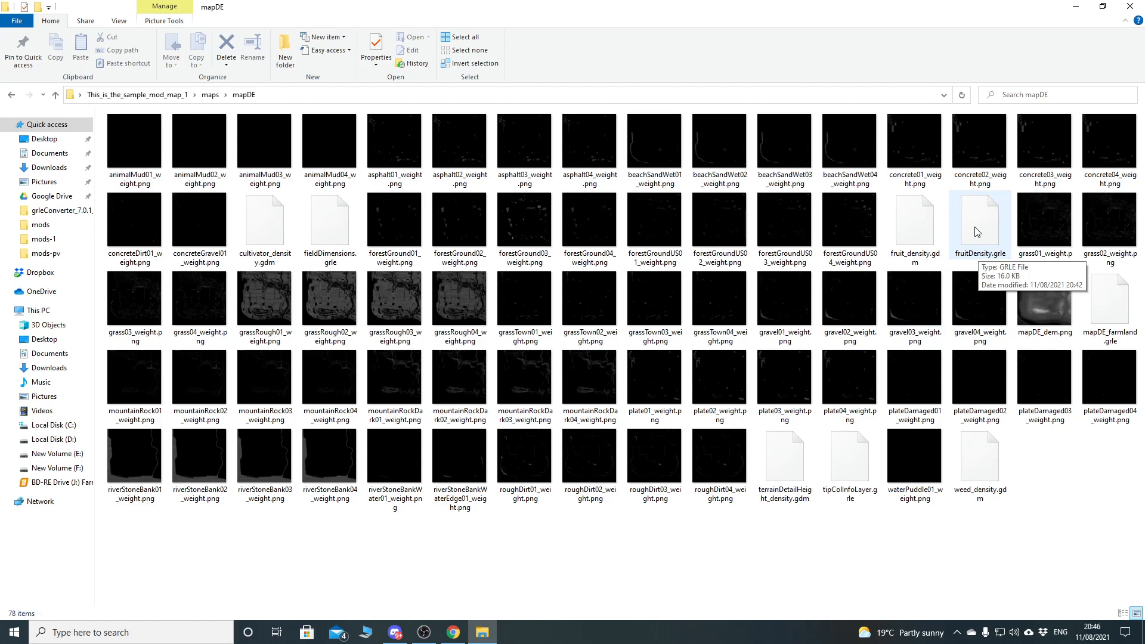
- Go back to the maps folder, open mapDE.i3d in Notepad++, and minimize the editor
click(211, 95)
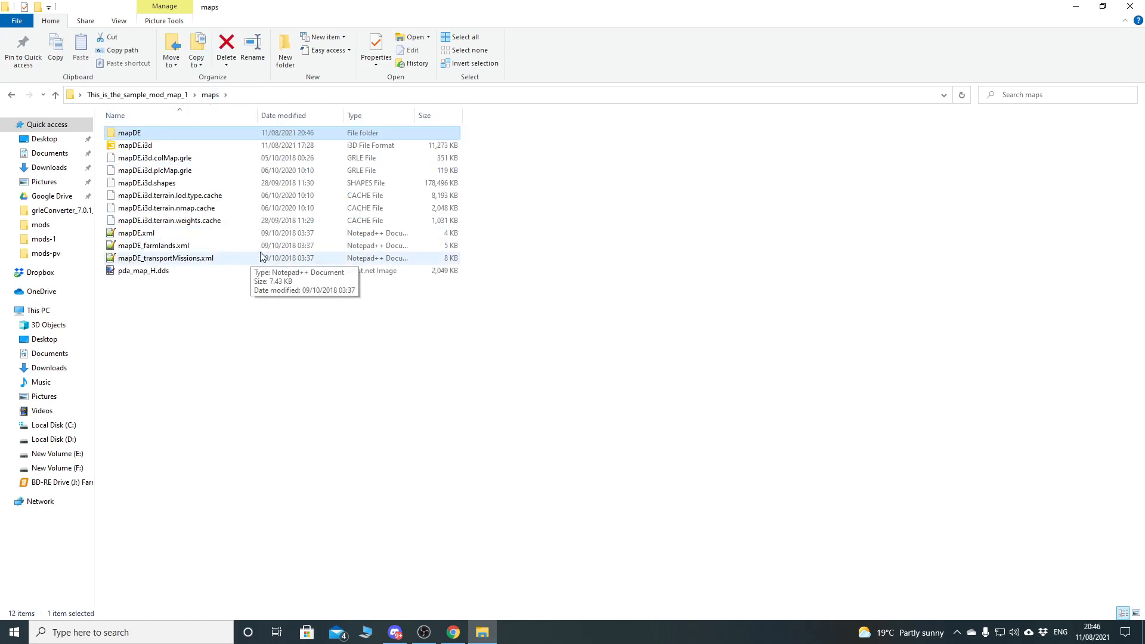
click(136, 146)
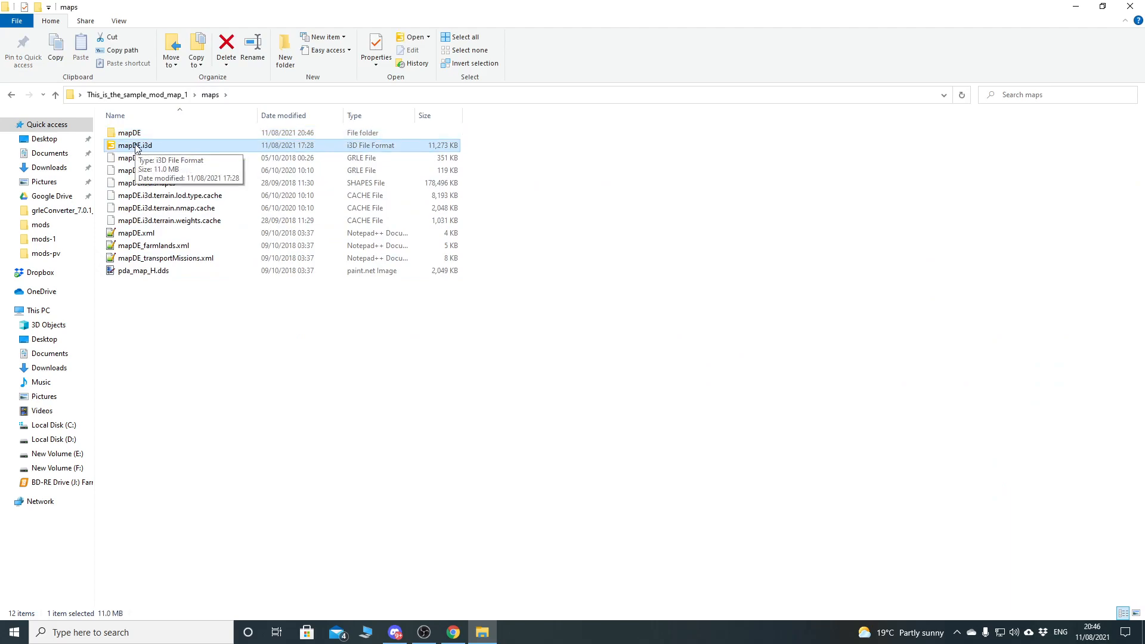
right_click(132, 147)
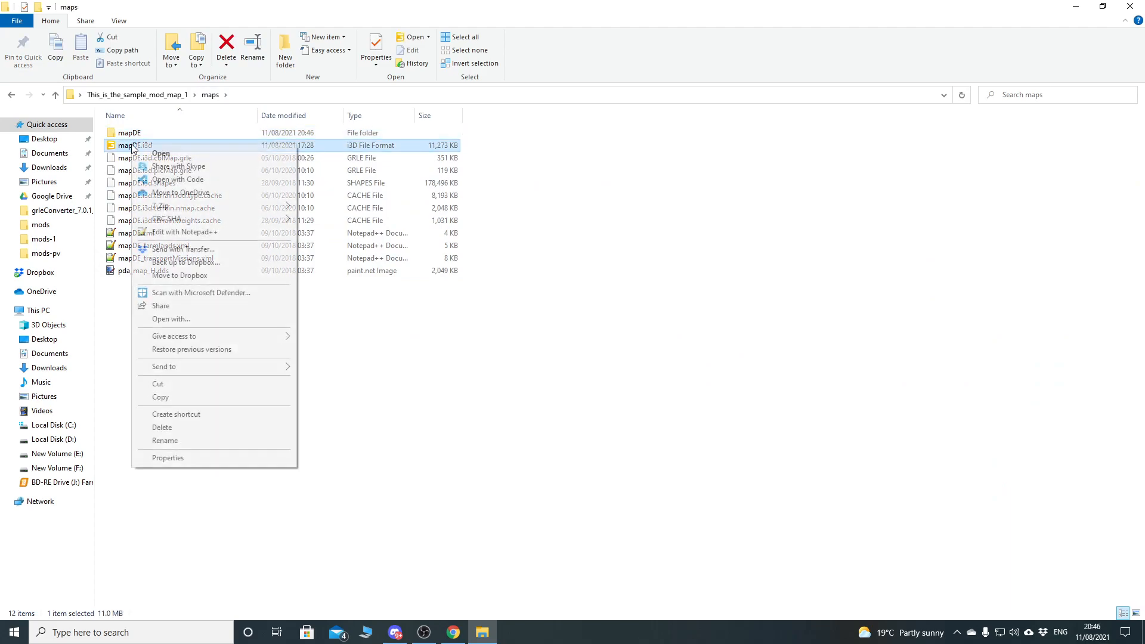
click(200, 234)
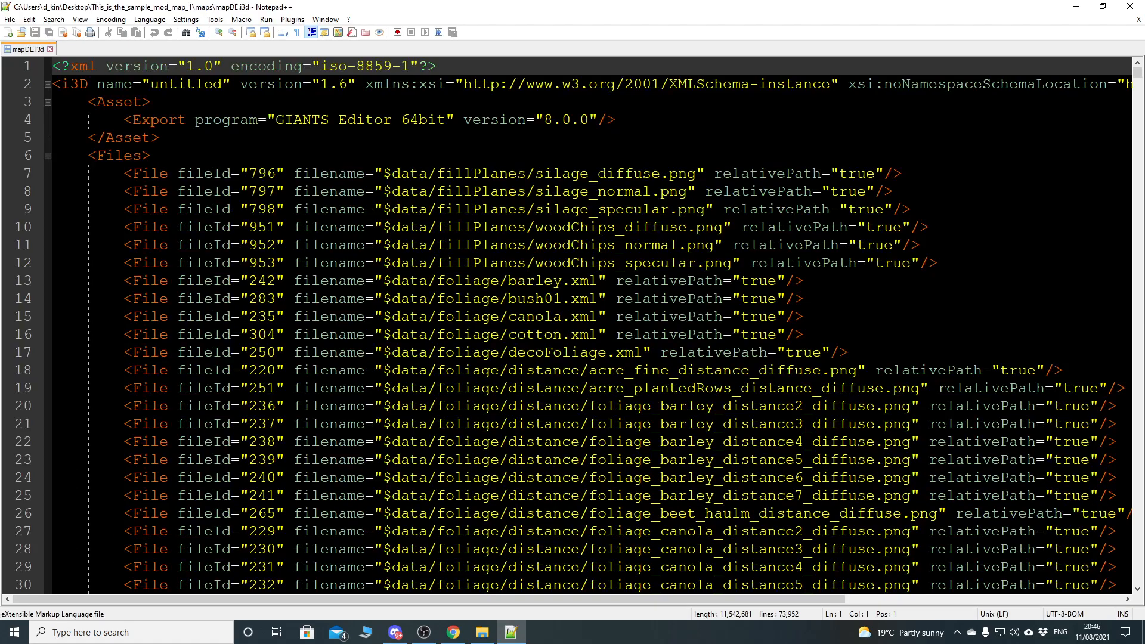
click(1075, 6)
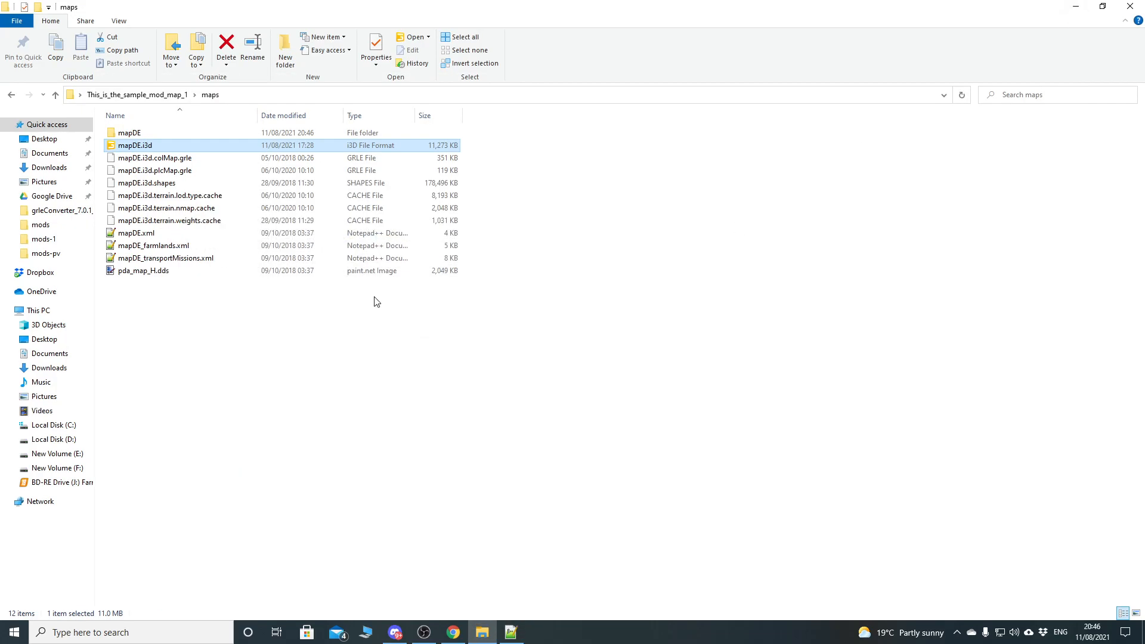
- Open Document Foliage Creator.pdf from the Desktop and copy the fruitDensity.png File line with fileId 206000000 from the Map preparation section
click(1071, 12)
double_click(67, 158)
scroll(471, 294, down, 20)
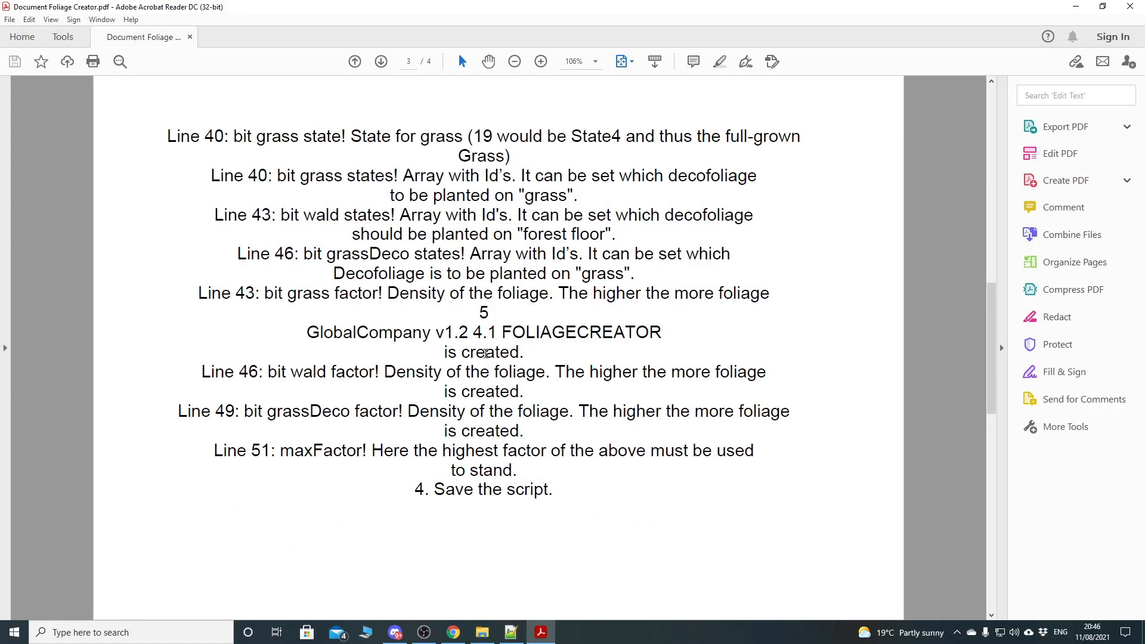
scroll(487, 358, up, 8)
scroll(486, 357, up, 15)
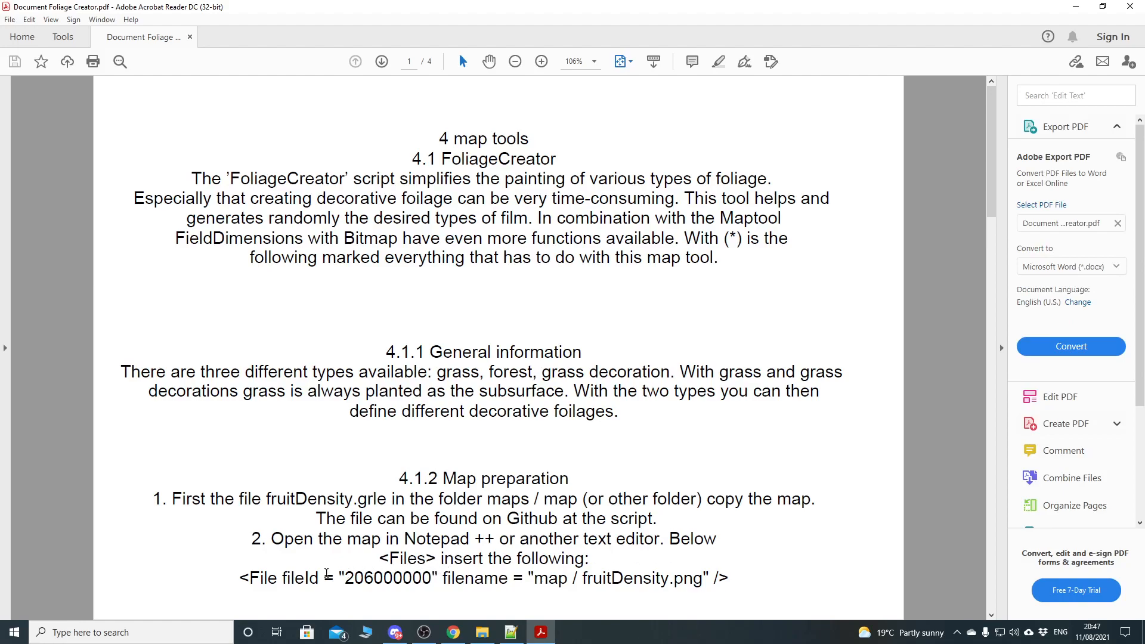
drag(240, 577, 722, 579)
key(ctrl+c)
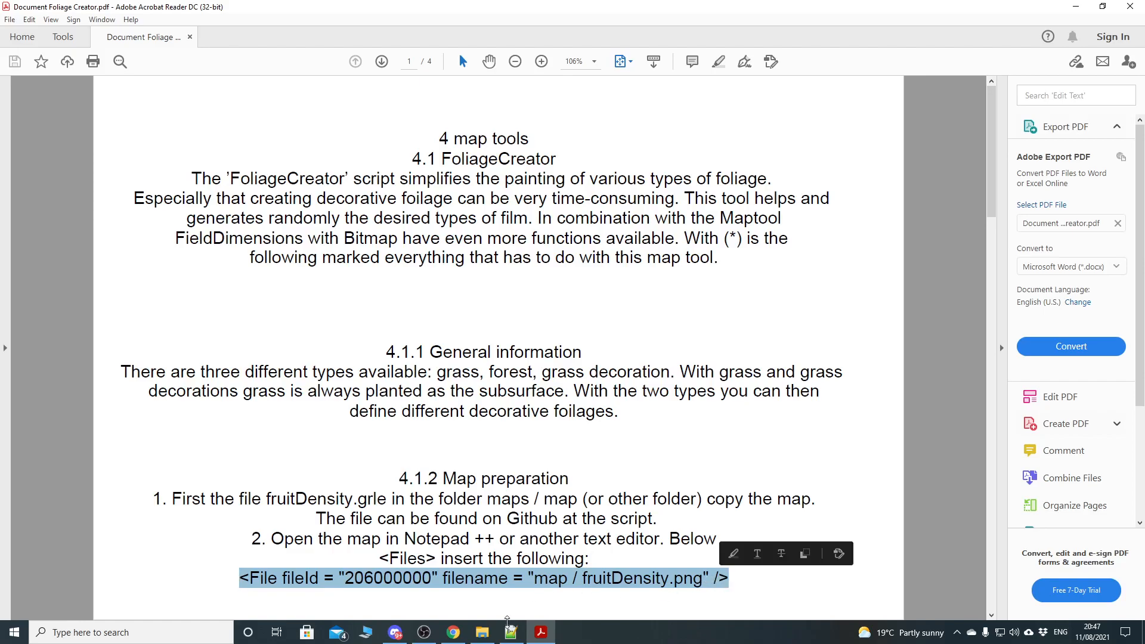
- Switch to Notepad++ and paste the copied fruitDensity File line directly below <Files> in mapDE.i3d, indented like the other File entries
click(509, 630)
click(150, 155)
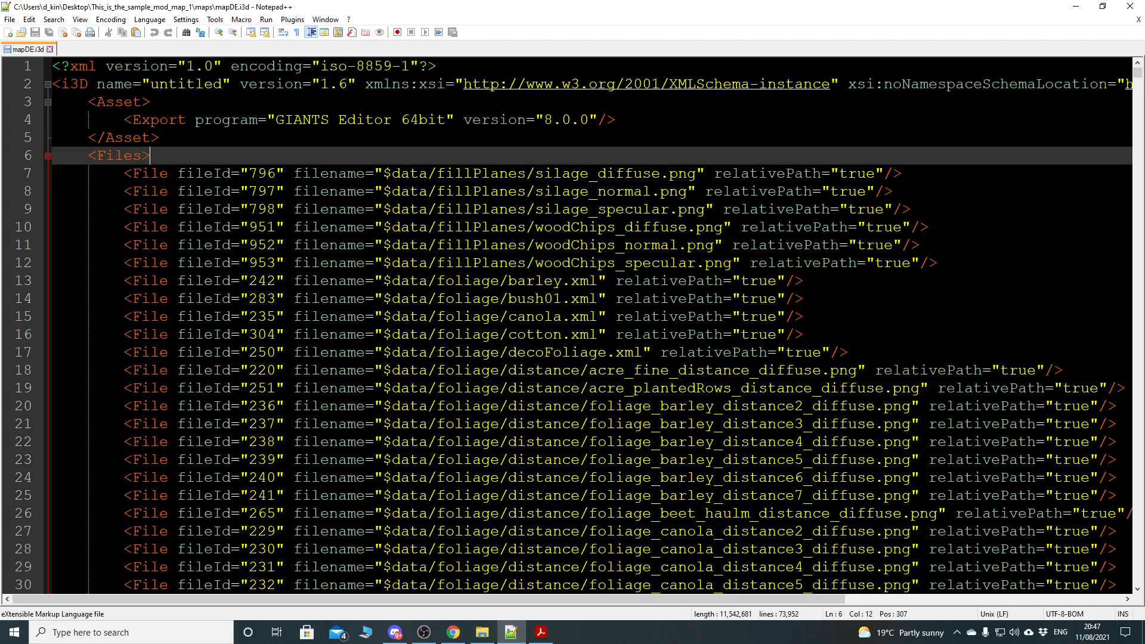
key(Return)
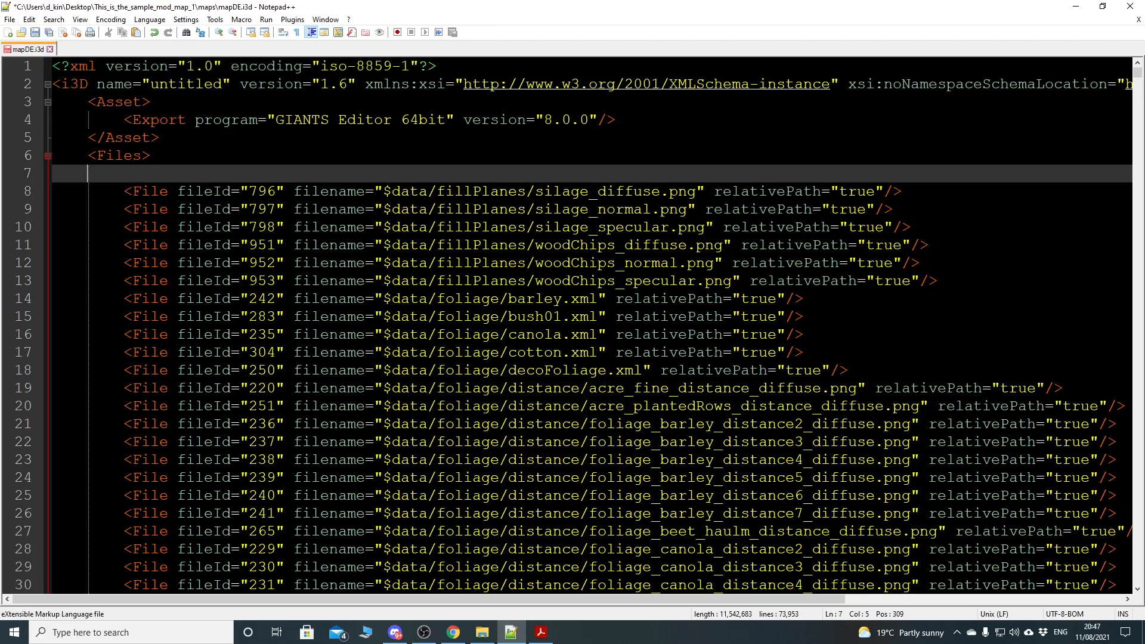
key(ctrl+v)
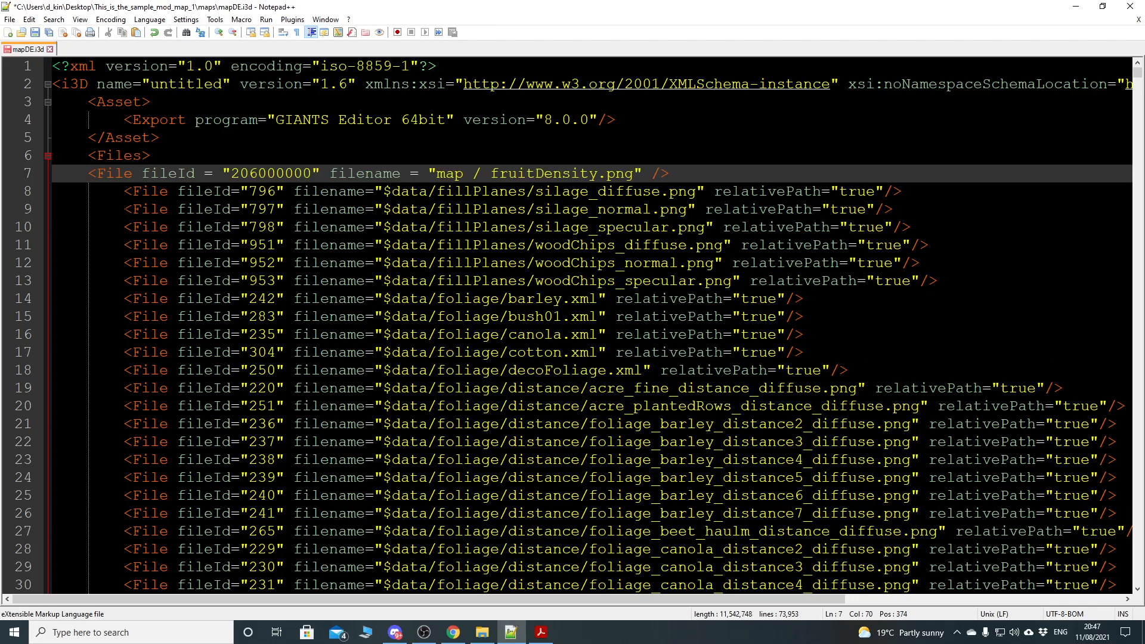
key(Home)
key(Tab)
key(Tab)
key(Tab)
key(BackSpace)
key(BackSpace)
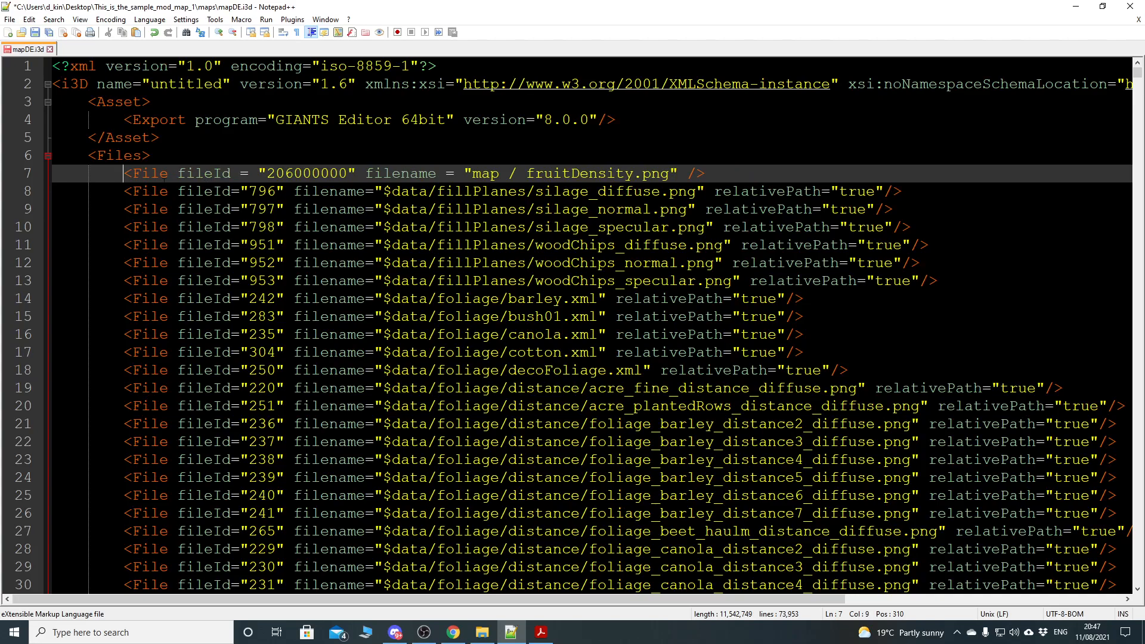
- Remove the spaces around the equals signs after fileId and filename in the new fruitDensity File line, keeping both opening quotation marks
click(233, 175)
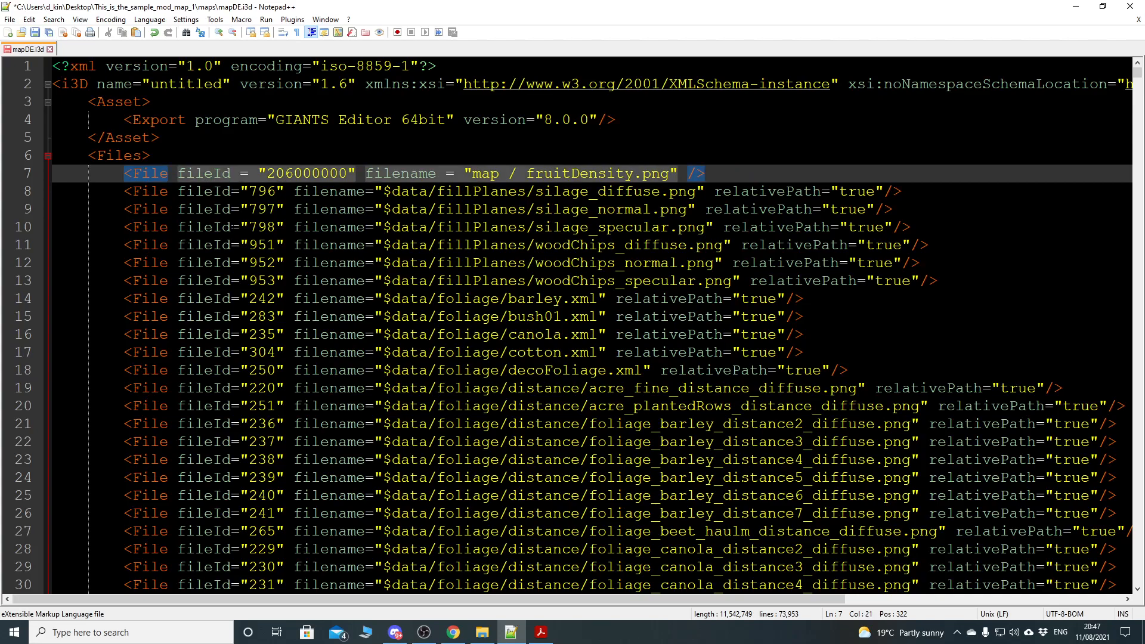
key(Delete)
click(246, 172)
key(Delete)
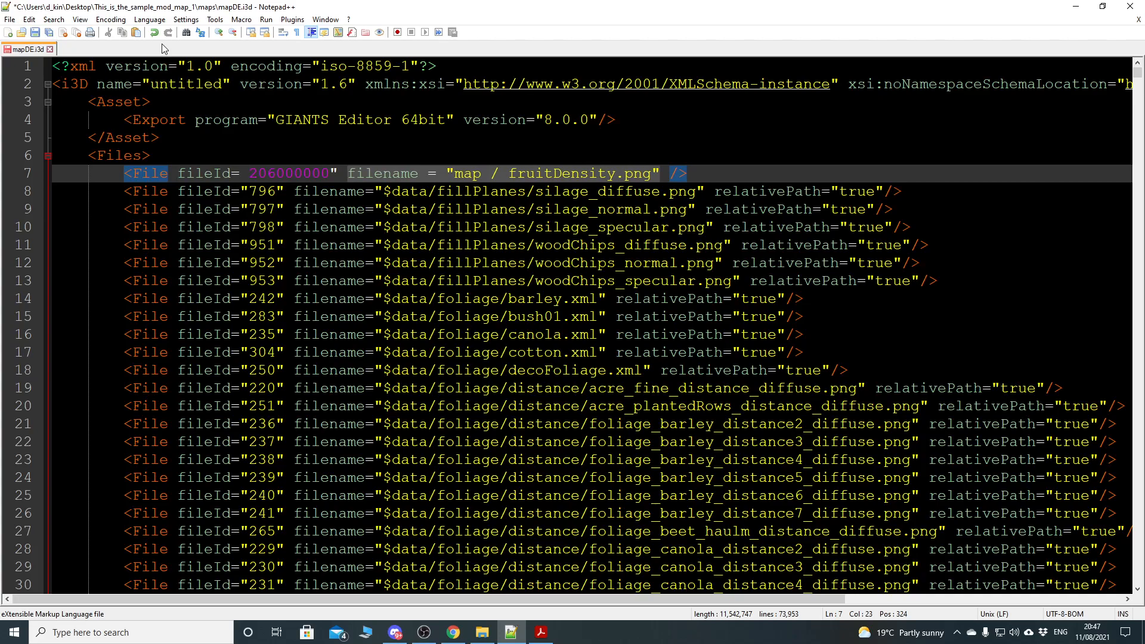
text(")
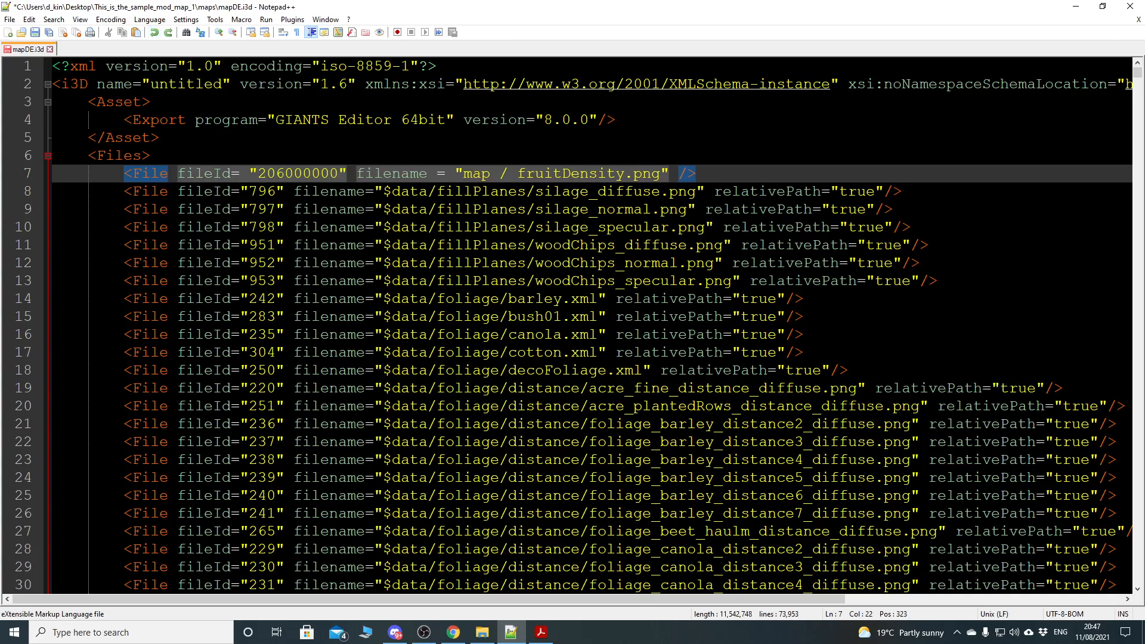
key(Delete)
click(419, 174)
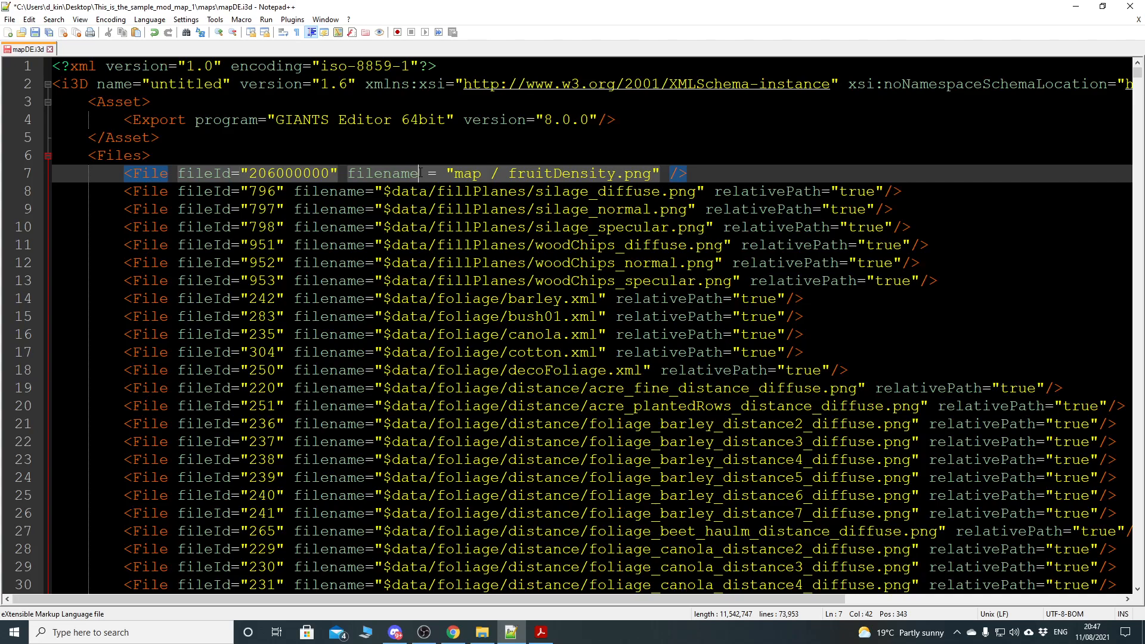
key(Delete)
click(427, 174)
key(Delete)
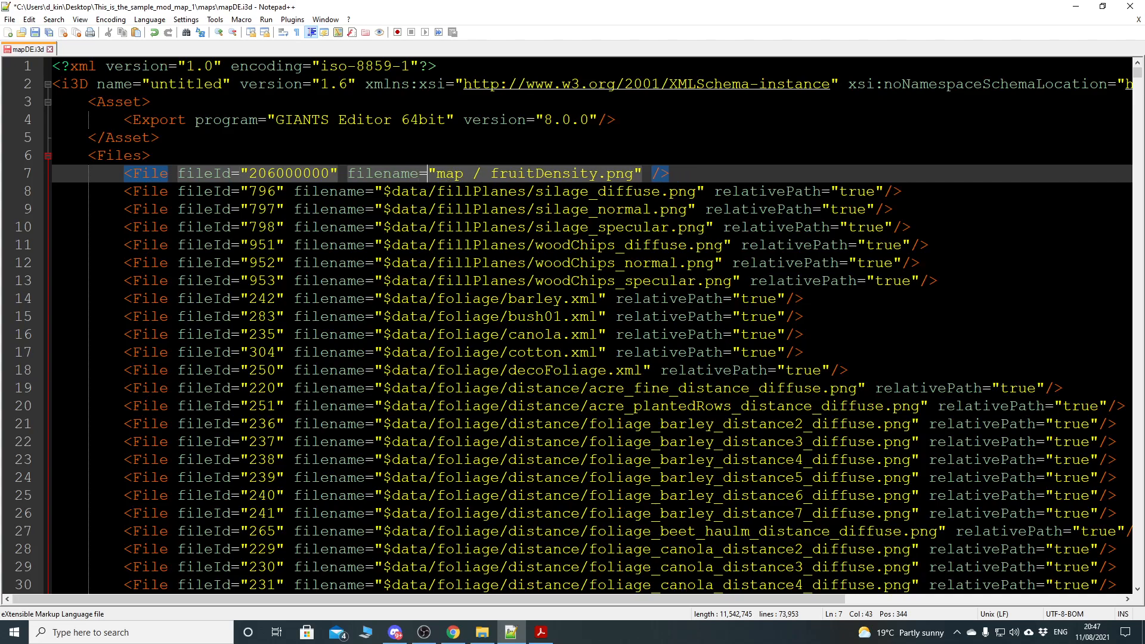
- Check the map folder's name in File Explorer, return to Notepad++ and change the new entry's path to mapDE/fruitDensity.png without spaces
click(482, 632)
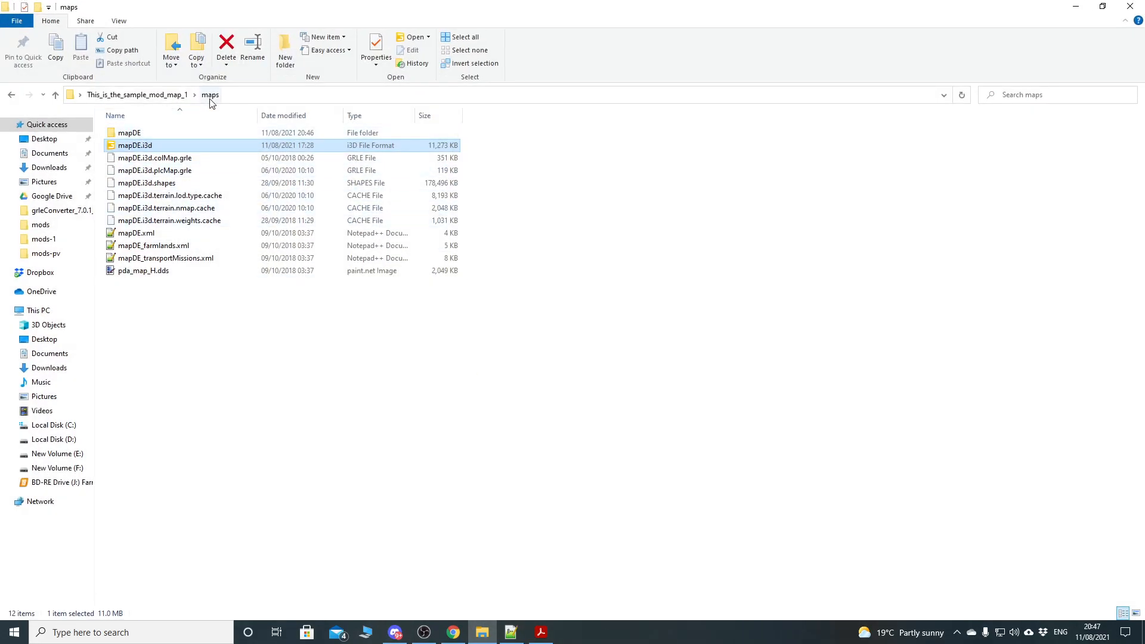
click(159, 136)
double_click(159, 135)
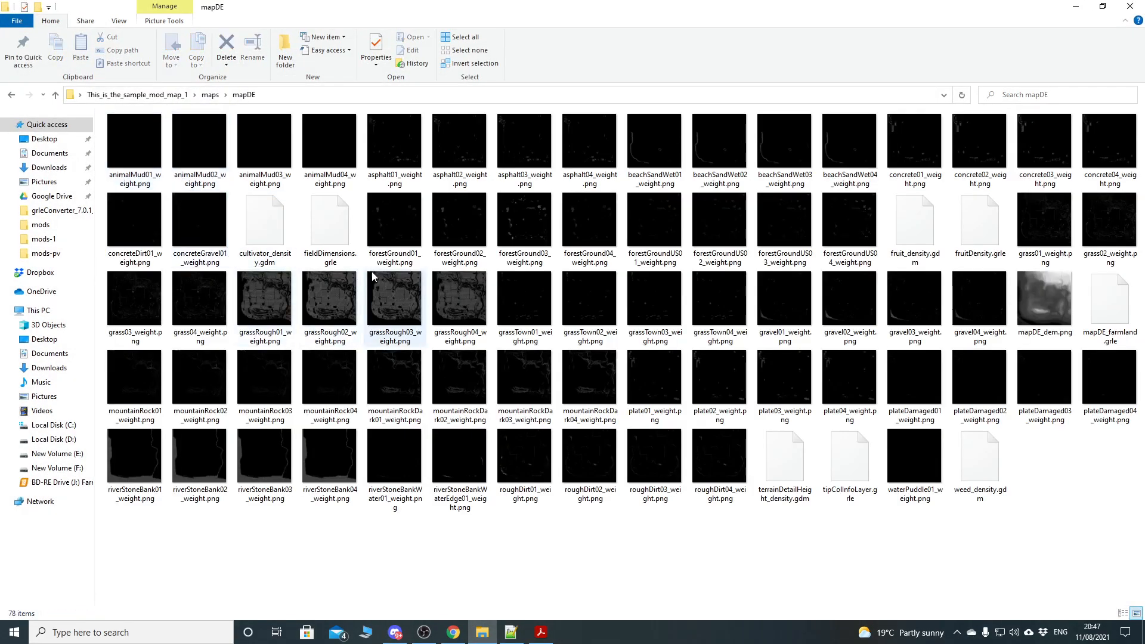
click(209, 96)
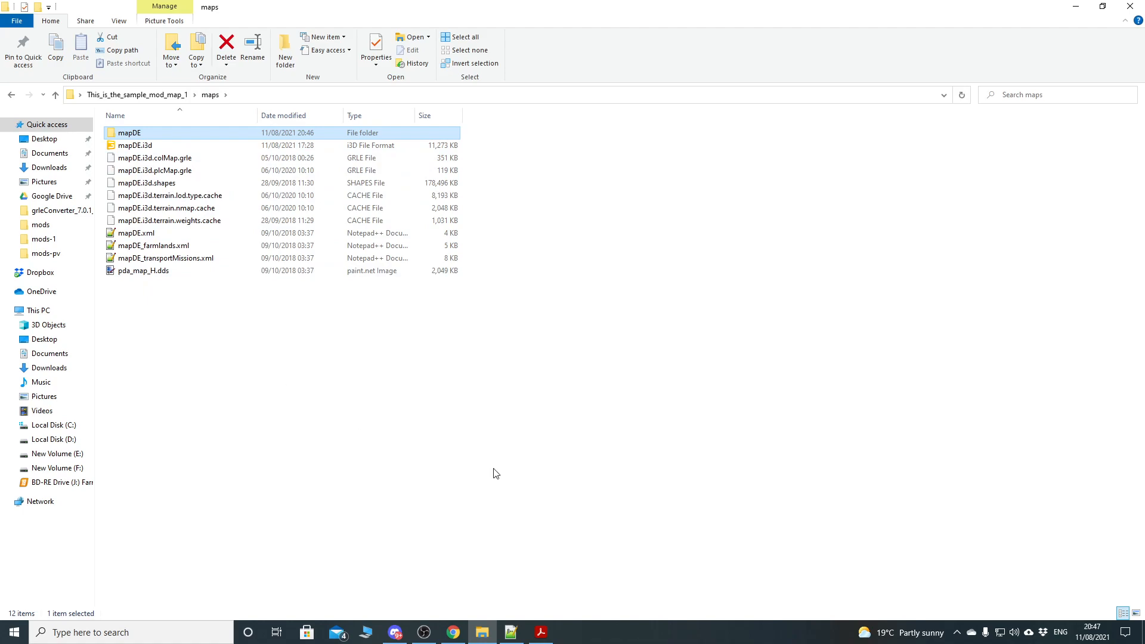
click(510, 632)
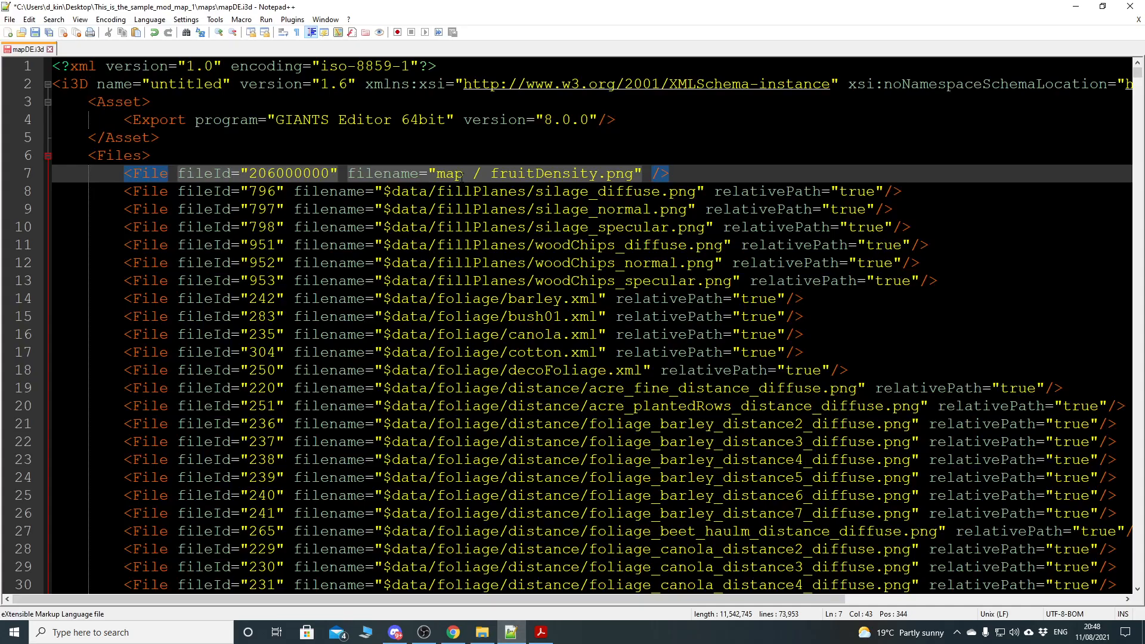
text(DE)
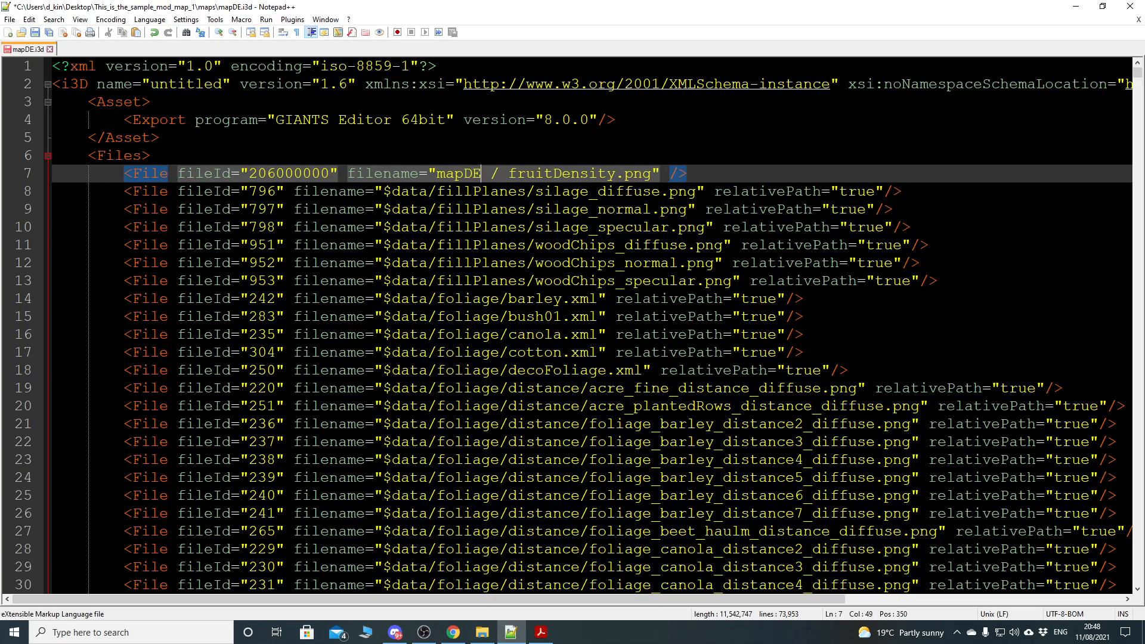
key(Delete)
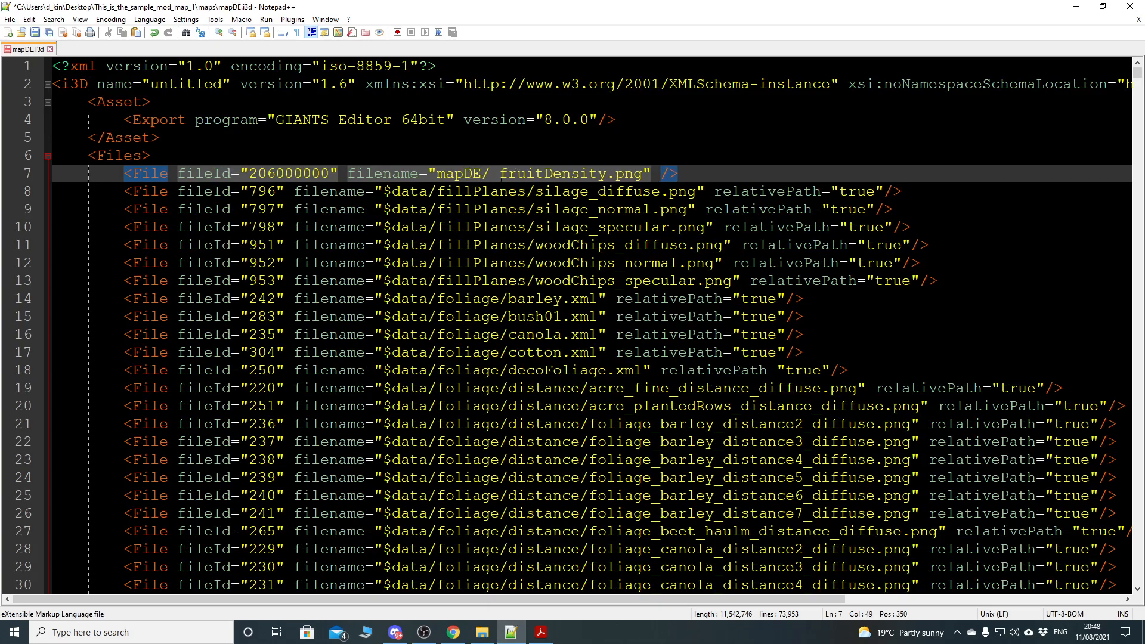
key(Delete)
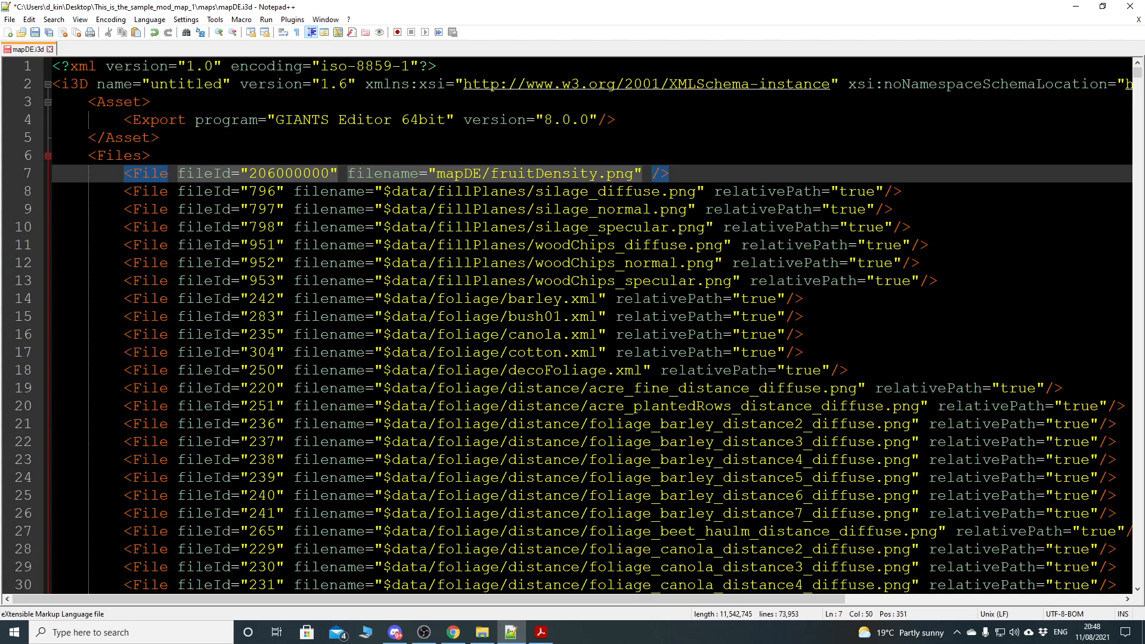
- Switch to the Foliage Creator PDF and copy the fruitDensity InfoLayer entry from step 3 of the map preparation
click(541, 632)
scroll(447, 474, down, 8)
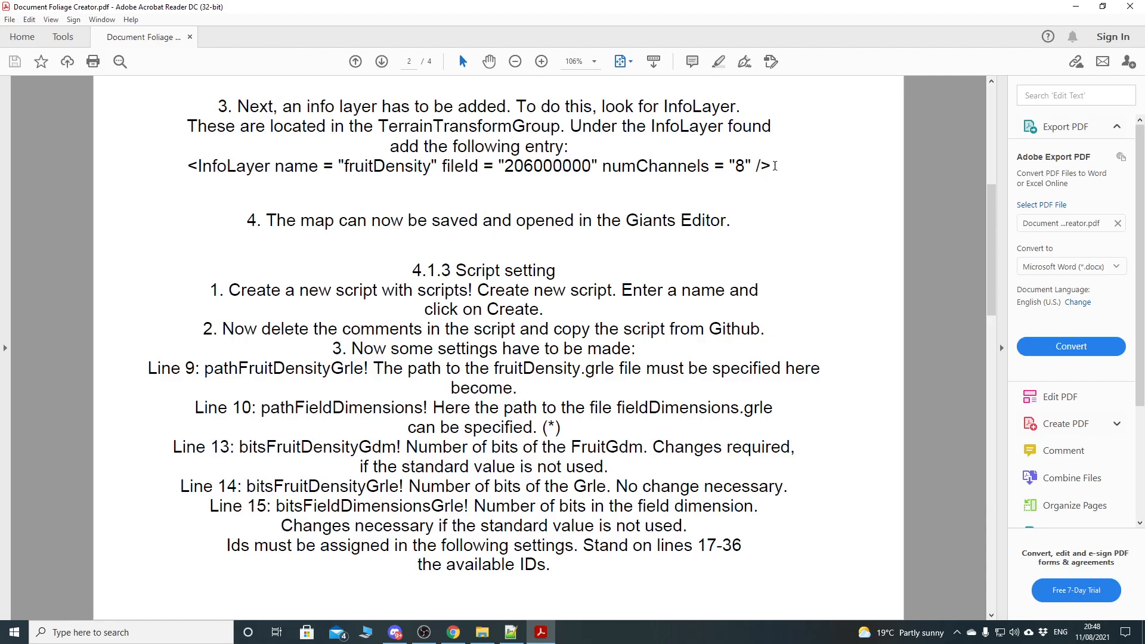
drag(774, 169, 188, 169)
key(ctrl+c)
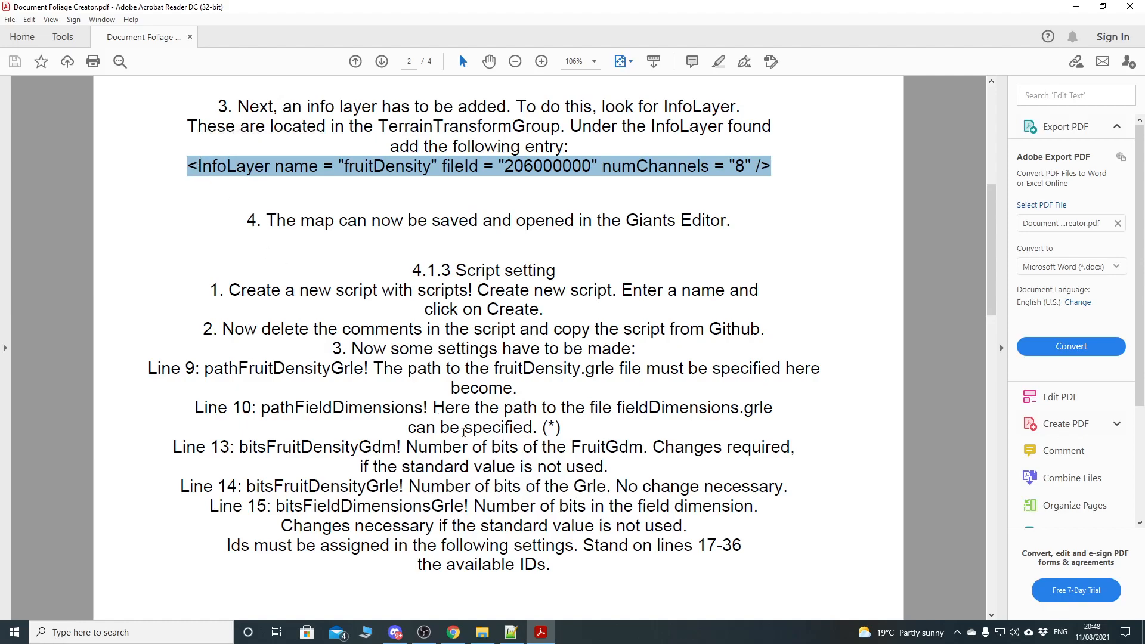
- Back in Notepad++, find infolayer in mapDE.i3d and paste the copied fruitDensity entry on a new line below the farmland InfoLayer
key(alt+Tab)
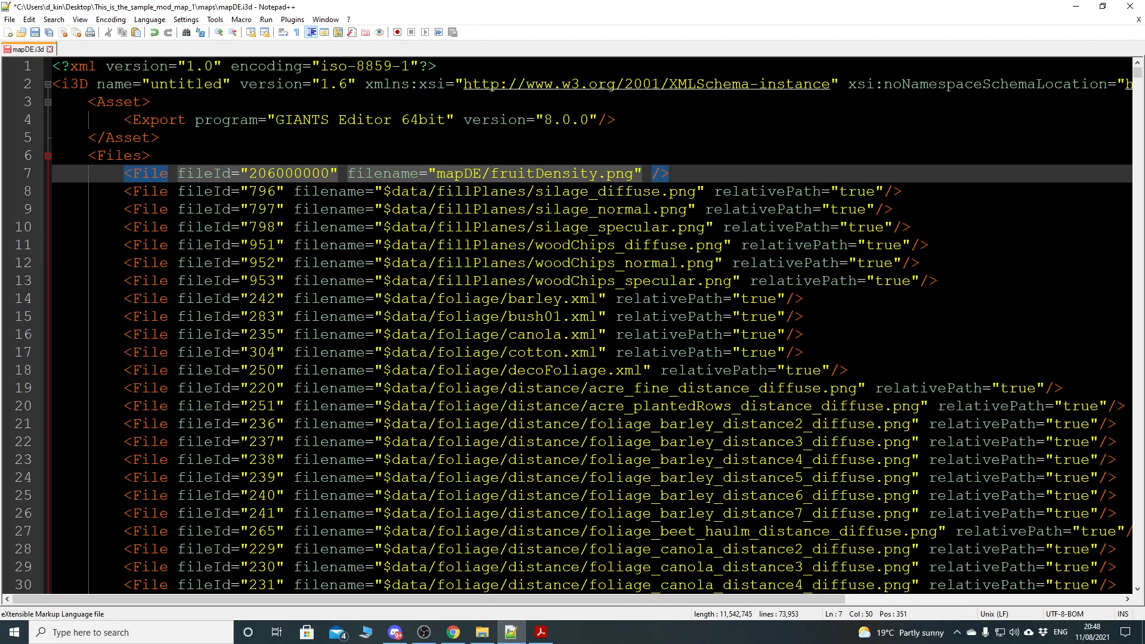
key(ctrl+f)
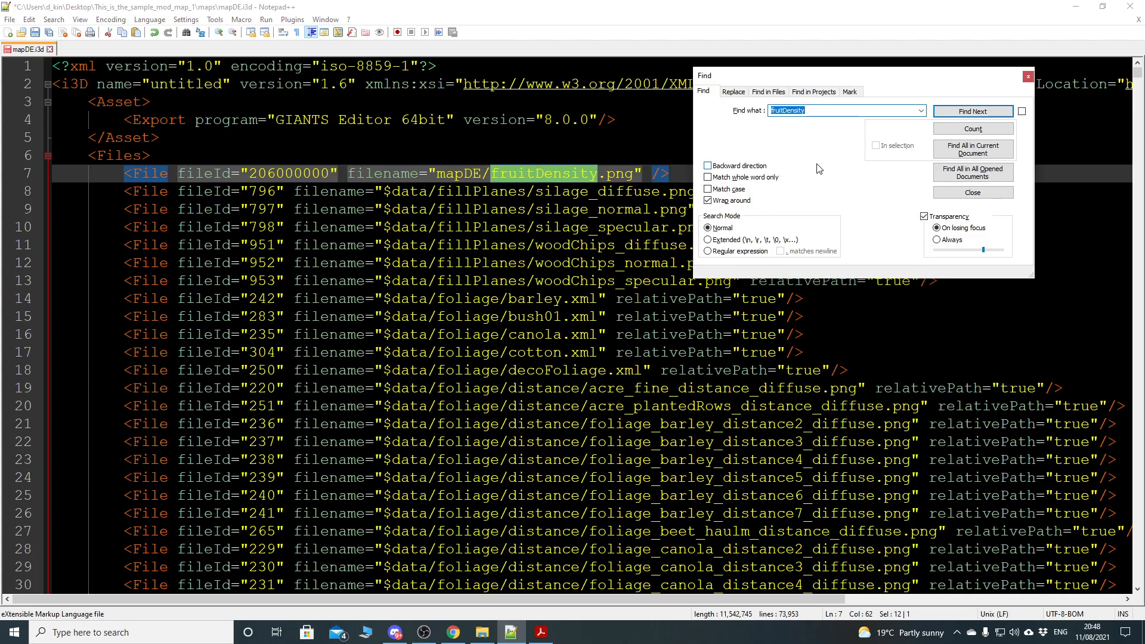
text(infolayer)
click(963, 112)
click(963, 112)
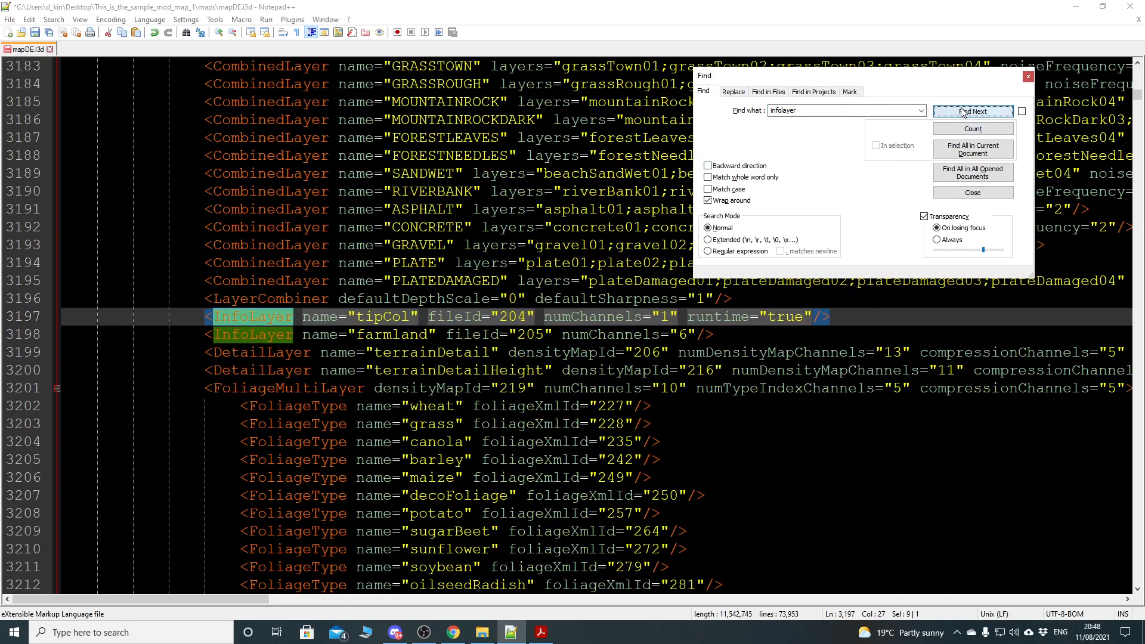
click(956, 191)
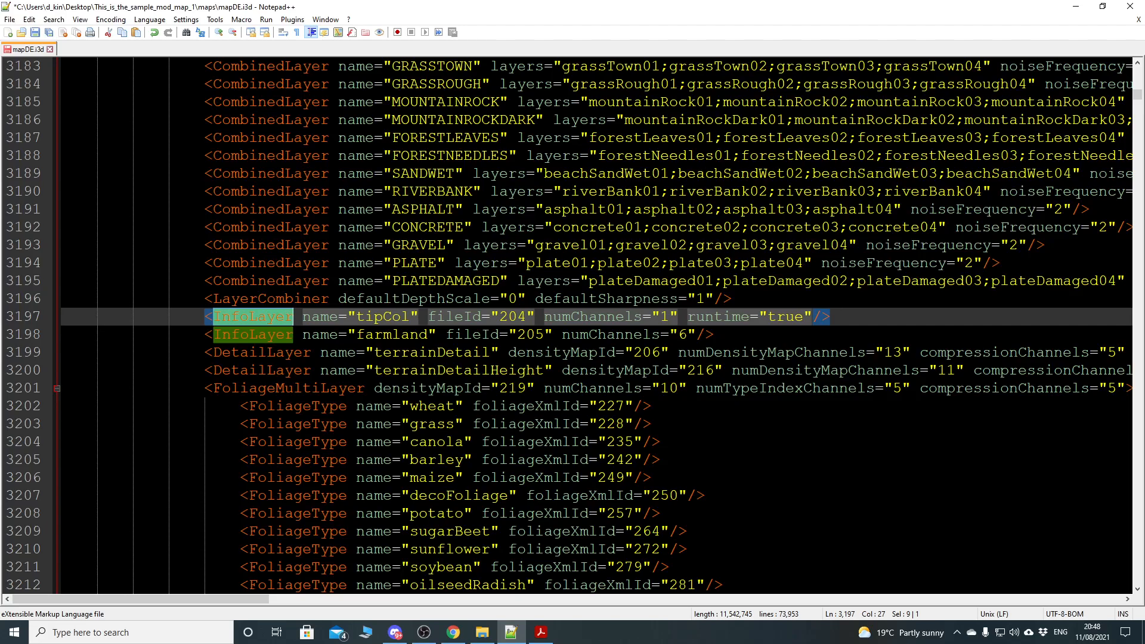
click(713, 334)
key(Return)
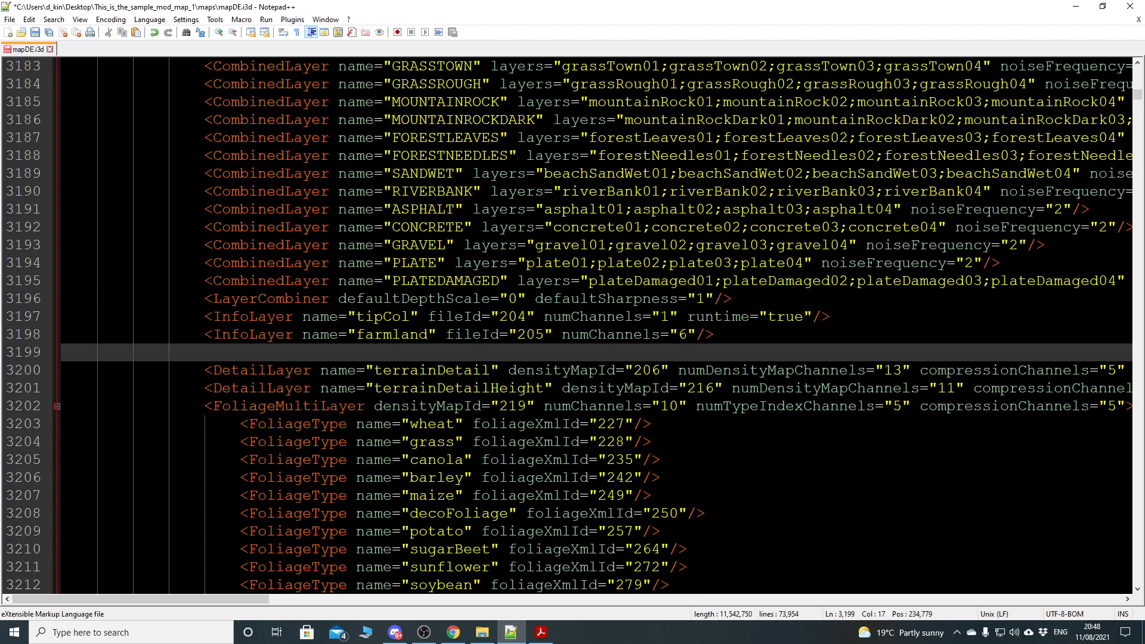
key(ctrl+v)
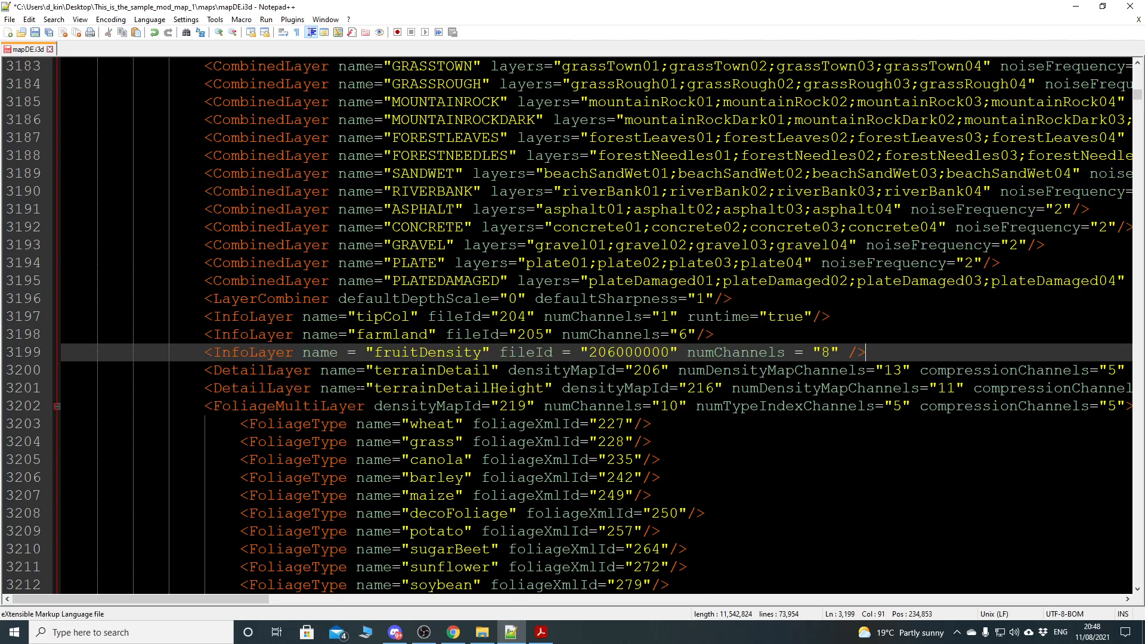
- Remove the spaces around the equals signs of name, fileId and numChannels in the fruitDensity InfoLayer line
click(357, 353)
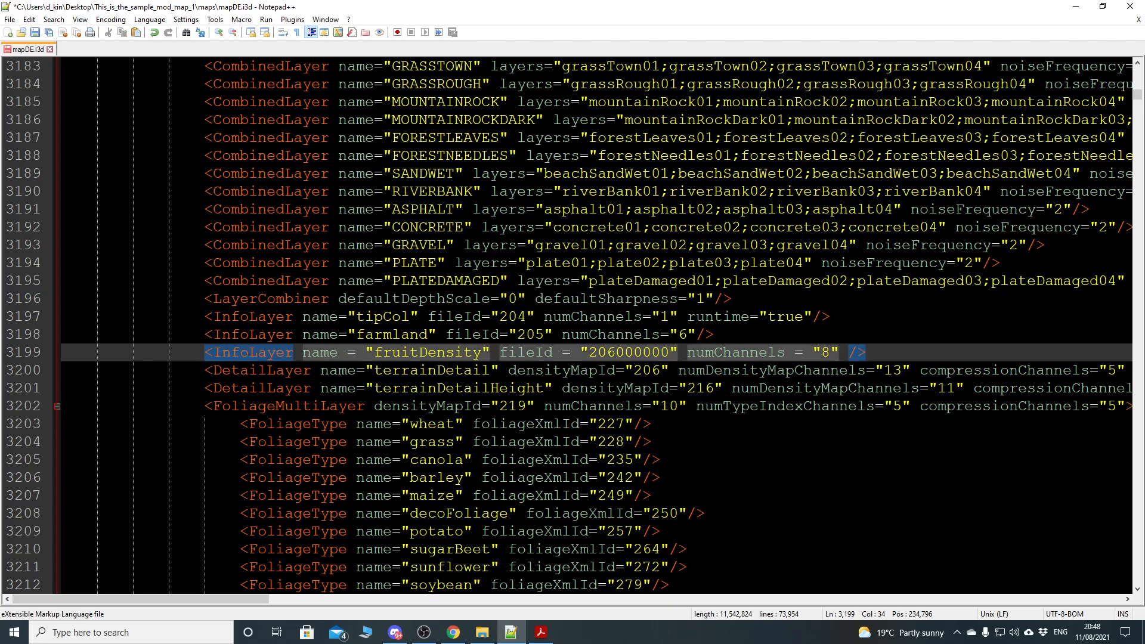
key(Delete)
click(337, 353)
key(Delete)
click(534, 353)
key(Delete)
key(Right)
key(Delete)
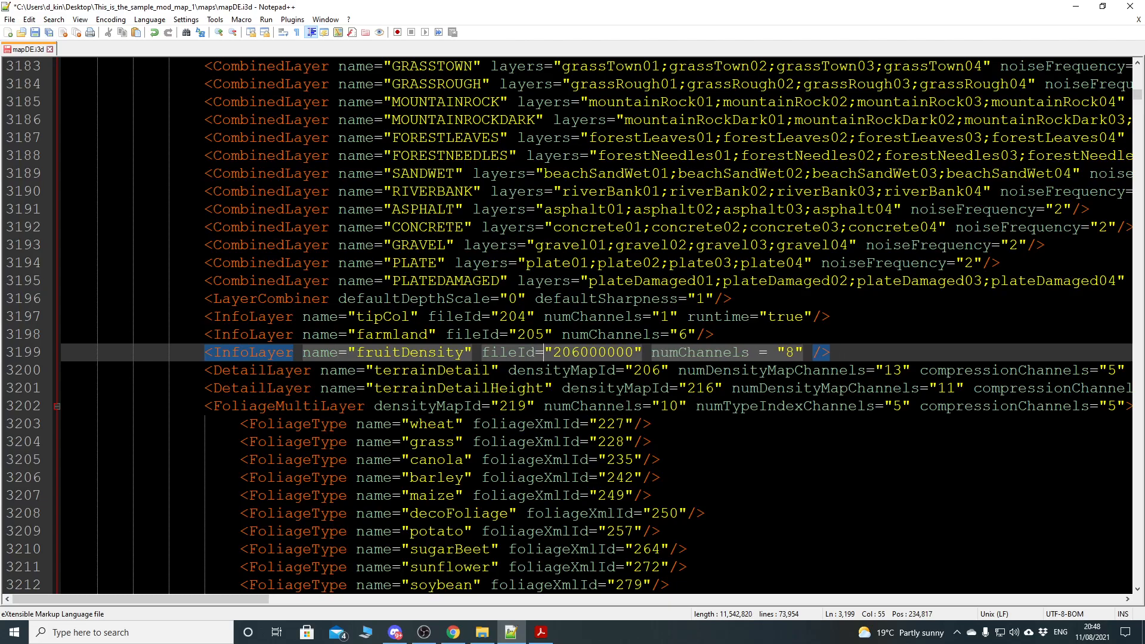
click(750, 353)
key(Delete)
key(Right)
key(Delete)
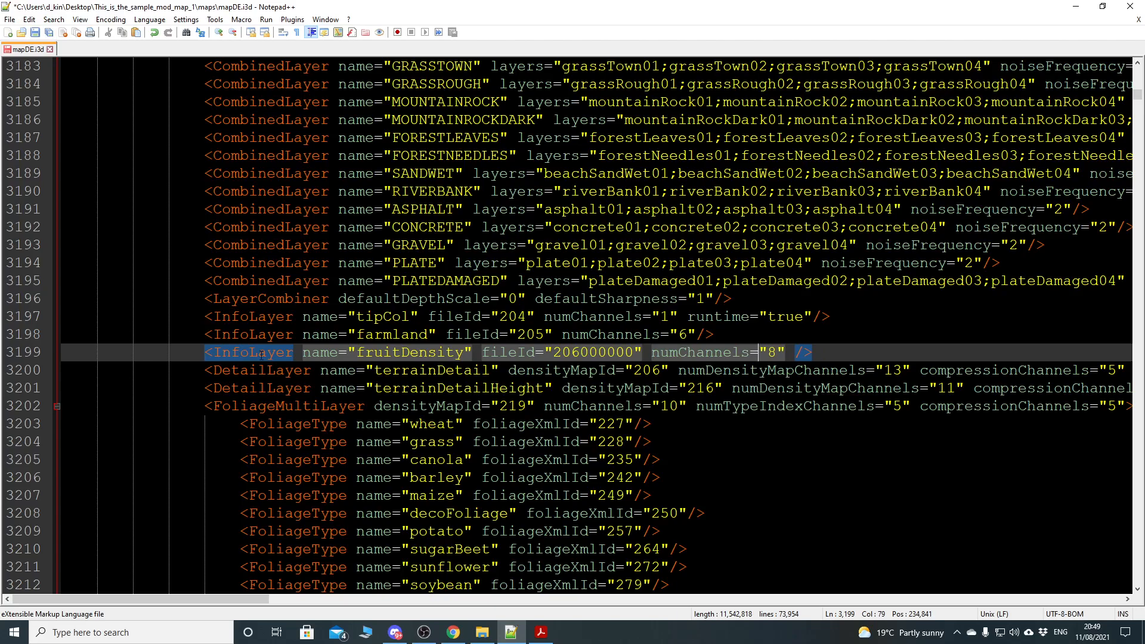
- Save mapDE.i3d, check its new File line, and close Notepad++ and the PDF reader
drag(607, 352, 660, 354)
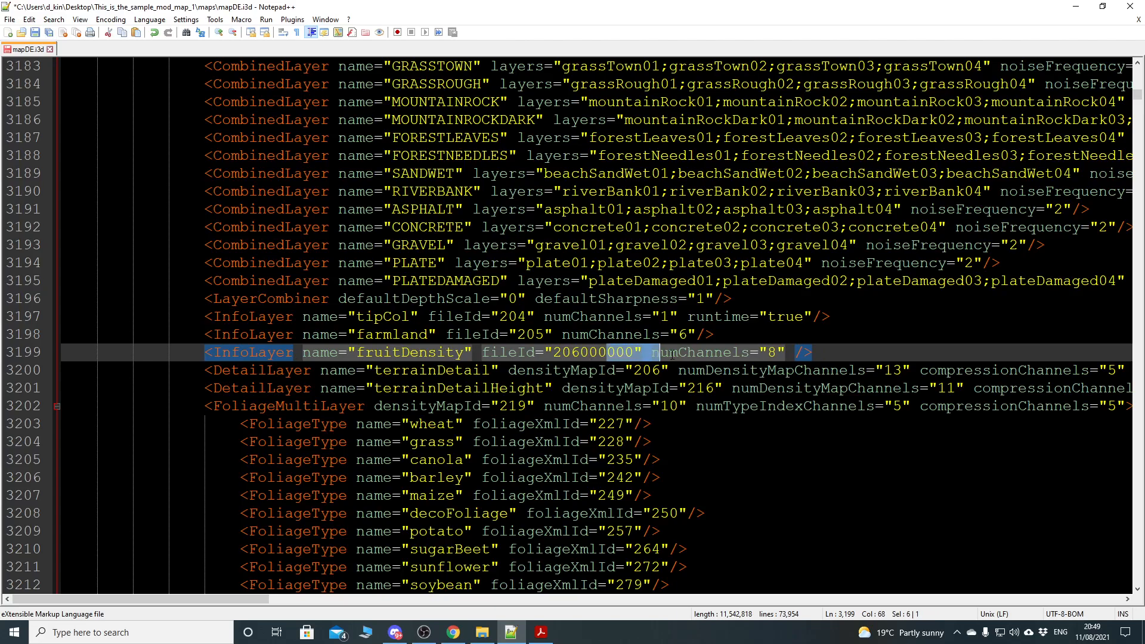
click(34, 31)
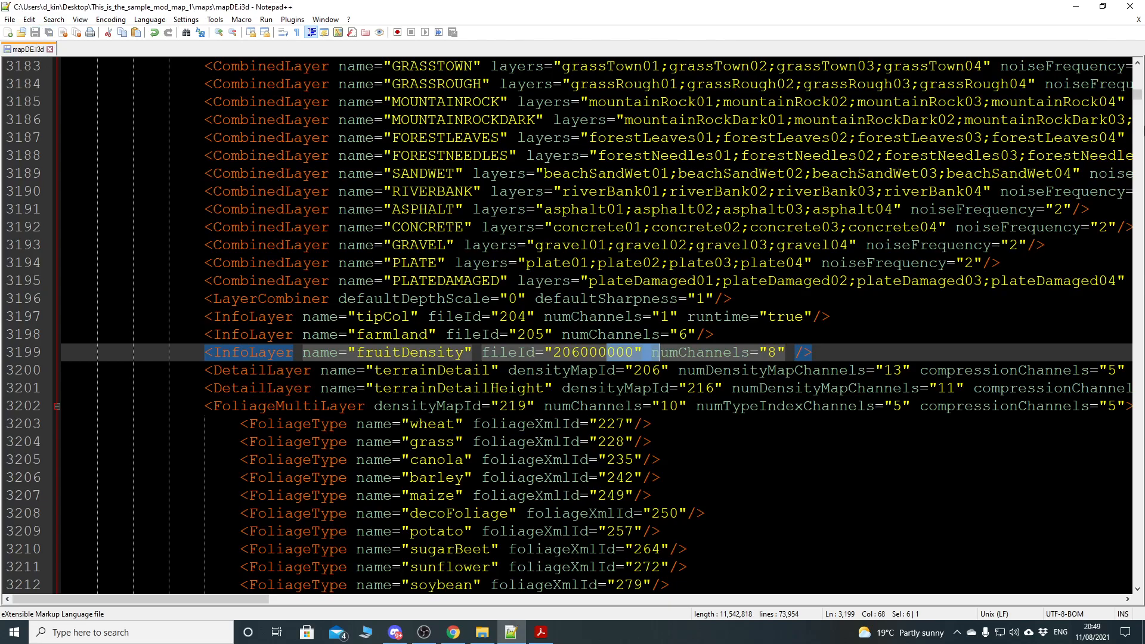
drag(1137, 95, 1137, 71)
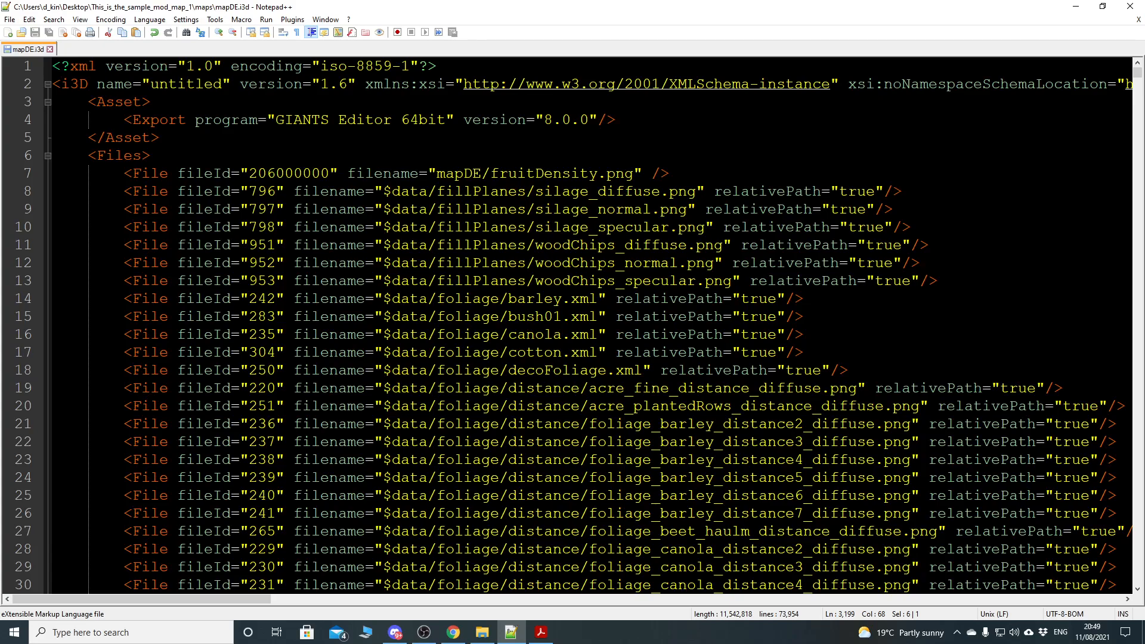
click(1134, 6)
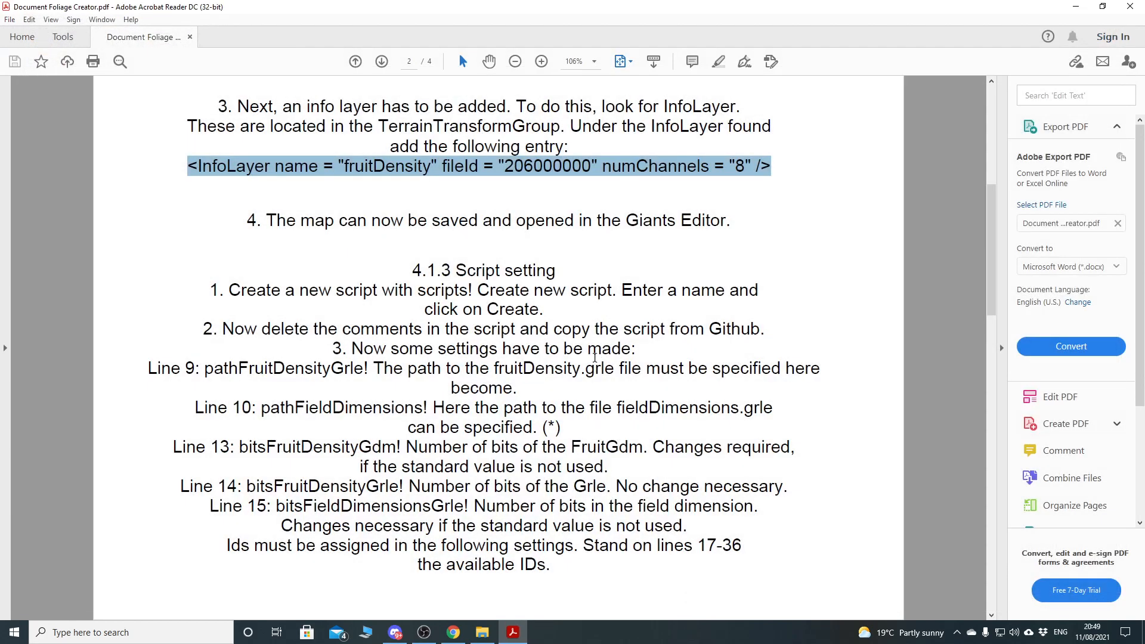
click(1130, 7)
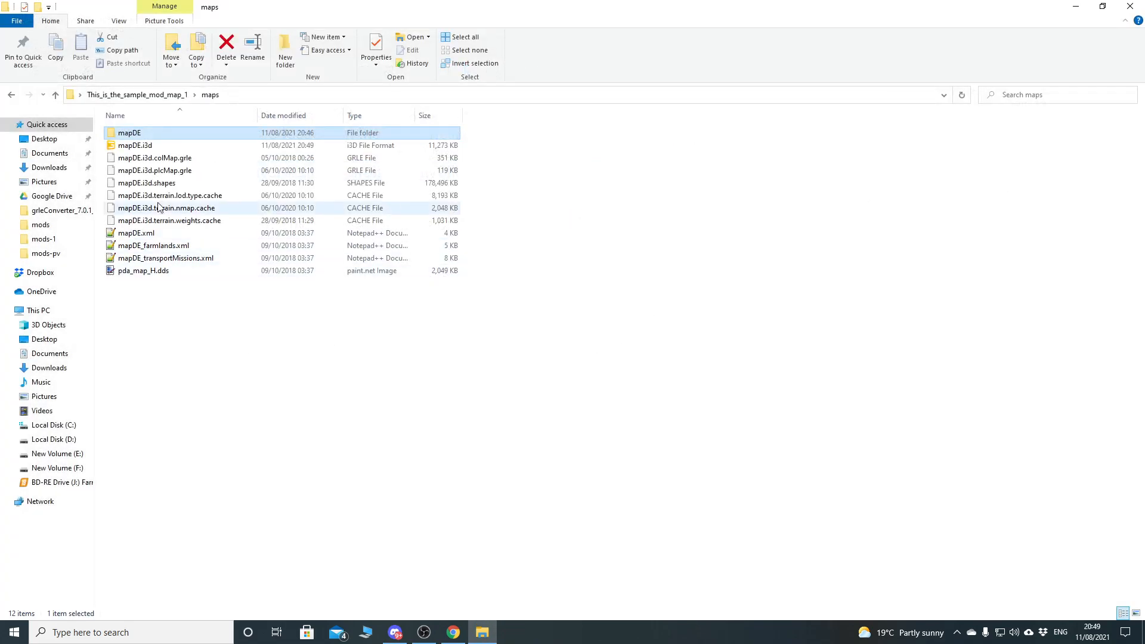
- Open mapDE.i3d from the maps folder in GIANTS Editor and bring up the Info Layer Painting settings
click(126, 146)
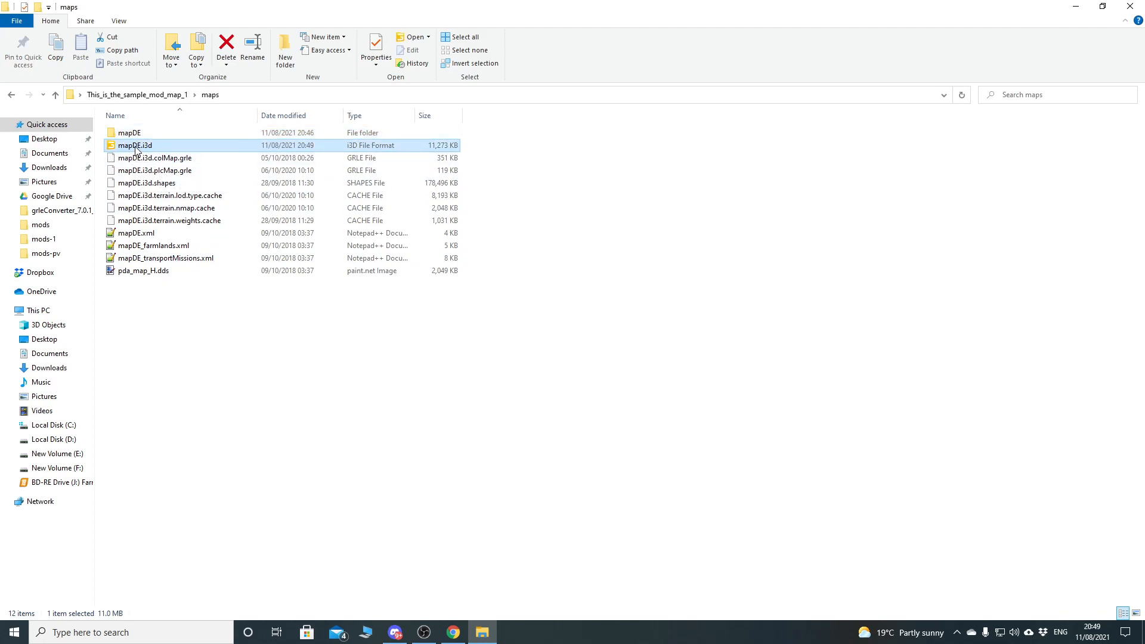
double_click(127, 146)
click(571, 391)
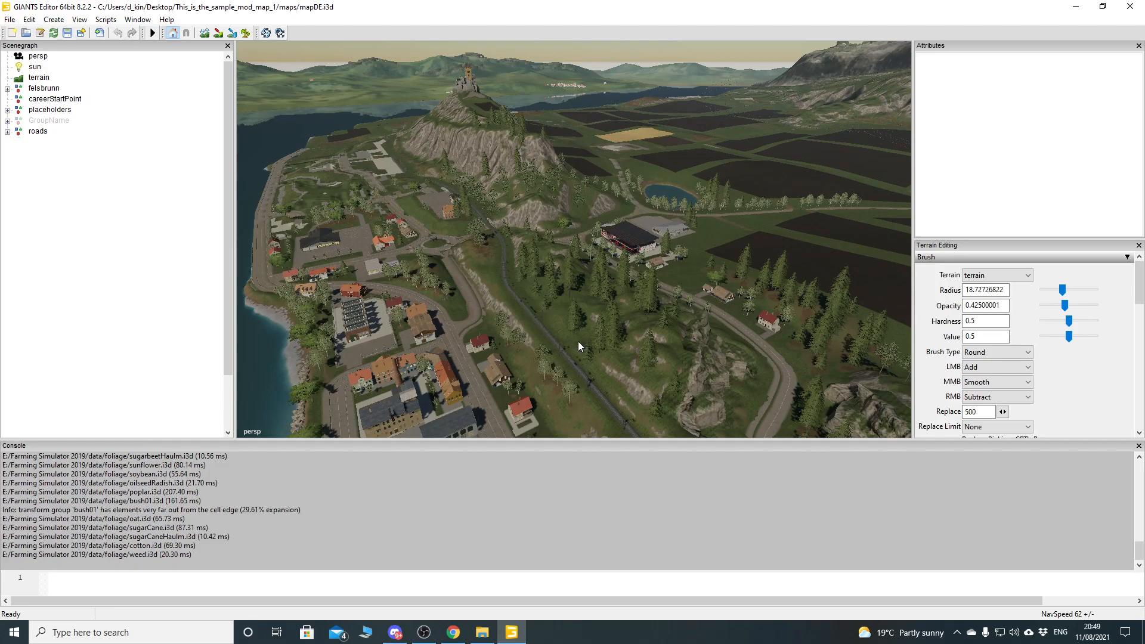
drag(1138, 286, 1139, 374)
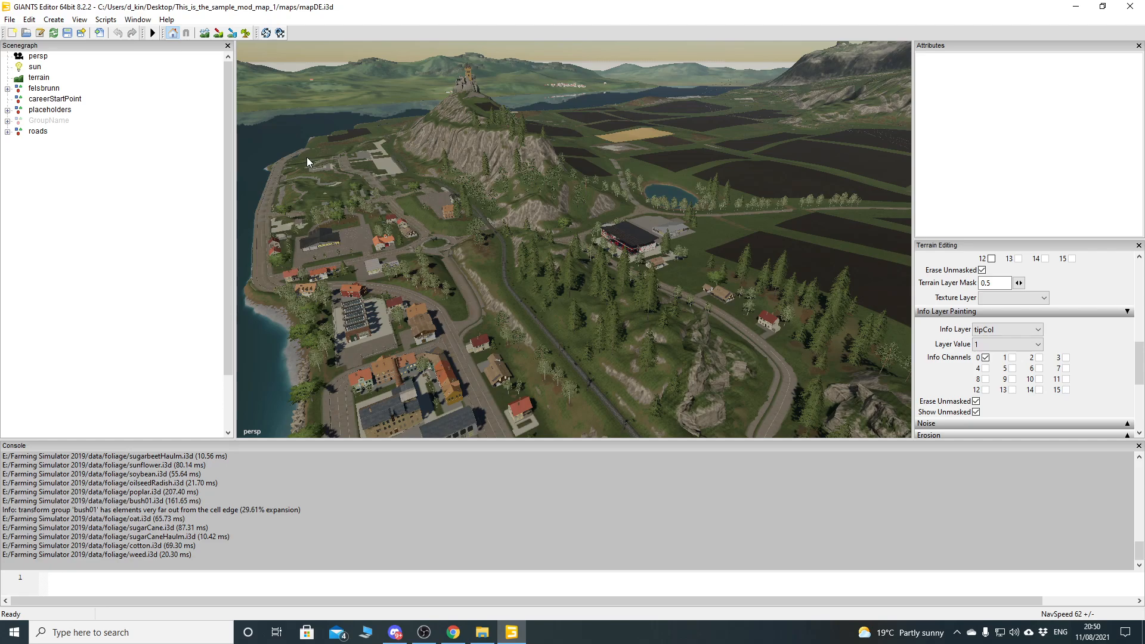
- Bring up Terrain Editing and choose fruitDensity as the info layer for Info Layer Painting
click(138, 20)
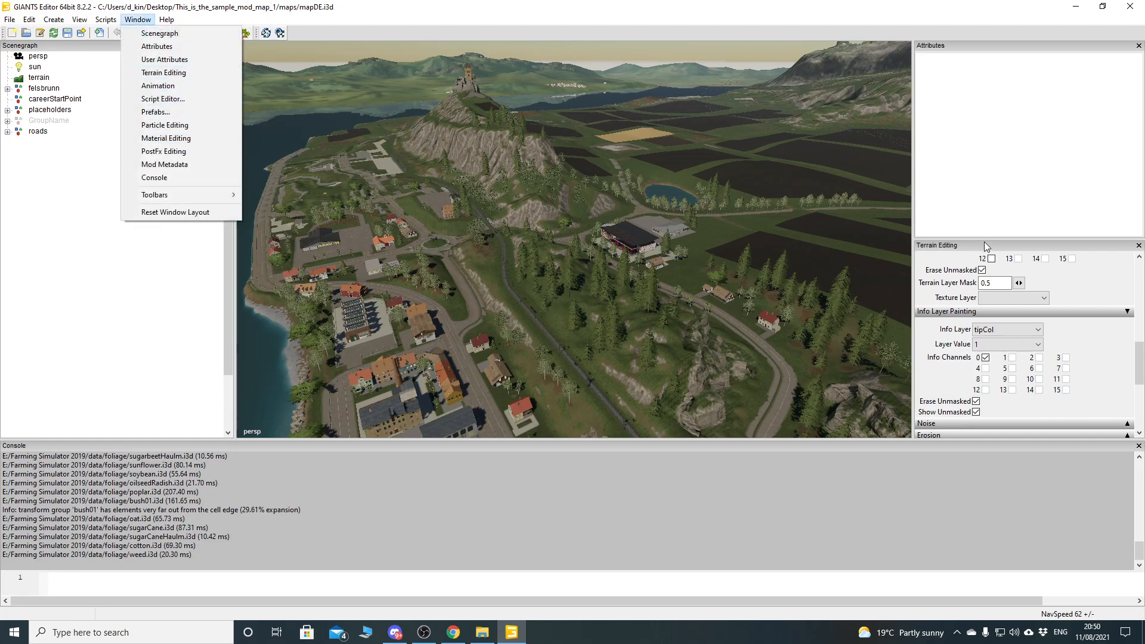
click(164, 73)
drag(212, 255, 1036, 271)
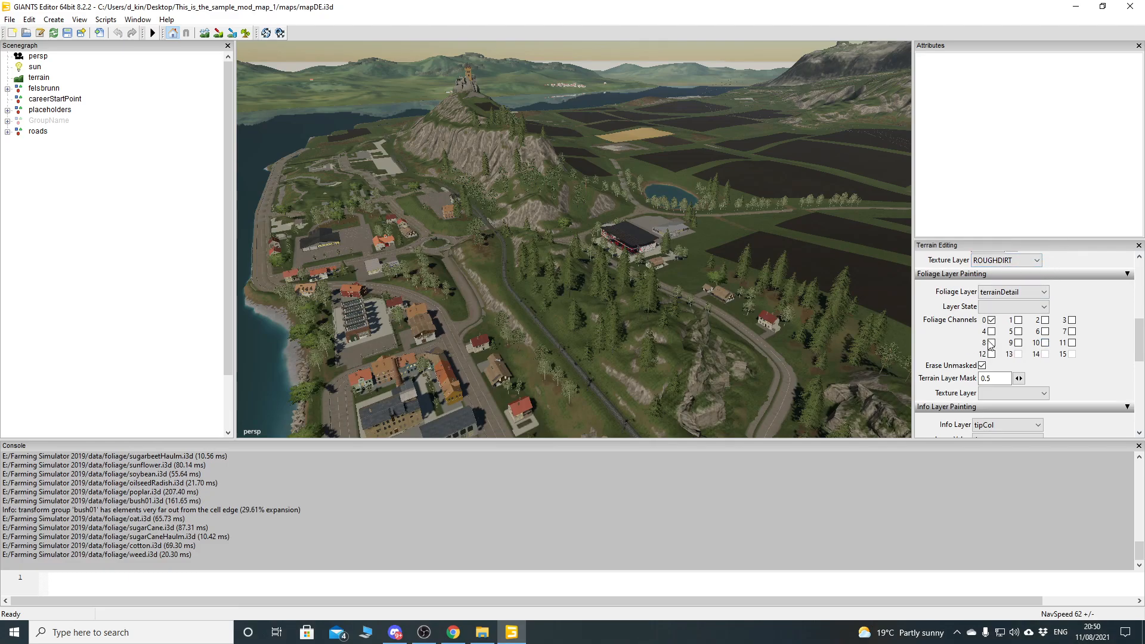
scroll(962, 365, down, 1)
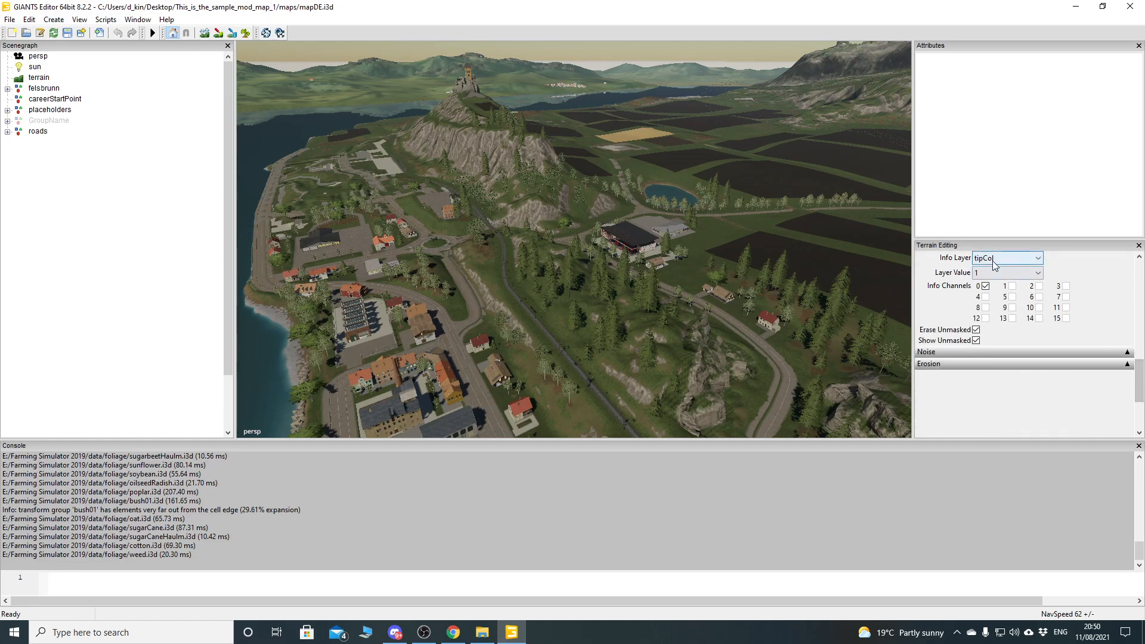
drag(1140, 351, 1136, 369)
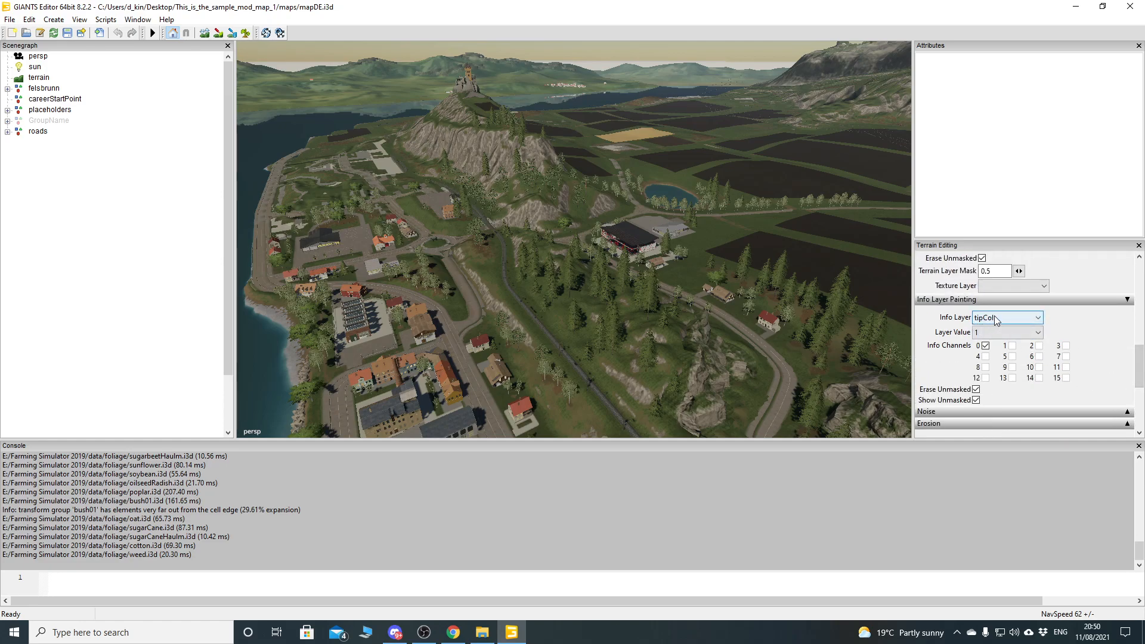
click(1015, 318)
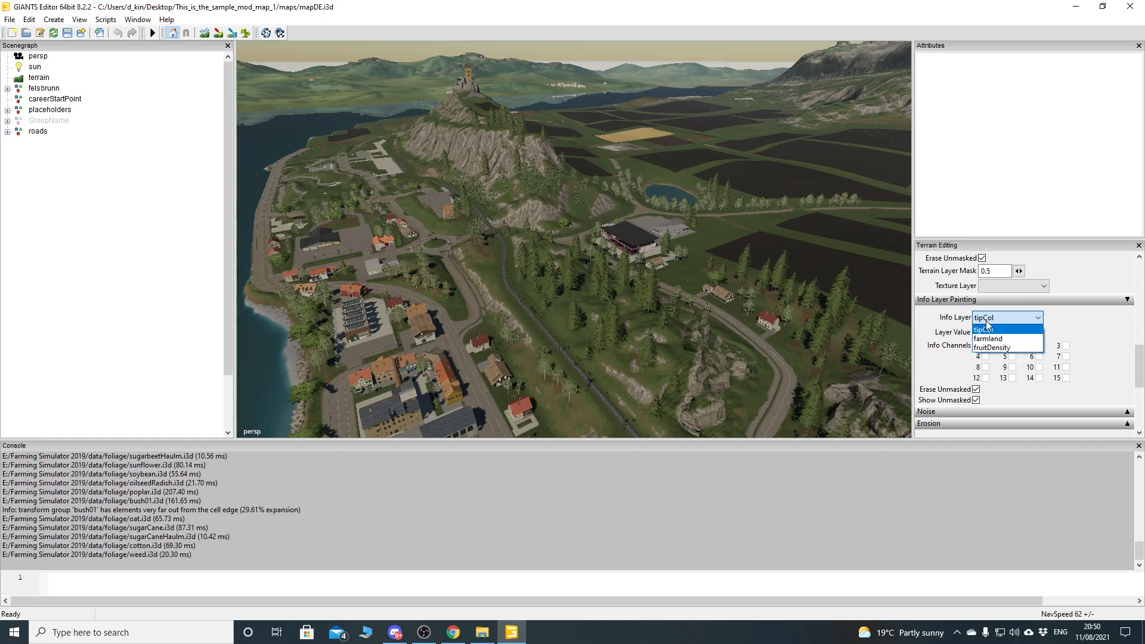
click(998, 351)
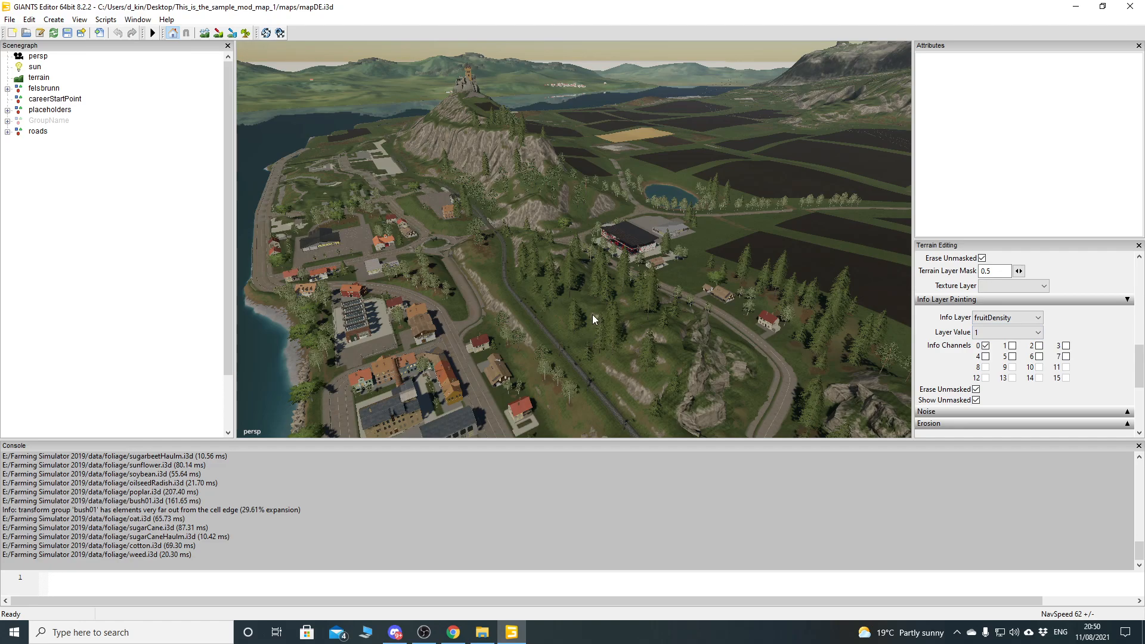
- Find a spruce_stage2 tree beside the railway, select it to locate its scenegraph entry, and frame it in the view
alt+drag(544, 295, 763, 311)
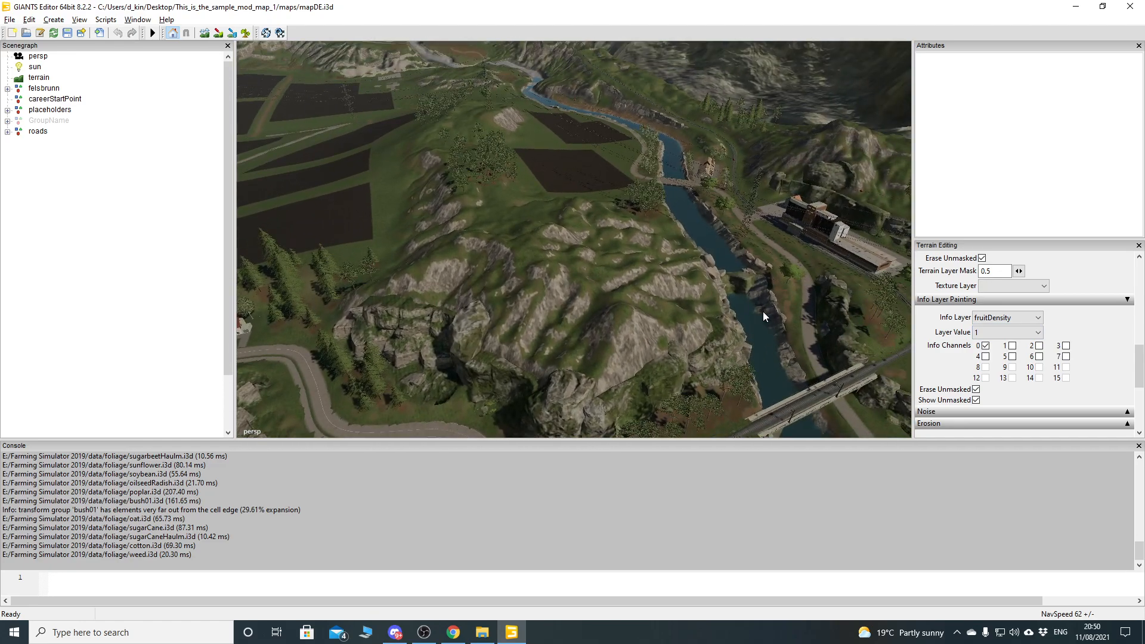
alt+drag(549, 269, 696, 287)
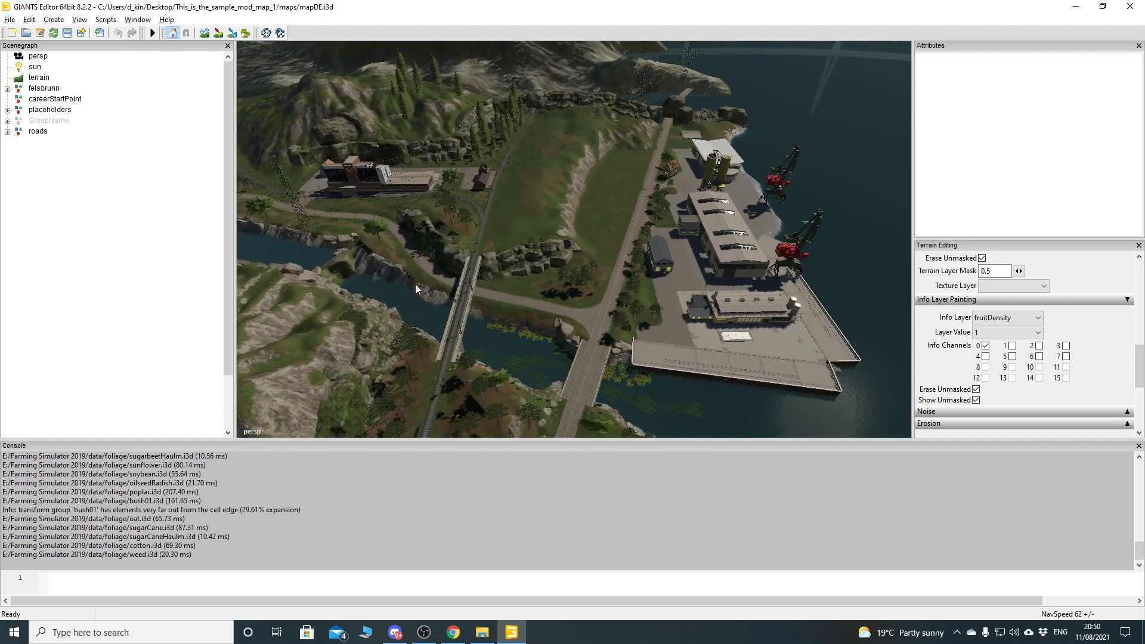
alt+drag(514, 301, 595, 249)
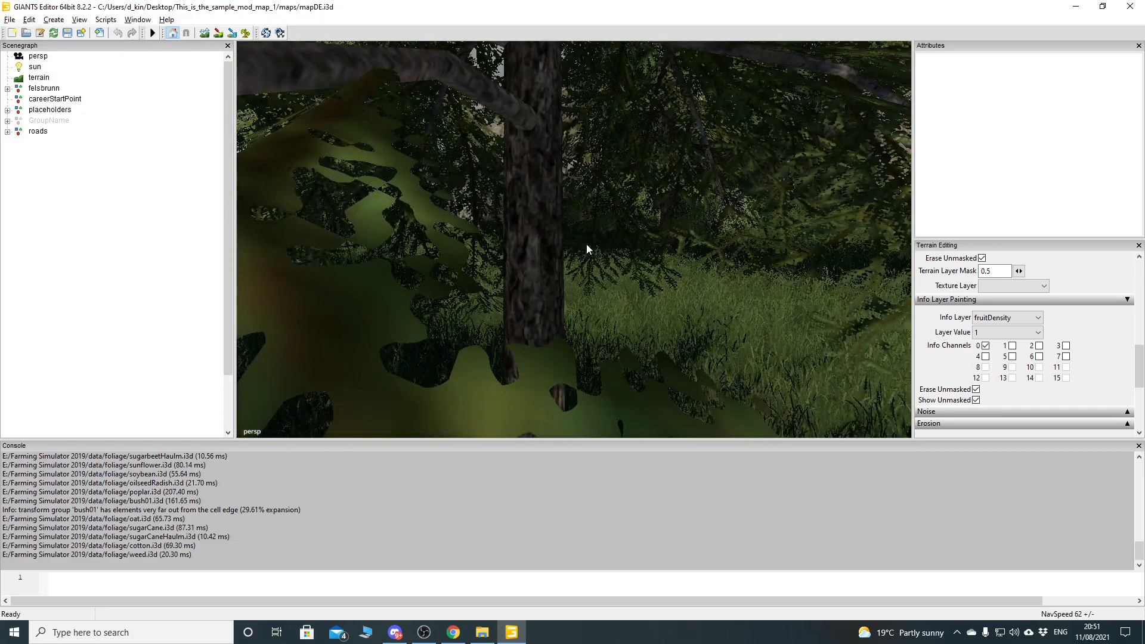
click(541, 271)
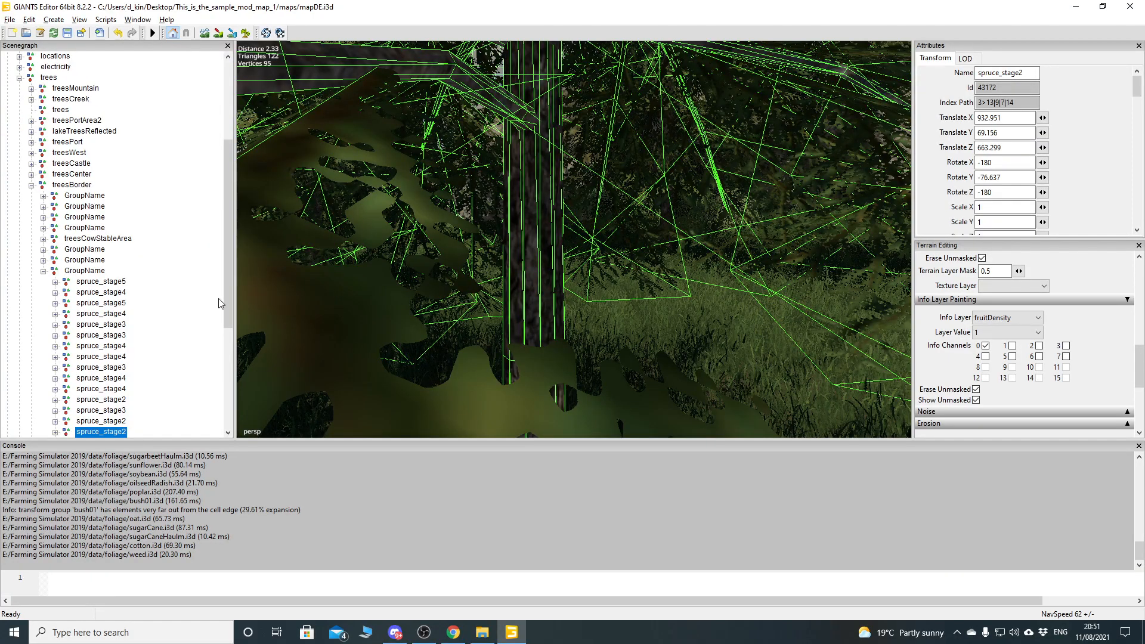
key(f)
alt+drag(499, 280, 591, 249)
scroll(591, 249, down, 8)
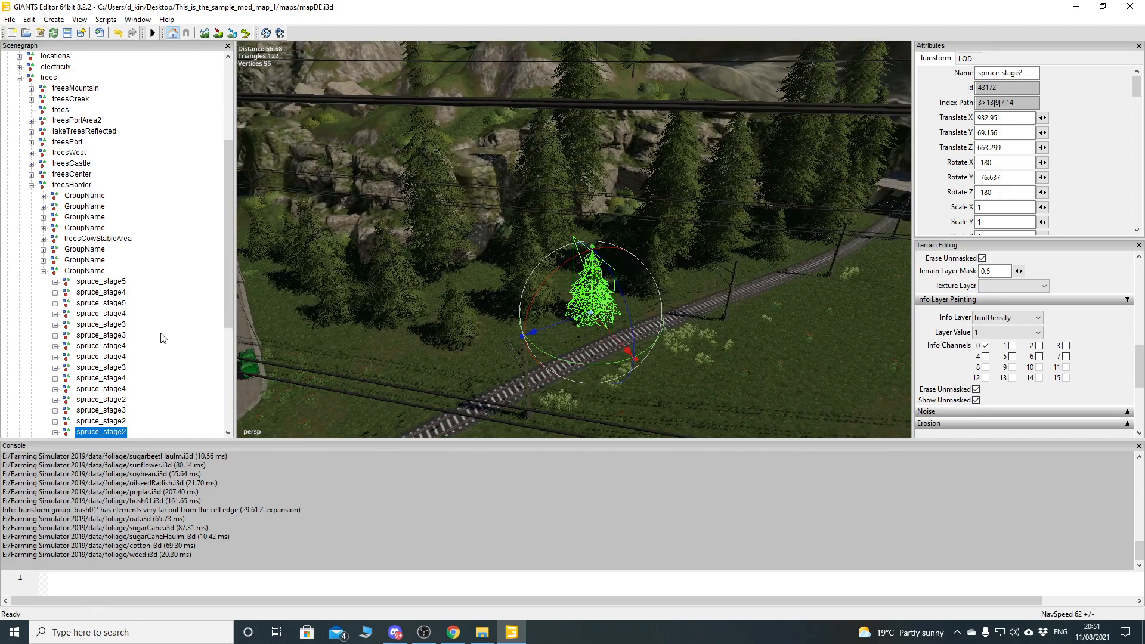
- Create a transform group at the end of the scenegraph and name it Trees
drag(231, 316, 228, 338)
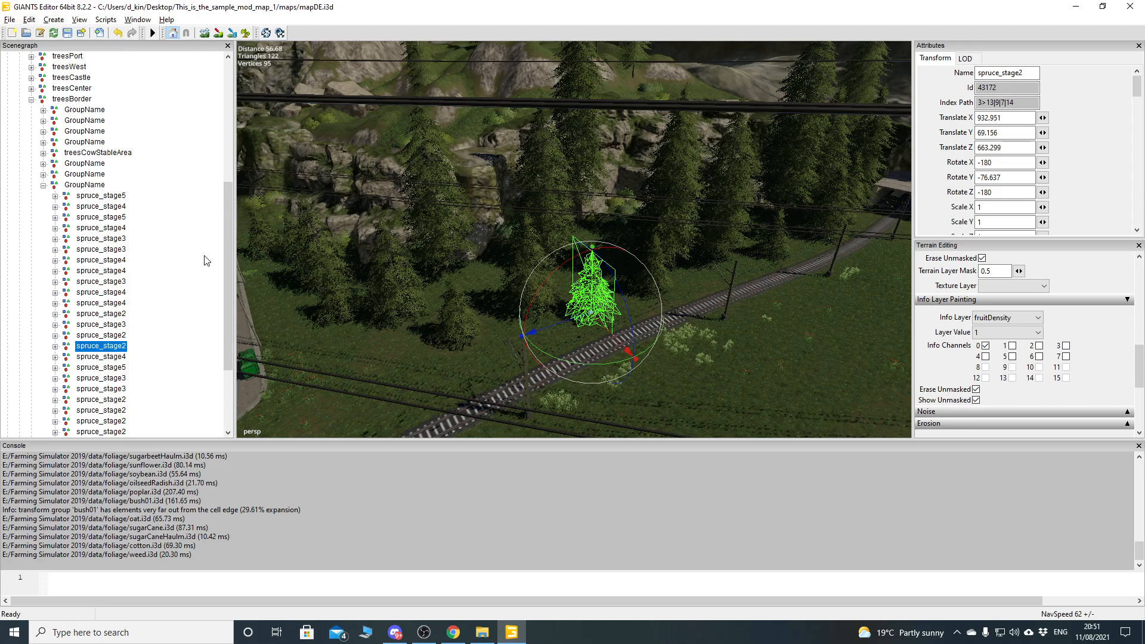
drag(226, 243, 226, 371)
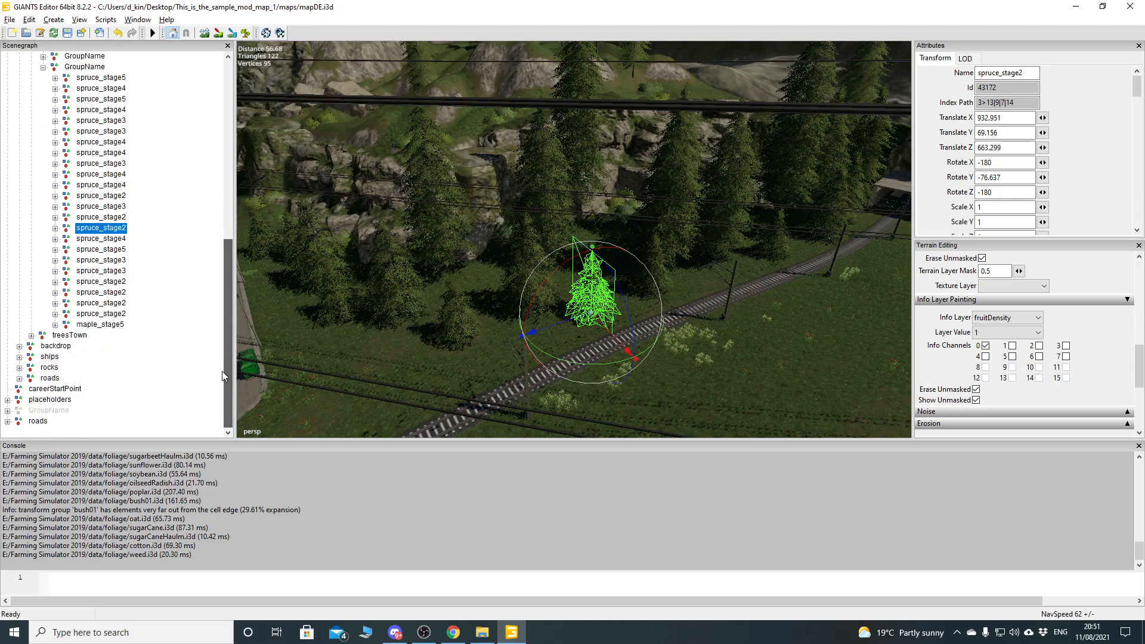
click(54, 20)
click(68, 31)
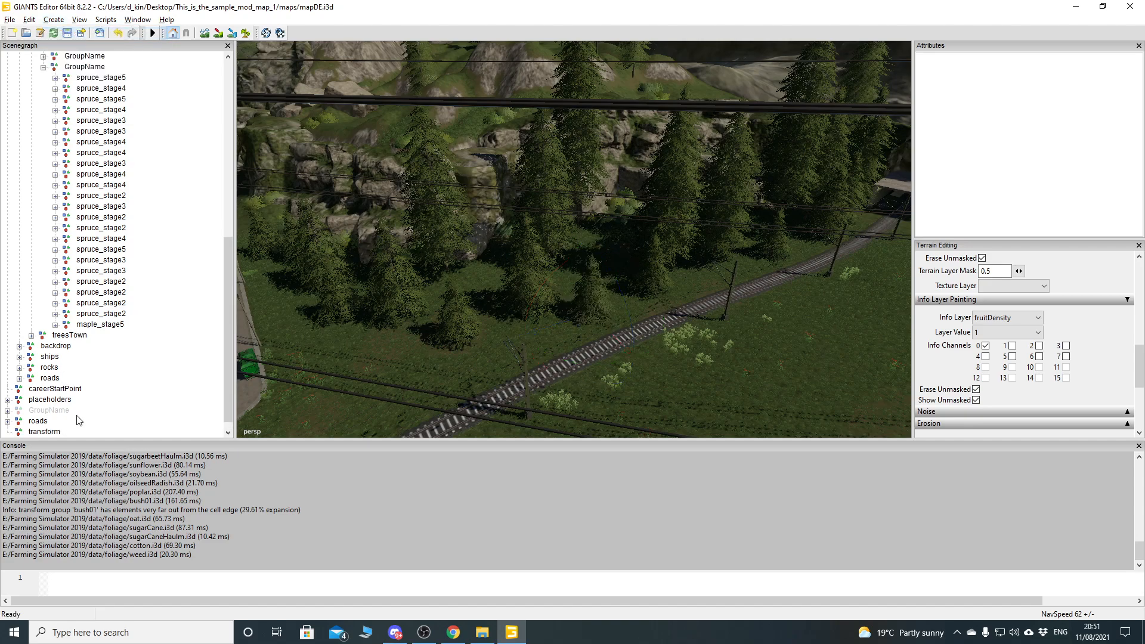
click(53, 431)
click(1029, 73)
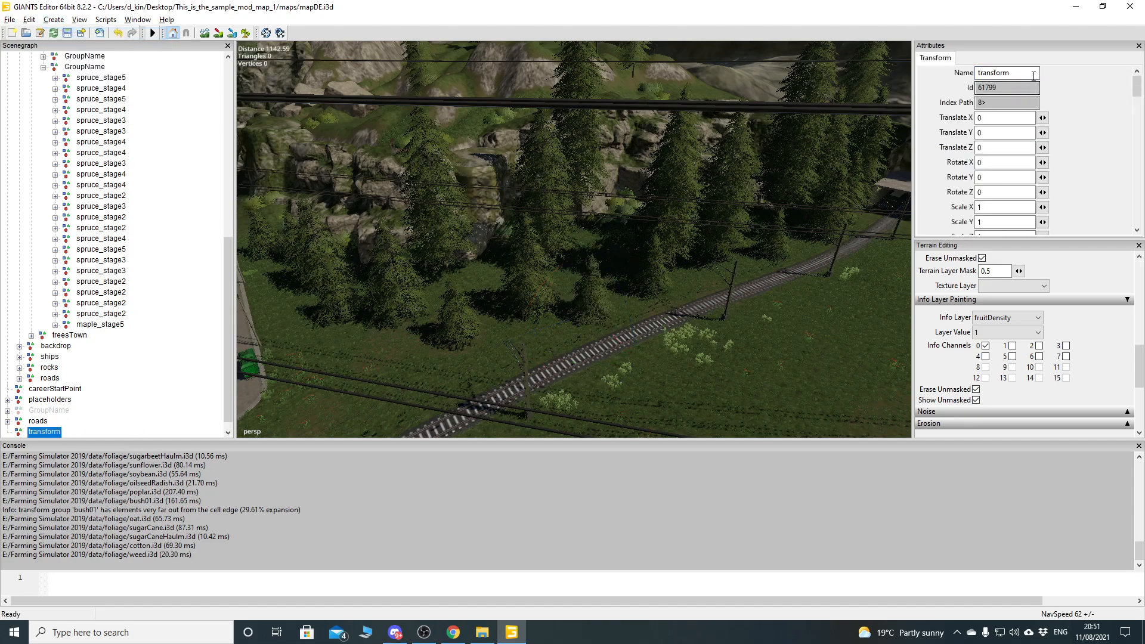
double_click(1024, 73)
text(Trees)
key(Return)
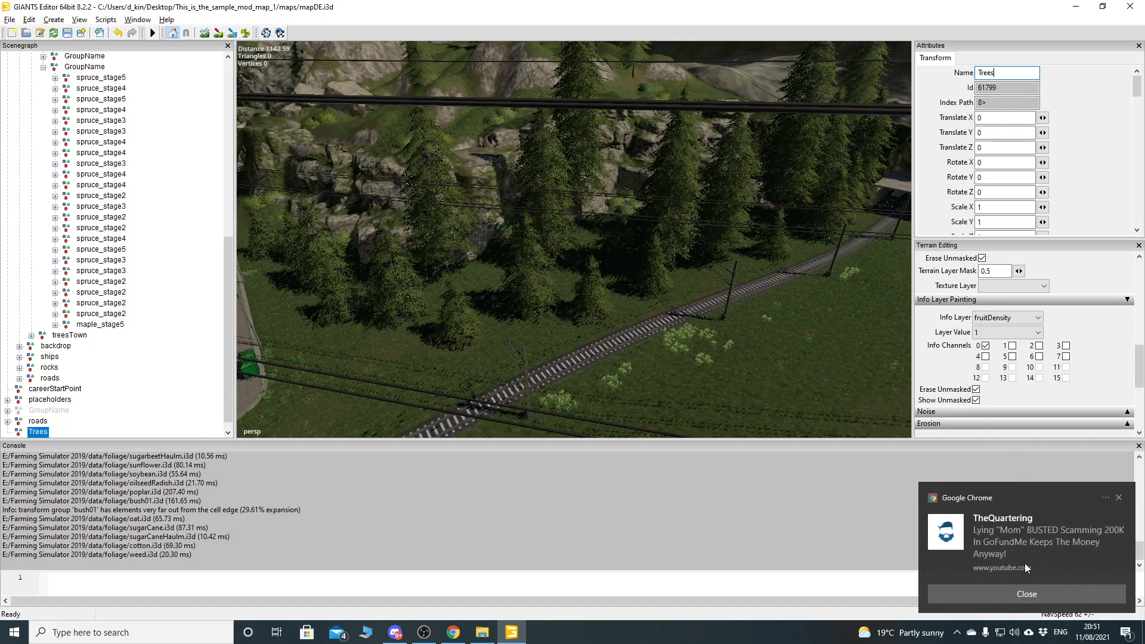
click(1026, 593)
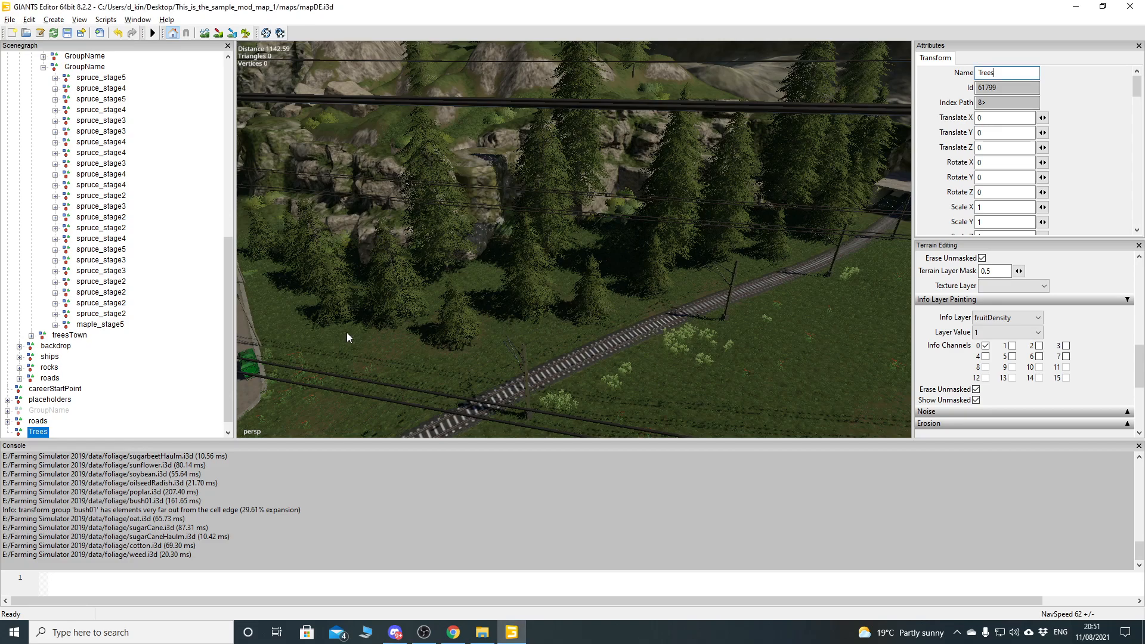
- Create a second transform group and move it inside the Trees group
scroll(227, 331, down, 1)
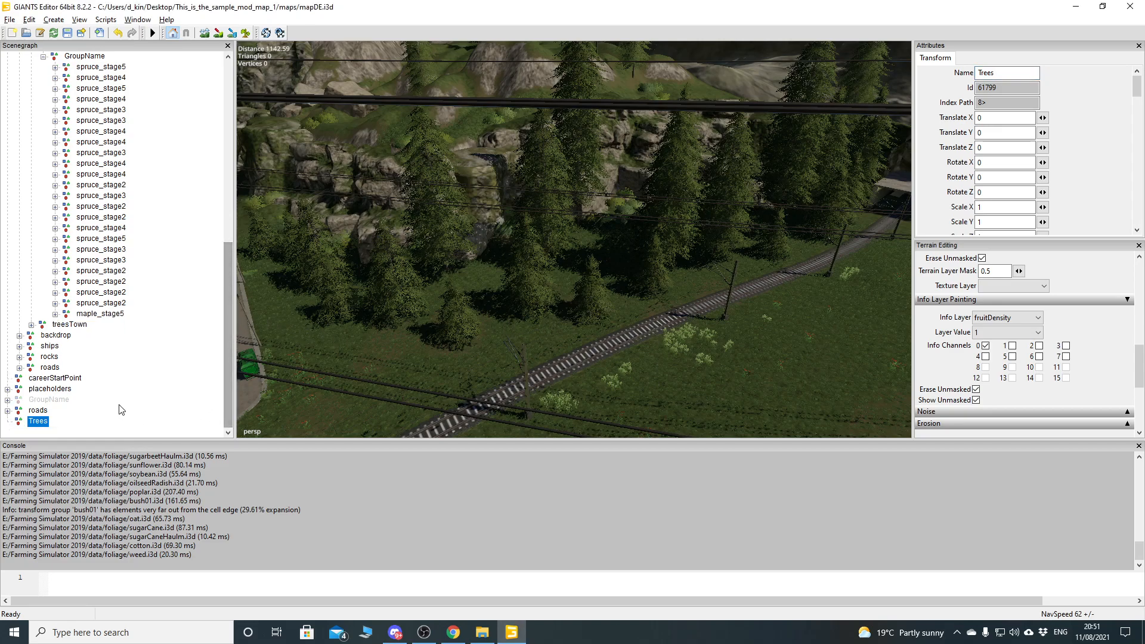
click(53, 19)
click(87, 33)
click(40, 432)
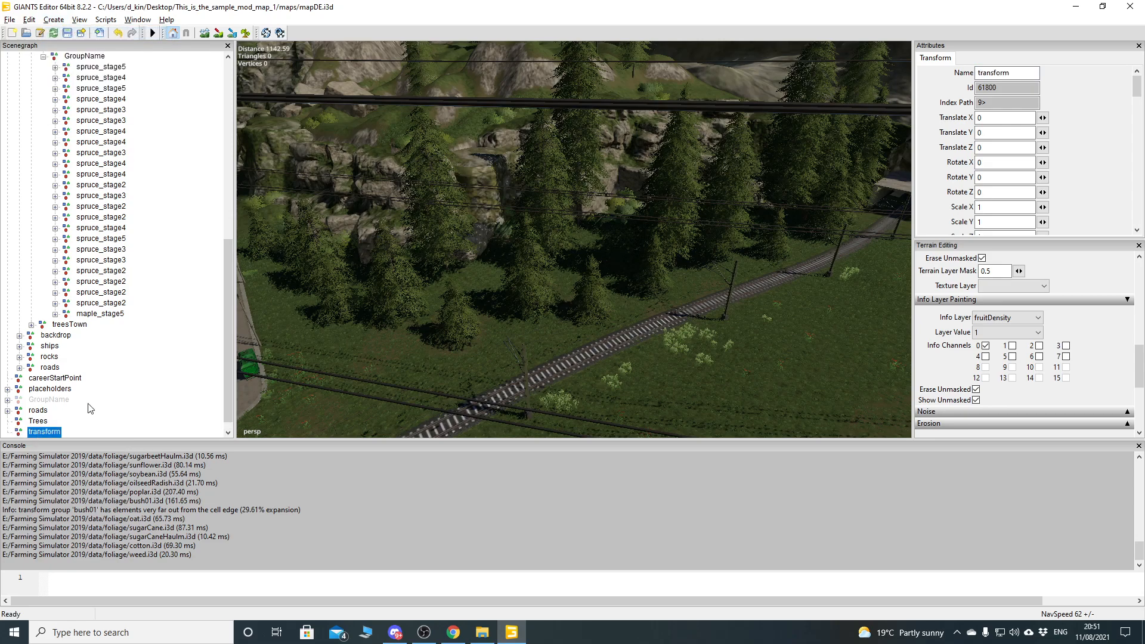
key(Delete)
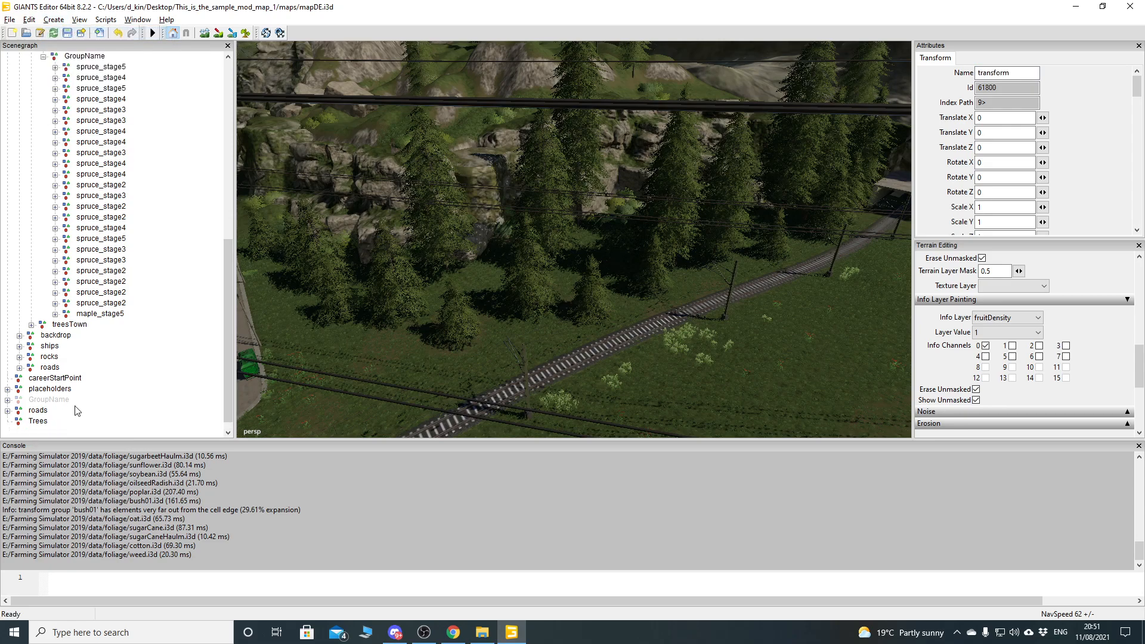
click(38, 422)
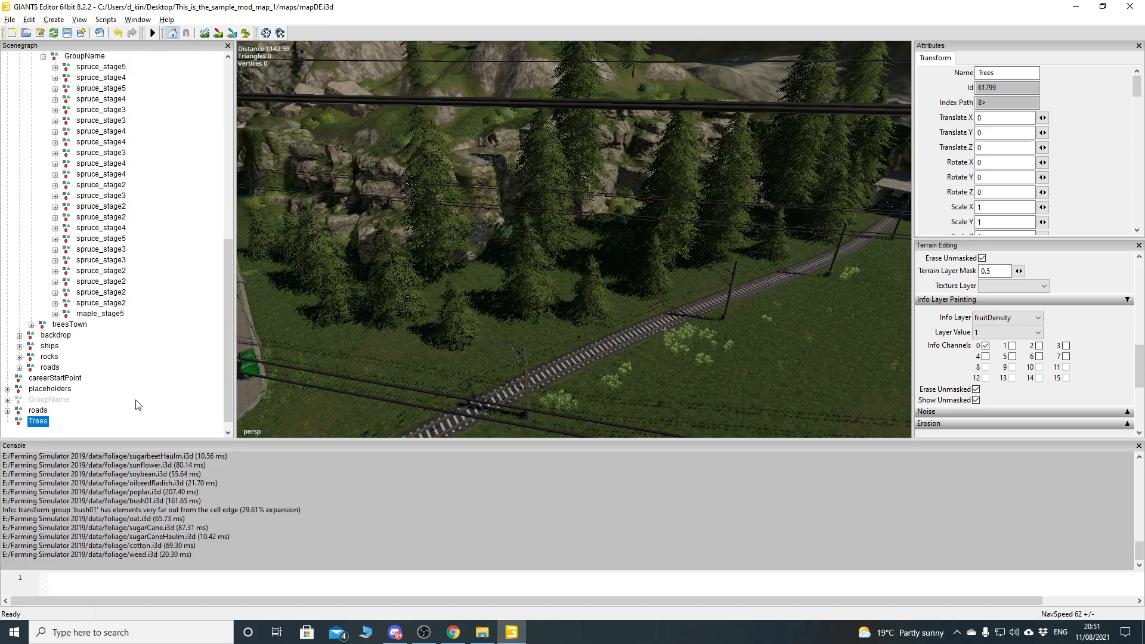
key(ctrl+z)
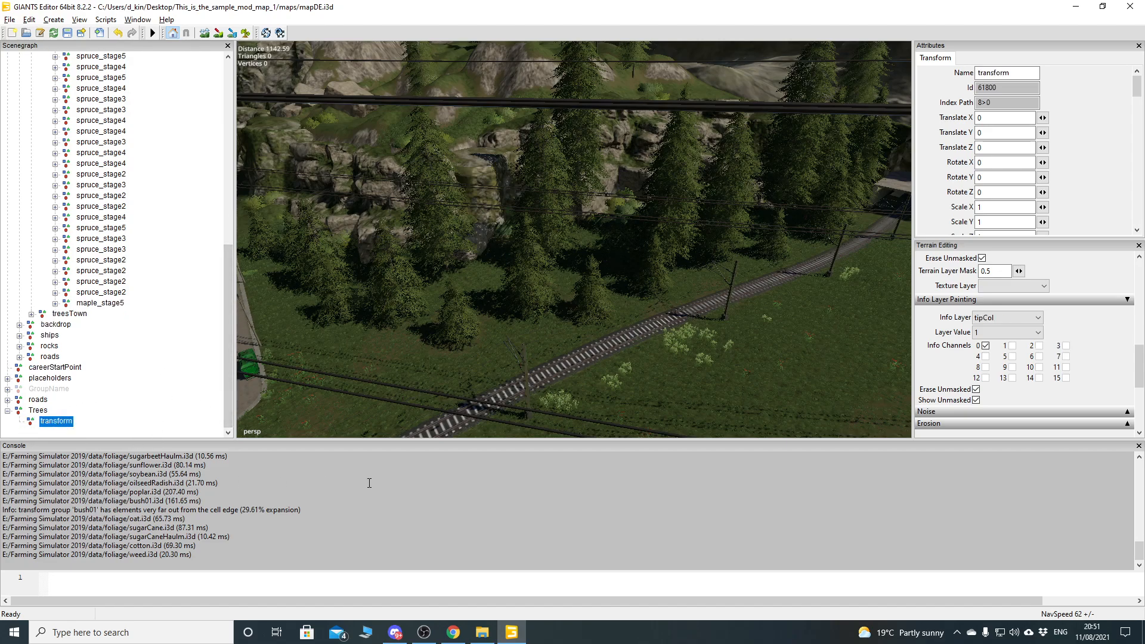
- Switch to Chrome and check the parentTg, templateTg and numTemplates lines in TreeGenerator.lua, then return to GIANTS Editor
click(453, 632)
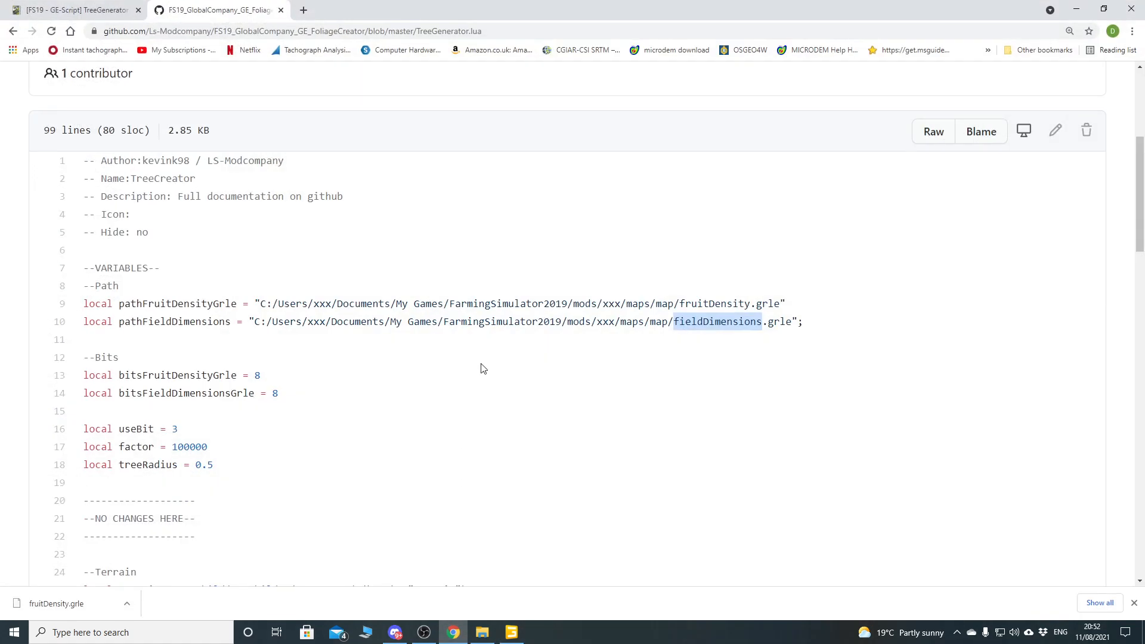
scroll(292, 389, down, 5)
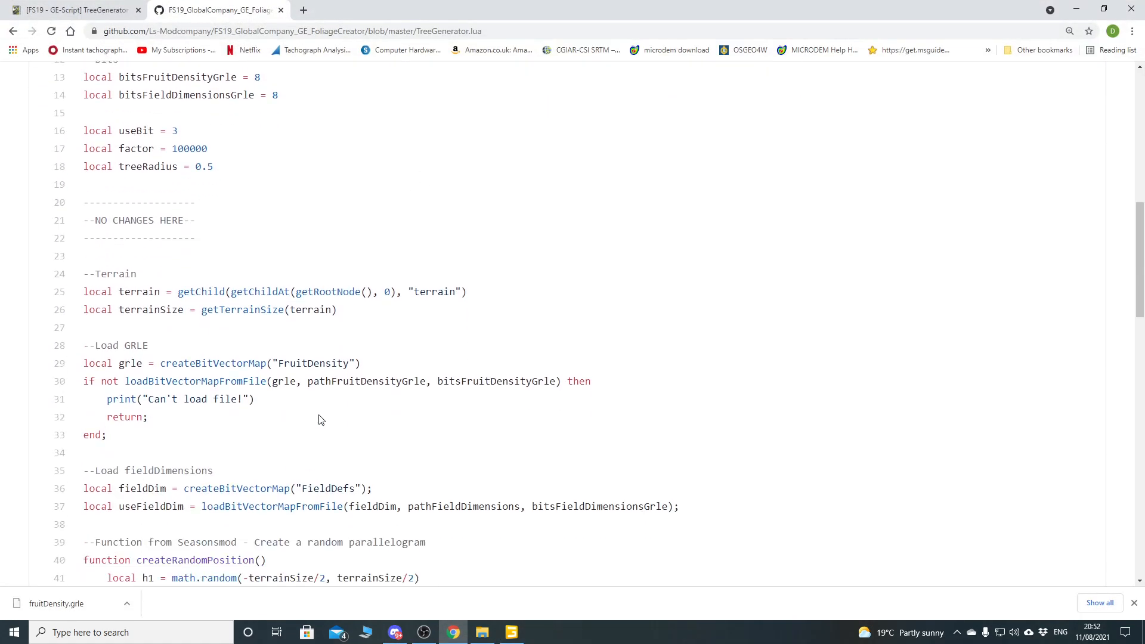
scroll(261, 430, down, 7)
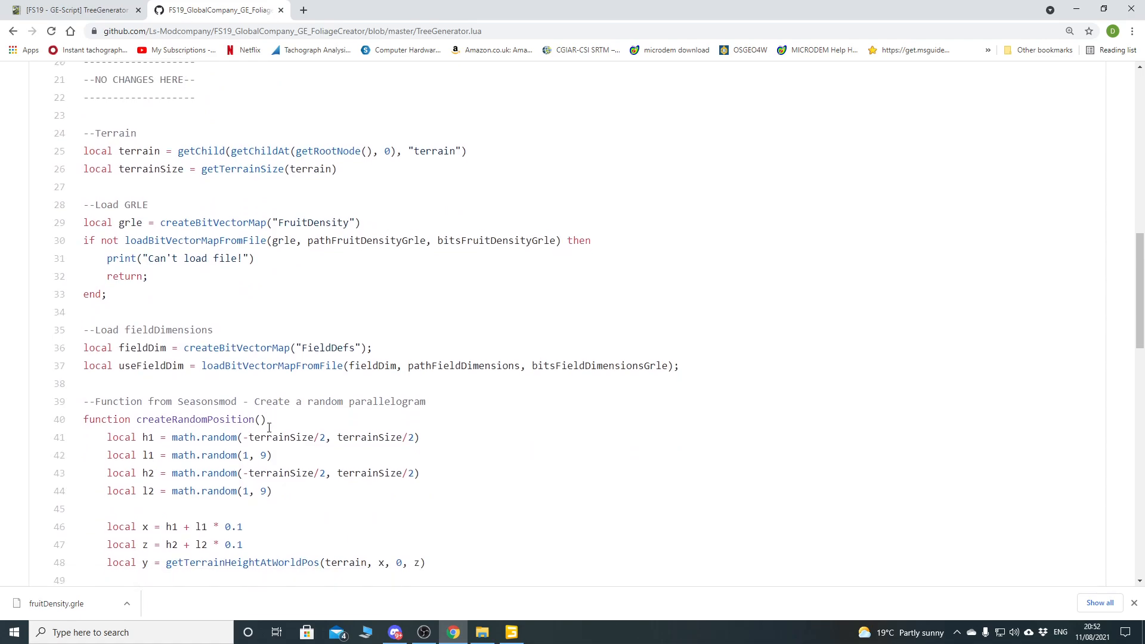
scroll(290, 432, down, 1)
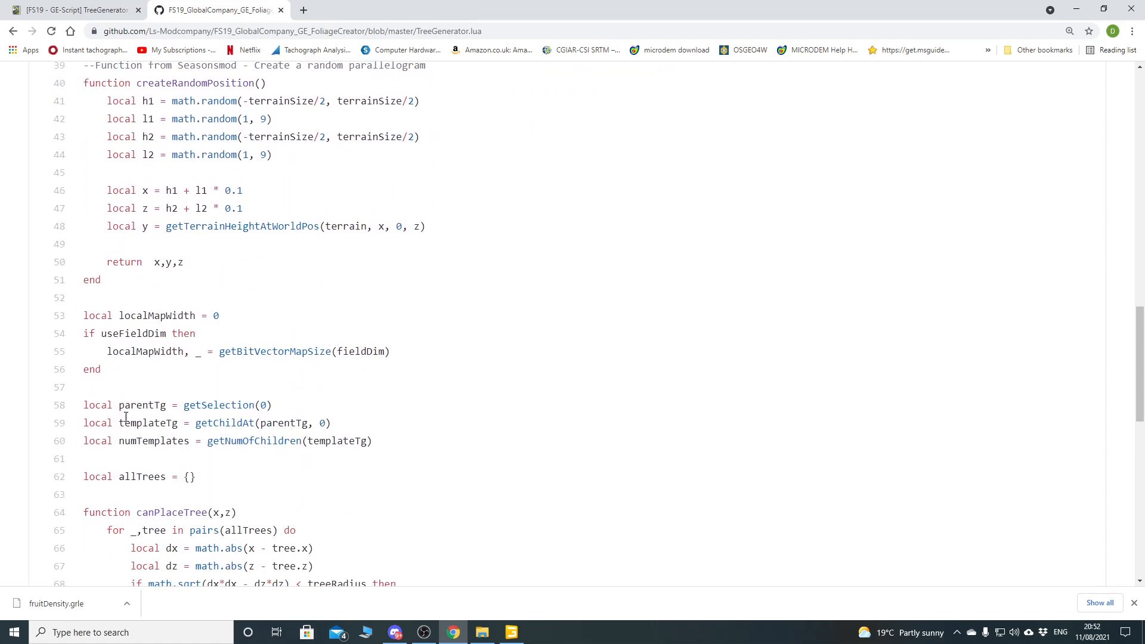
drag(129, 405, 173, 444)
click(1076, 9)
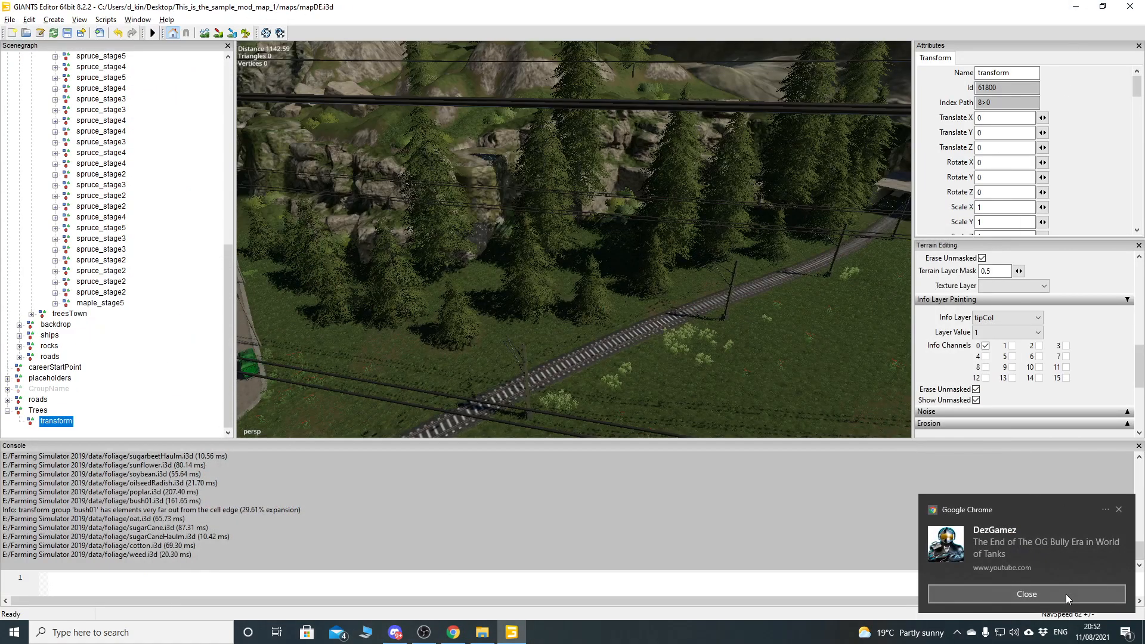
- Rename the transform group inside Trees to template
click(1064, 594)
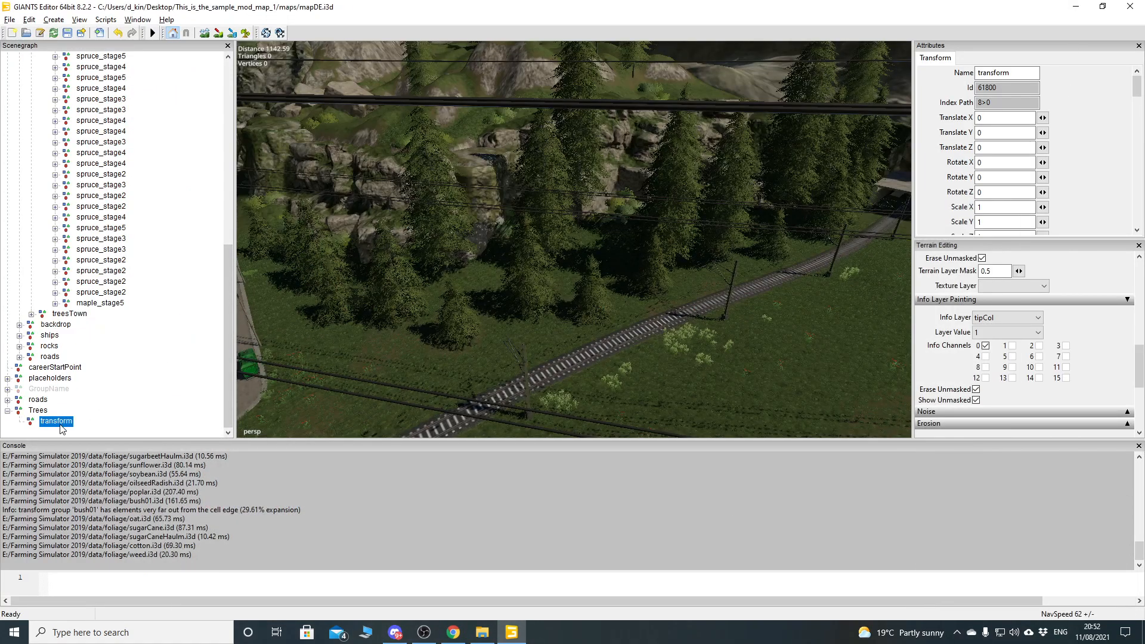
double_click(1022, 76)
text(t)
key(Return)
- Copy one spruce each of stage2, stage3, stage4 and stage5 from the treesBorder group into the template group
drag(230, 316, 231, 292)
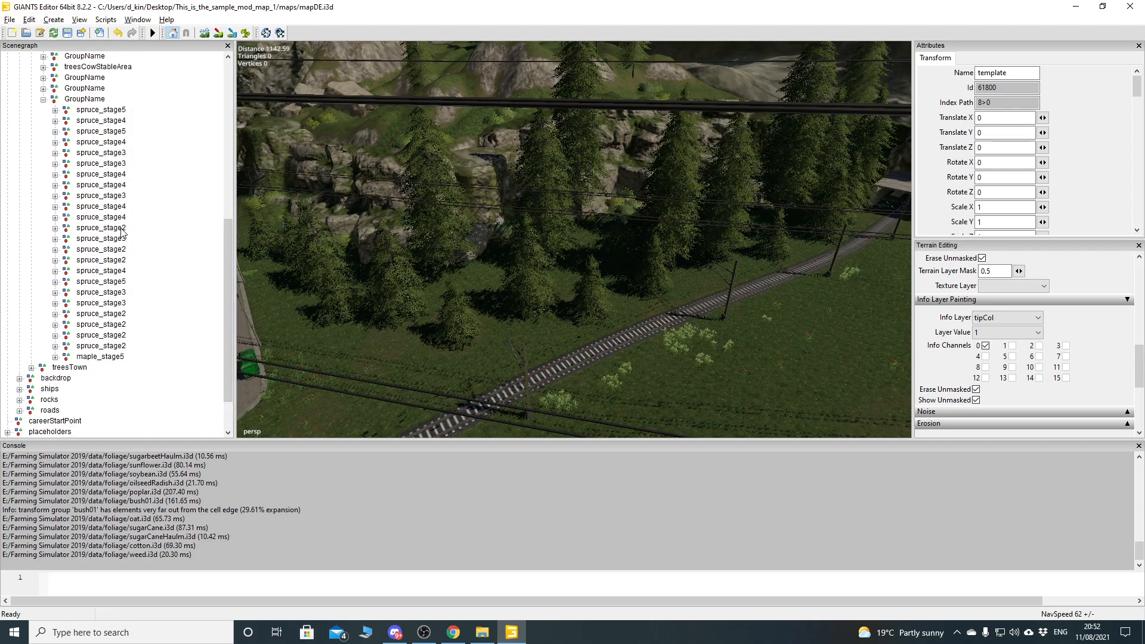
click(102, 228)
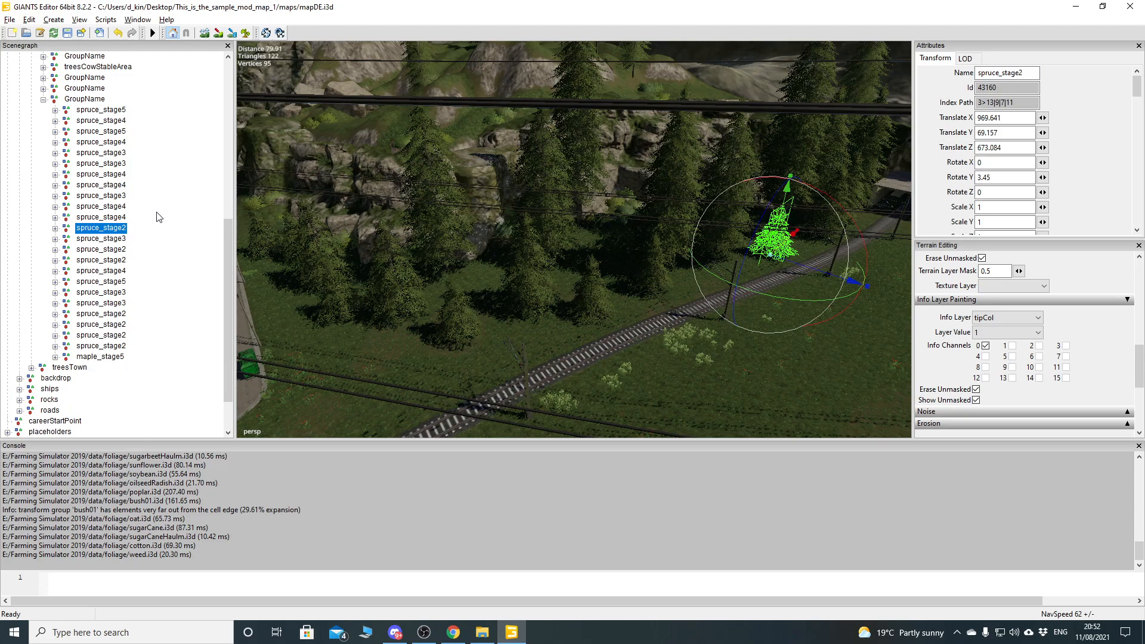
ctrl+click(122, 196)
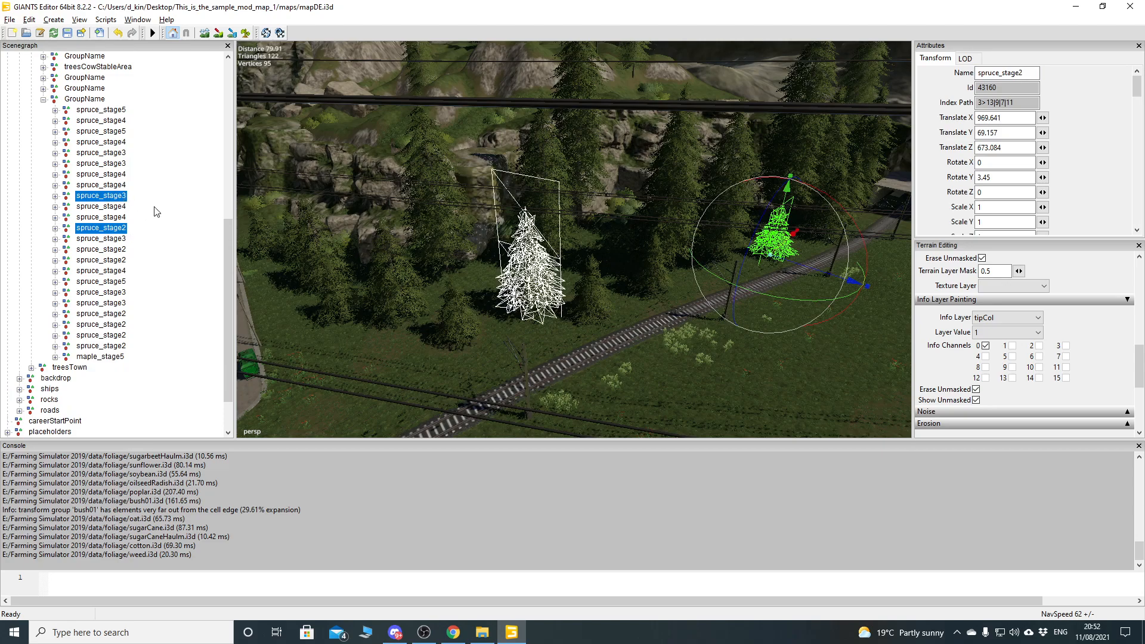
ctrl+click(122, 207)
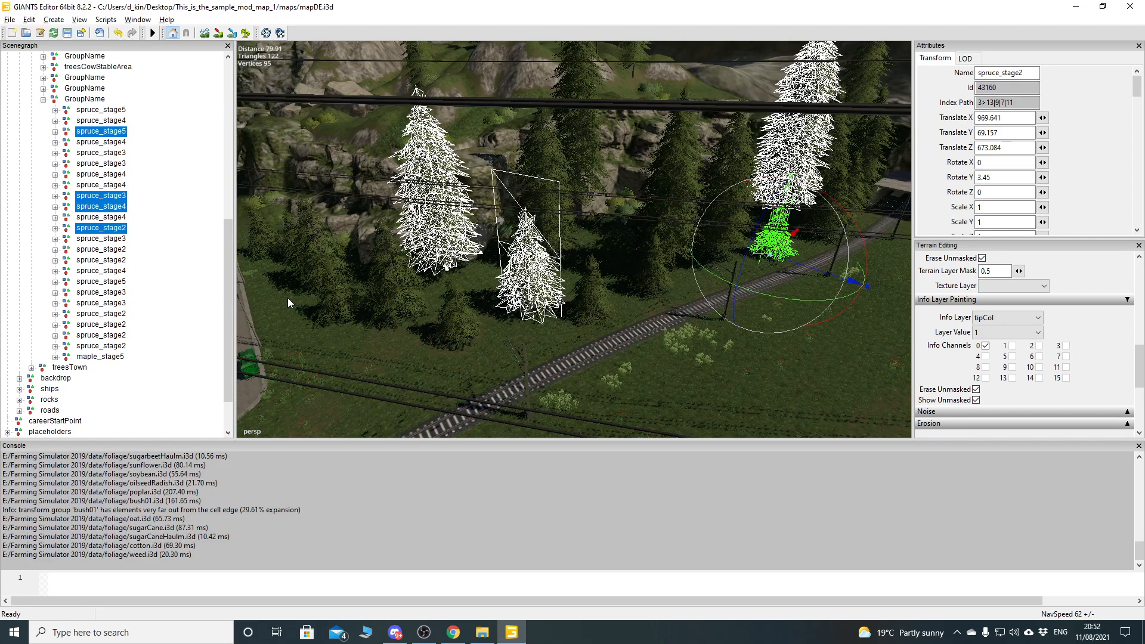
scroll(221, 342, down, 2)
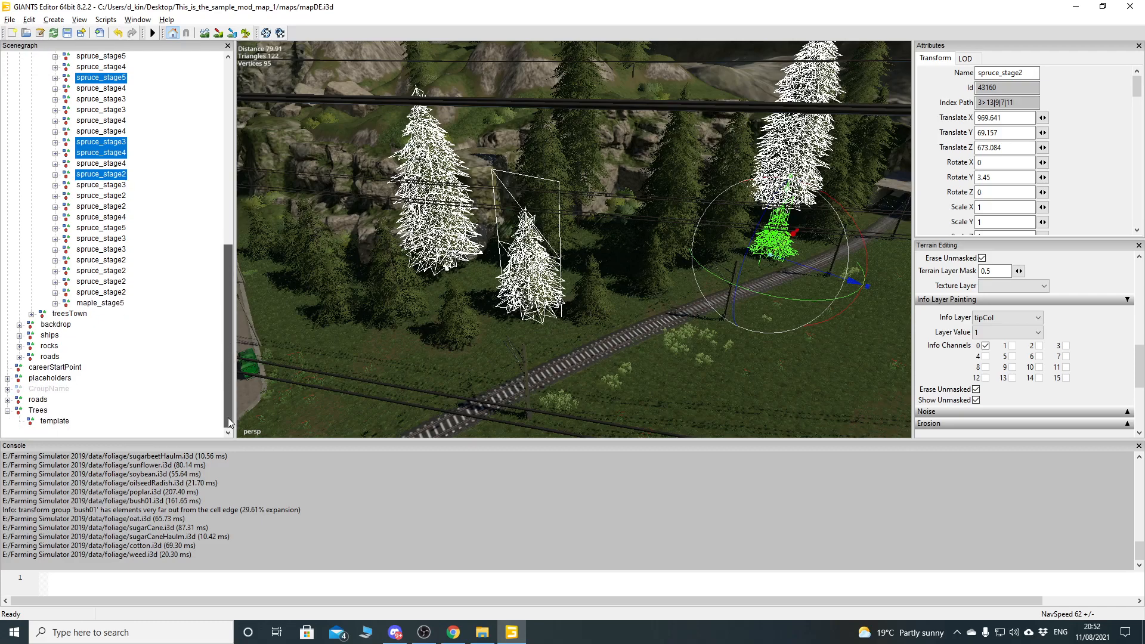
click(54, 421)
key(ctrl+v)
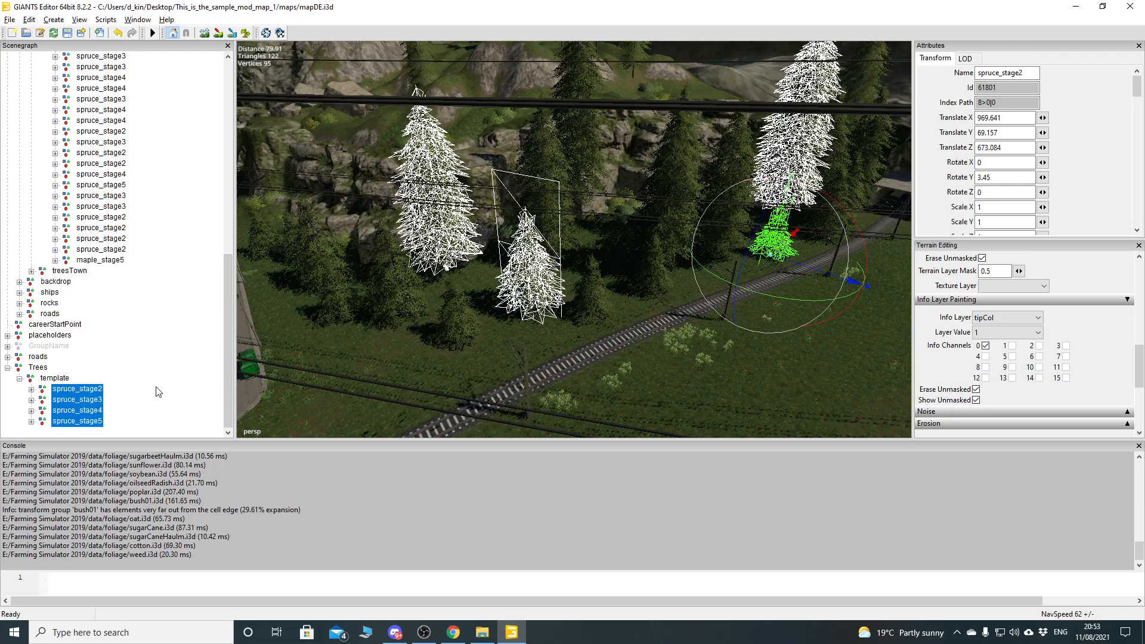
click(56, 379)
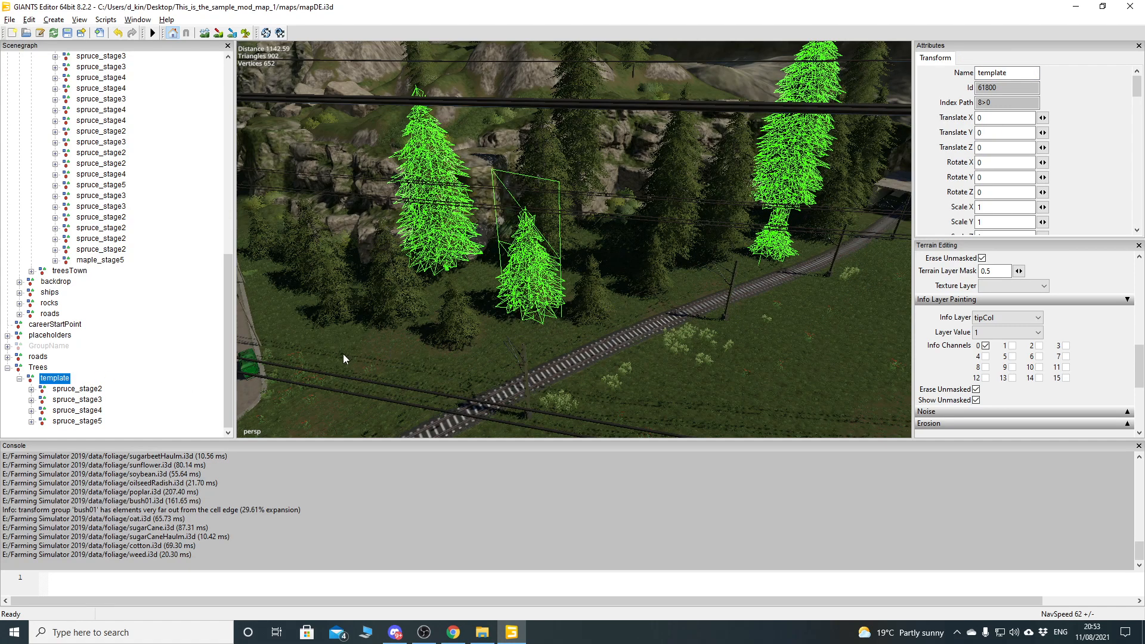
- Deselect the tree template, choose the fruitDensity info layer with layer value 1, and activate terrain info layer paint mode
click(165, 374)
alt+drag(535, 345, 491, 328)
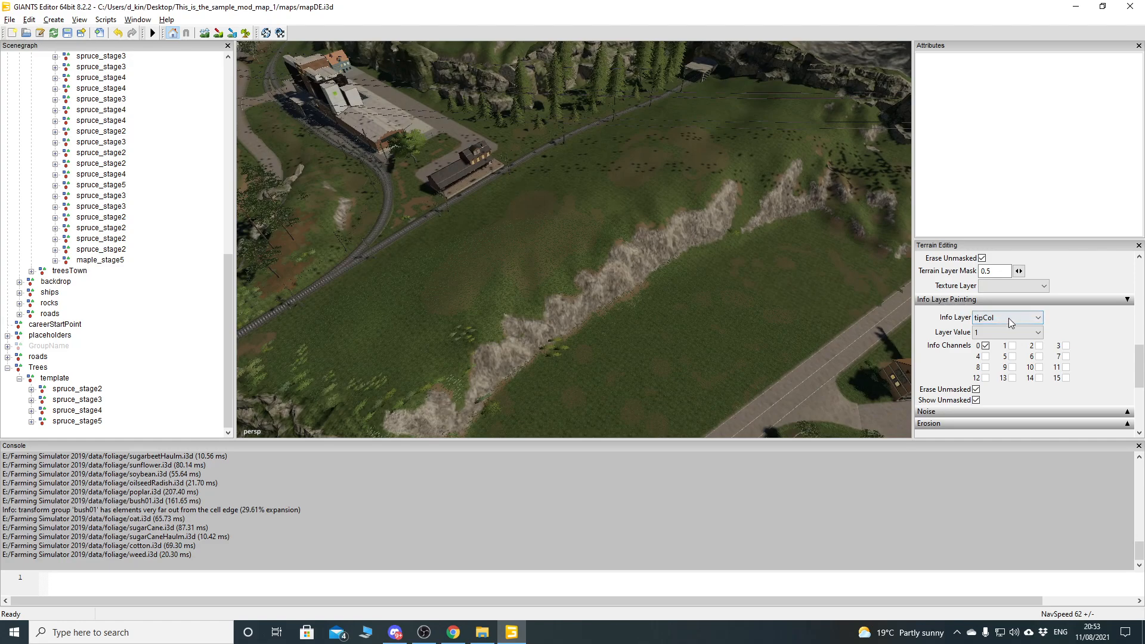
click(1001, 338)
click(996, 333)
click(996, 341)
click(991, 319)
click(991, 320)
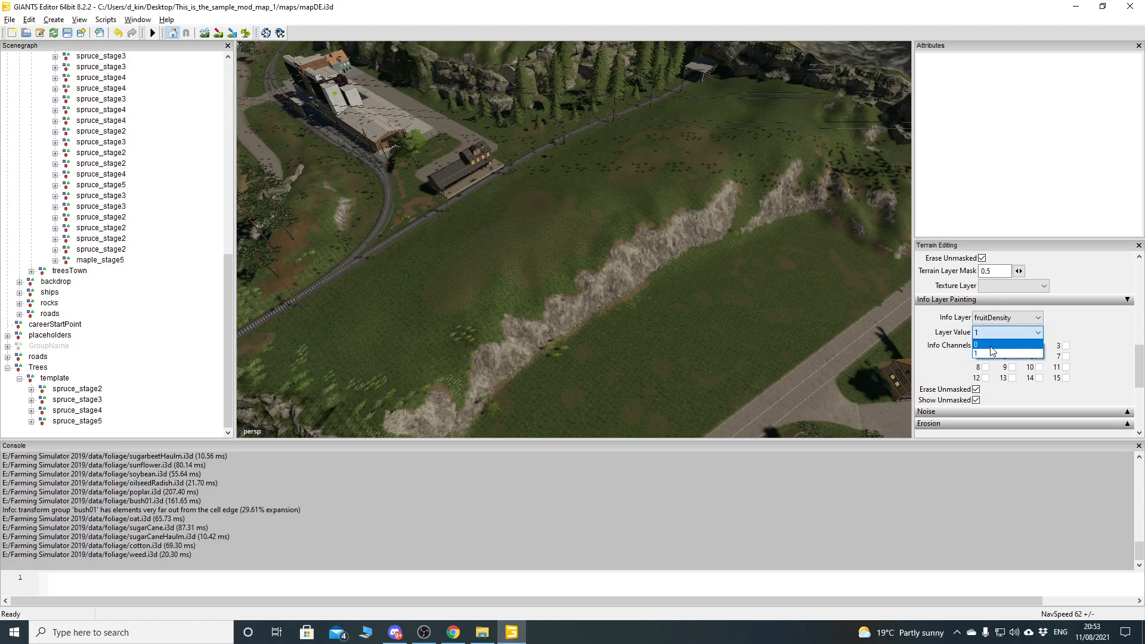
click(988, 353)
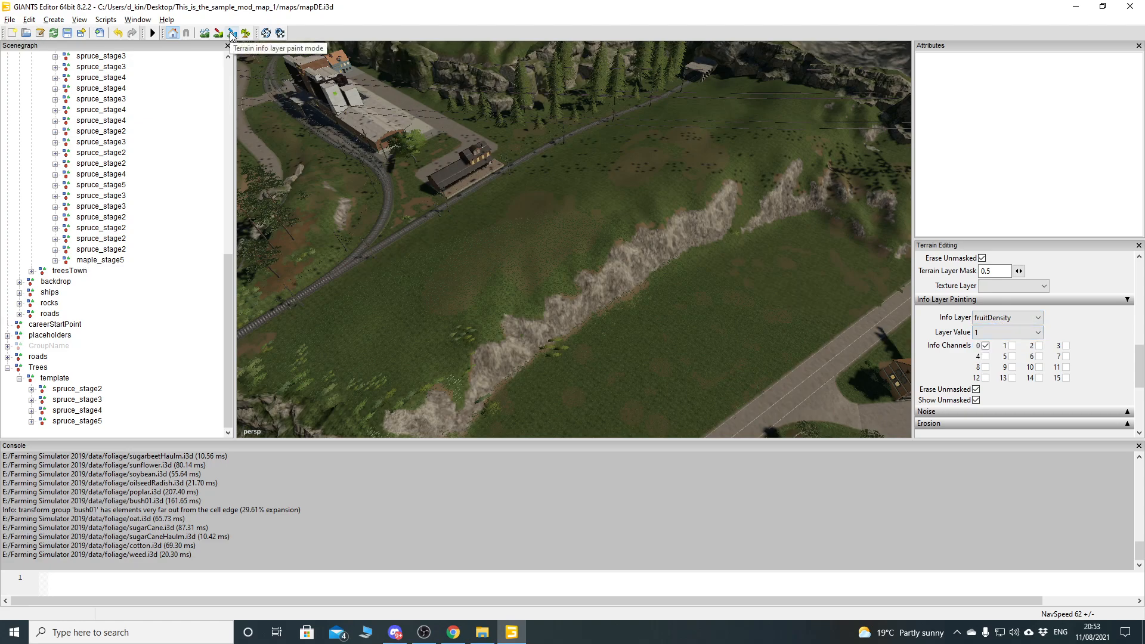
click(232, 33)
- Display the tipCol info layer on the terrain, return to fruitDensity and look through its available layer values
click(987, 319)
click(990, 328)
alt+drag(607, 279, 846, 338)
click(992, 318)
click(1003, 348)
click(1006, 332)
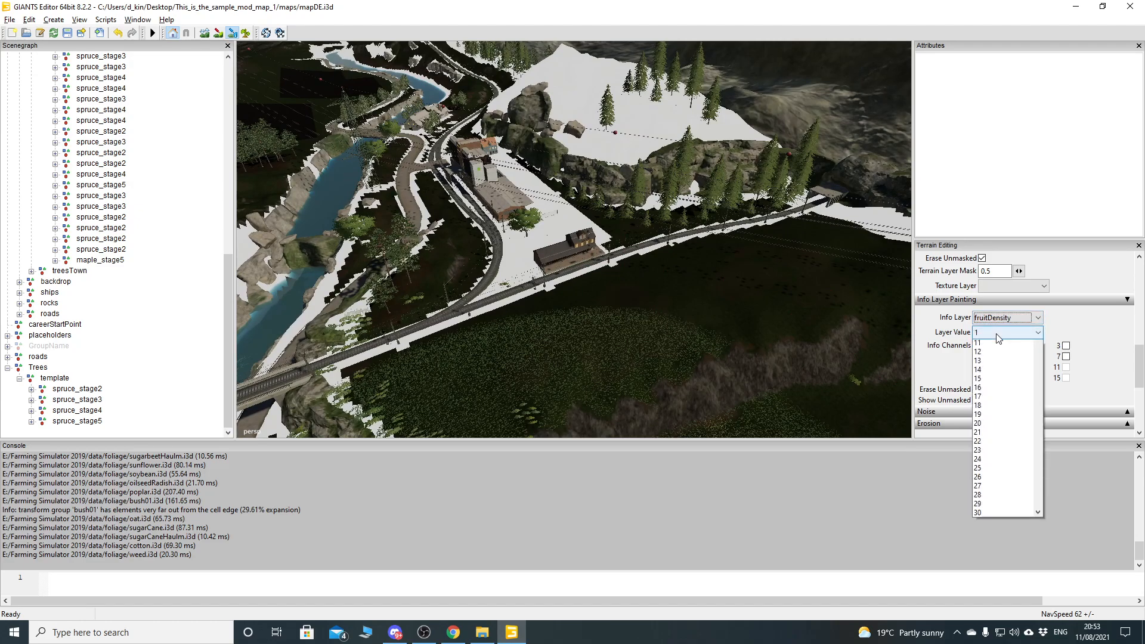
mouse_move(1041, 366)
mouse_down()
mouse_move(1036, 581)
mouse_move(1036, 352)
mouse_move(1036, 587)
mouse_move(1036, 353)
mouse_up()
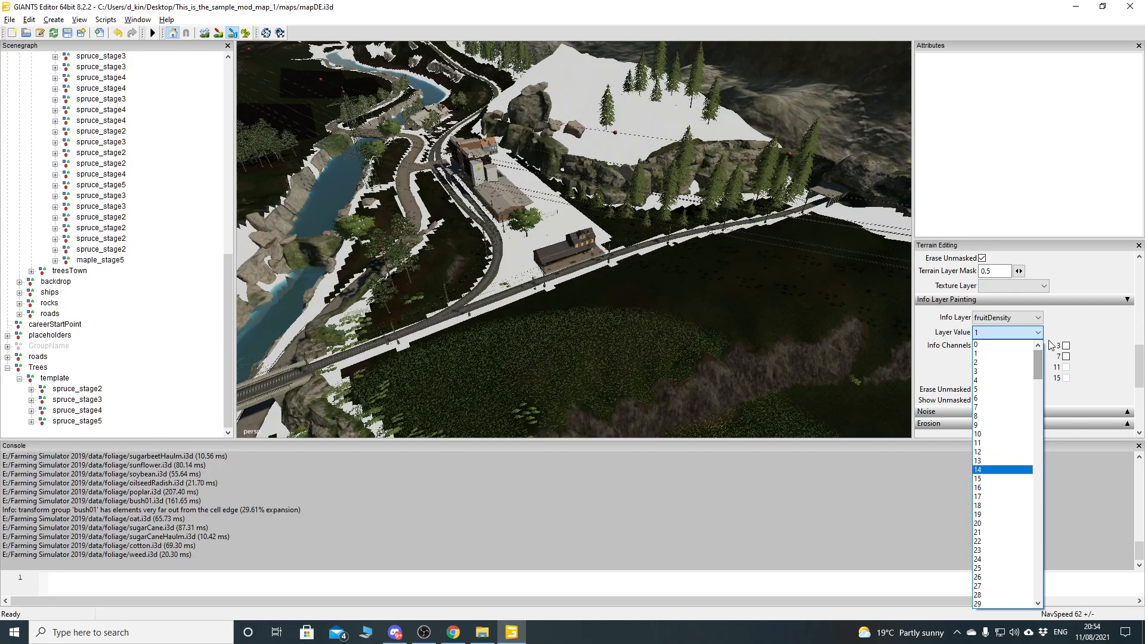
click(1065, 324)
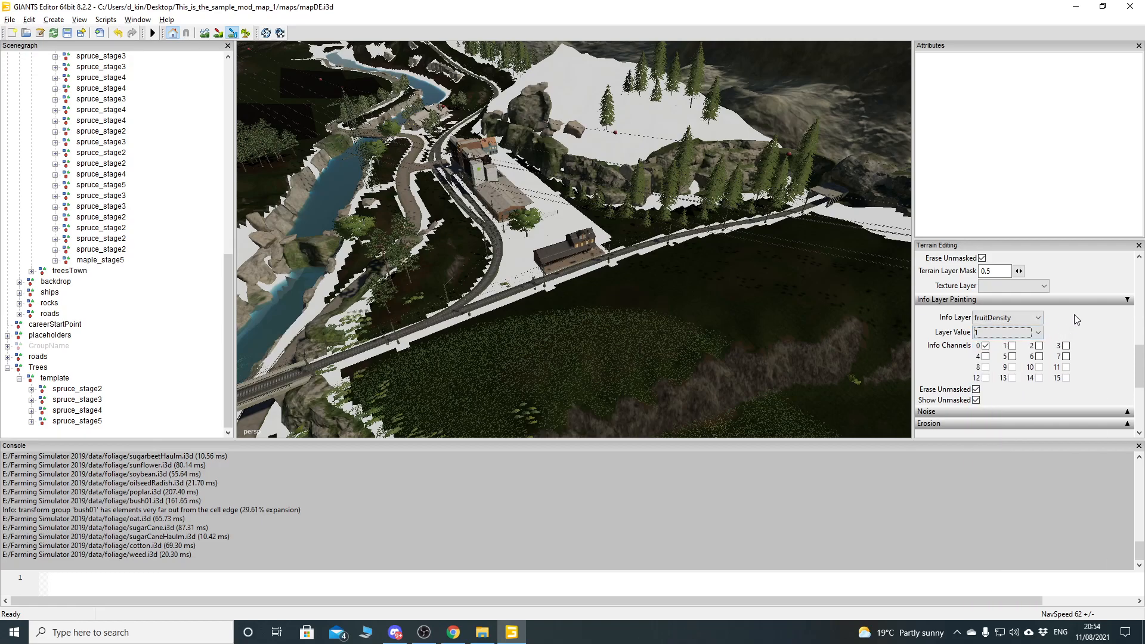
- Switch the info layer from fruitDensity to tipCol and examine its painted areas around the river, bridge and railway
click(1022, 317)
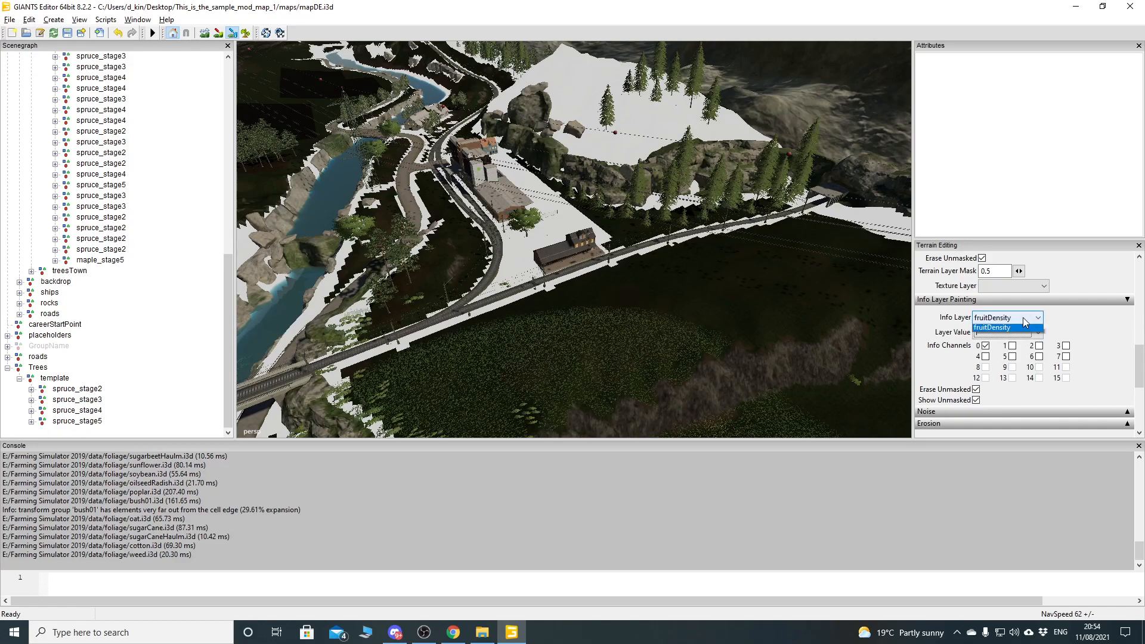
click(1012, 335)
click(1013, 317)
click(1008, 326)
click(1008, 332)
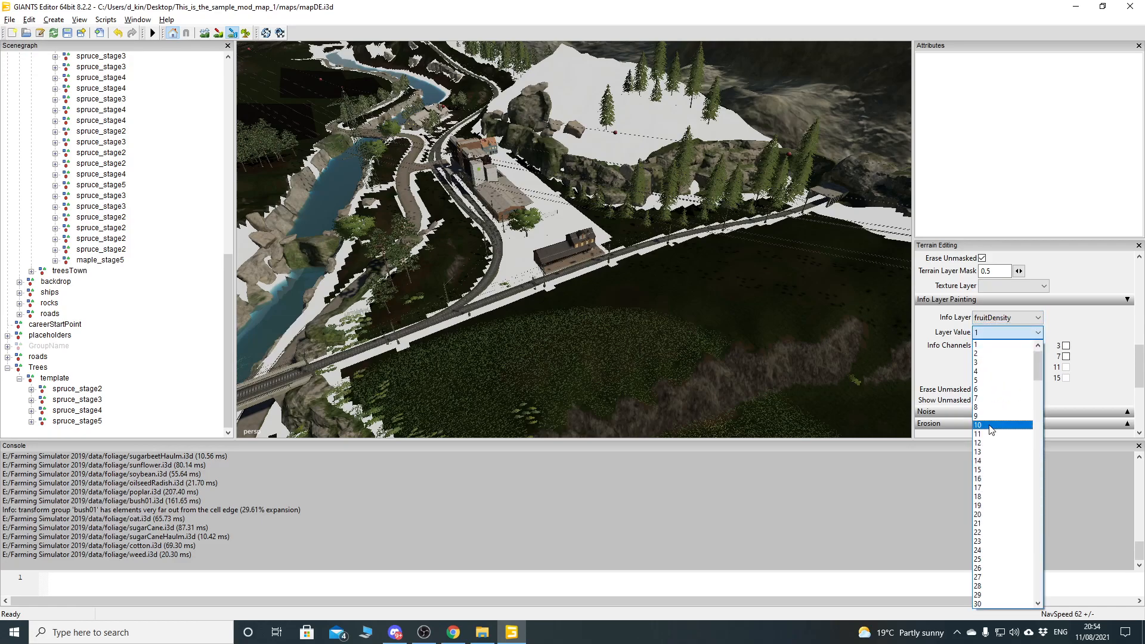
click(1013, 317)
click(1014, 317)
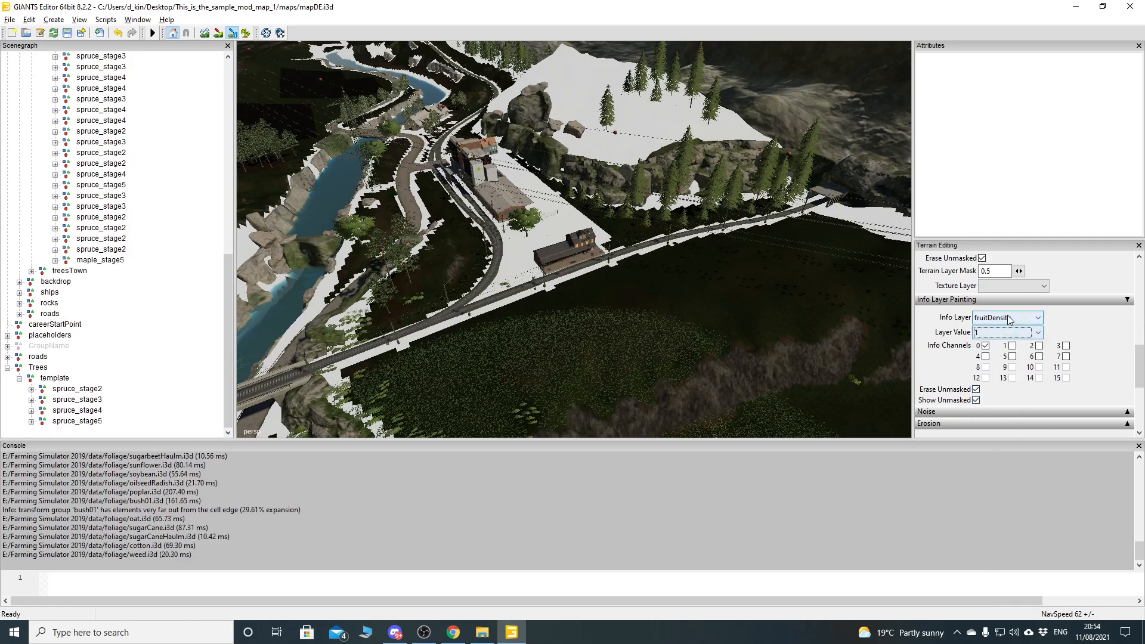
click(999, 330)
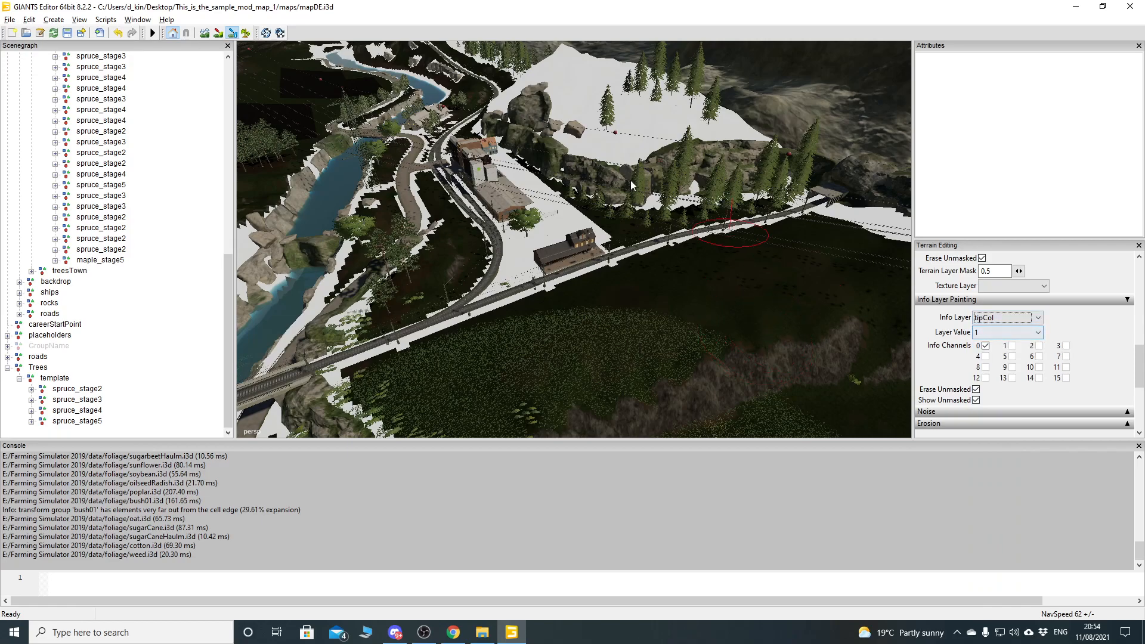
click(233, 34)
right_drag(621, 251, 571, 269)
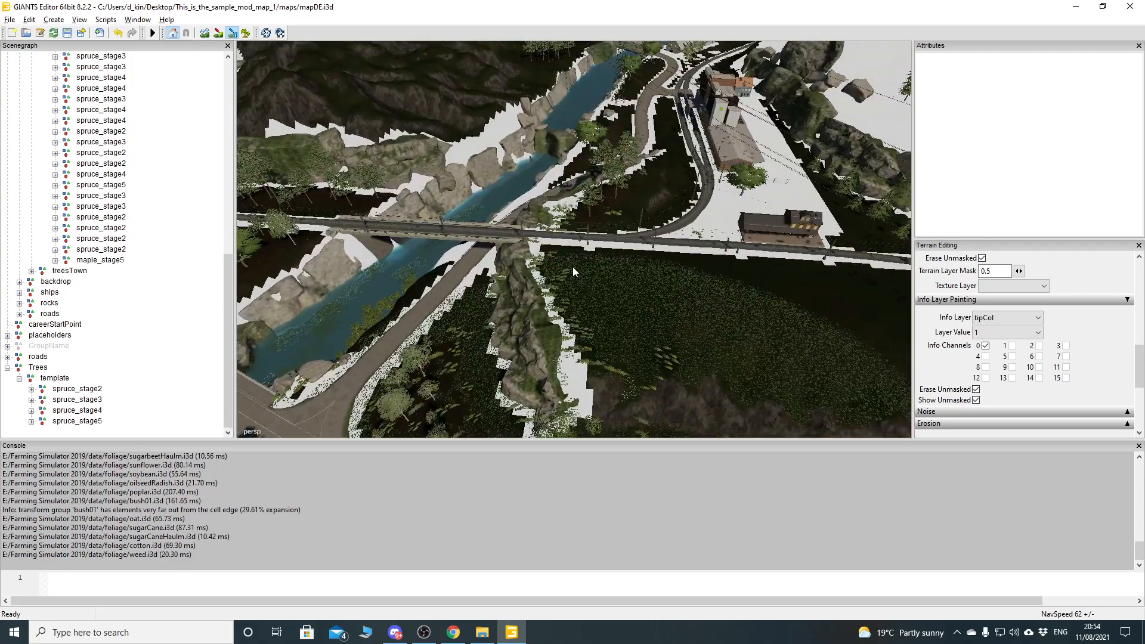
alt+drag(567, 255, 553, 238)
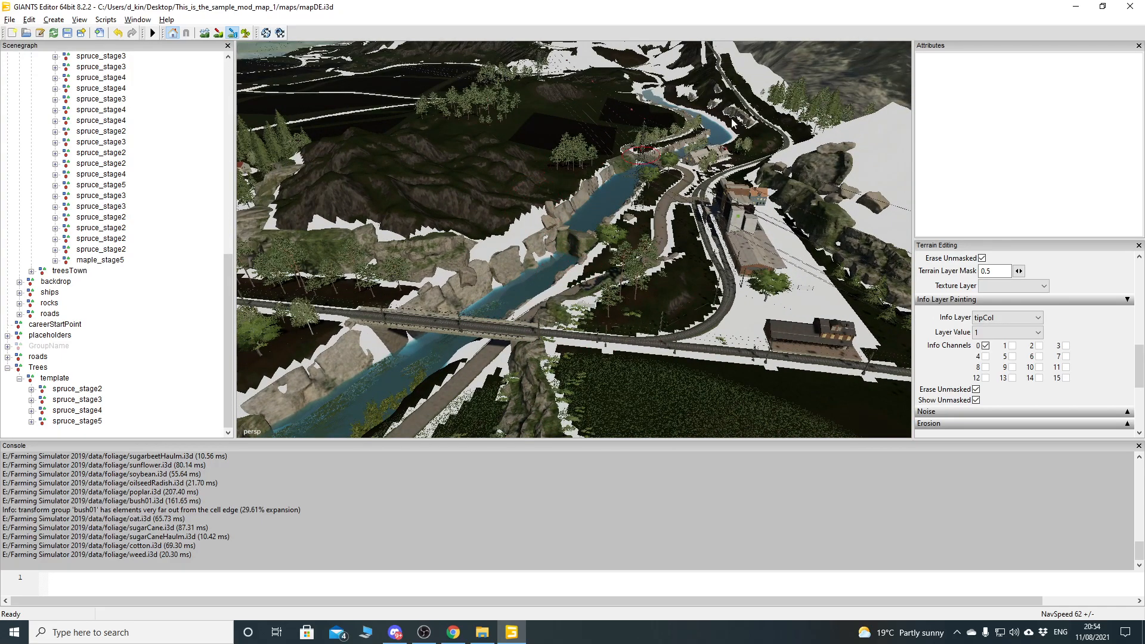
- Display the farmland info layer on the terrain for comparison and switch back to tipCol
click(1007, 317)
click(996, 337)
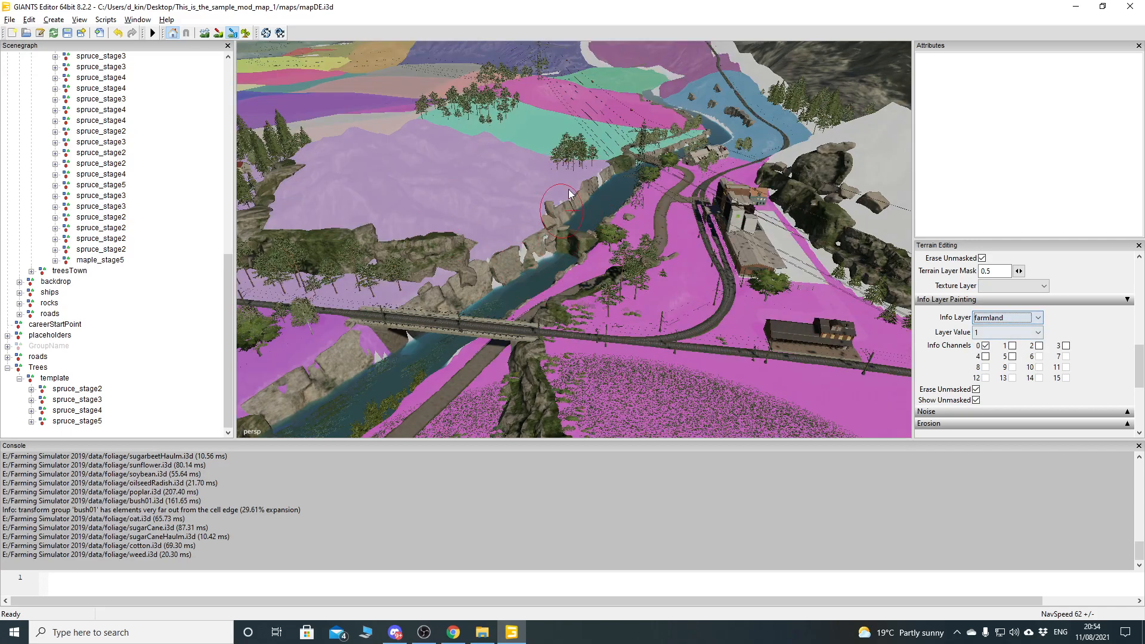
click(1007, 317)
click(998, 328)
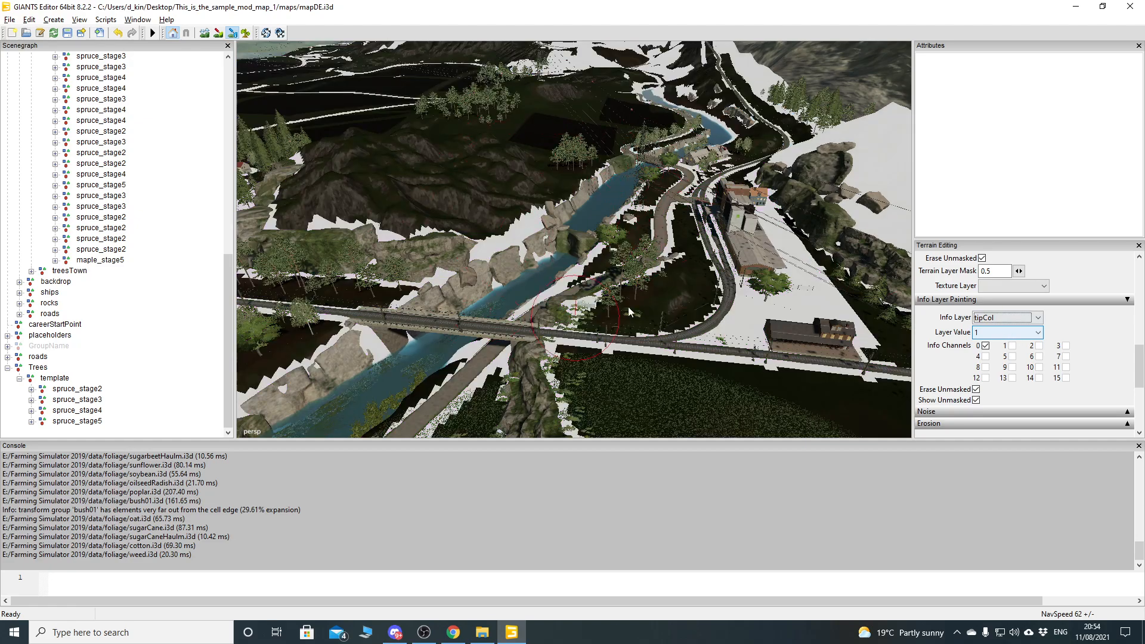
- Switch the info layer to fruitDensity and look through its layer values, keeping value 1
click(1005, 317)
click(1006, 338)
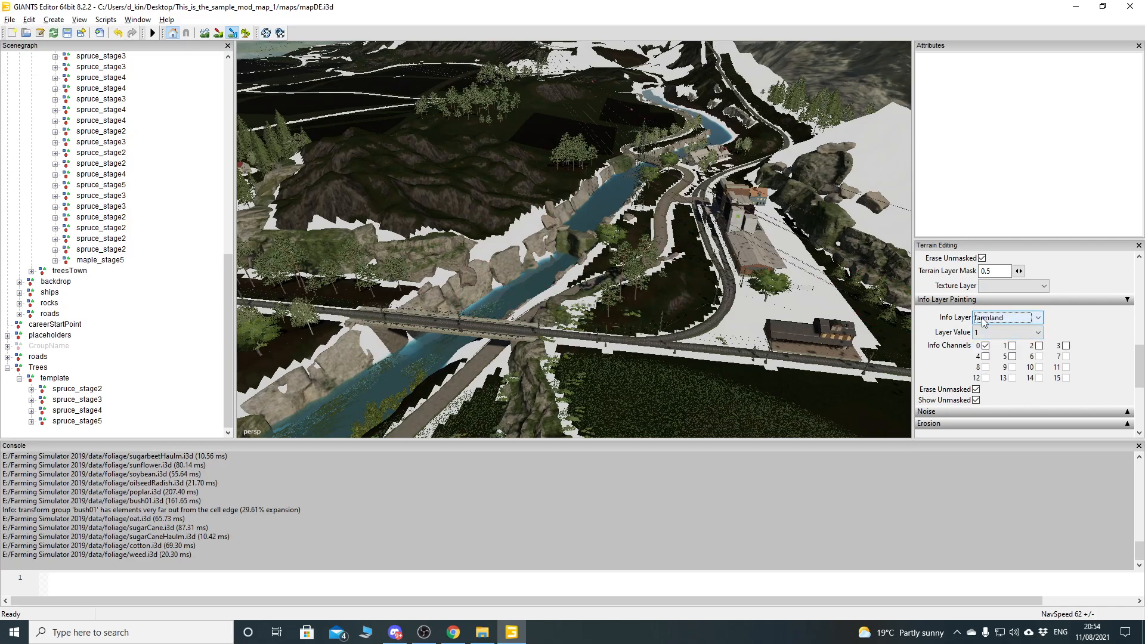
click(998, 319)
click(1000, 348)
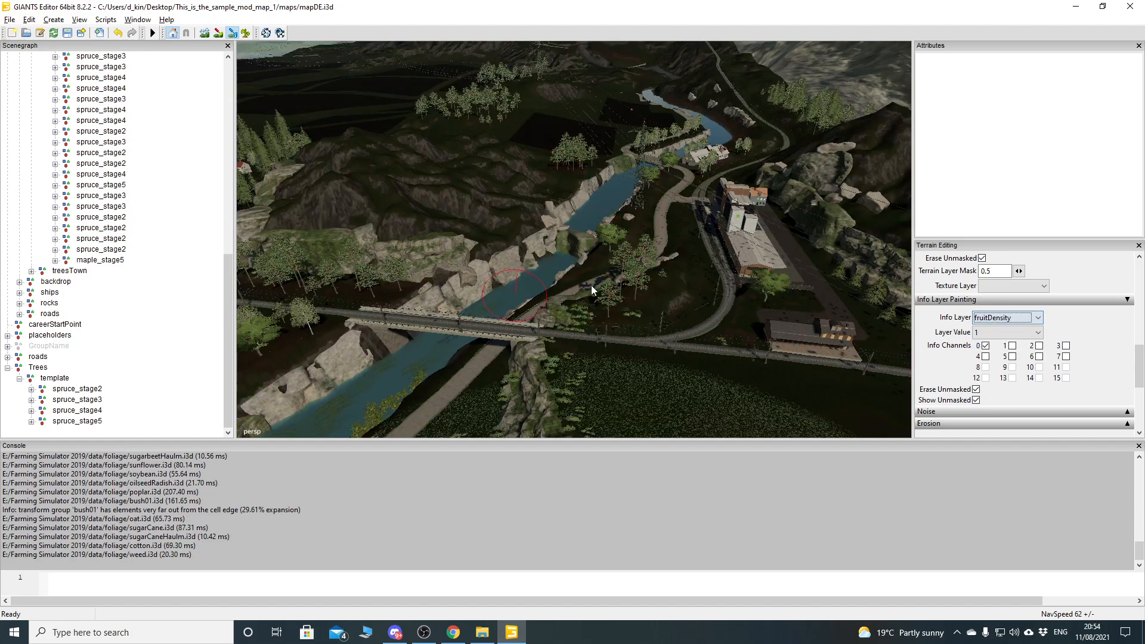
click(983, 334)
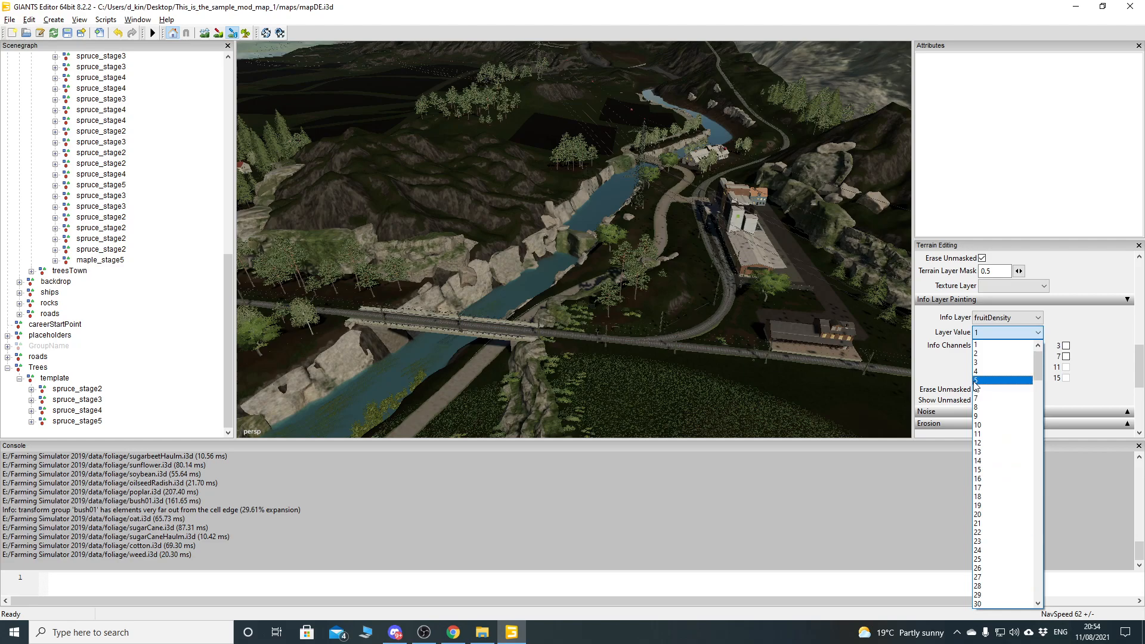
click(989, 335)
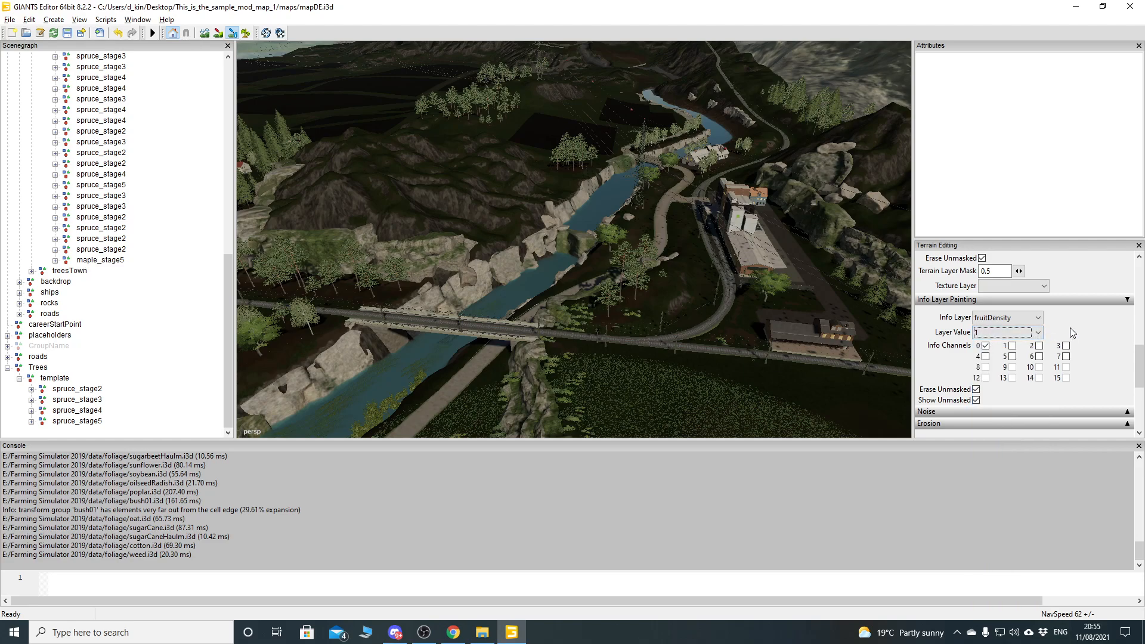
- Paint a long strip of fruitDensity layer value 1 across the grass between the railway and the rocky slope
mouse_move(706, 216)
alt+mouse_down()
mouse_move(650, 245)
mouse_move(639, 323)
mouse_move(488, 312)
mouse_move(714, 183)
mouse_move(743, 180)
mouse_move(553, 242)
mouse_move(644, 193)
mouse_move(626, 269)
mouse_move(663, 254)
mouse_move(670, 272)
mouse_move(649, 288)
mouse_move(616, 286)
alt+mouse_up()
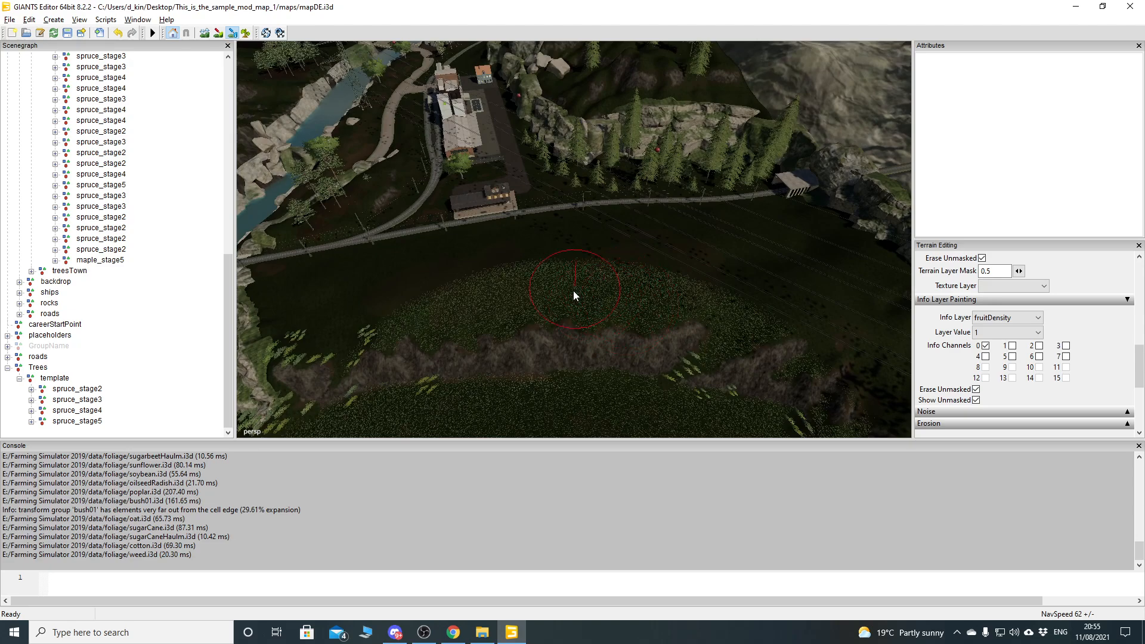
alt+drag(627, 262, 605, 267)
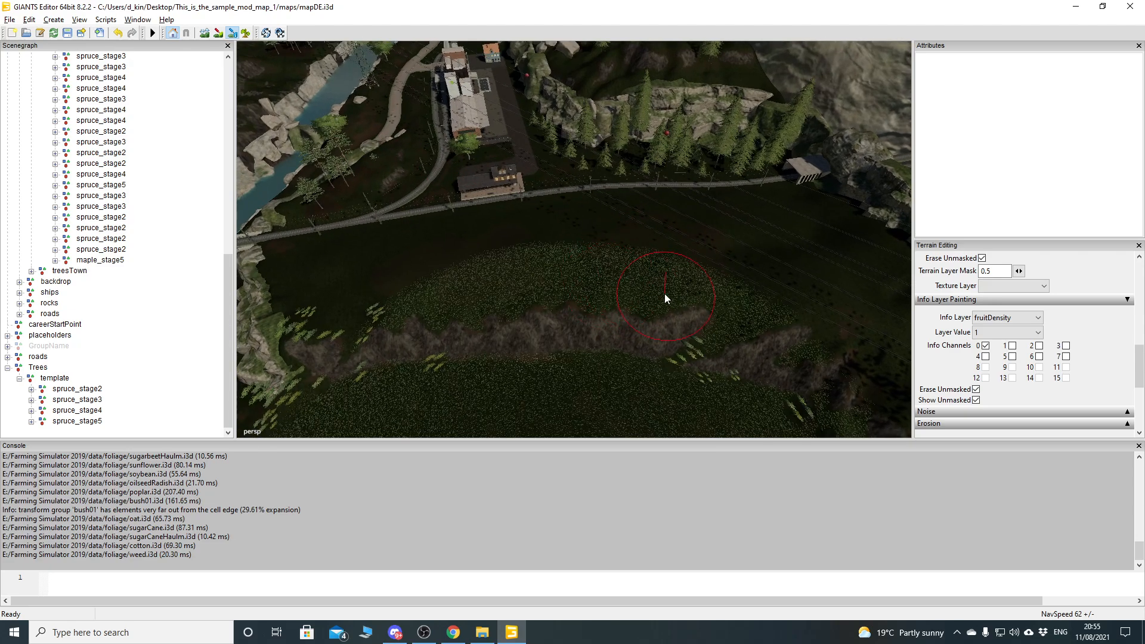
click(1004, 336)
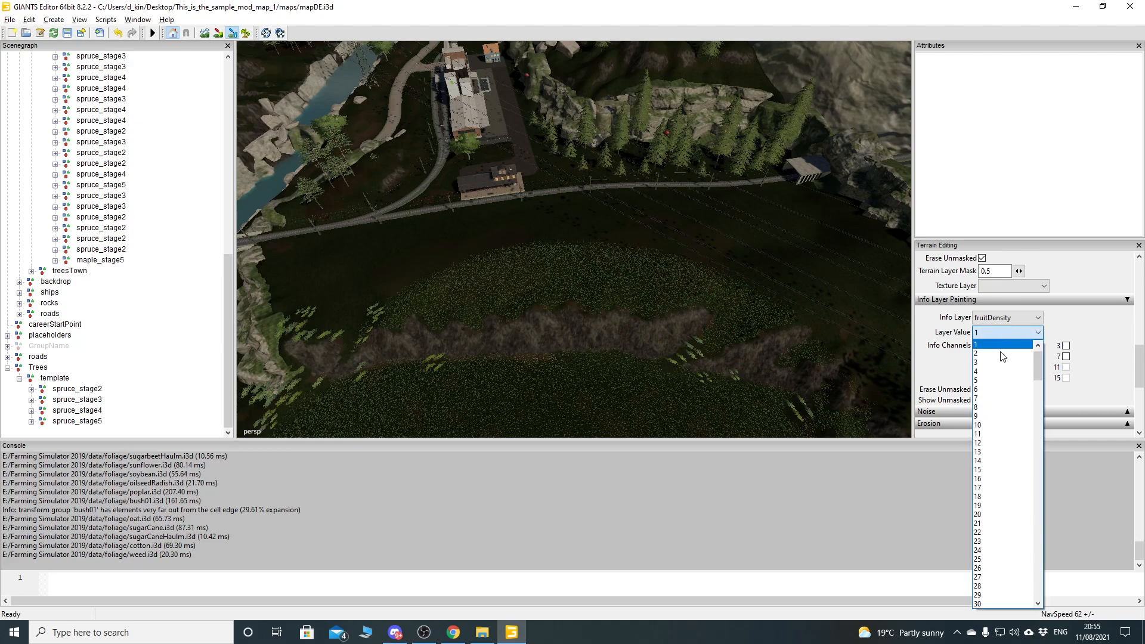
click(995, 332)
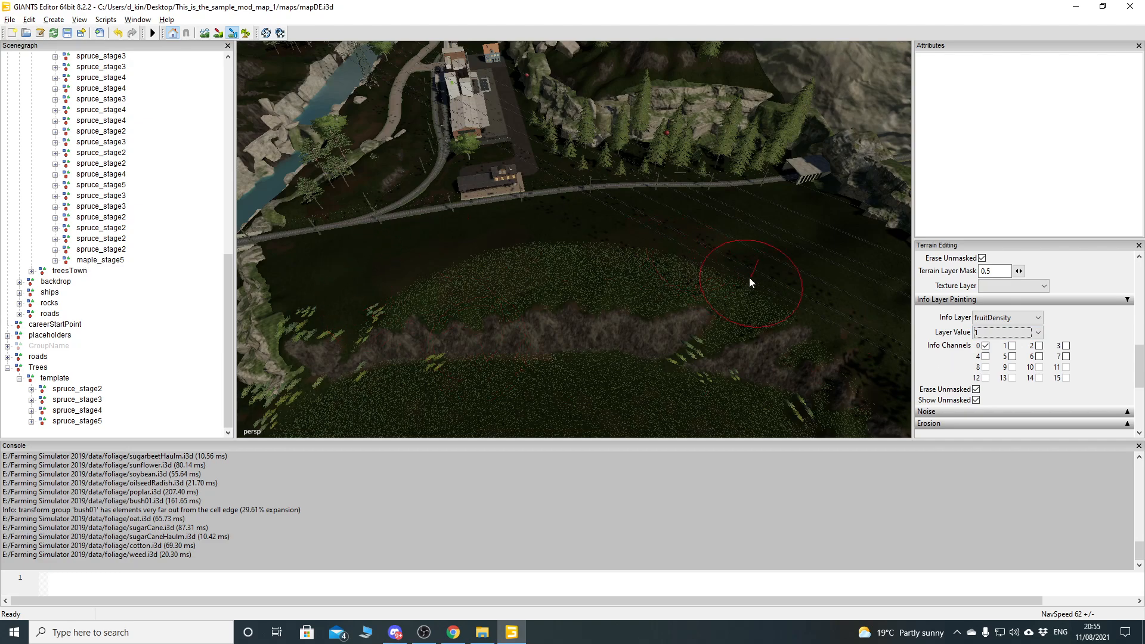
mouse_move(400, 266)
mouse_down()
mouse_move(672, 248)
mouse_move(832, 268)
mouse_up()
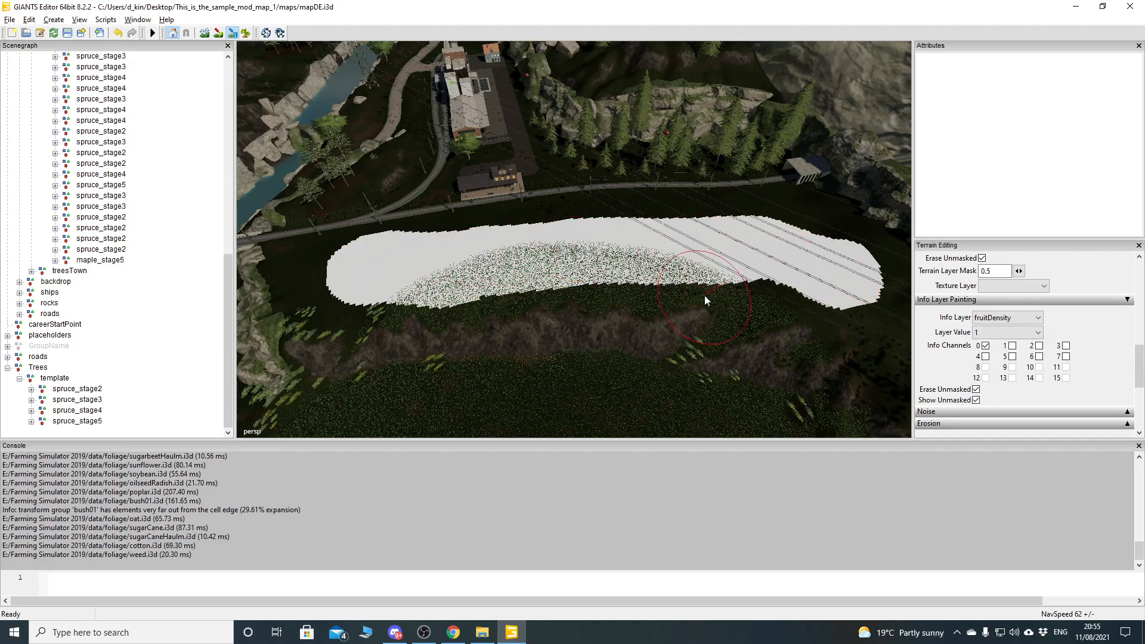
mouse_move(557, 302)
alt+mouse_down()
mouse_move(589, 279)
mouse_move(540, 321)
alt+mouse_up()
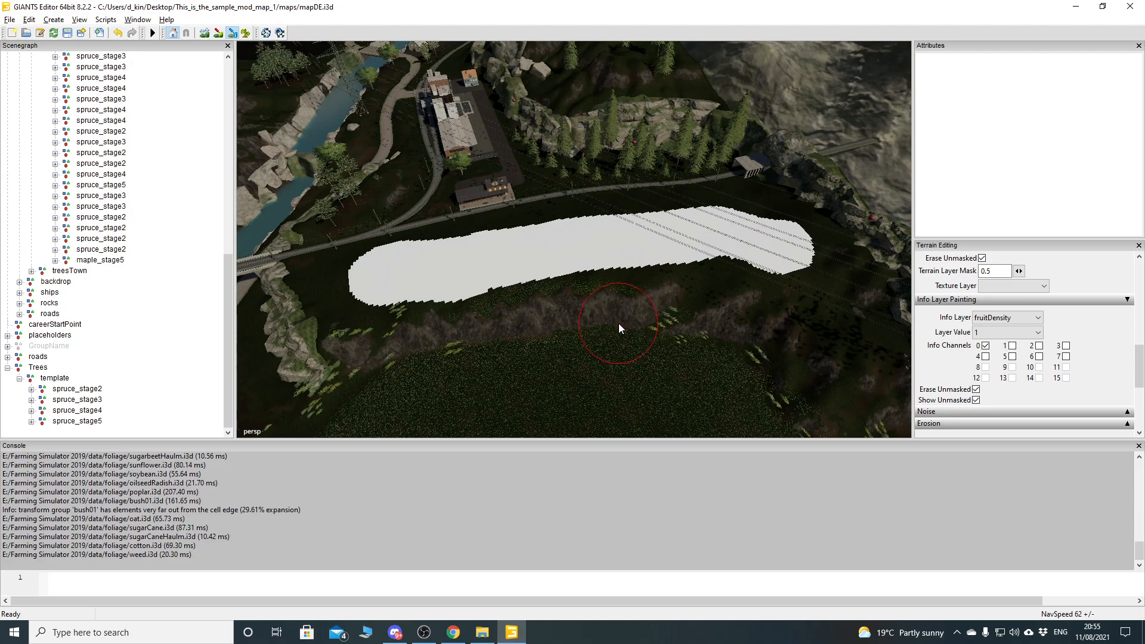
- Switch to File Explorer, open the mapDE folder inside maps and select fruitDensity.grle
click(482, 632)
double_click(170, 131)
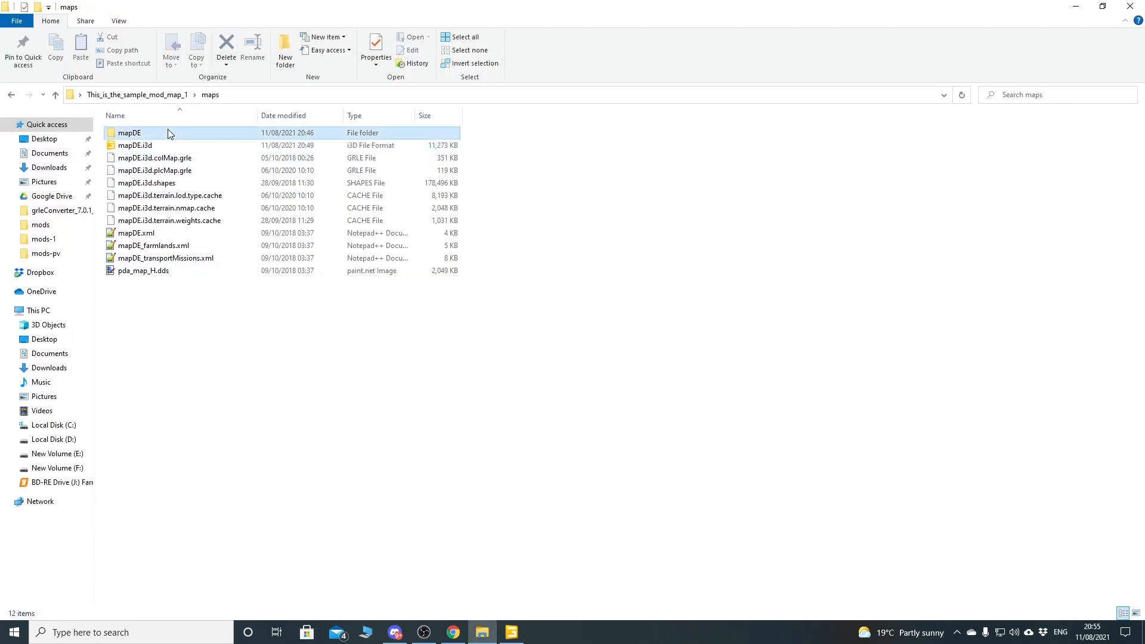
click(987, 223)
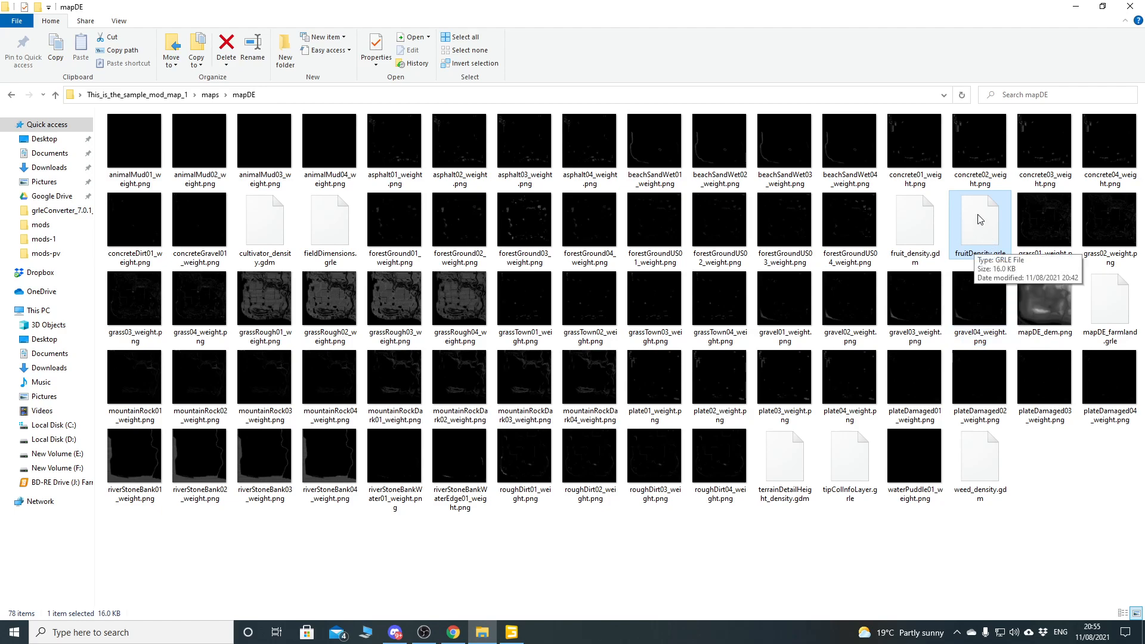
- Return to GIANTS Editor and save the mapDE.i3d scene with the painted info layer
click(511, 632)
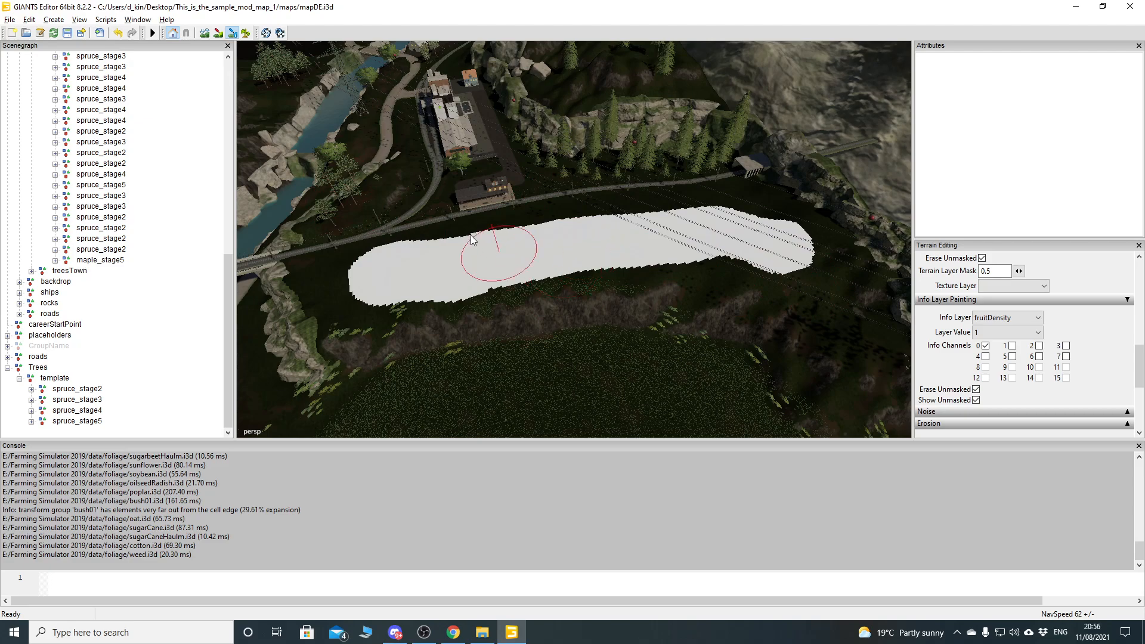
click(66, 33)
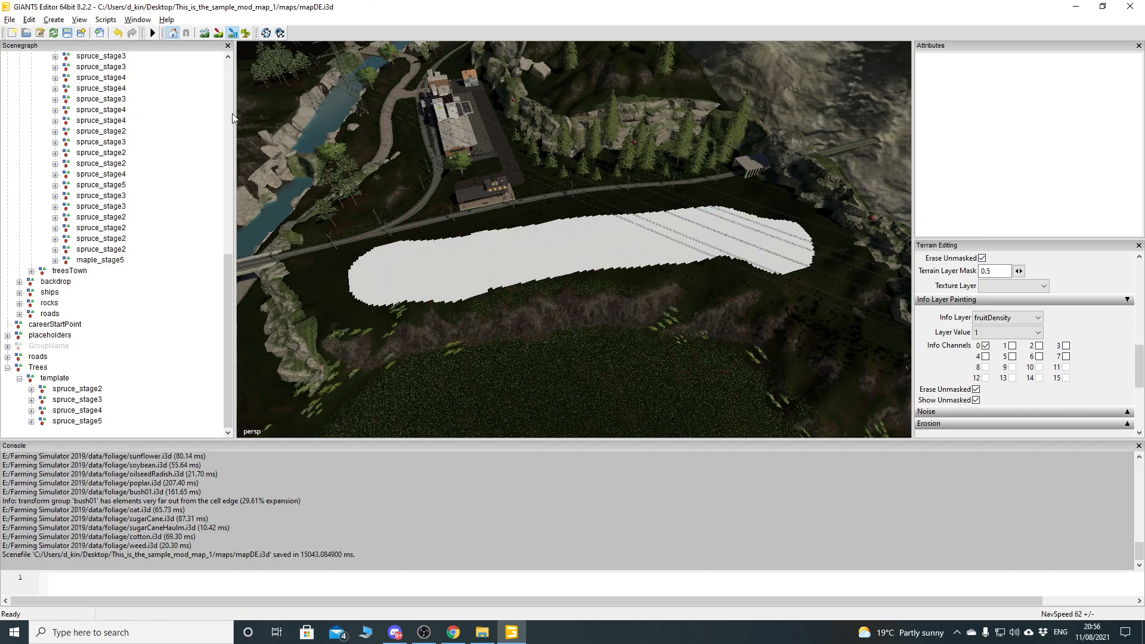
- Open the shared user script Tree Creator in the Script Editor, maximize the editor and enlarge the code text
click(135, 21)
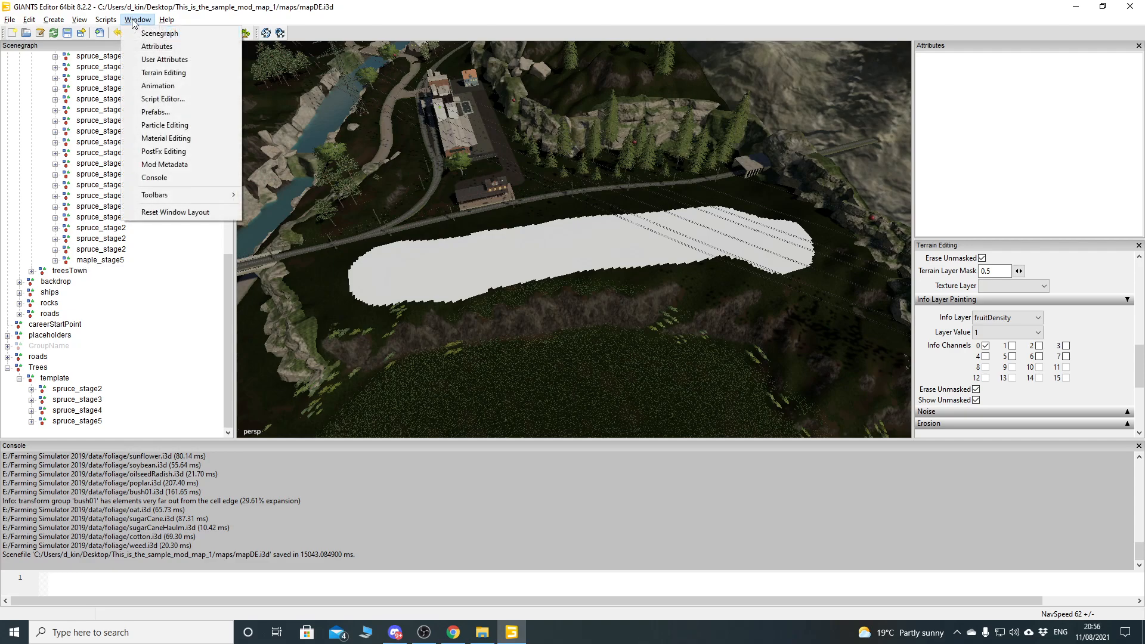
click(173, 98)
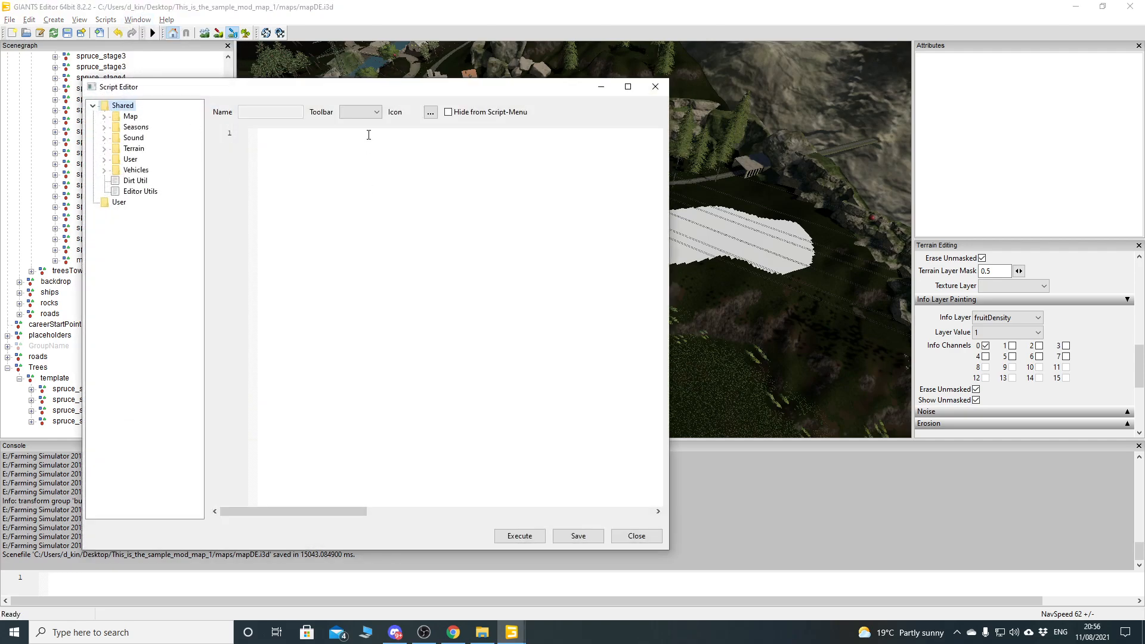
drag(367, 87, 597, 71)
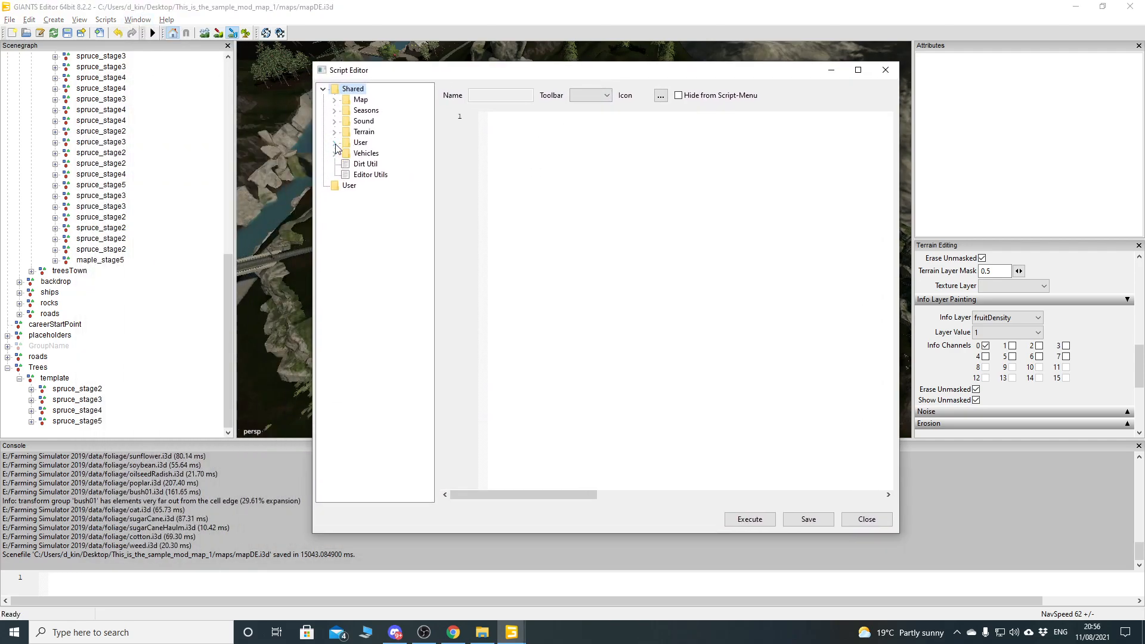
click(334, 144)
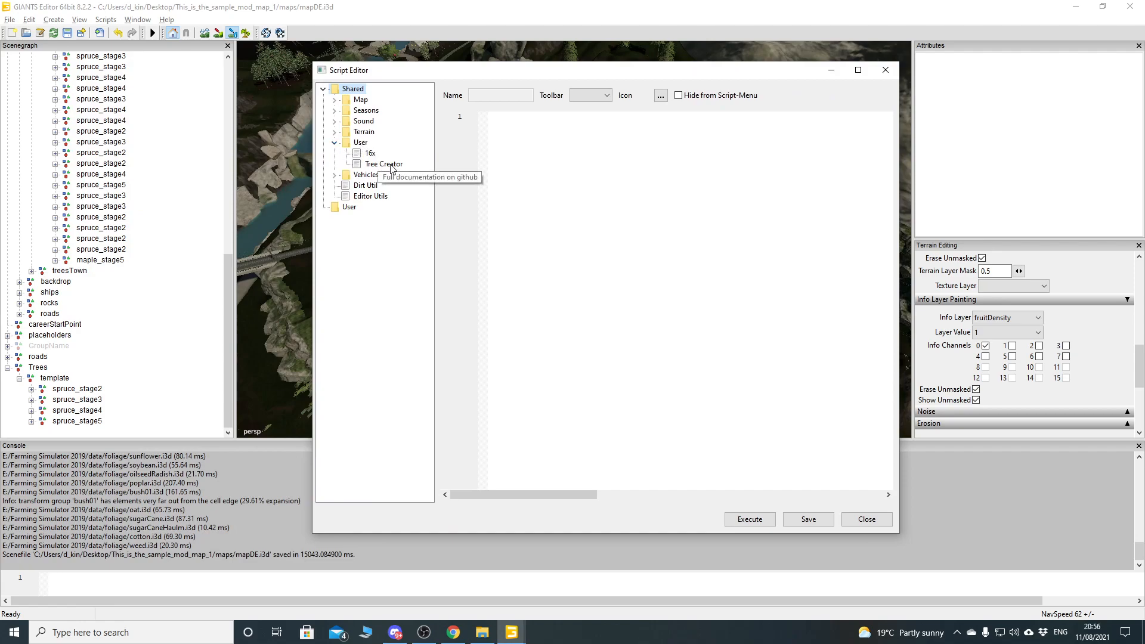
click(383, 164)
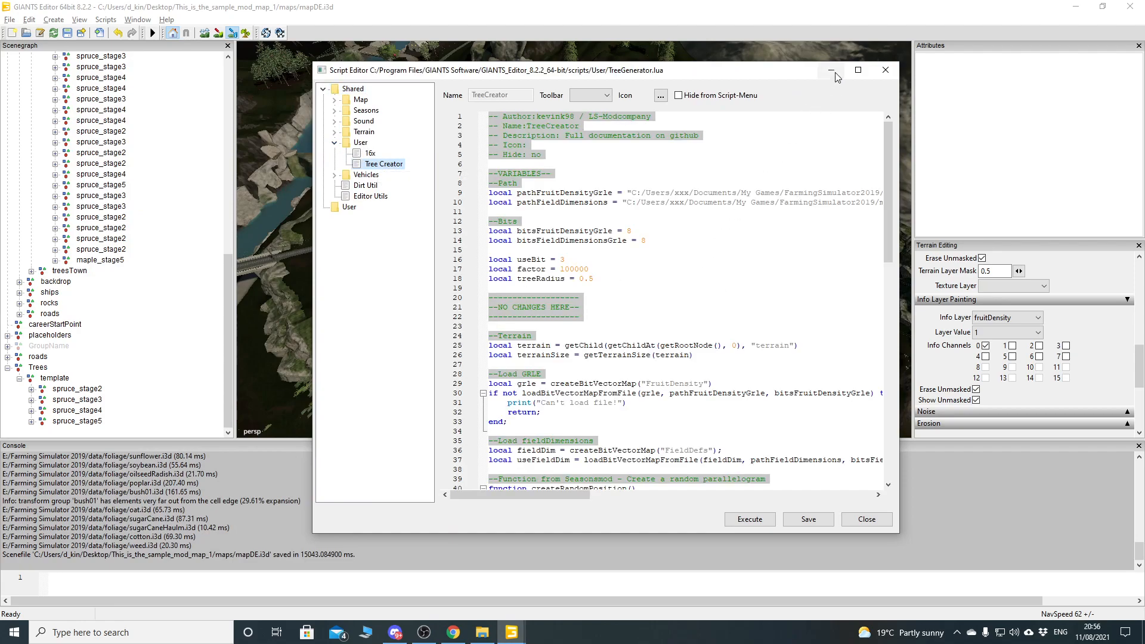
click(858, 70)
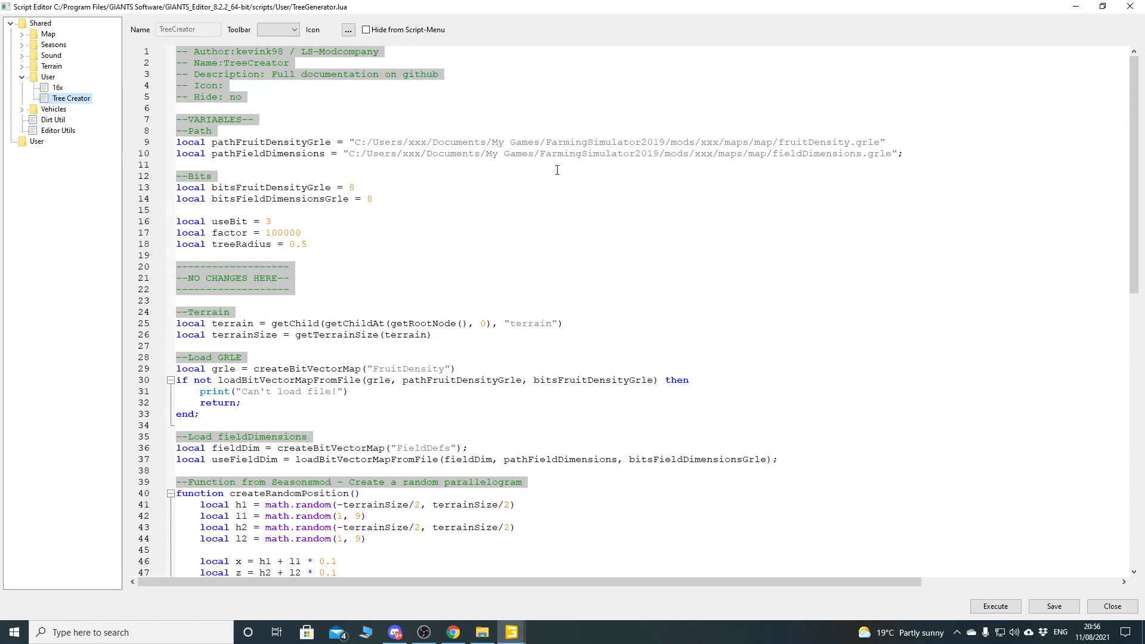
ctrl+scroll(558, 169, up, 3)
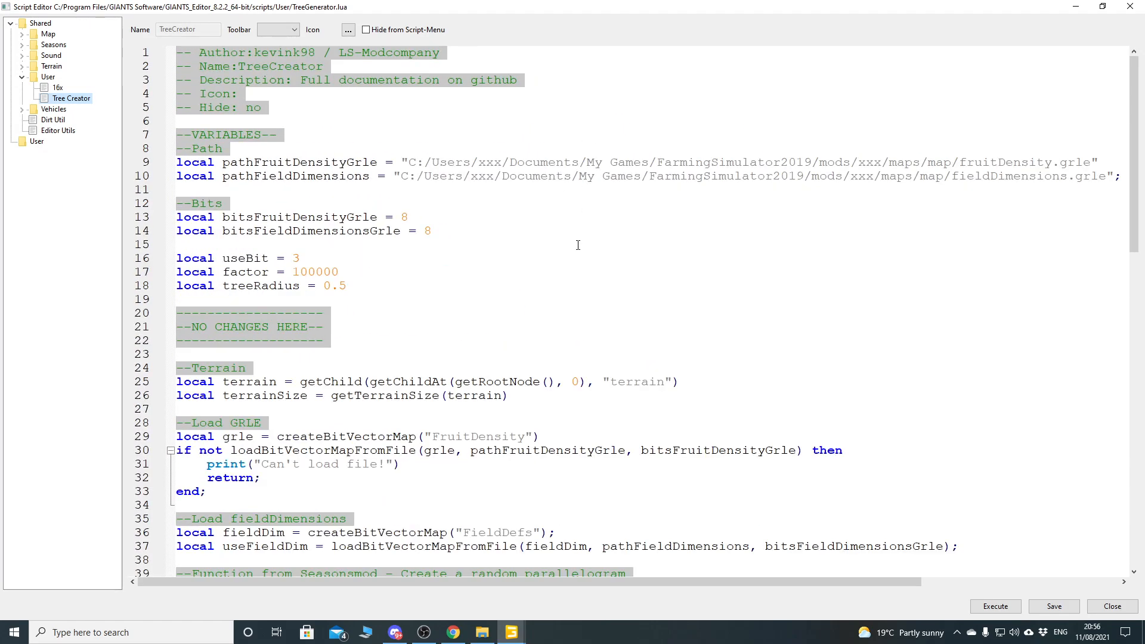
- Copy the mapDE folder's address as text from File Explorer and paste it into a blank Notepad++ document
ctrl+scroll(578, 243, down, 1)
ctrl+scroll(595, 257, up, 1)
mouse_move(482, 633)
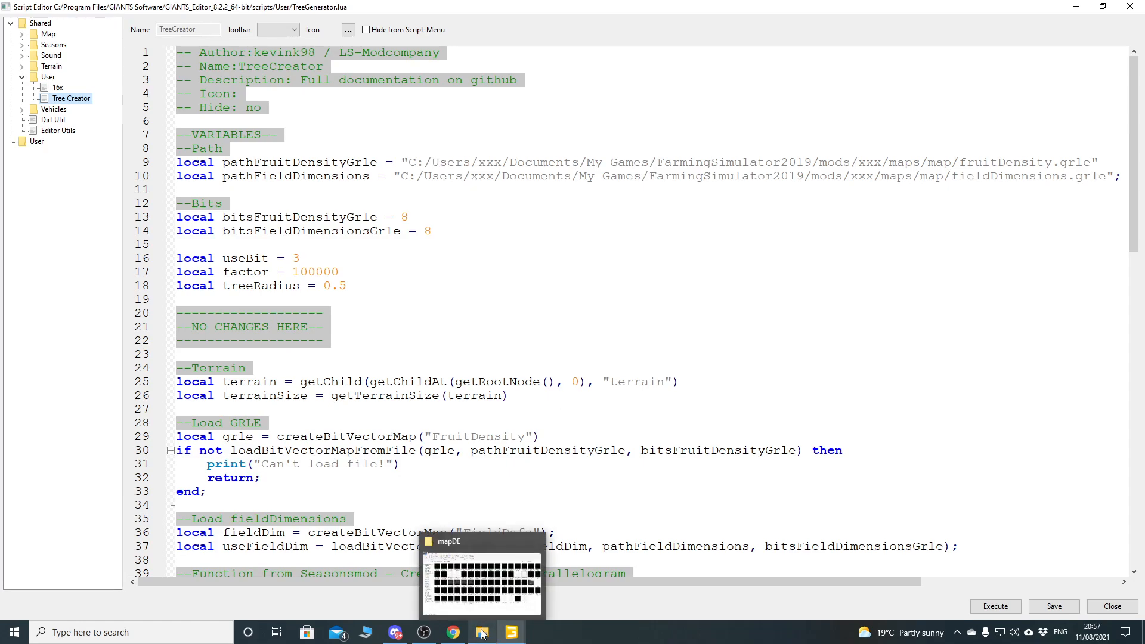
click(482, 634)
right_click(244, 96)
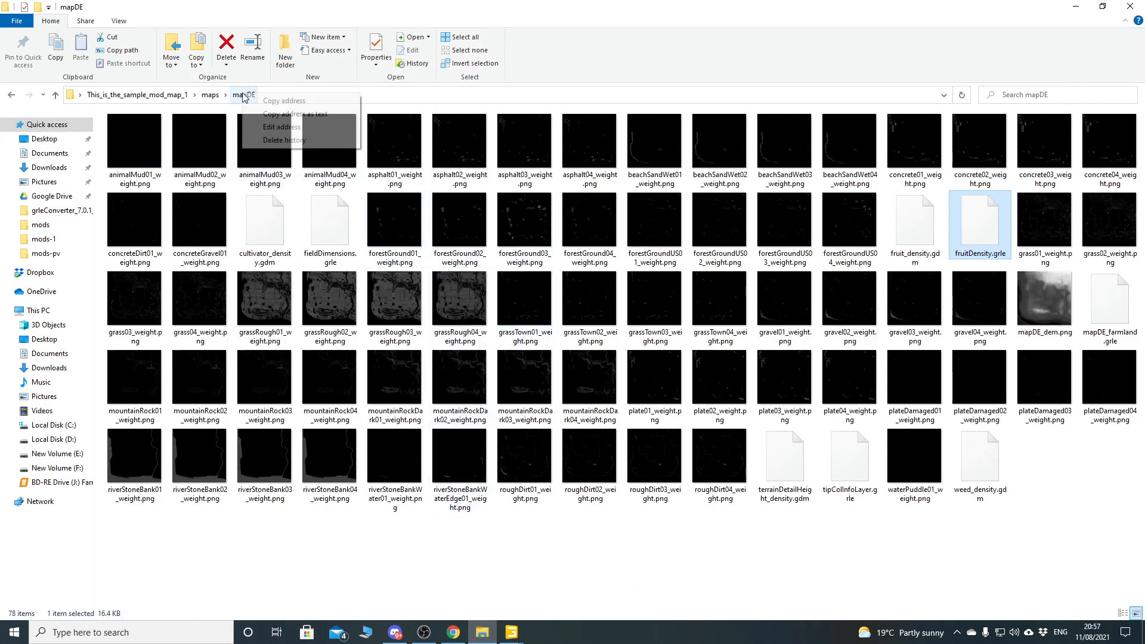
click(288, 118)
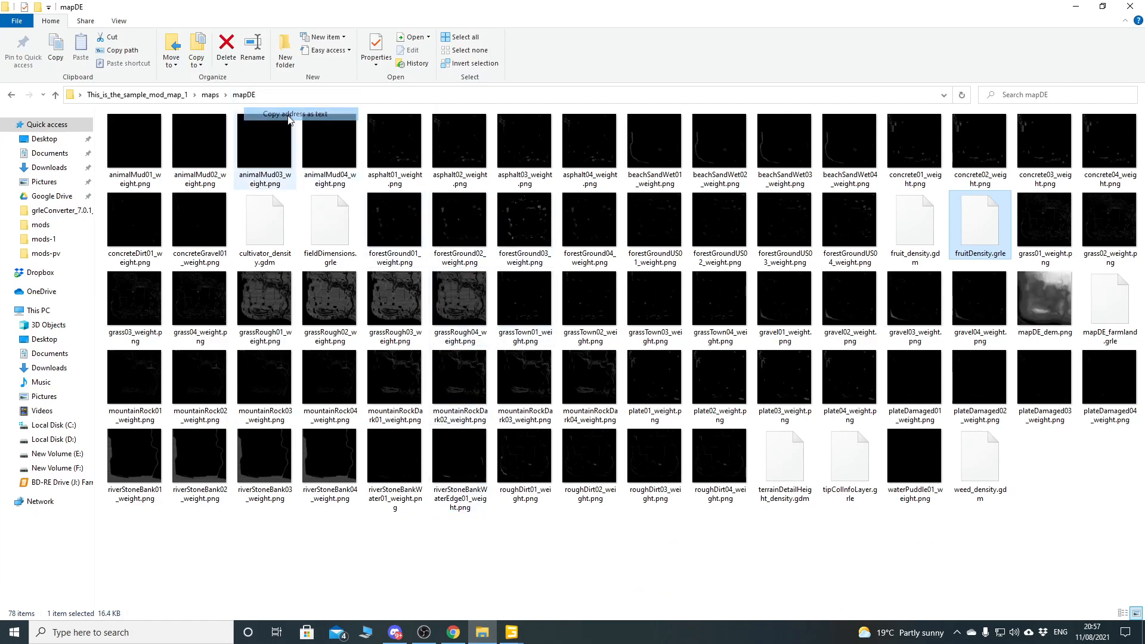
click(134, 631)
click(175, 329)
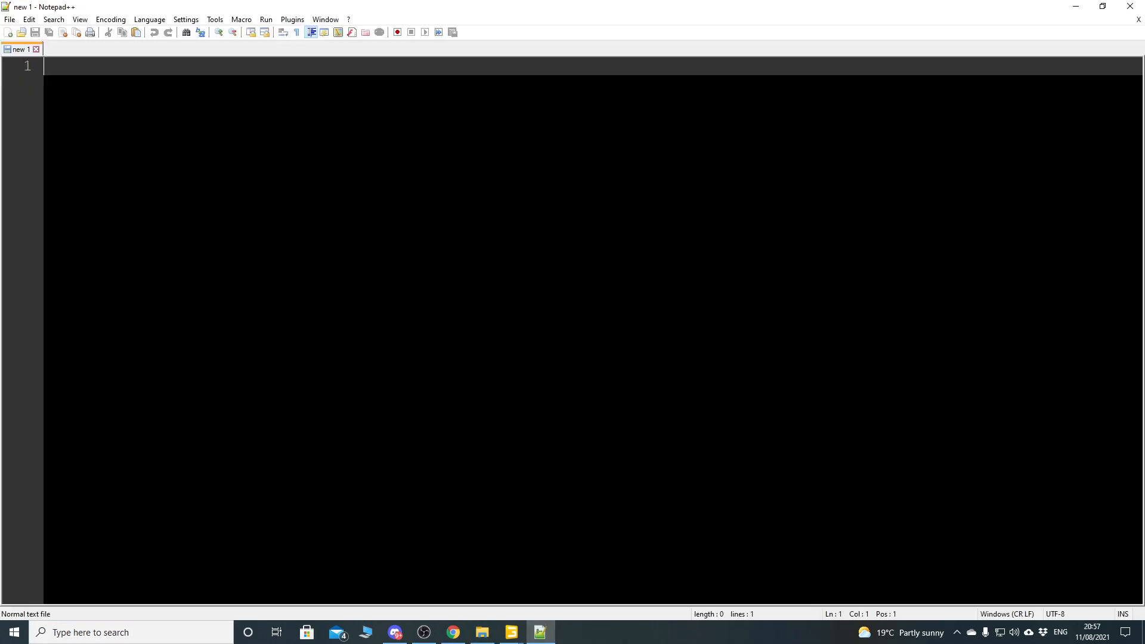
key(ctrl+v)
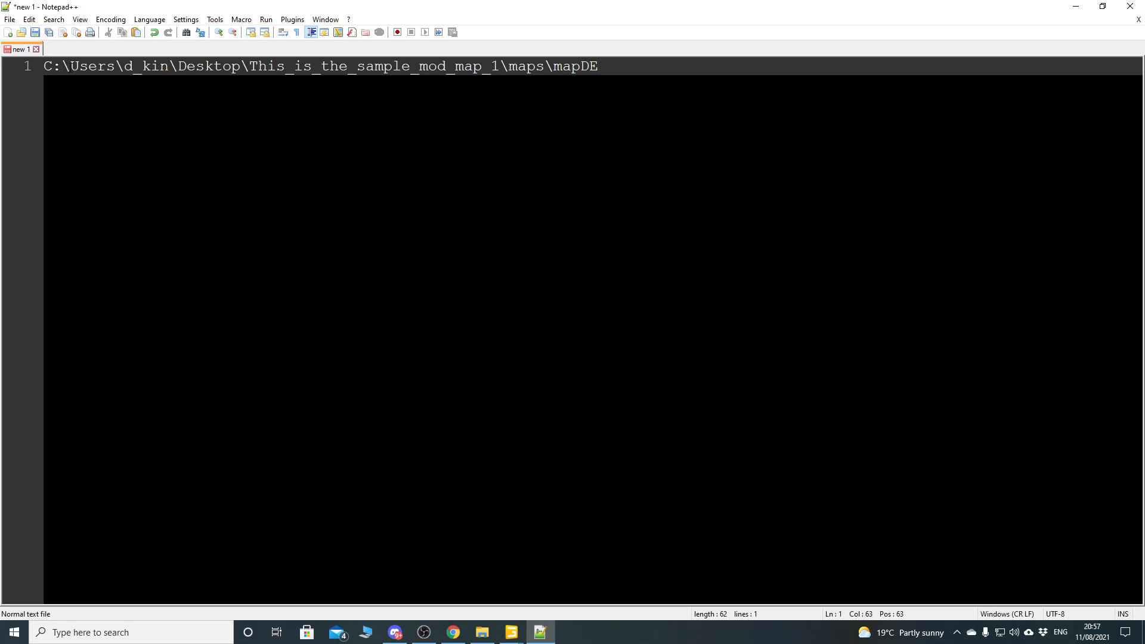
- Replace every backslash in the pasted Notepad++ path with a forward slash, matching the path format used in the Tree Creator script
click(511, 632)
click(582, 543)
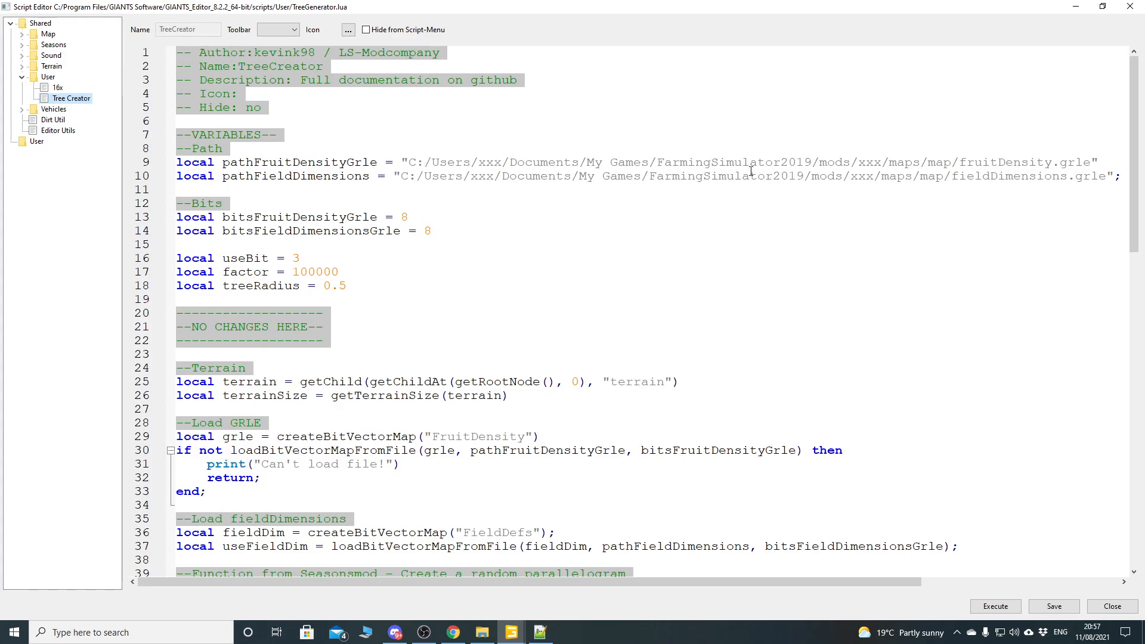
key(alt+Tab)
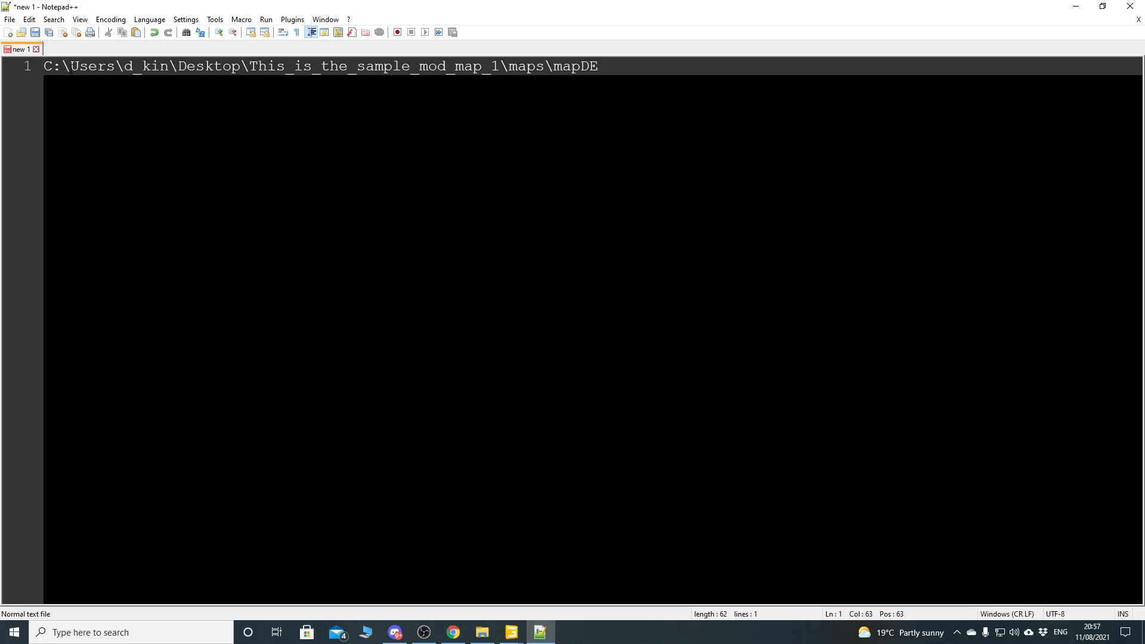
drag(71, 66, 61, 66)
key(ctrl+f)
drag(827, 80, 557, 148)
click(468, 158)
key(Tab)
text(/)
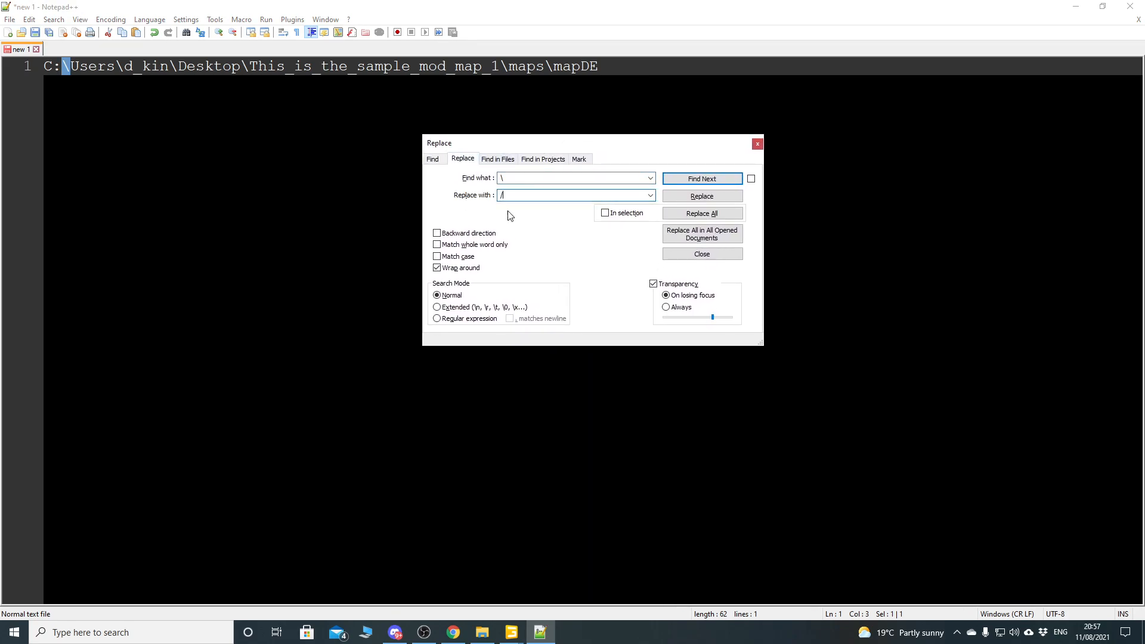
click(680, 216)
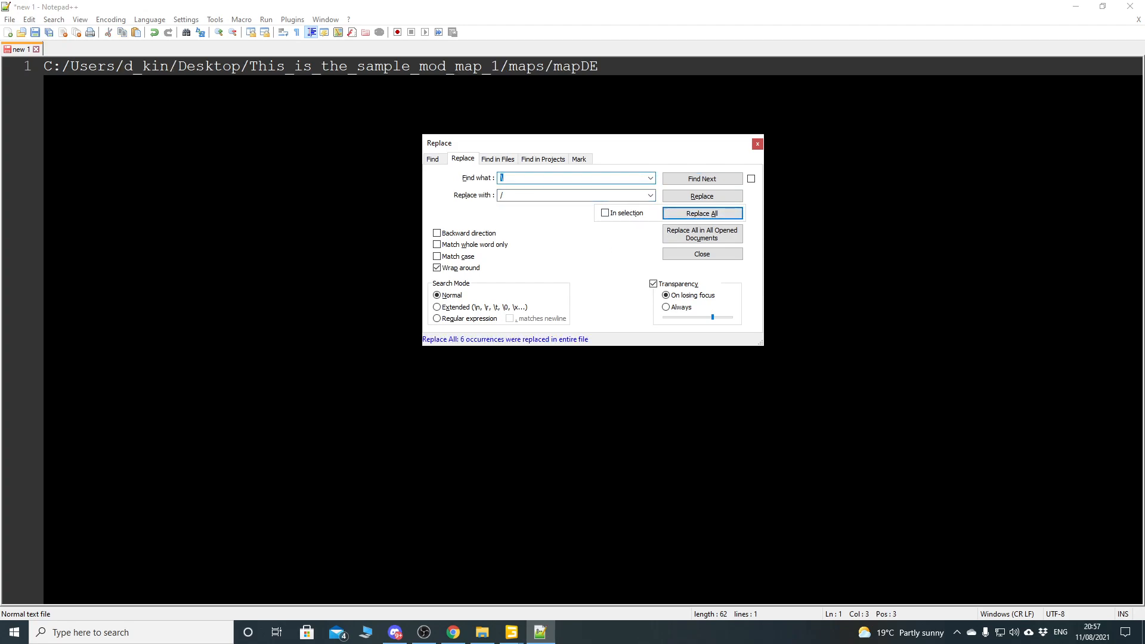
click(692, 254)
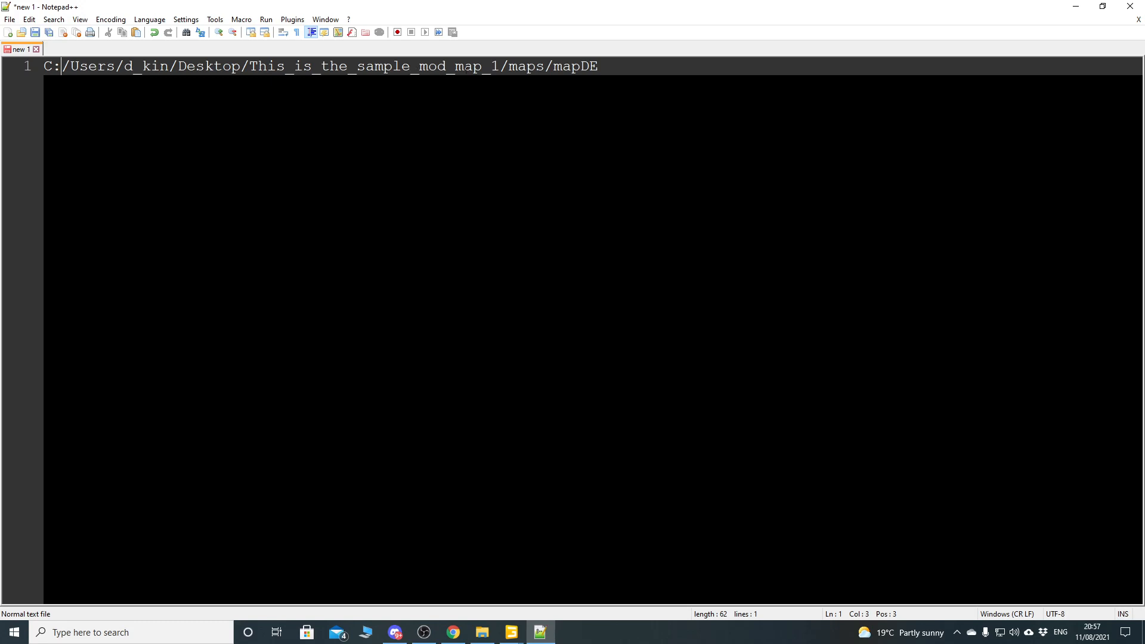
- Replace the placeholder folder paths in pathFruitDensityGrle and pathFieldDimensions with the forward-slash mapDE path from Notepad++, keeping both .grle file names
drag(601, 67, 49, 72)
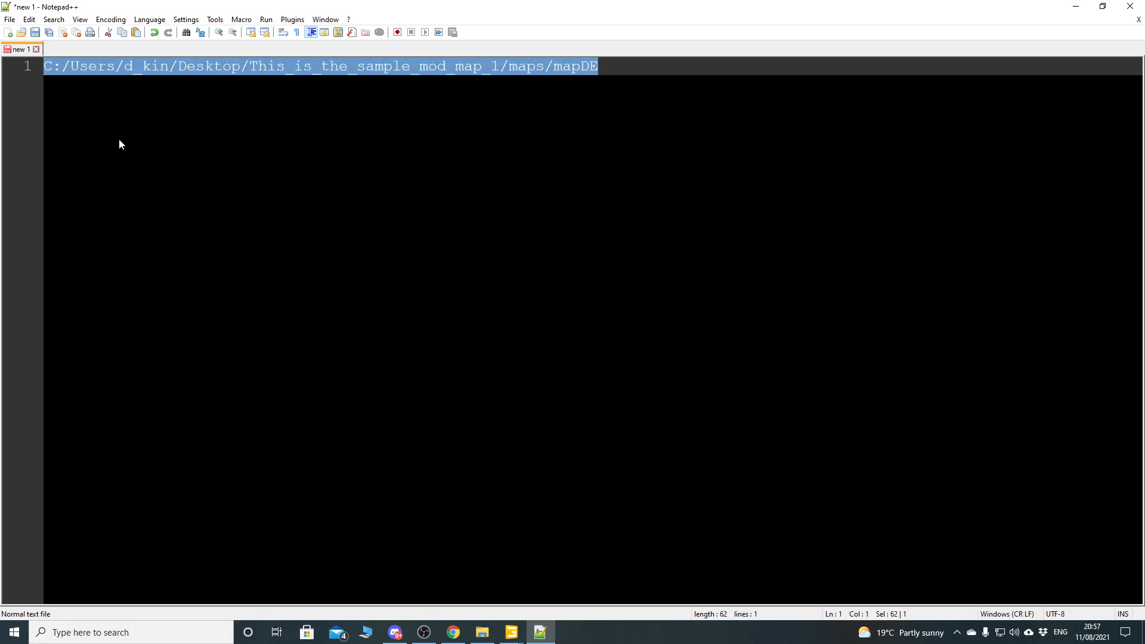
click(511, 632)
click(550, 559)
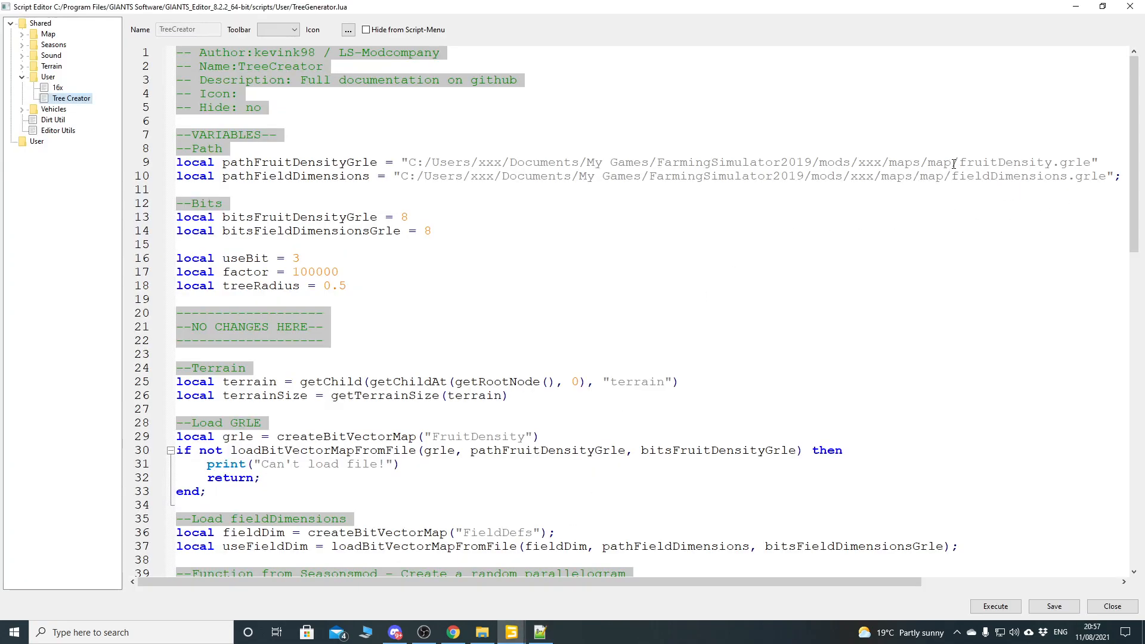
key(alt+Tab)
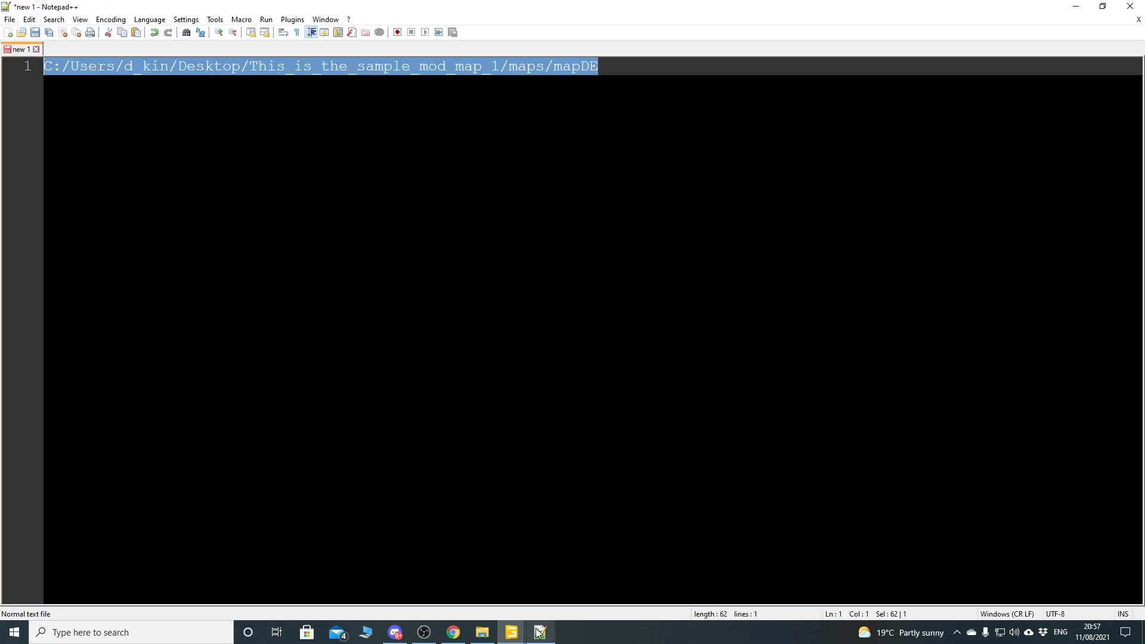
key(alt+Tab)
drag(952, 161, 408, 163)
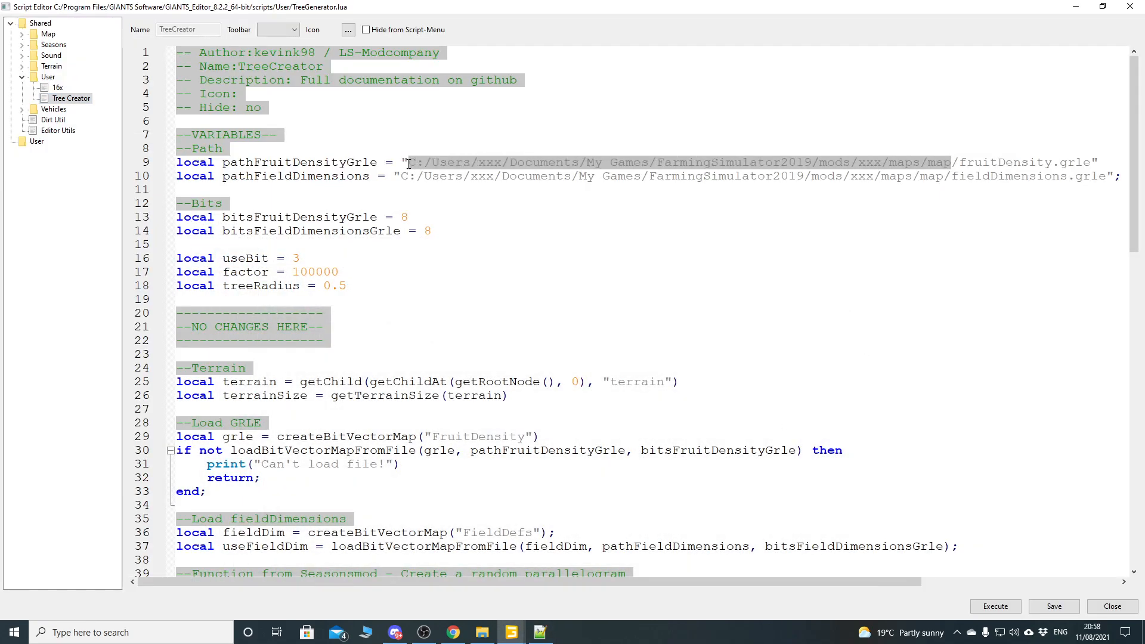
key(ctrl+v)
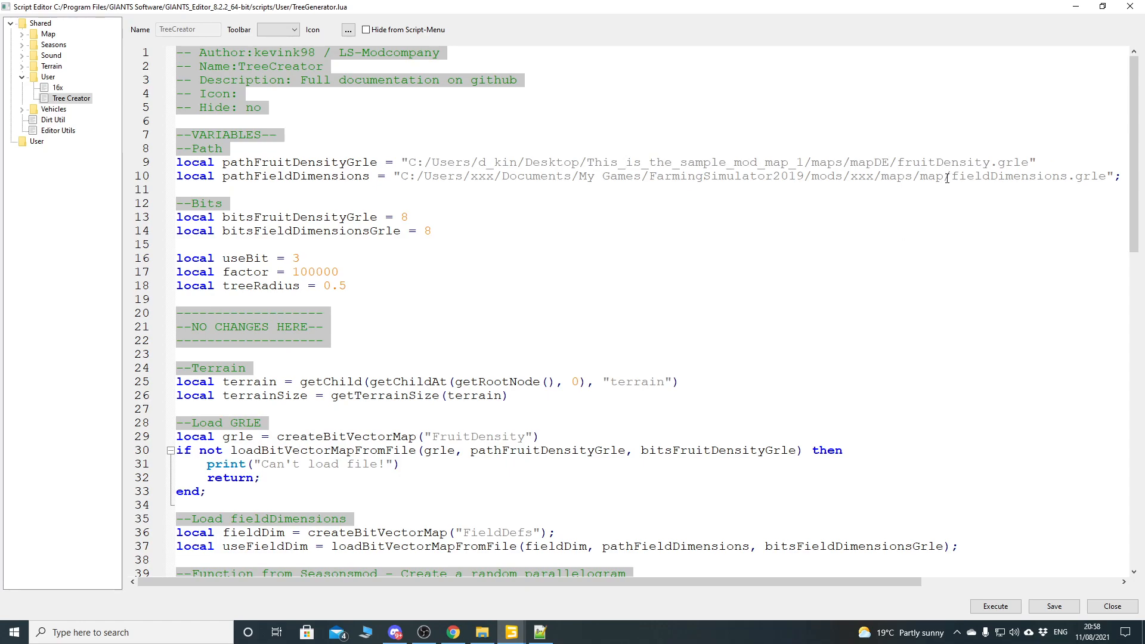
drag(943, 176, 400, 178)
key(ctrl+v)
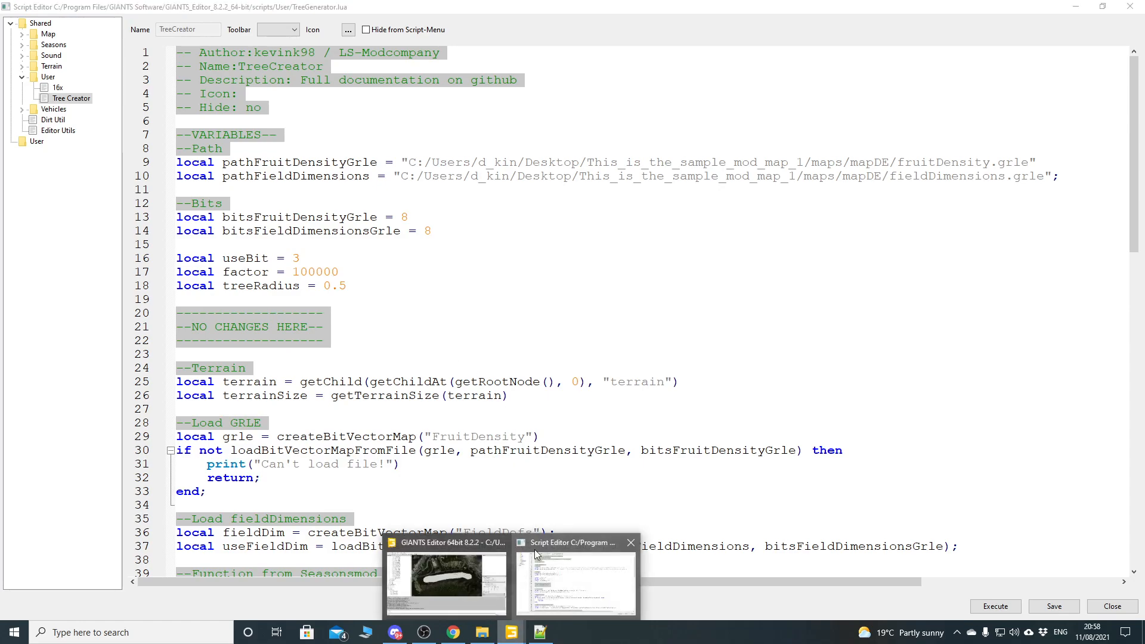
- Discard the scratch Notepad++ document without saving and exit Notepad++
click(482, 631)
mouse_move(515, 636)
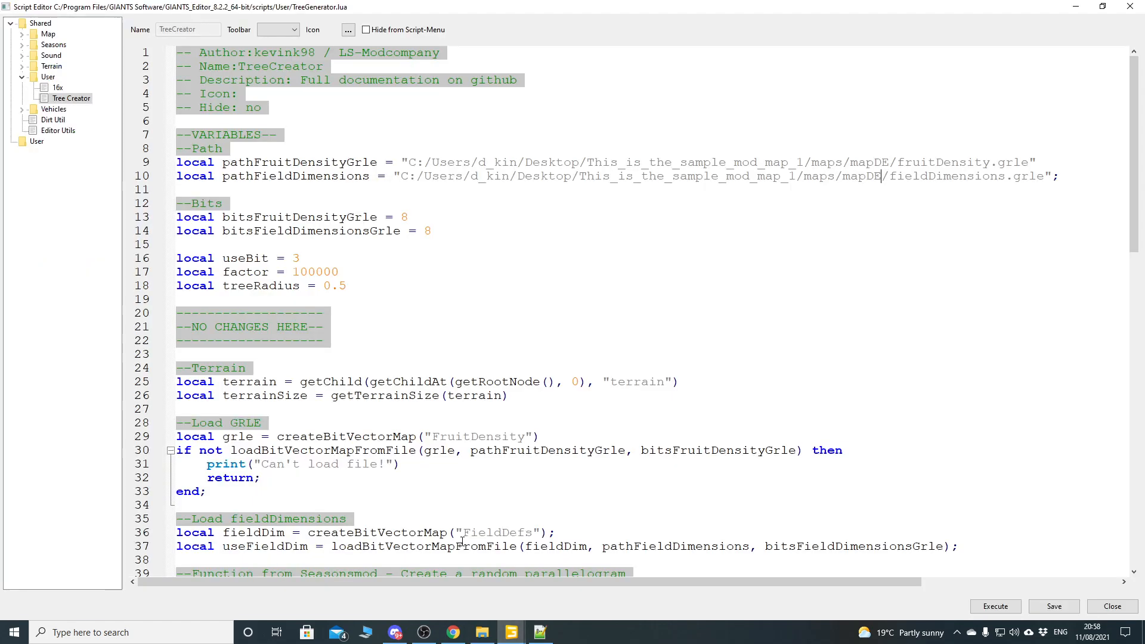
click(575, 581)
click(1080, 10)
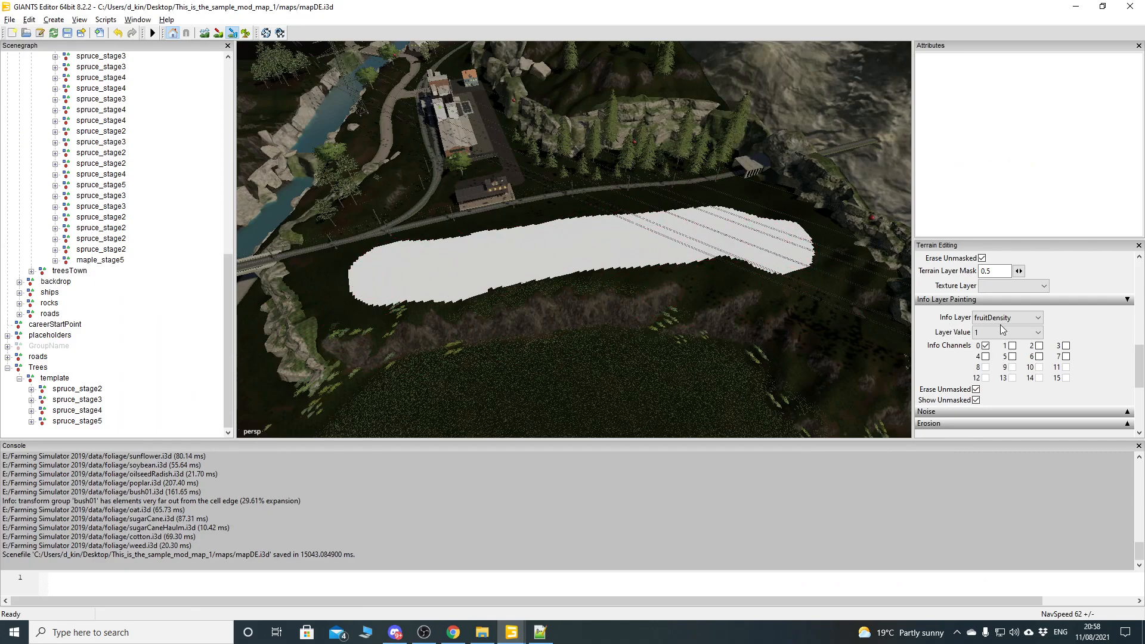
click(540, 632)
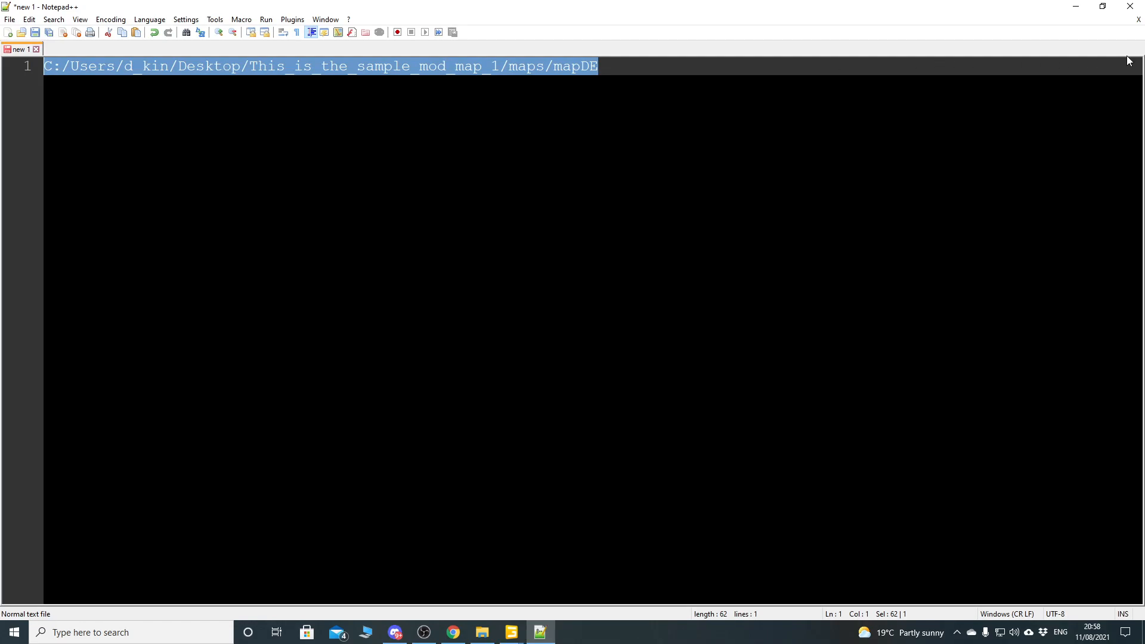
click(1138, 19)
click(576, 357)
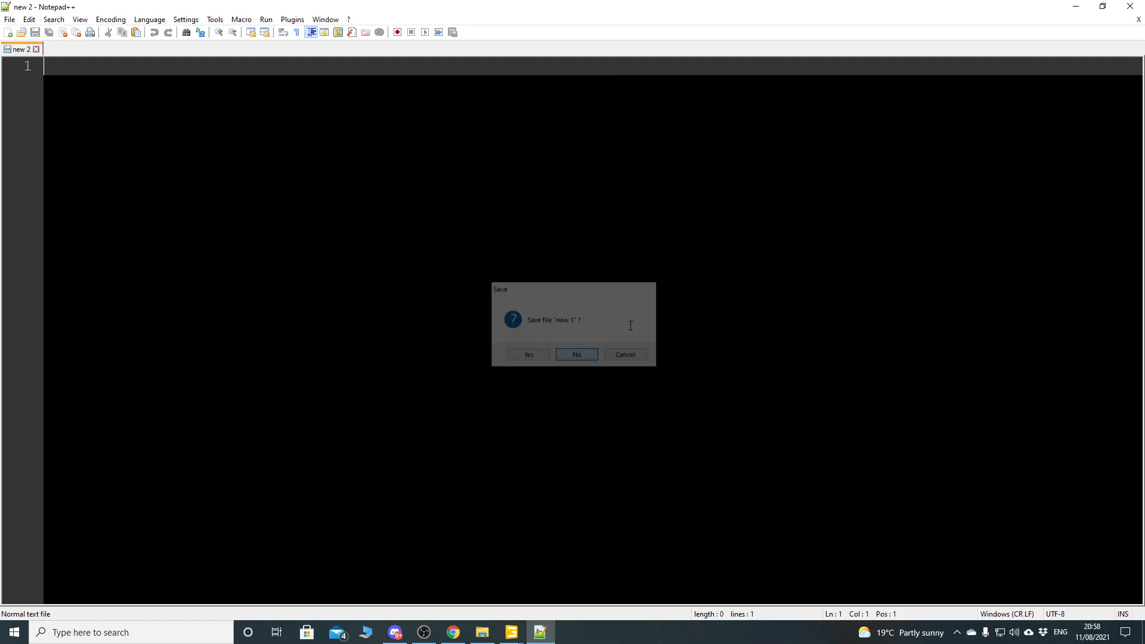
click(1141, 8)
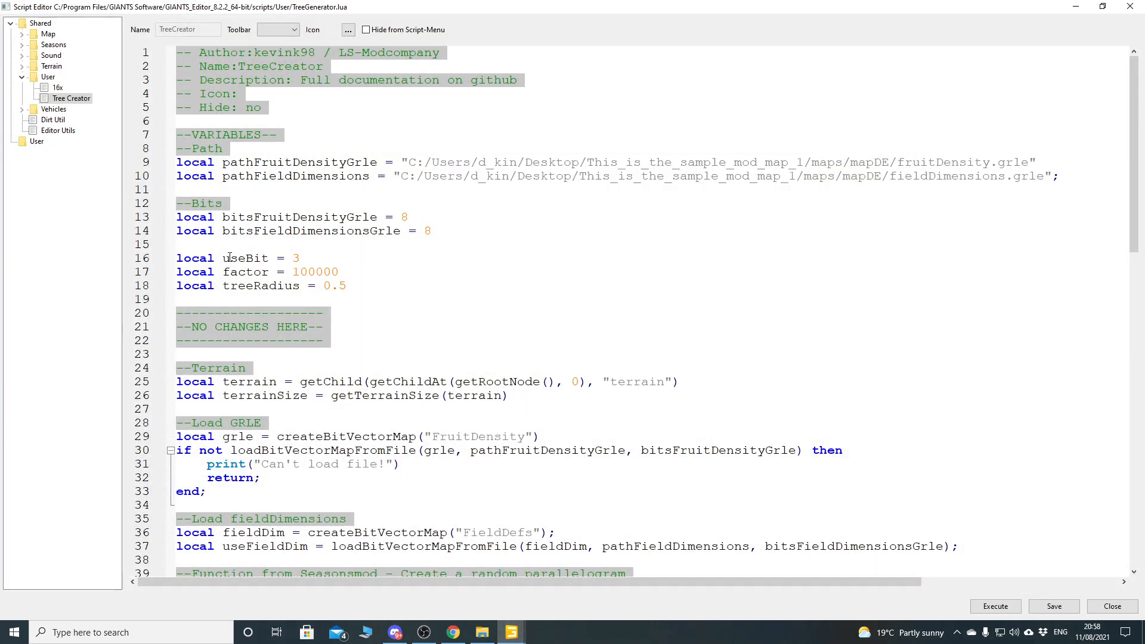
- Set useBit to 1 in the Tree Creator script, checking it against the fruitDensity layer value in GIANTS Editor
key(BackSpace)
text(1)
click(509, 633)
click(557, 544)
drag(972, 9, 0, 12)
click(480, 361)
click(1024, 331)
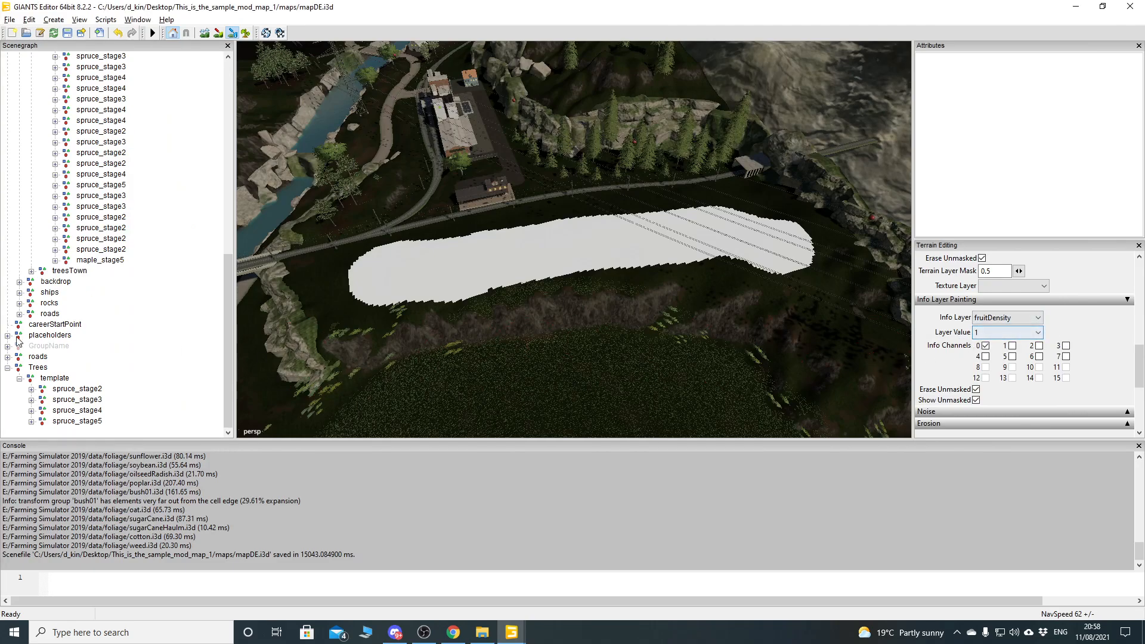
drag(0, 83, 419, 84)
click(419, 335)
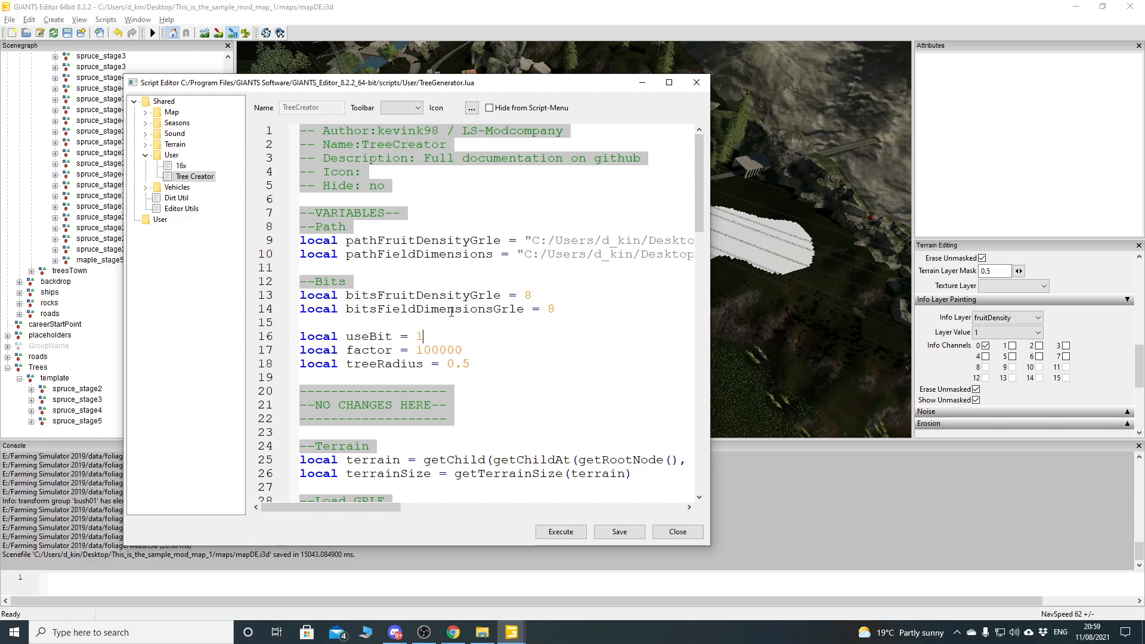
- Minimize the Script Editor, then select and collapse the template group under Trees in the scenegraph
click(642, 83)
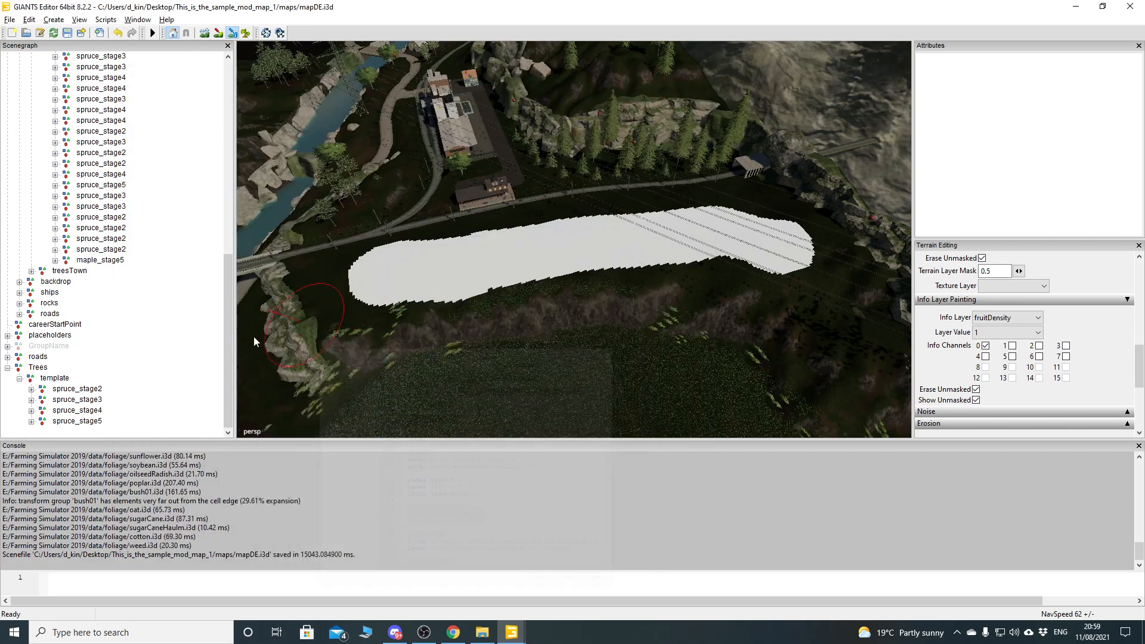
click(51, 379)
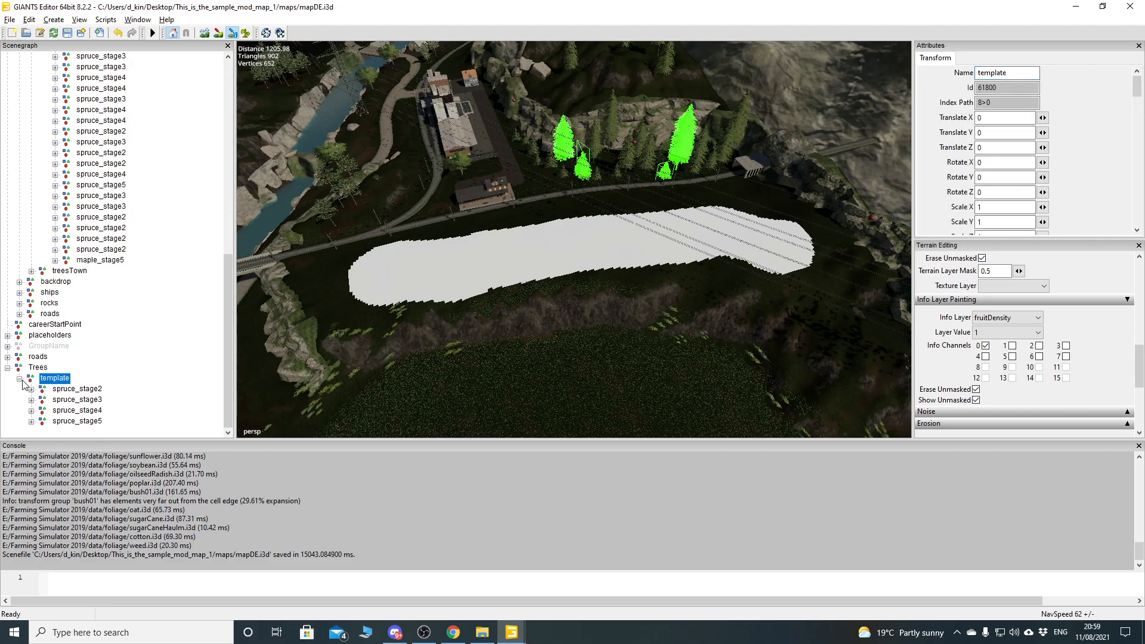
click(19, 379)
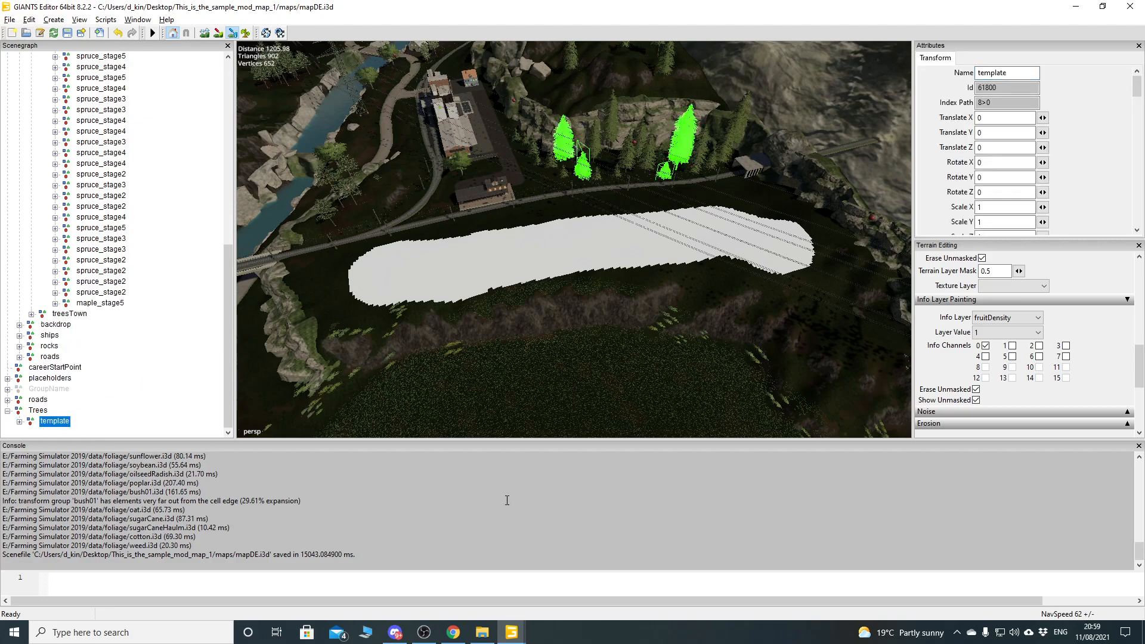
- Save the Tree Creator script, execute it on the selected template group, and minimize the Script Editor
mouse_move(512, 632)
click(555, 537)
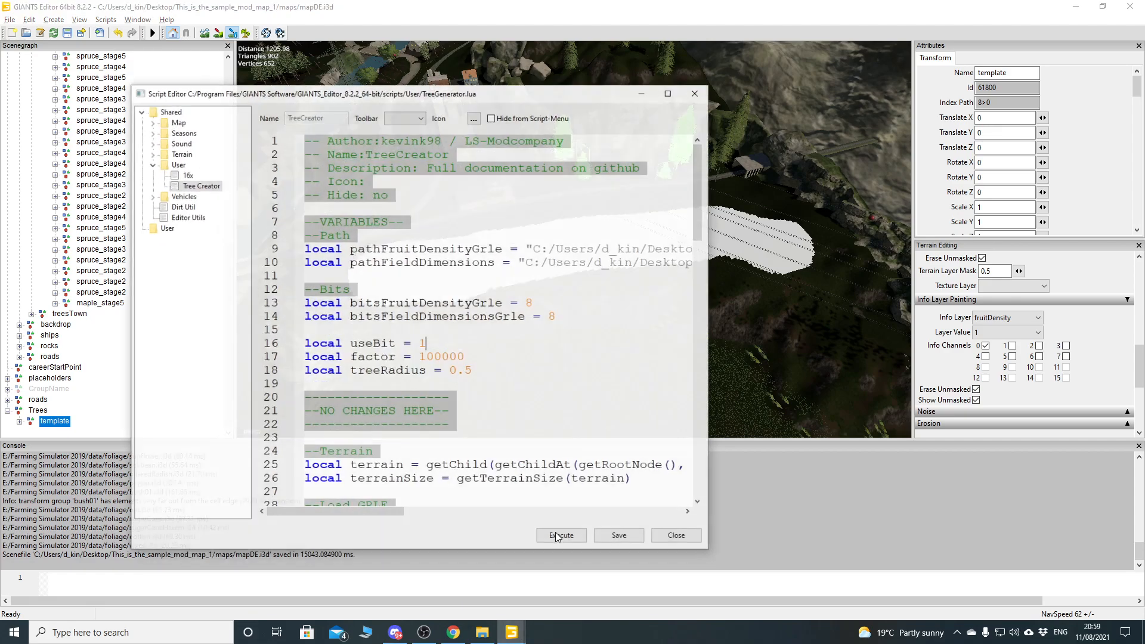
drag(459, 82, 383, 51)
click(544, 499)
click(485, 499)
click(567, 50)
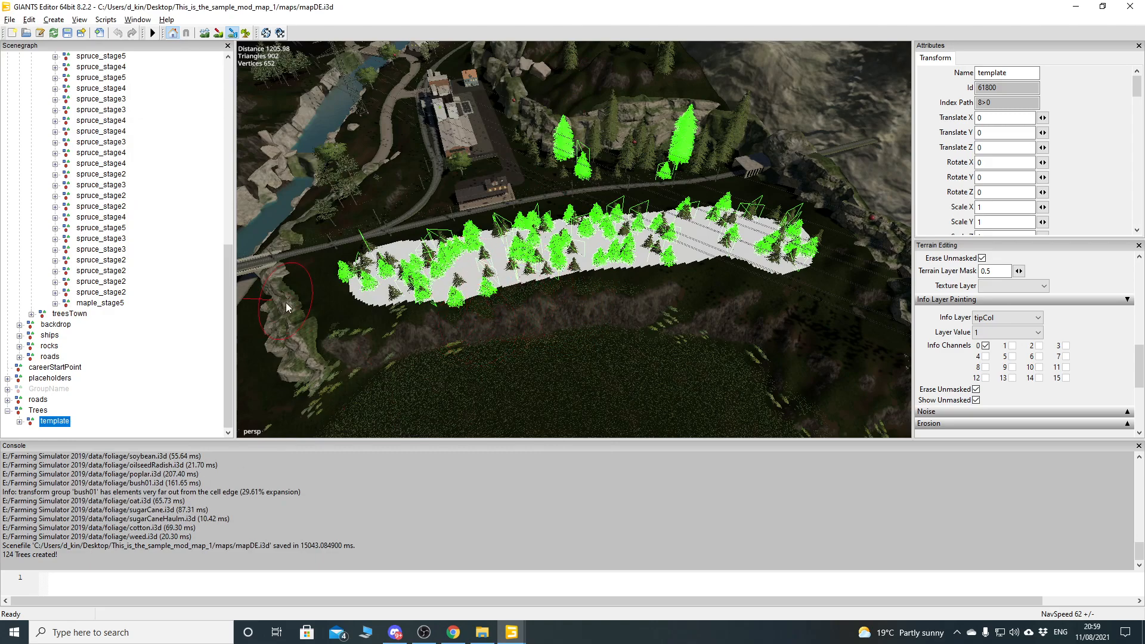
- Deselect the template group and examine the generated spruces across the painted strip, from close up and from a distance
click(180, 316)
alt+drag(587, 356, 541, 262)
scroll(541, 263, up, 3)
scroll(544, 315, up, 3)
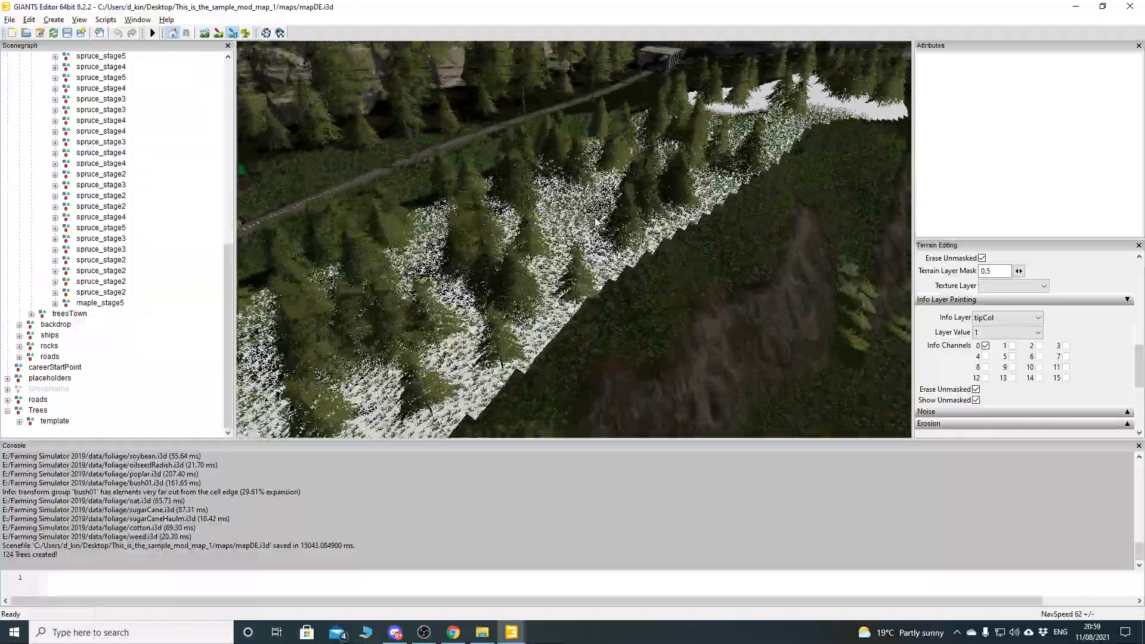
alt+drag(566, 322, 621, 295)
scroll(621, 295, up, 3)
scroll(586, 232, up, 2)
mouse_move(625, 234)
alt+mouse_down()
mouse_move(574, 199)
mouse_move(479, 212)
mouse_move(622, 245)
mouse_move(613, 256)
mouse_move(571, 254)
mouse_move(536, 276)
mouse_move(538, 199)
mouse_move(502, 194)
mouse_move(533, 273)
mouse_move(595, 224)
mouse_move(507, 237)
alt+mouse_up()
scroll(527, 256, down, 4)
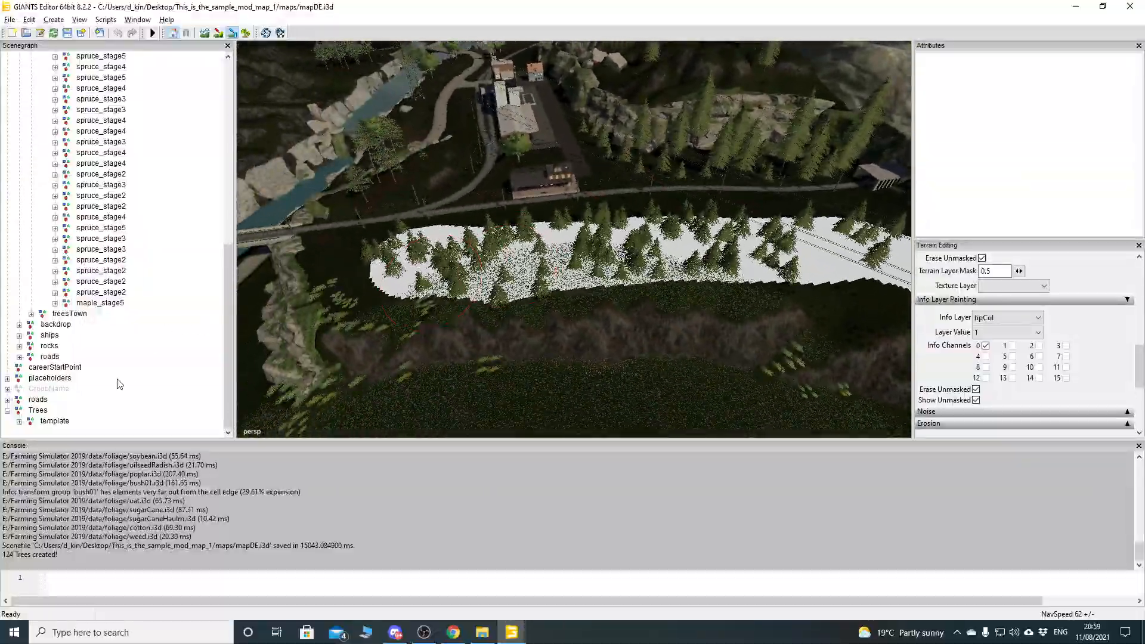
- Expand the template group, select the first LOD1 object listed after spruce_stage5, and frame it to examine the generated tree
click(20, 421)
scroll(147, 358, down, 7)
scroll(146, 363, down, 3)
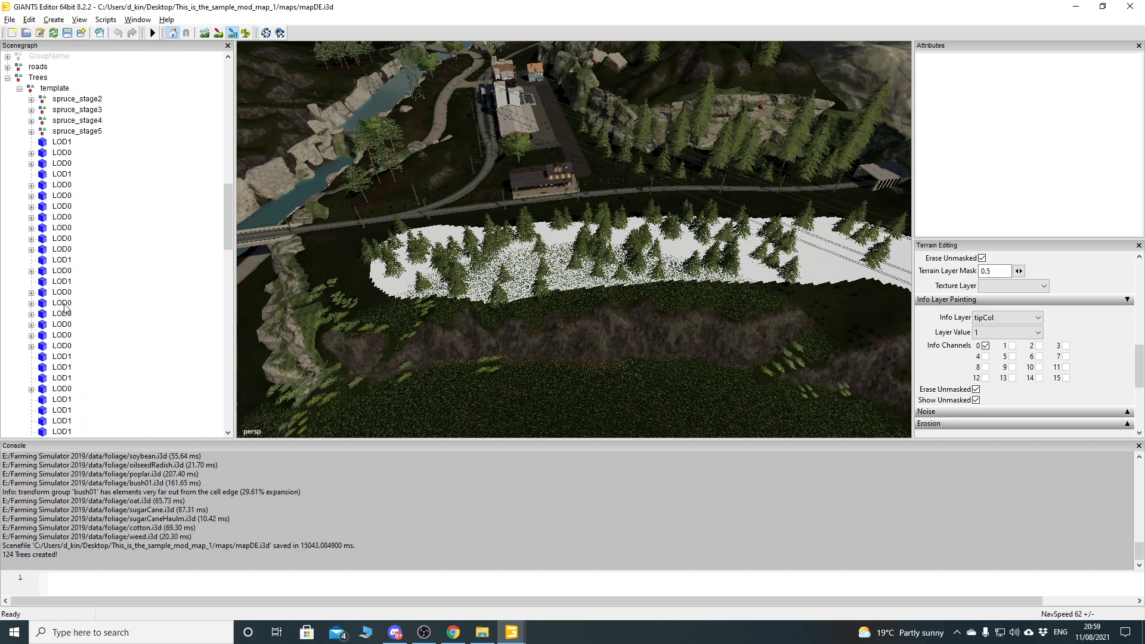
mouse_move(232, 217)
mouse_down()
mouse_move(228, 420)
mouse_move(227, 201)
mouse_up()
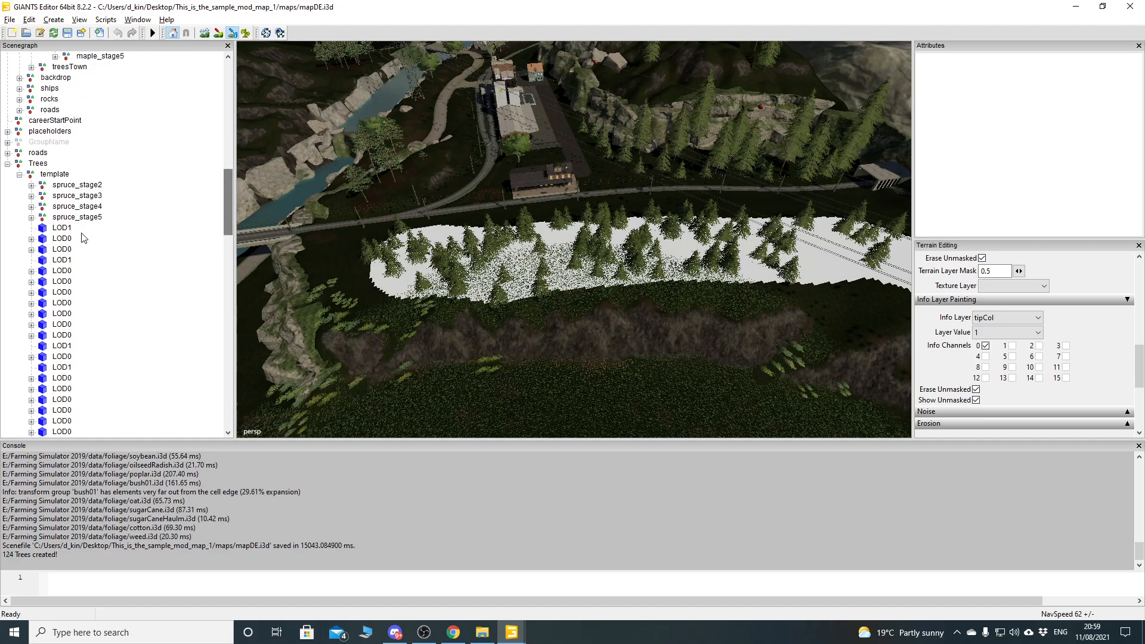
click(62, 229)
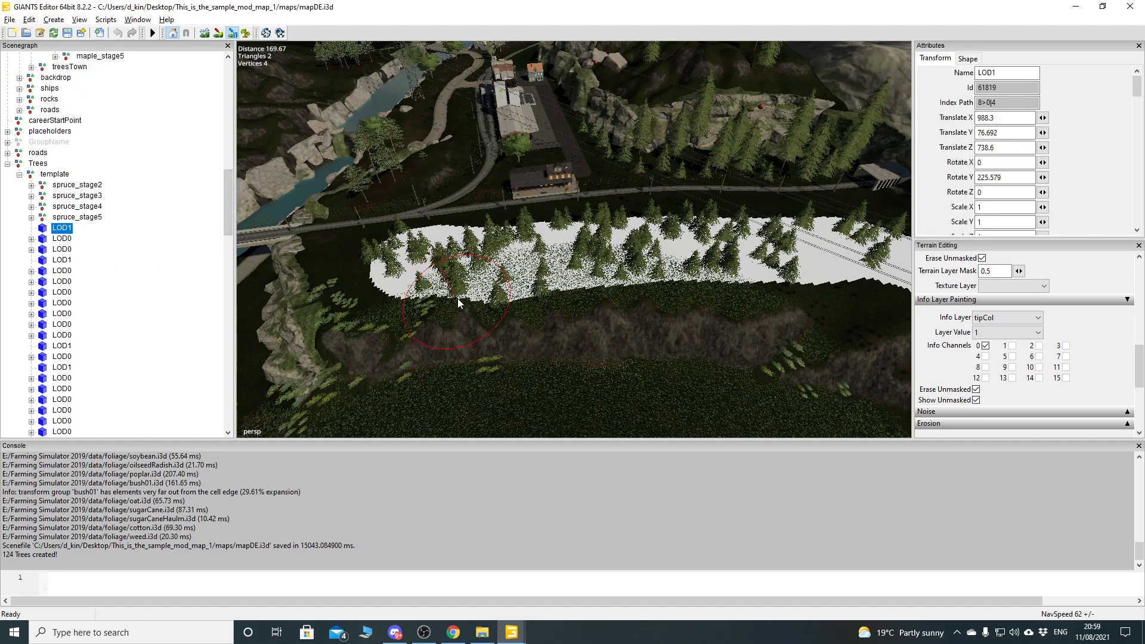
key(f)
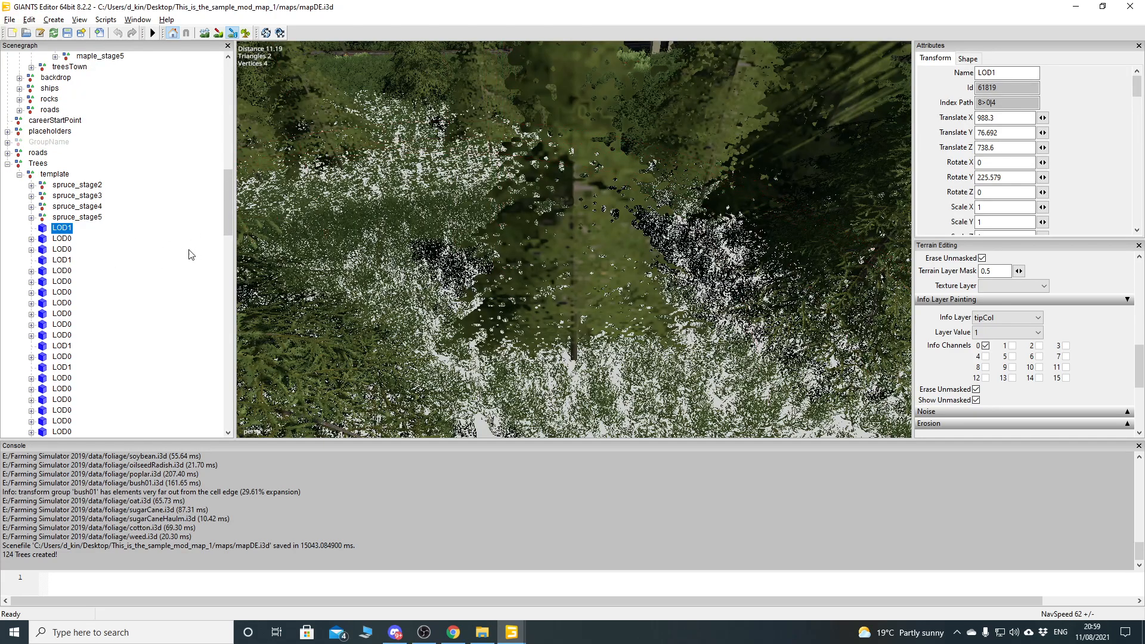
middle_drag(466, 320, 537, 250)
scroll(538, 246, down, 5)
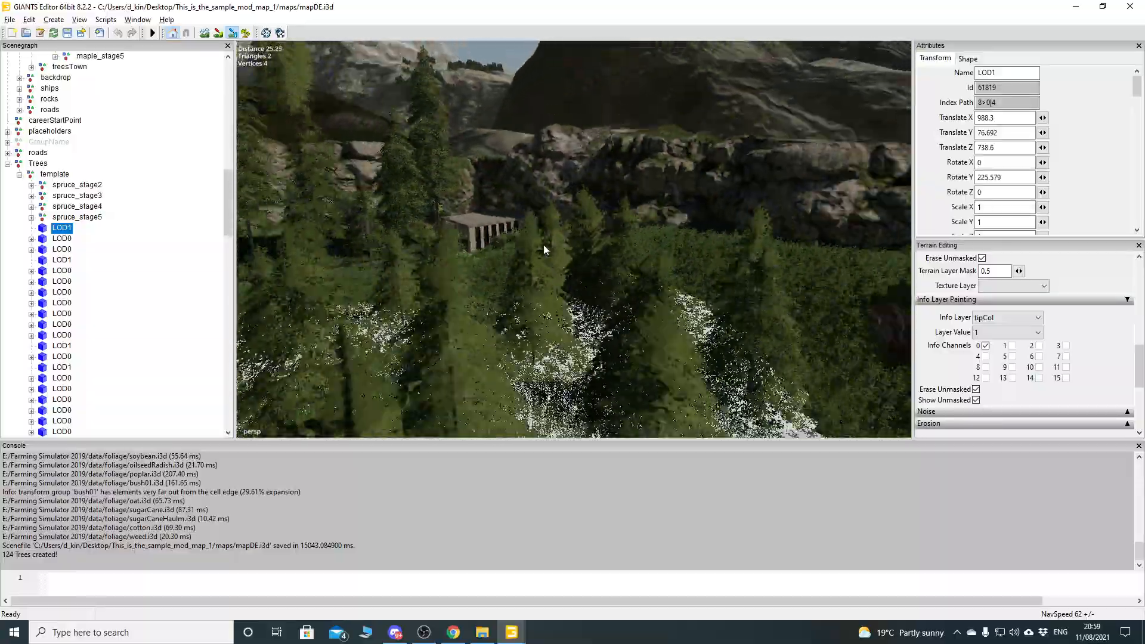
- Select all the generated LOD0 and LOD1 objects listed after spruce_stage5 in the template group and delete them
scroll(563, 234, up, 4)
alt+drag(564, 234, 523, 260)
scroll(505, 253, down, 5)
drag(230, 204, 230, 398)
shift+click(51, 425)
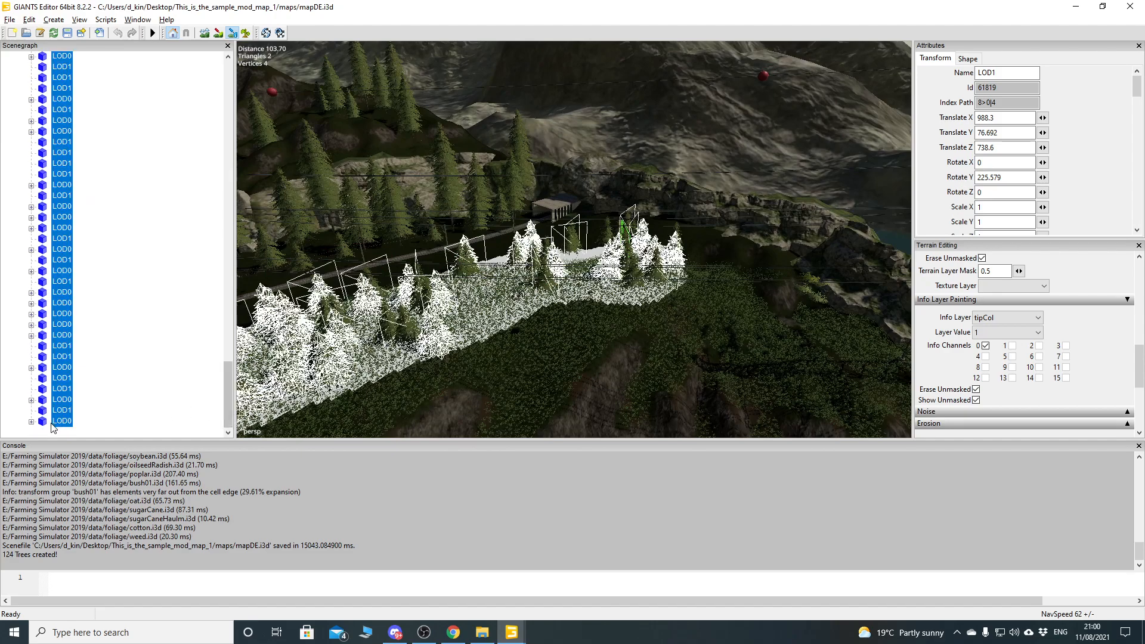
key(Delete)
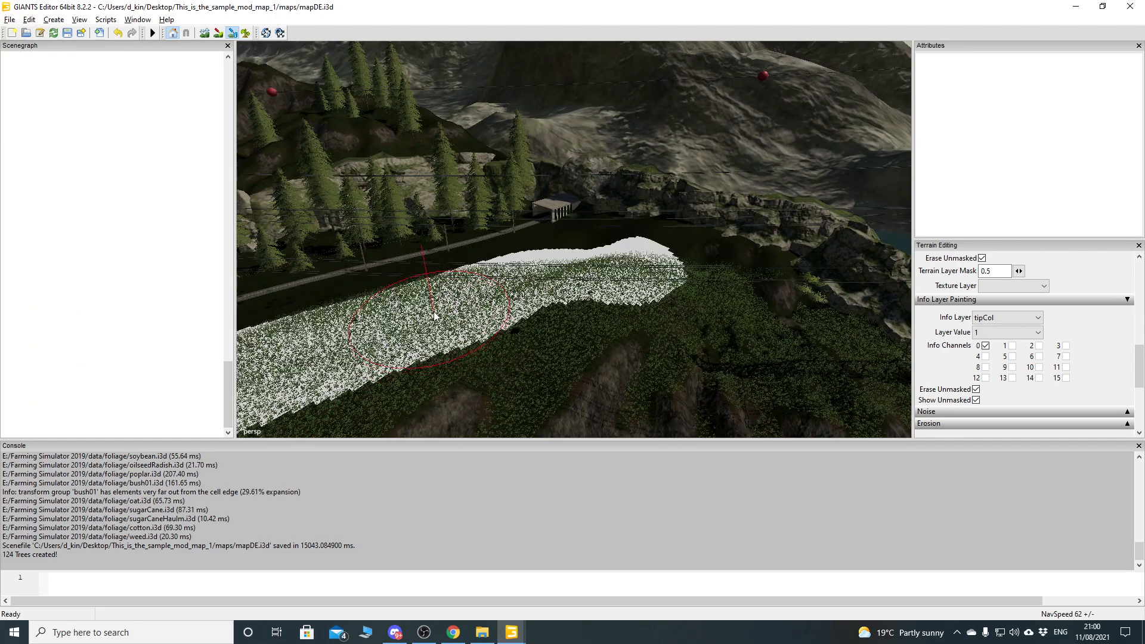
- Select the parent Trees group, execute the Tree Creator script on it, and minimize the Script Editor
drag(233, 381, 235, 195)
click(38, 207)
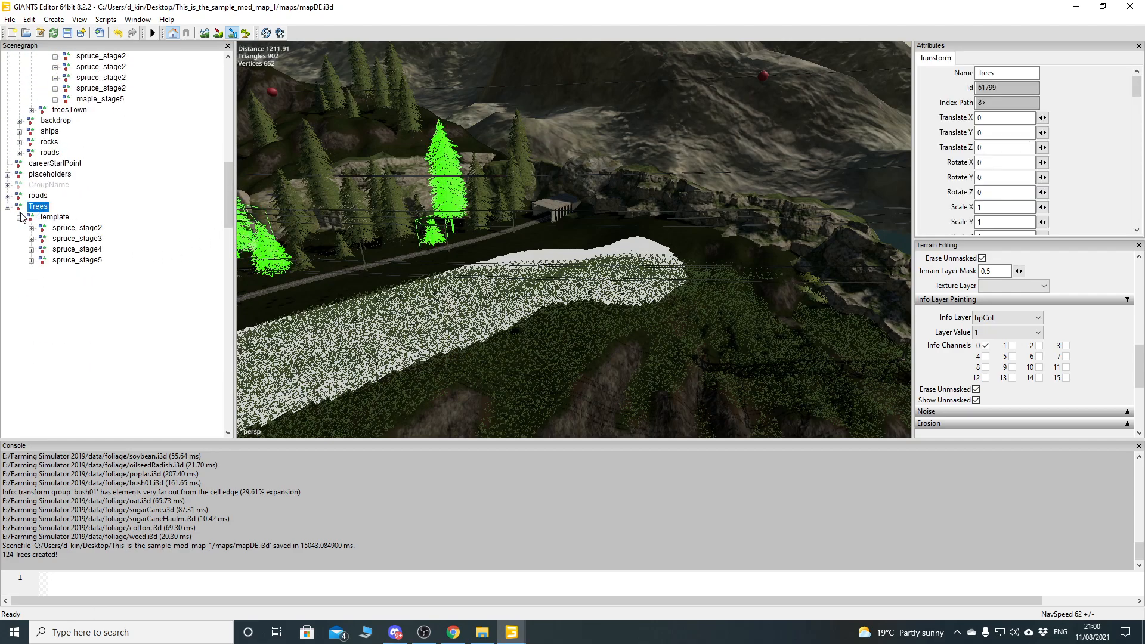
click(7, 209)
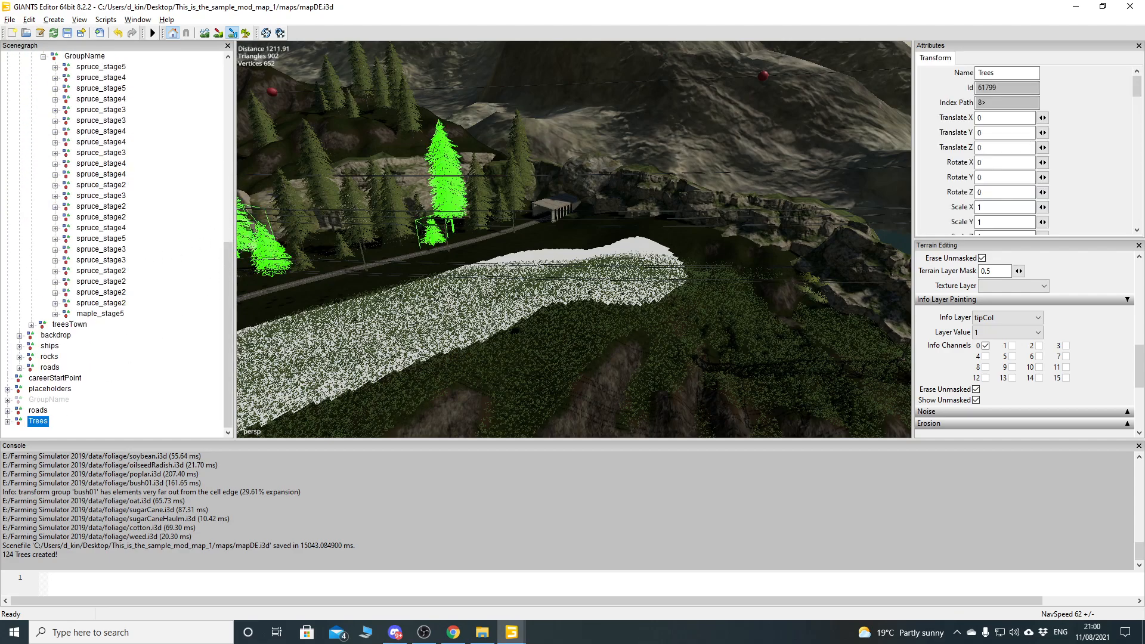
click(7, 422)
scroll(228, 381, down, 2)
scroll(486, 295, down, 3)
alt+drag(431, 315, 356, 301)
alt+drag(563, 298, 604, 303)
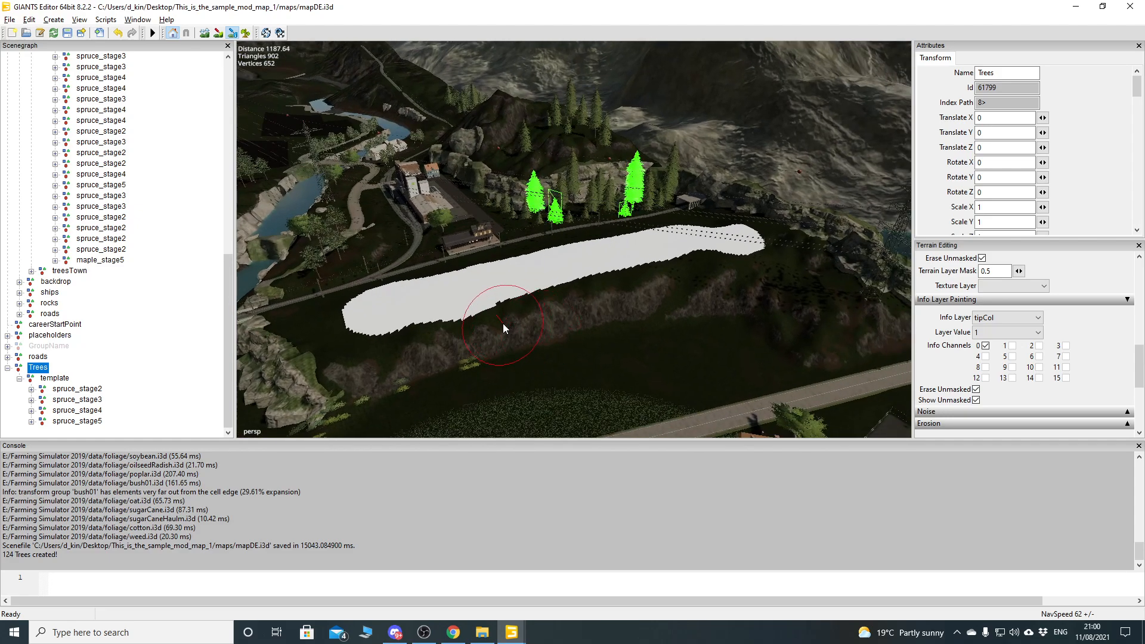
mouse_move(508, 627)
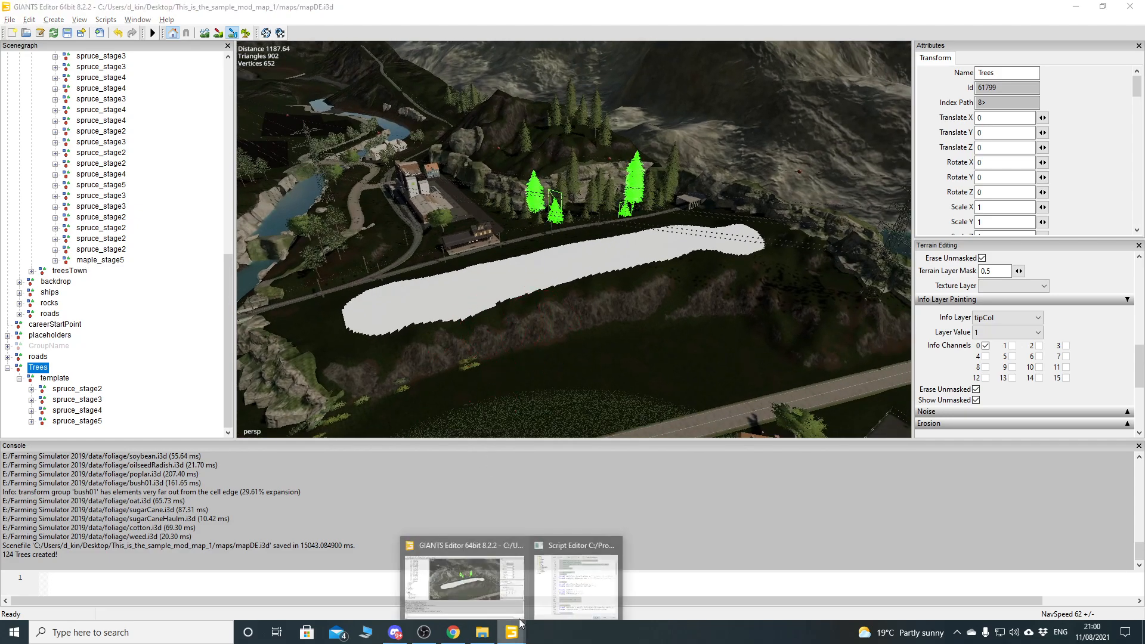
click(576, 571)
click(498, 501)
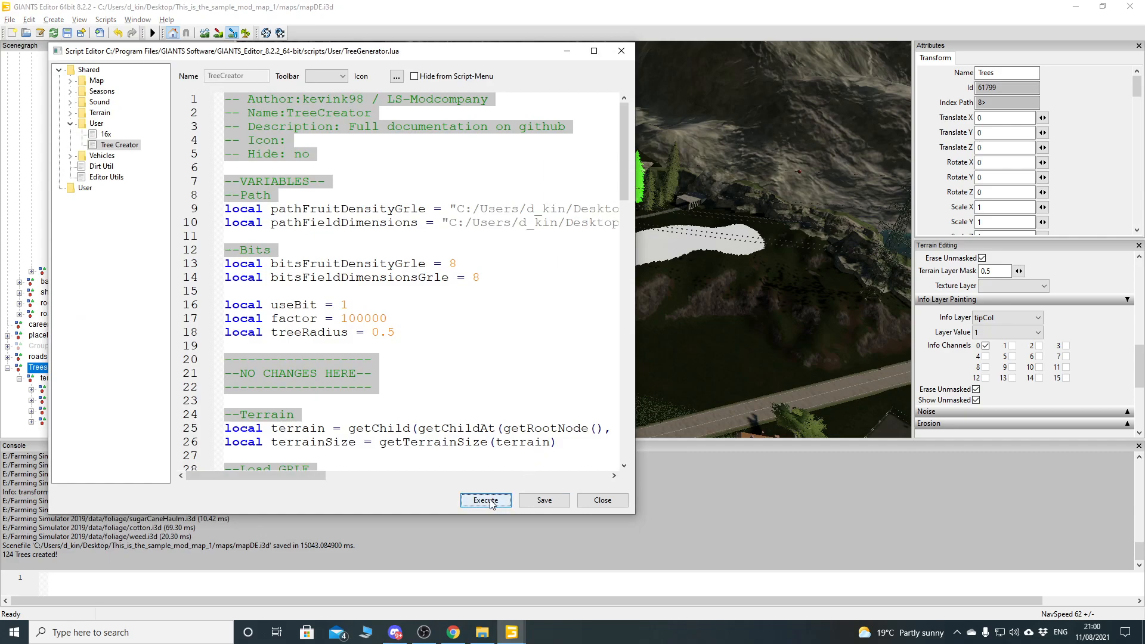
click(564, 52)
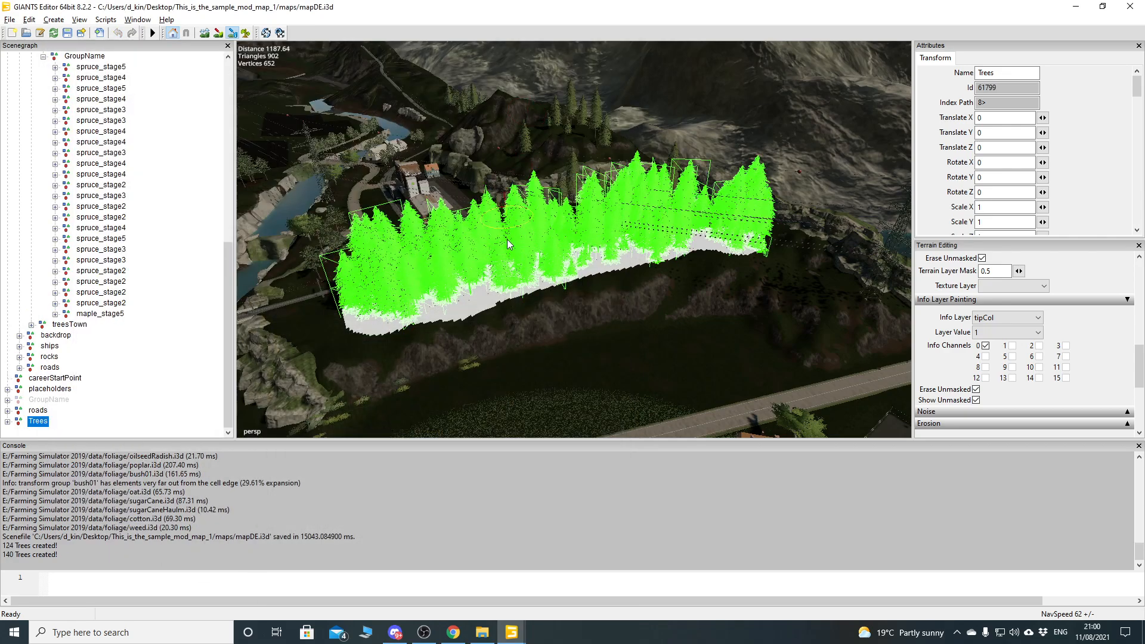
- Expand the Trees group and alternately select Trees and its template group to compare which trees each one contains
click(179, 376)
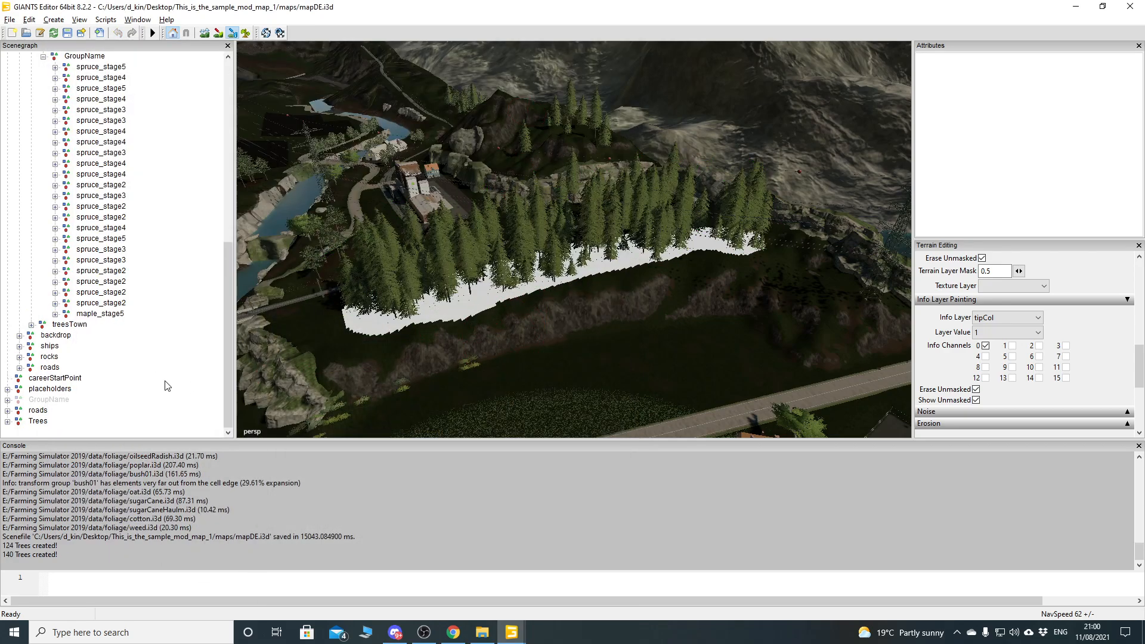
click(8, 421)
scroll(134, 391, down, 6)
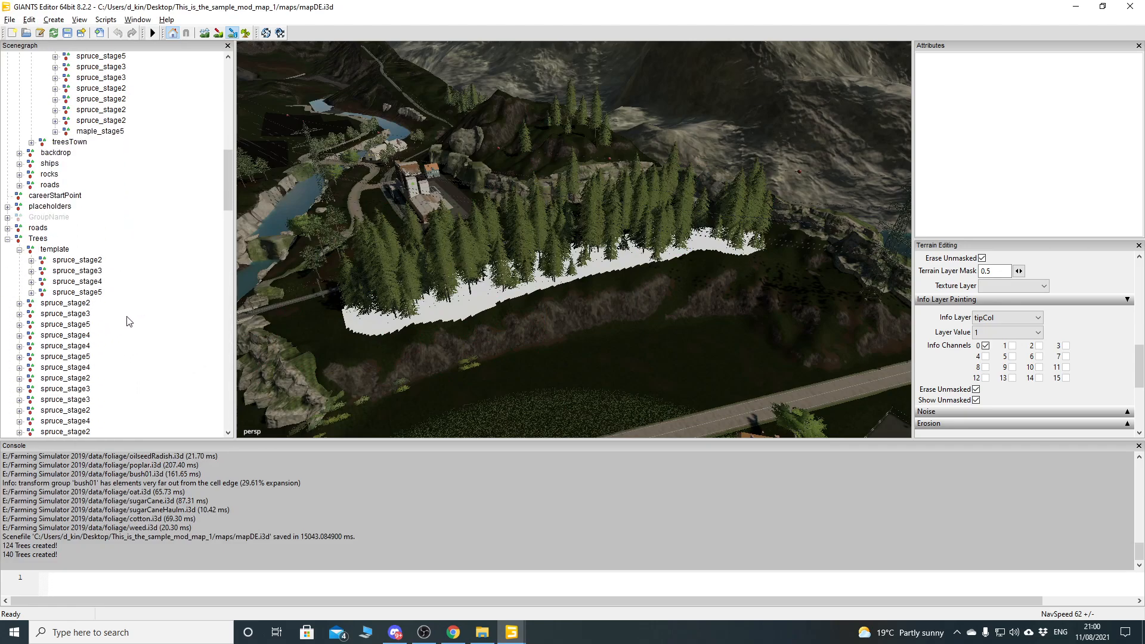
click(46, 239)
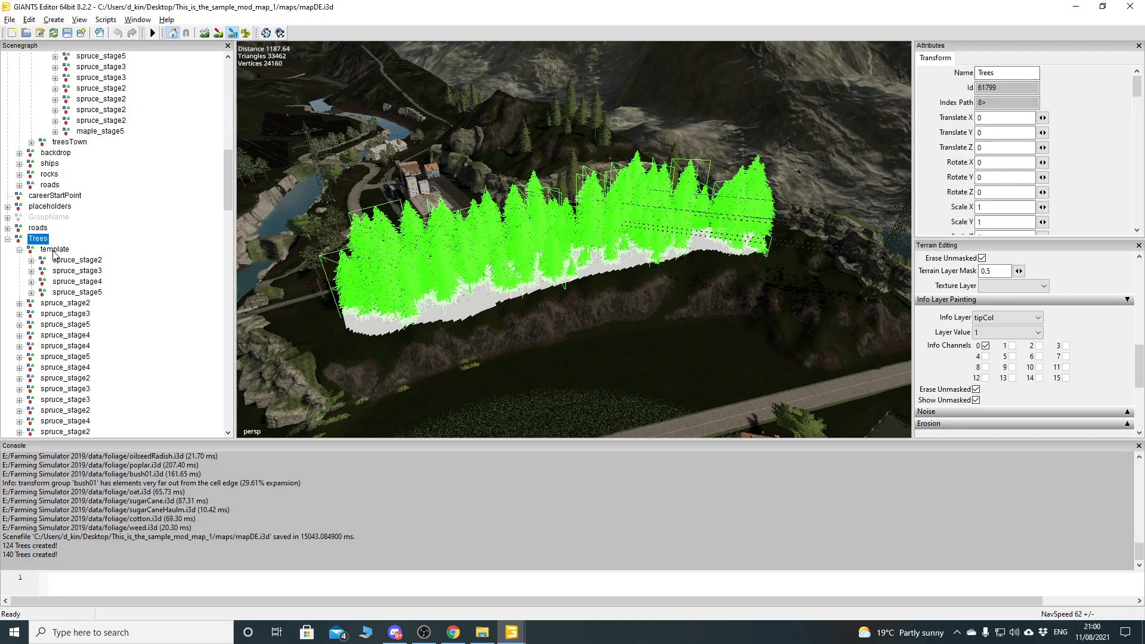
click(53, 250)
click(38, 239)
click(55, 250)
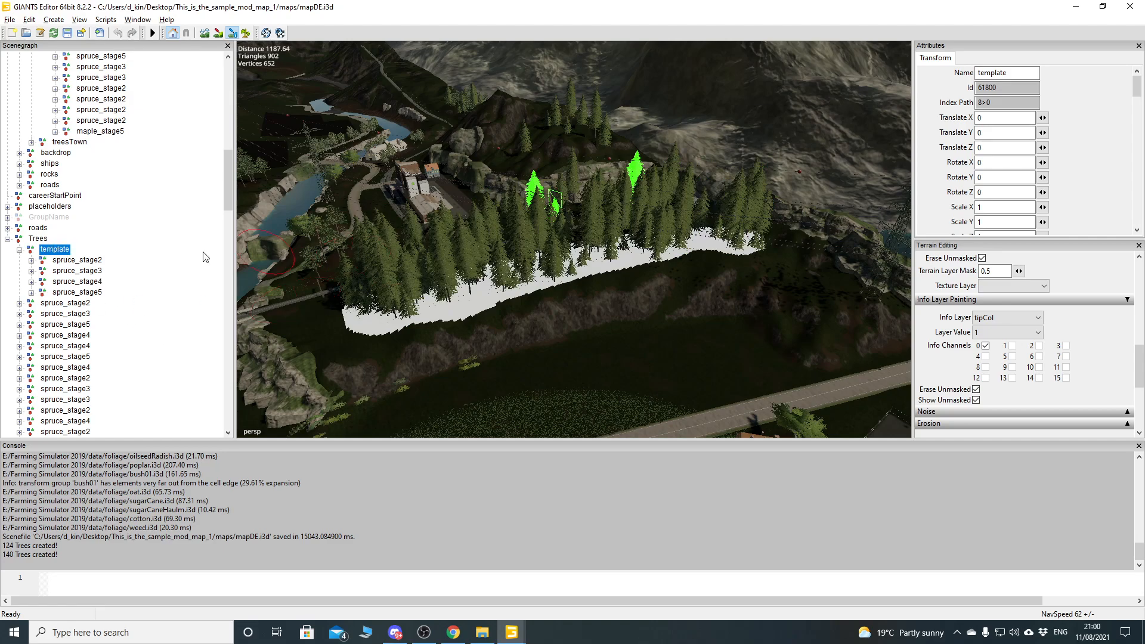
click(38, 239)
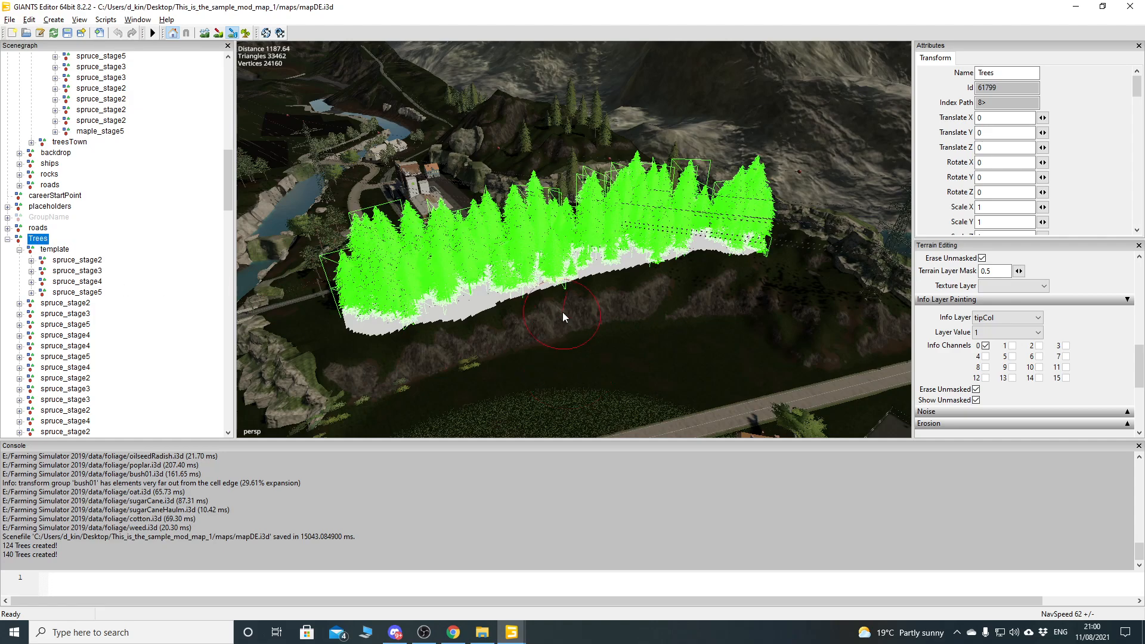
- Collapse the last GroupName group and its parent treesBorder in the scenegraph, and clear the selection
click(225, 304)
drag(228, 259, 230, 141)
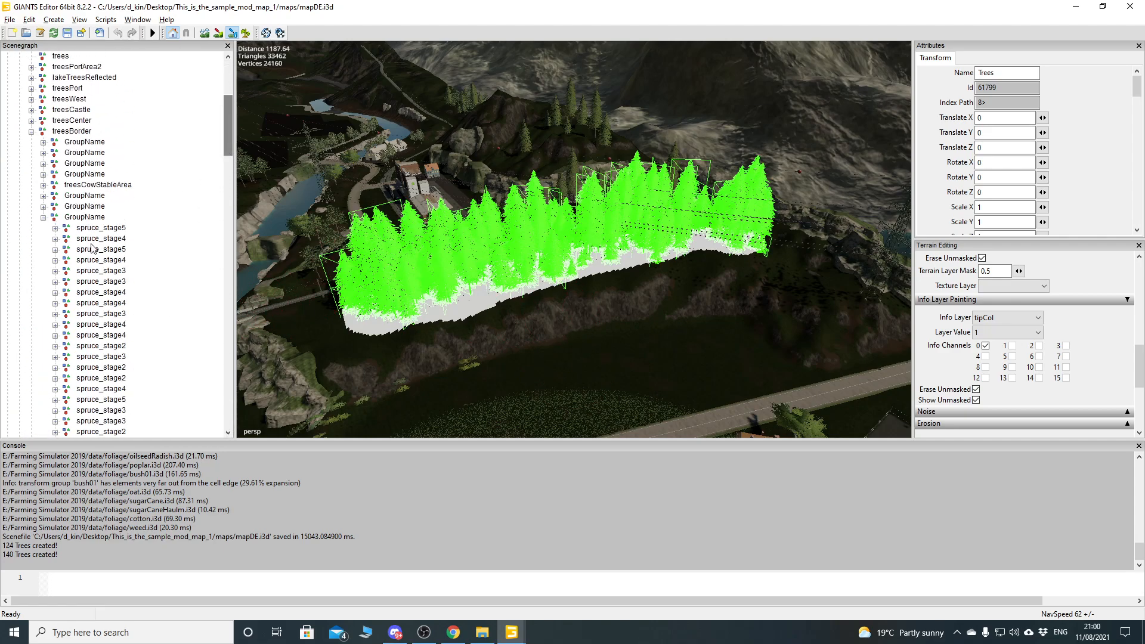
click(43, 217)
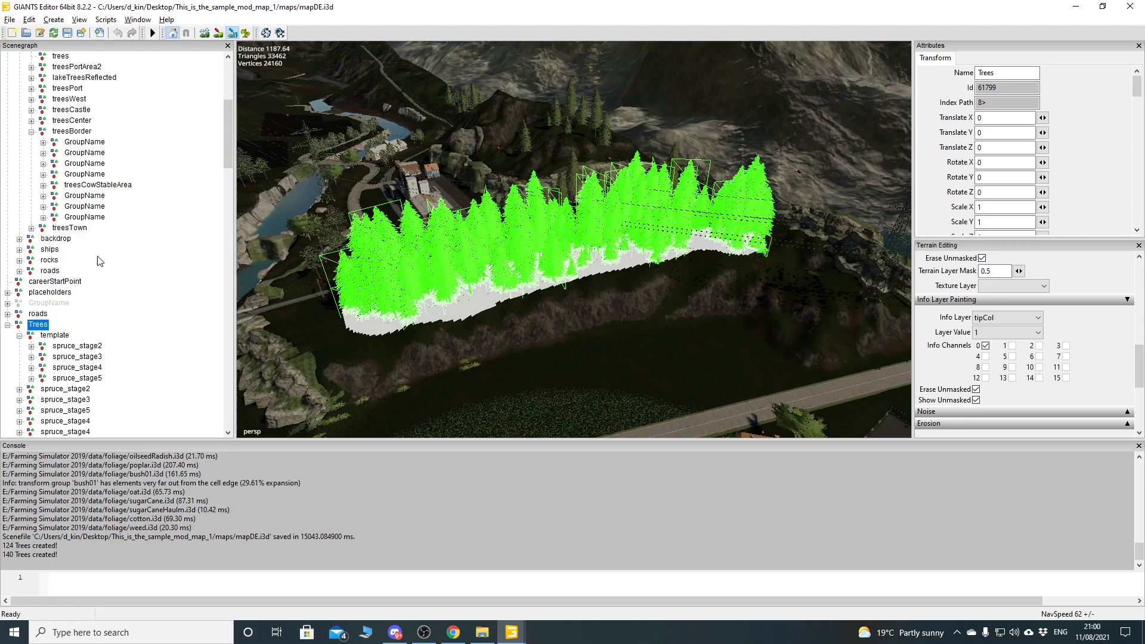
click(31, 131)
click(160, 332)
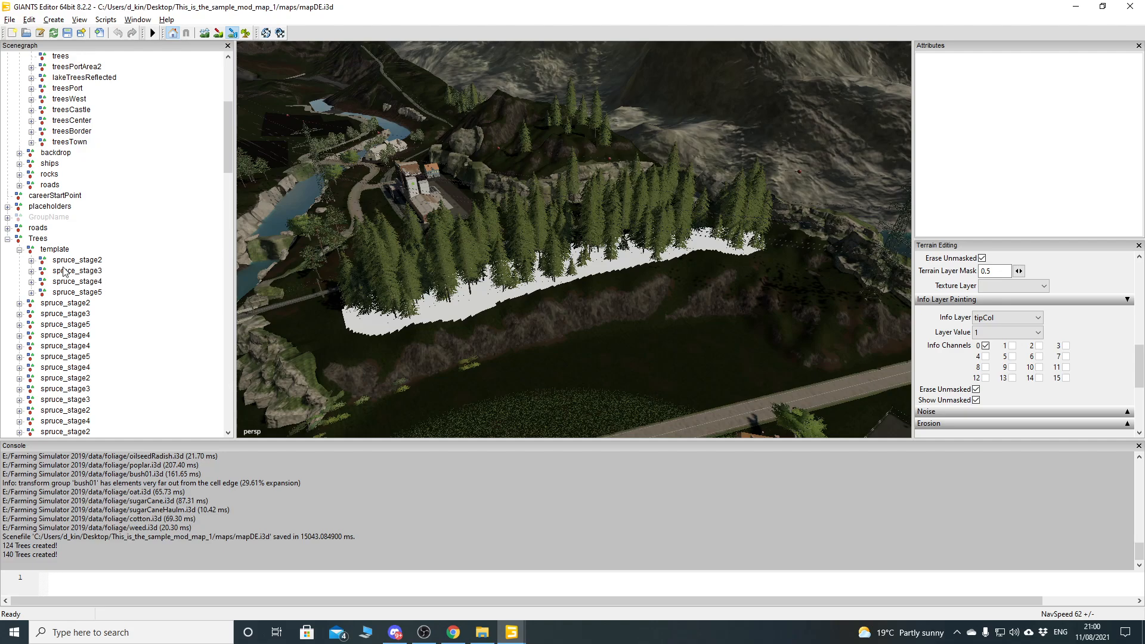
- Compare the Trees and template groups again, then deselect them and examine the generated spruces along the painted strip
click(38, 239)
click(53, 249)
click(41, 239)
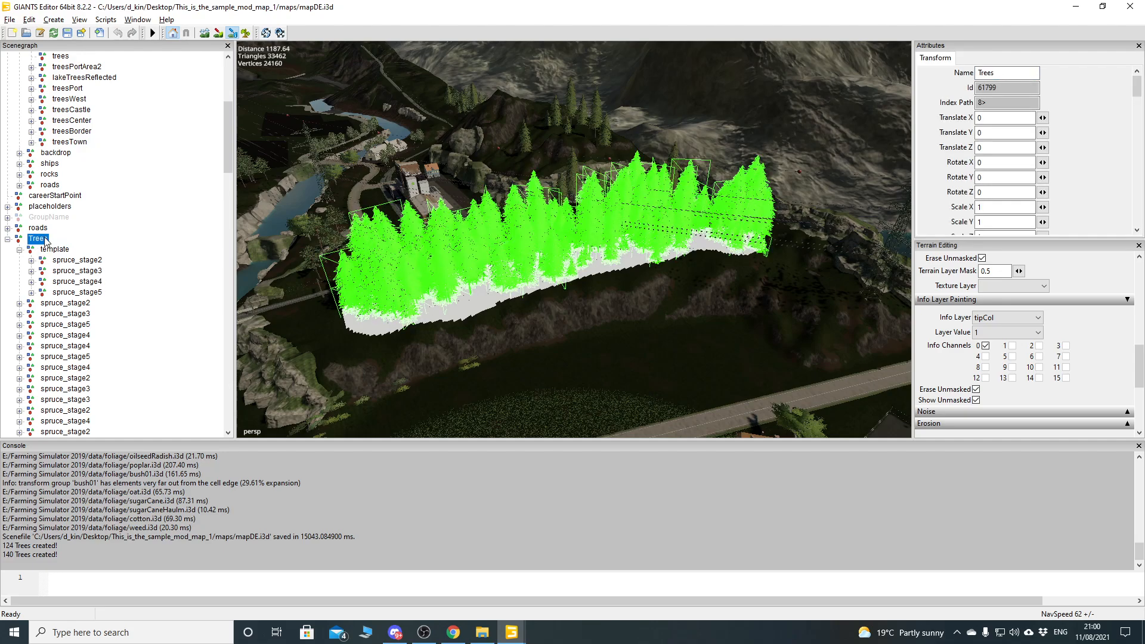
click(227, 276)
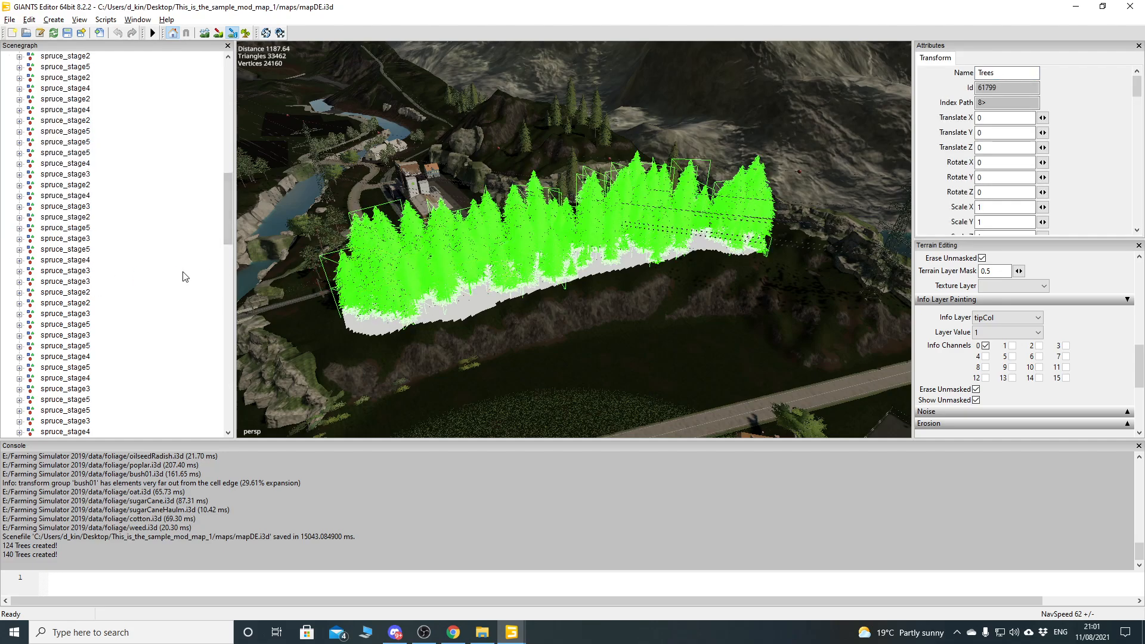
click(129, 379)
mouse_move(455, 308)
alt+mouse_down()
mouse_move(506, 306)
mouse_move(606, 216)
mouse_move(602, 162)
mouse_move(477, 191)
mouse_move(420, 170)
mouse_move(512, 195)
mouse_move(631, 172)
mouse_move(536, 255)
mouse_move(557, 237)
mouse_move(483, 173)
mouse_move(619, 188)
mouse_move(513, 221)
mouse_move(607, 201)
mouse_move(620, 236)
alt+mouse_up()
scroll(607, 217, up, 2)
scroll(607, 217, up, 3)
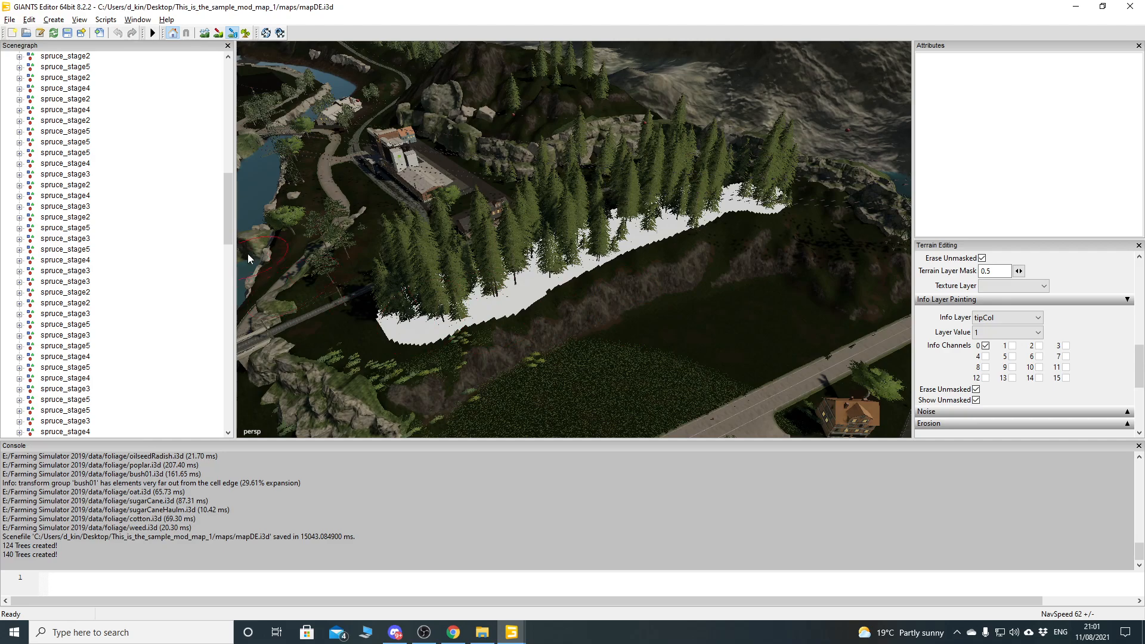
- Select all generated spruces directly under Trees, then the template spruces spruce_stage2 to spruce_stage5, to compare them in the scene
drag(228, 217, 227, 350)
click(190, 198)
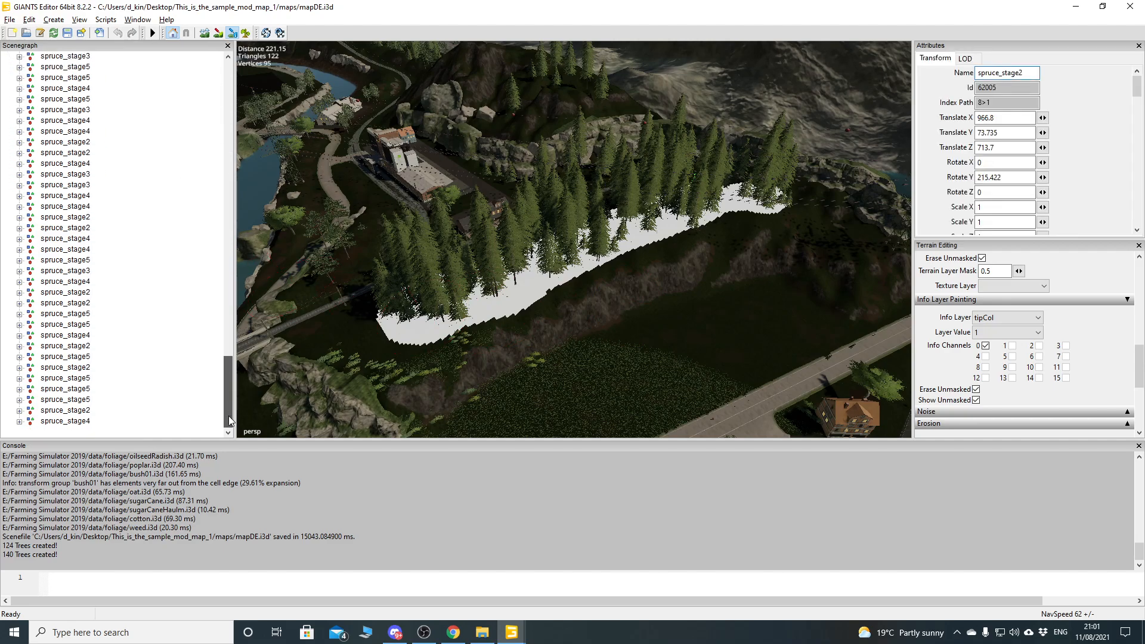
shift+click(87, 422)
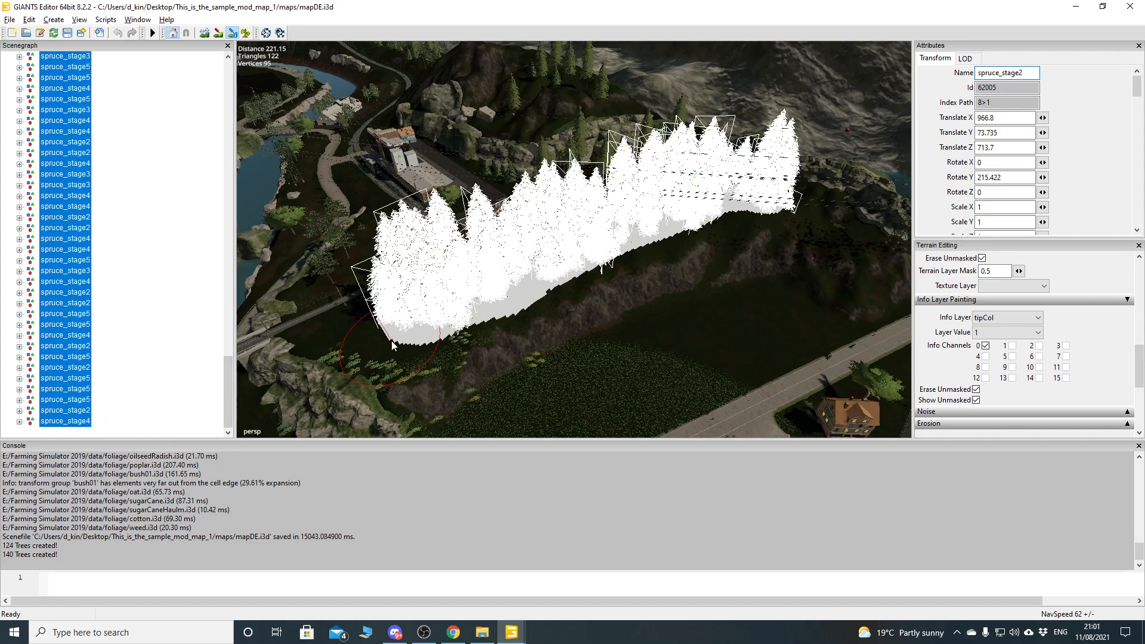
scroll(574, 304, down, 5)
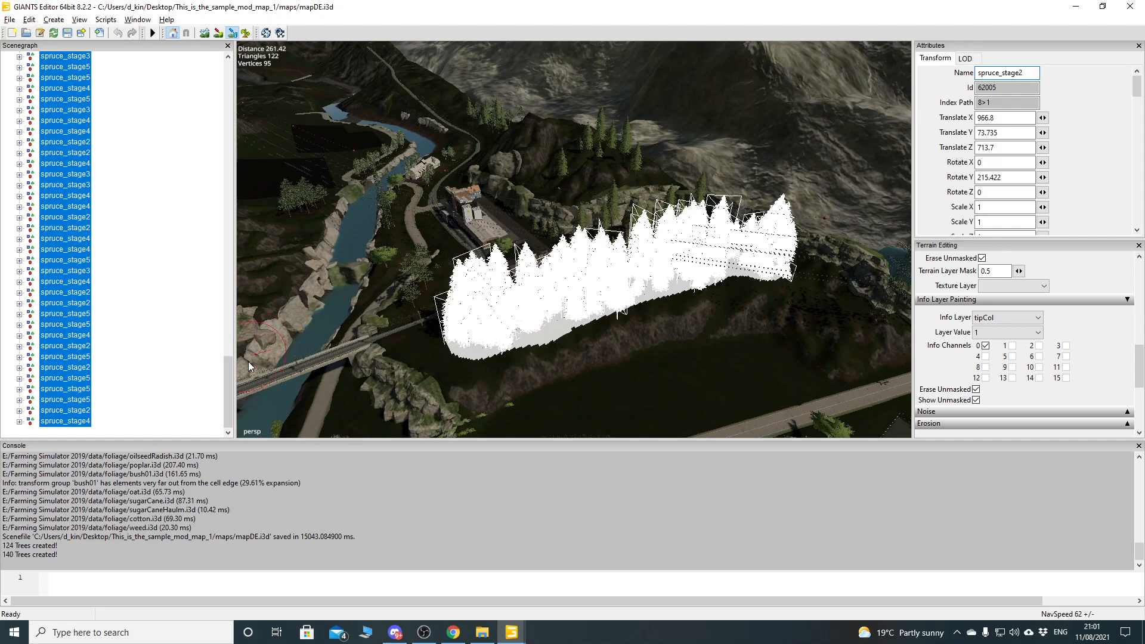
drag(231, 191, 231, 132)
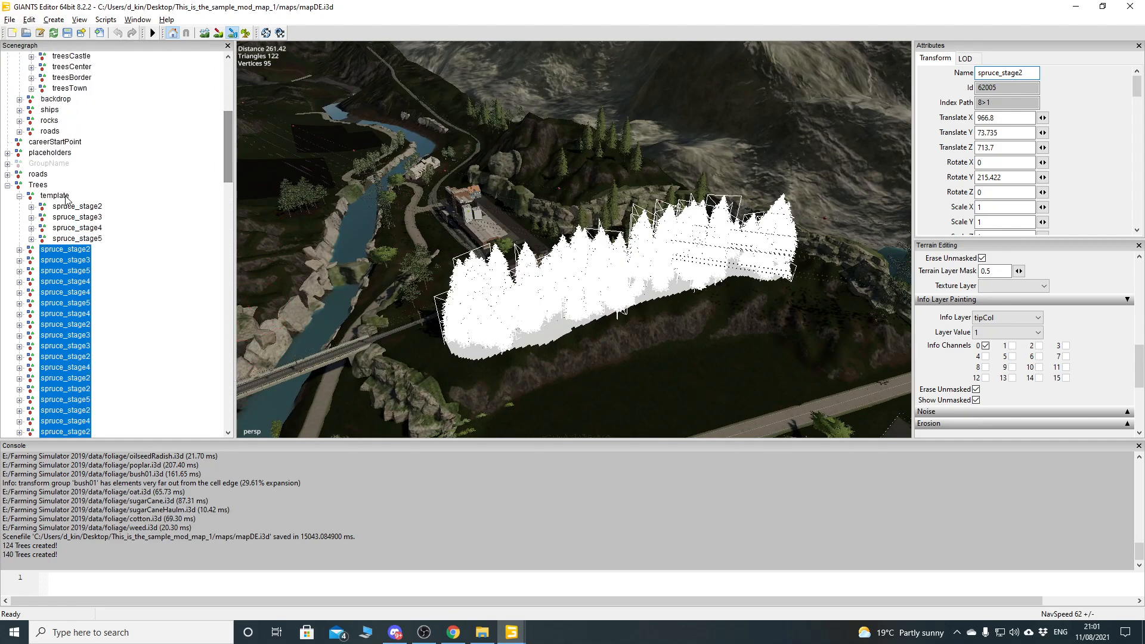
click(77, 208)
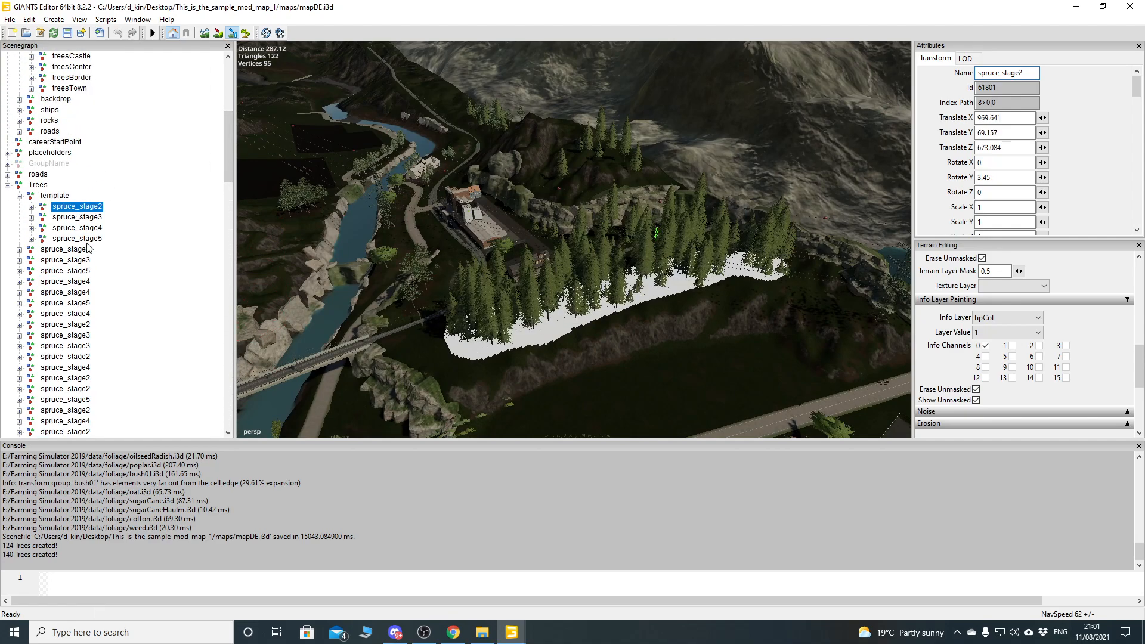
shift+click(85, 239)
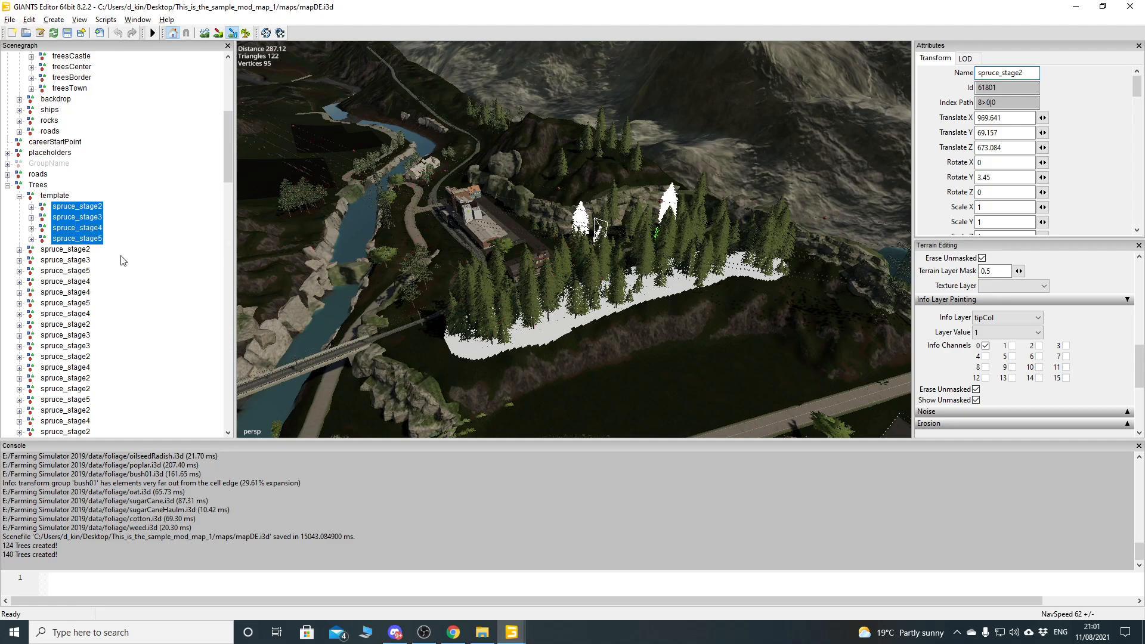
- Select the treesPort group and then treesPortArea2 under trees to examine where their trees stand on the map
drag(225, 160, 228, 125)
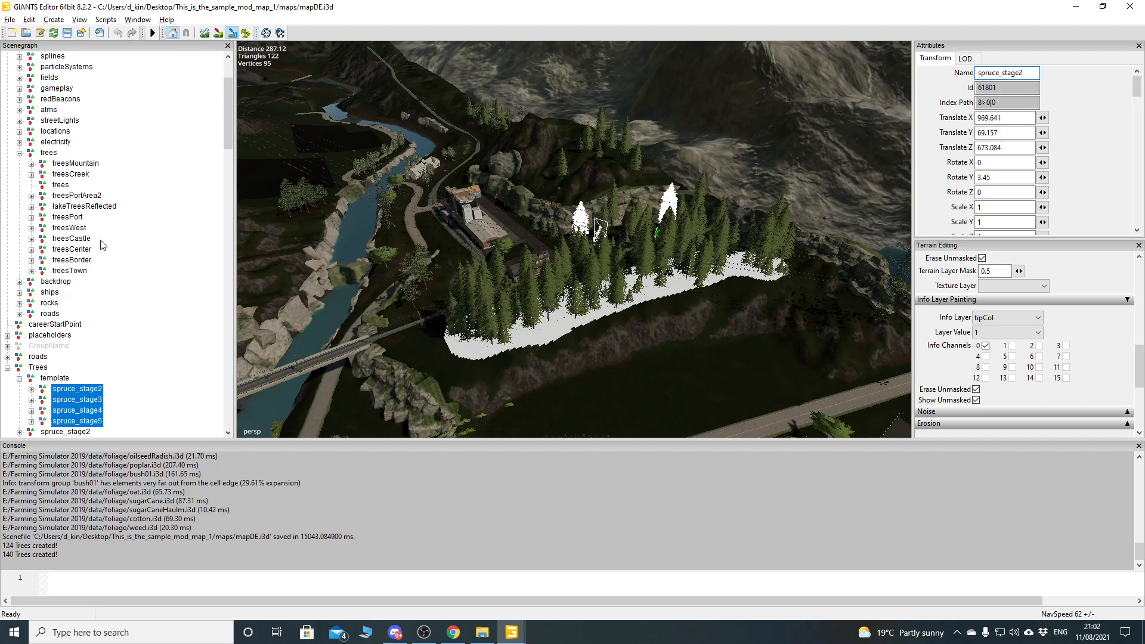
click(31, 218)
click(67, 216)
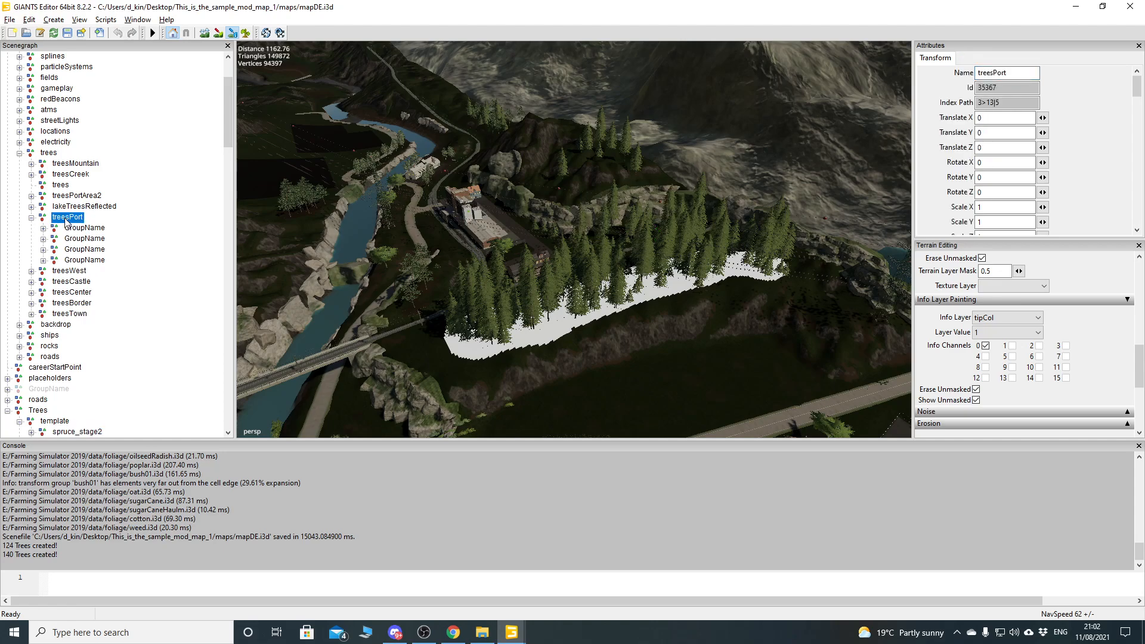
alt+drag(367, 205, 550, 122)
click(31, 219)
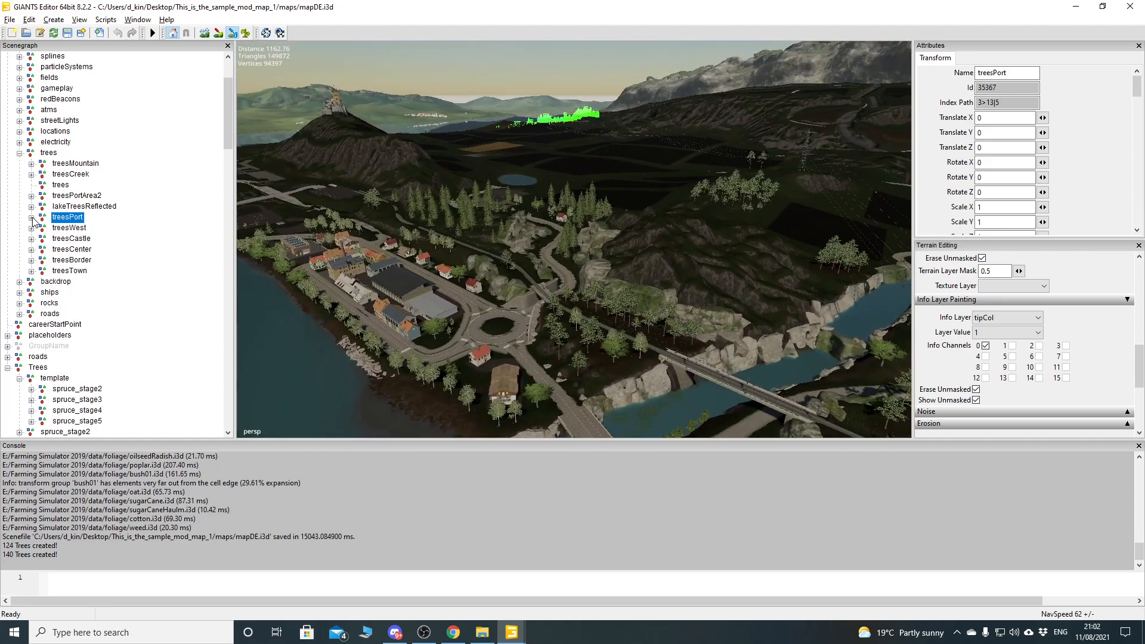
click(65, 196)
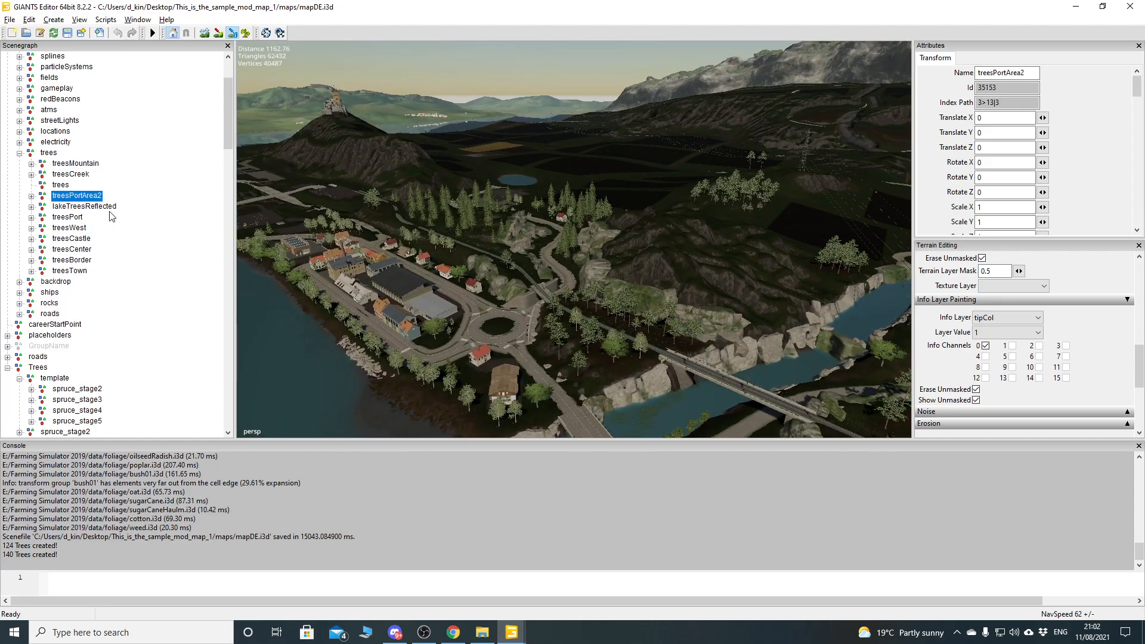
- Locate the treesBorder trees on the map, then expand the group and select its last two GroupName groups for inspection
click(83, 260)
alt+drag(443, 238, 603, 162)
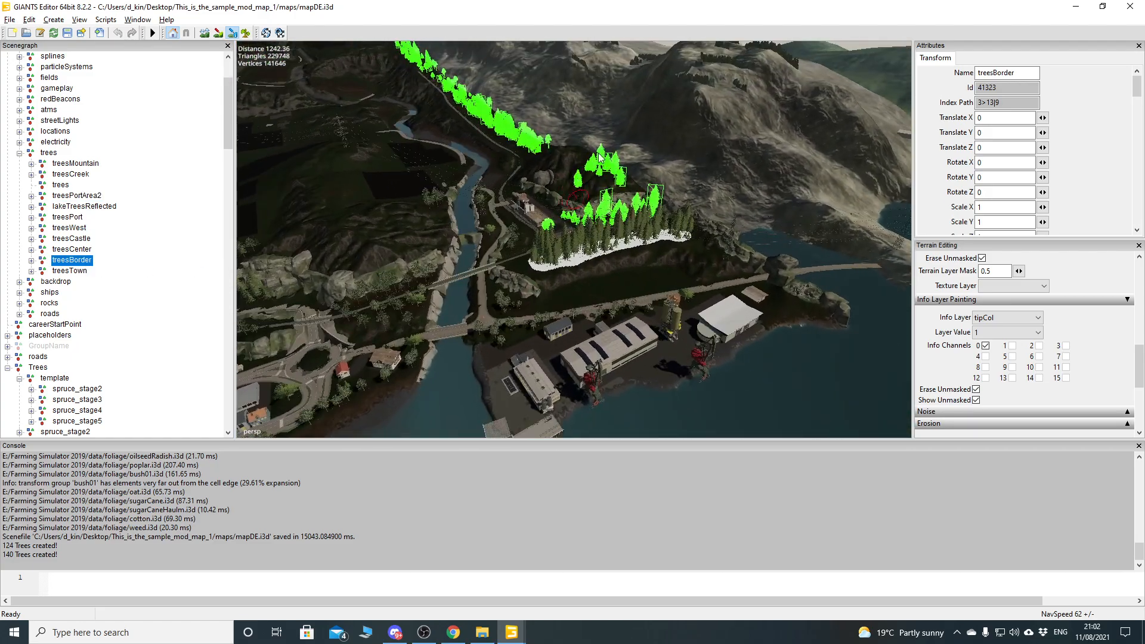
alt+drag(622, 278, 647, 205)
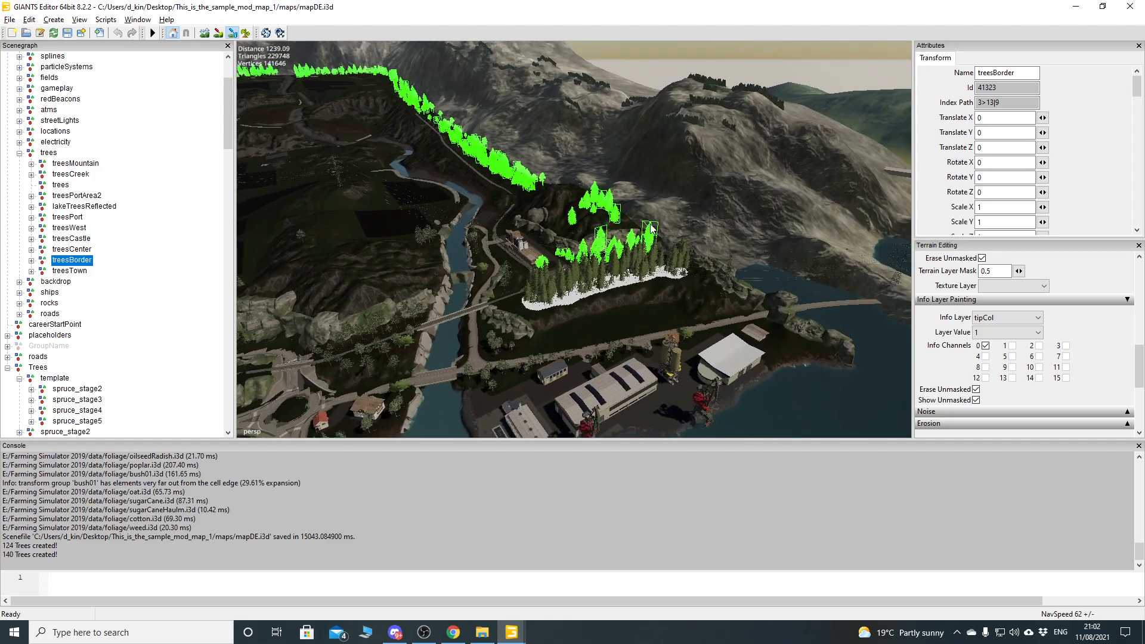
scroll(649, 202, up, 6)
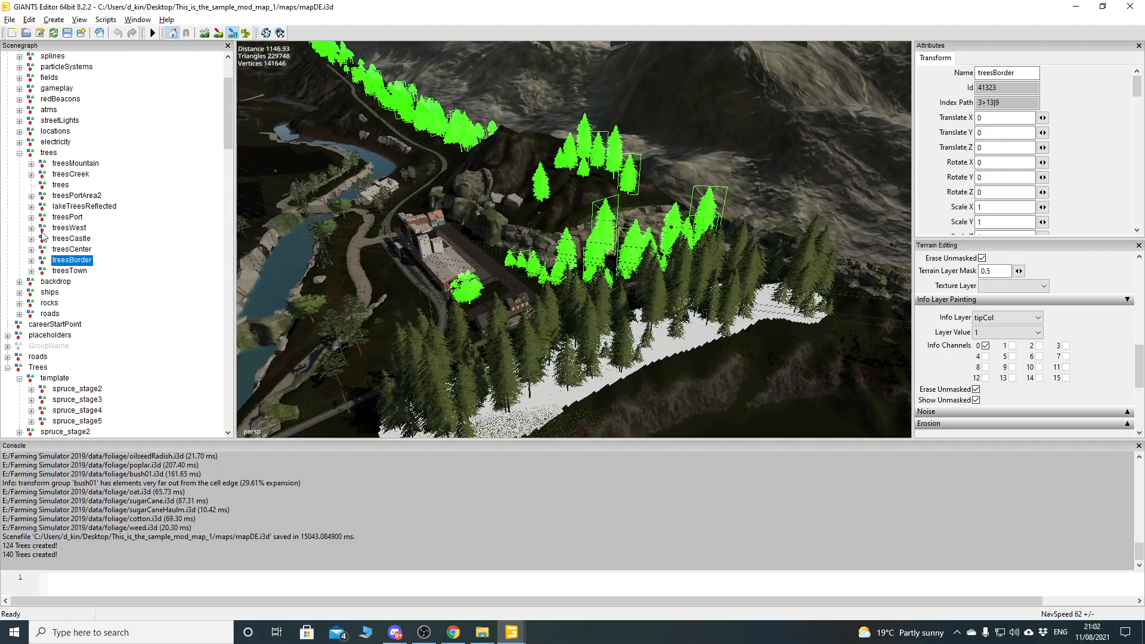
click(32, 261)
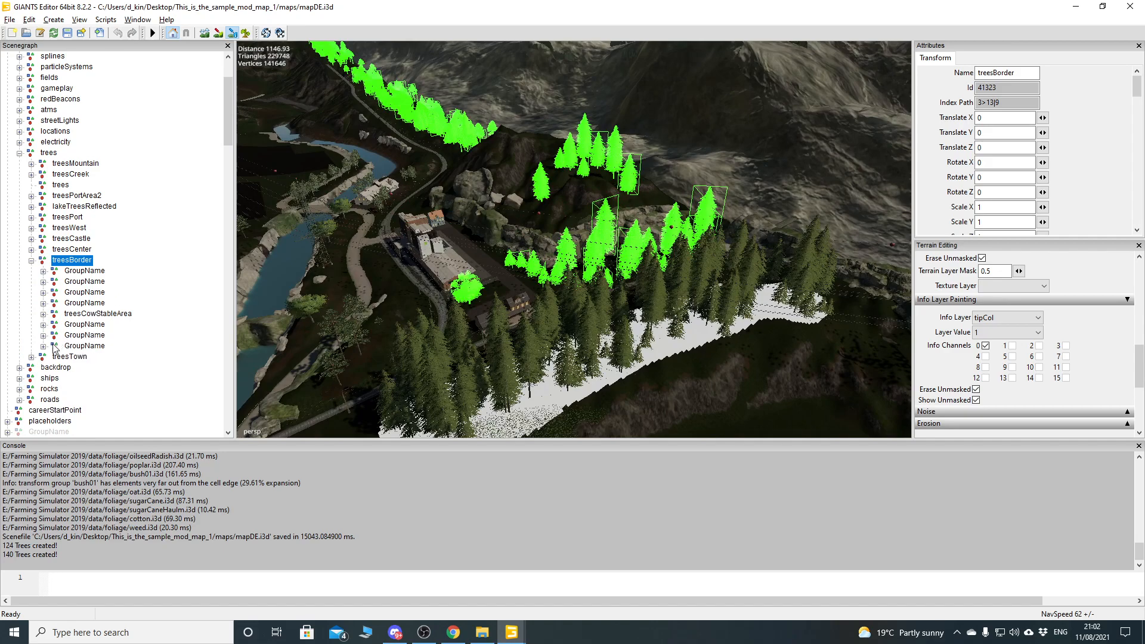
click(80, 347)
click(79, 337)
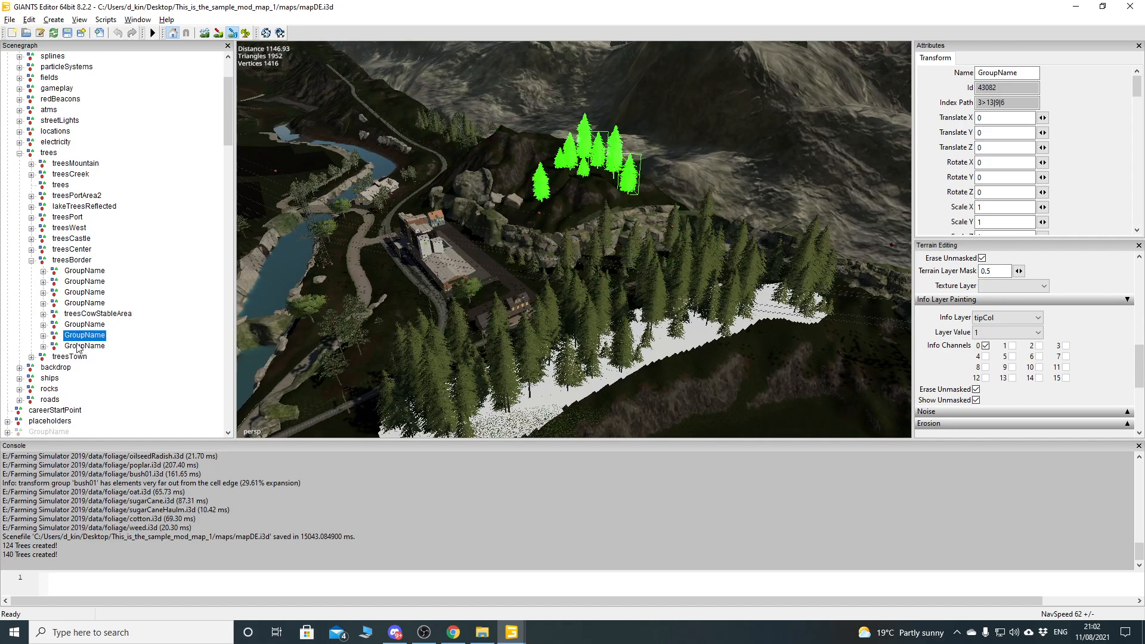
click(77, 347)
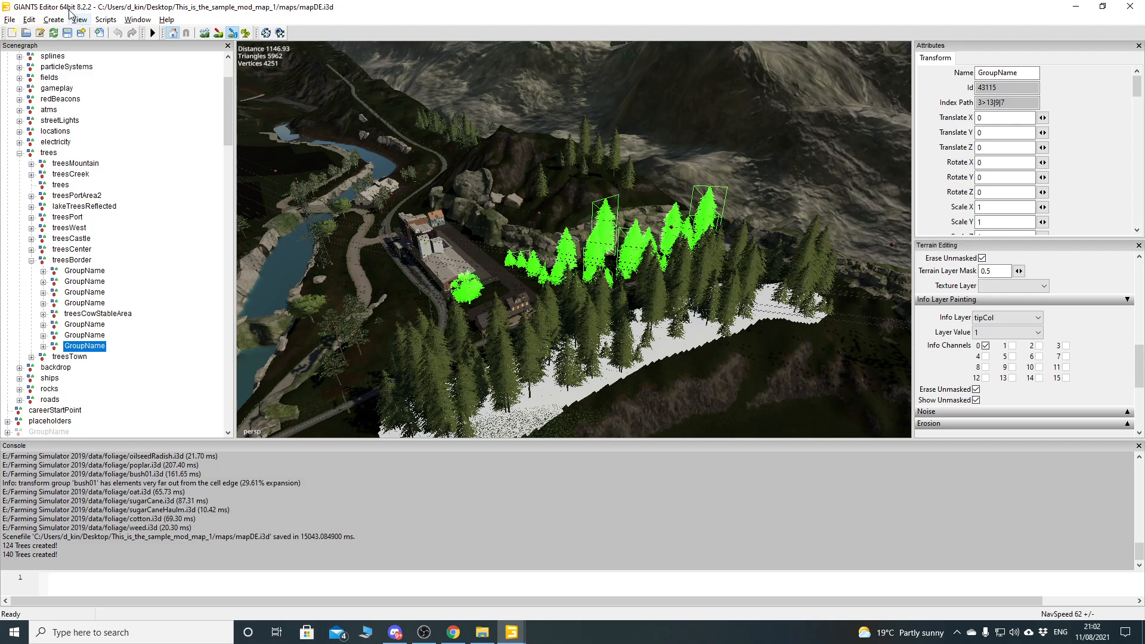
- Create a new transform group and move it into the treesBorder group under trees
click(54, 20)
click(86, 34)
drag(229, 117, 231, 430)
click(43, 422)
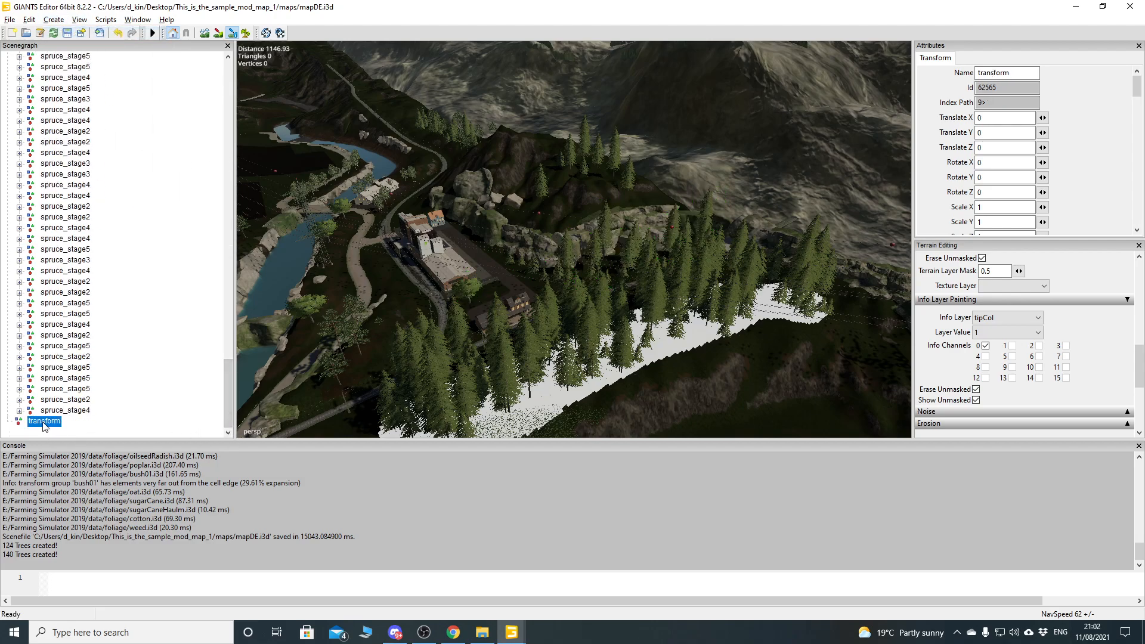
drag(227, 382, 230, 298)
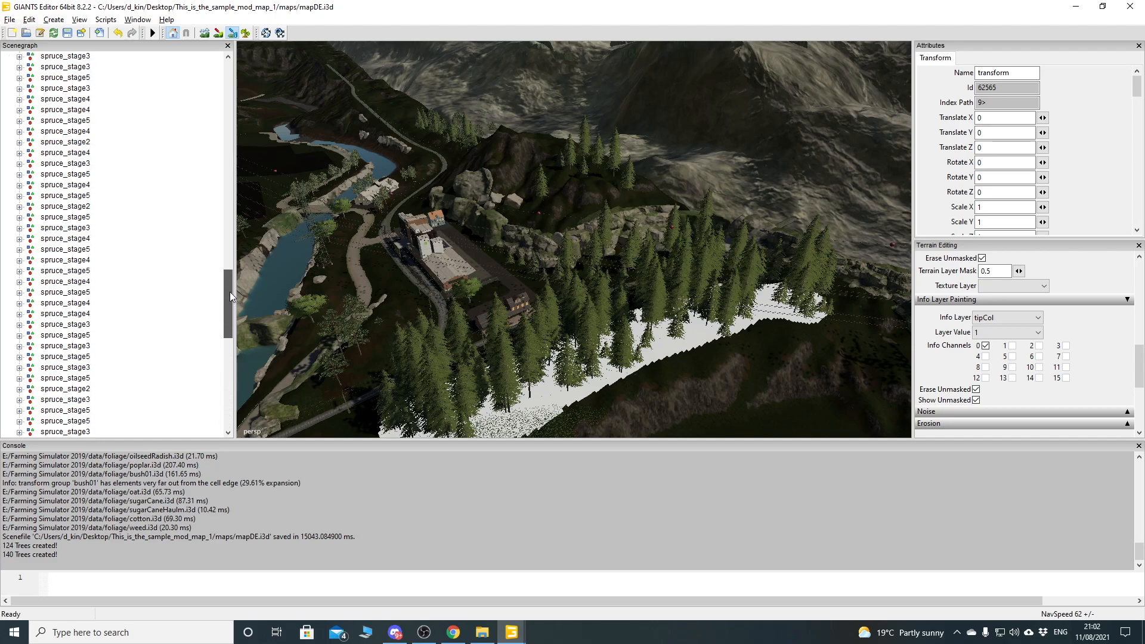
drag(230, 189, 231, 125)
click(73, 143)
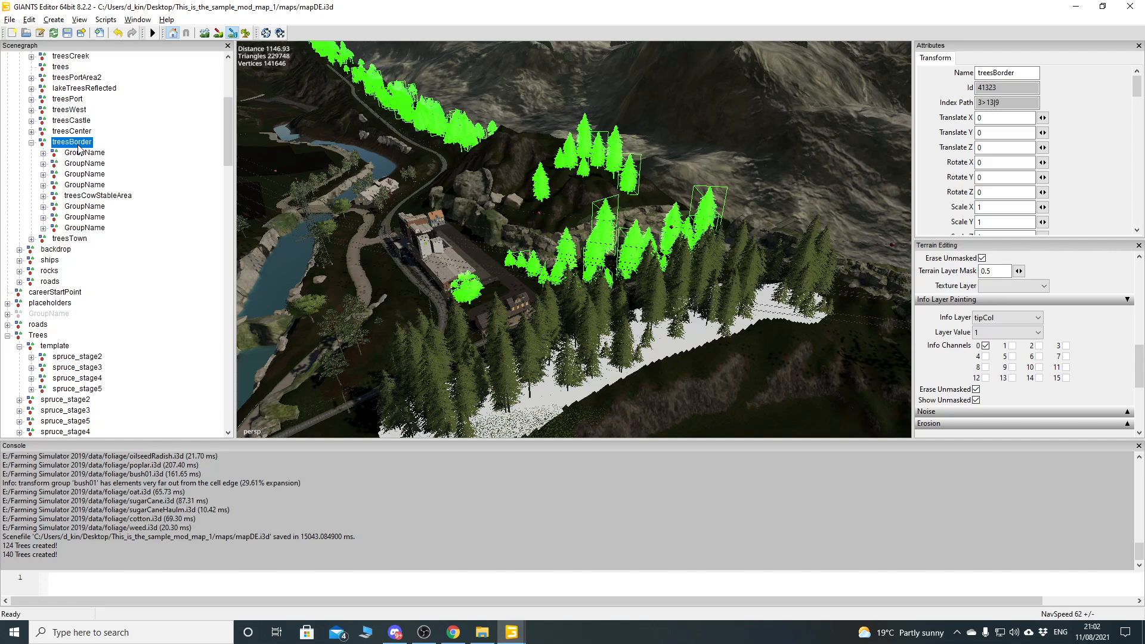
key(ctrl+g)
- Rename the new transform group in treesBorder to GroupName, copying the name from the group above it
click(93, 230)
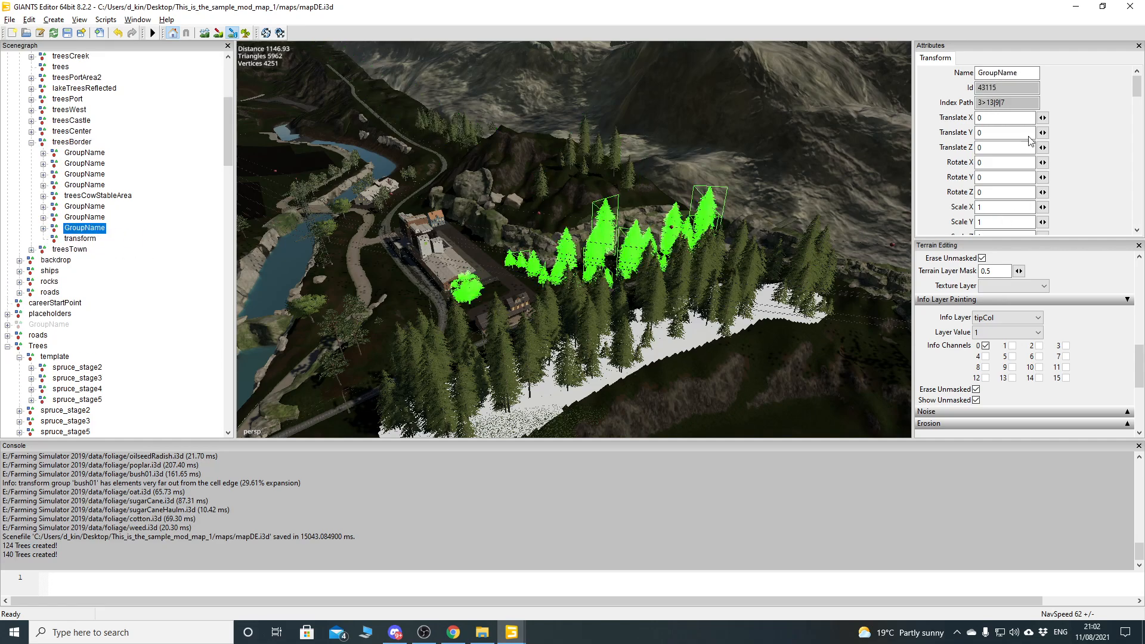
double_click(1027, 72)
key(ctrl+c)
click(94, 238)
double_click(1018, 73)
key(ctrl+v)
key(Return)
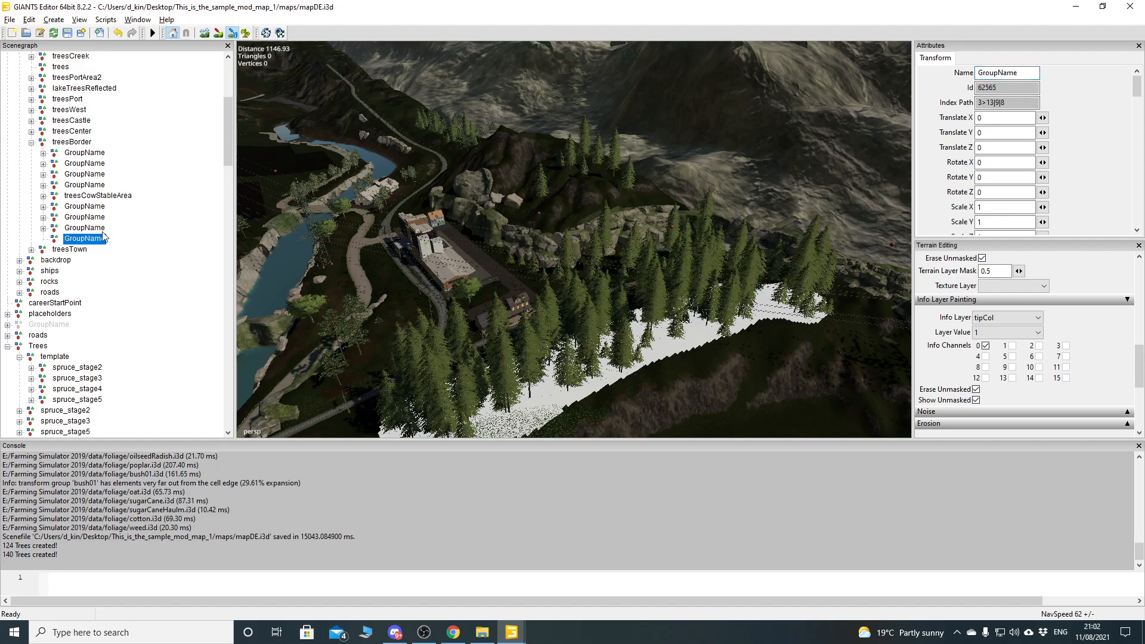
- Move all generated spruces directly under Trees into the new empty GroupName group at the end of treesBorder
drag(229, 146, 230, 411)
click(83, 152)
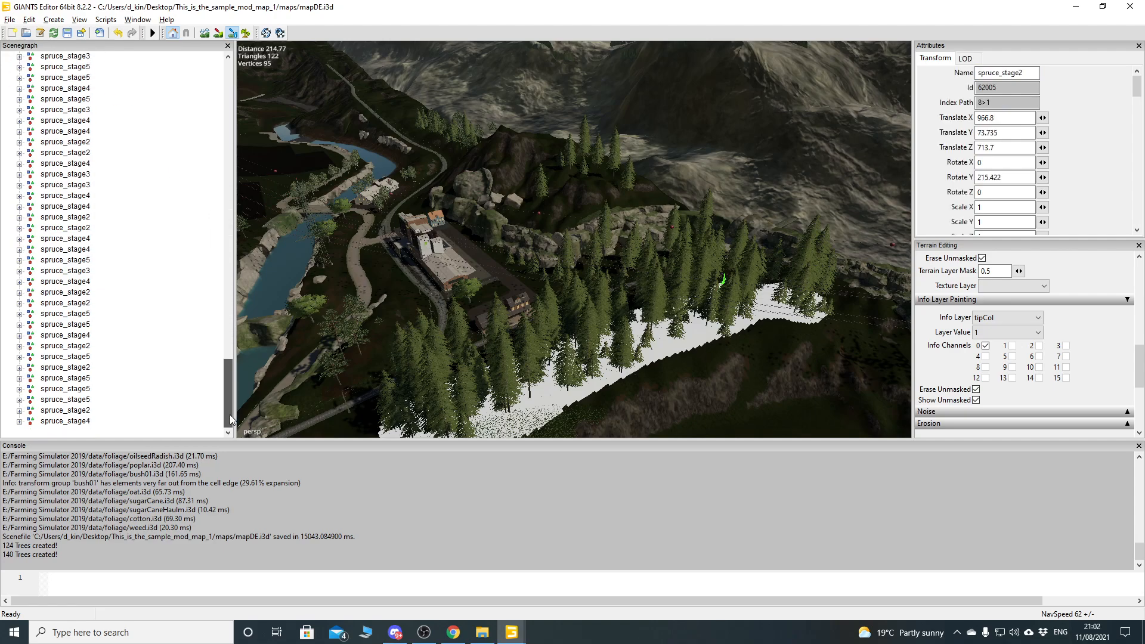
shift+click(77, 421)
key(Delete)
drag(228, 420, 233, 110)
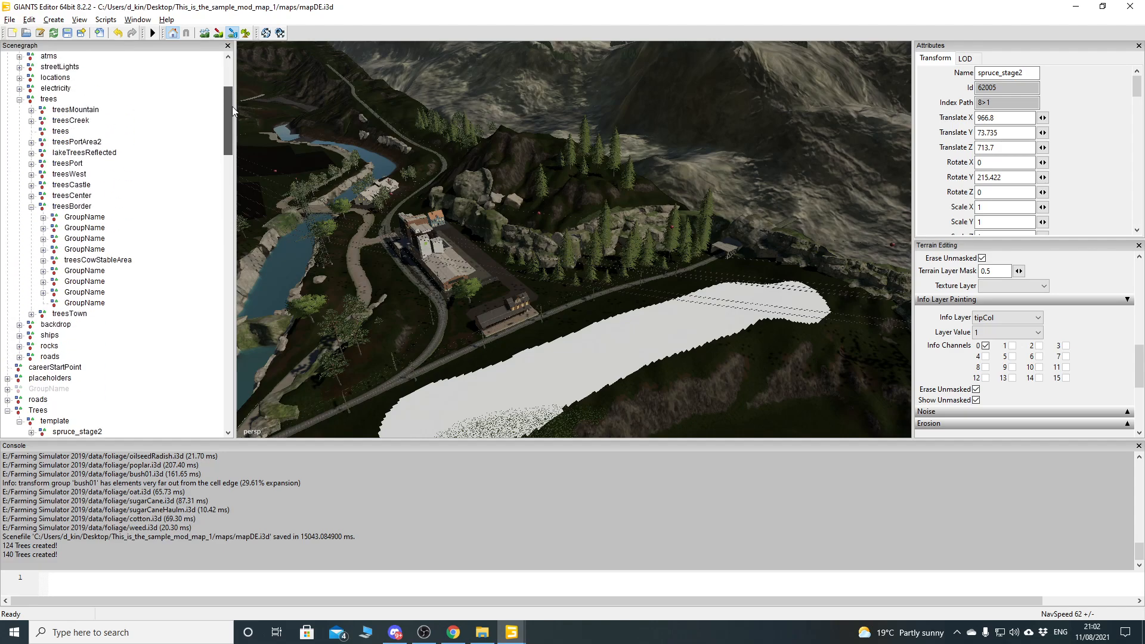
click(95, 304)
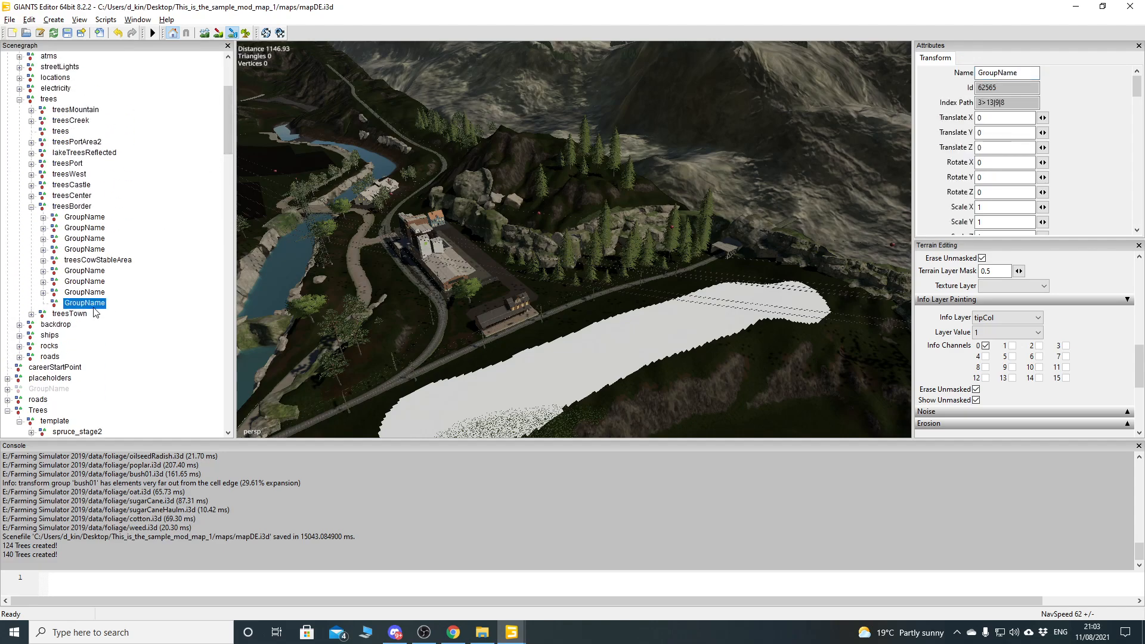
key(ctrl+v)
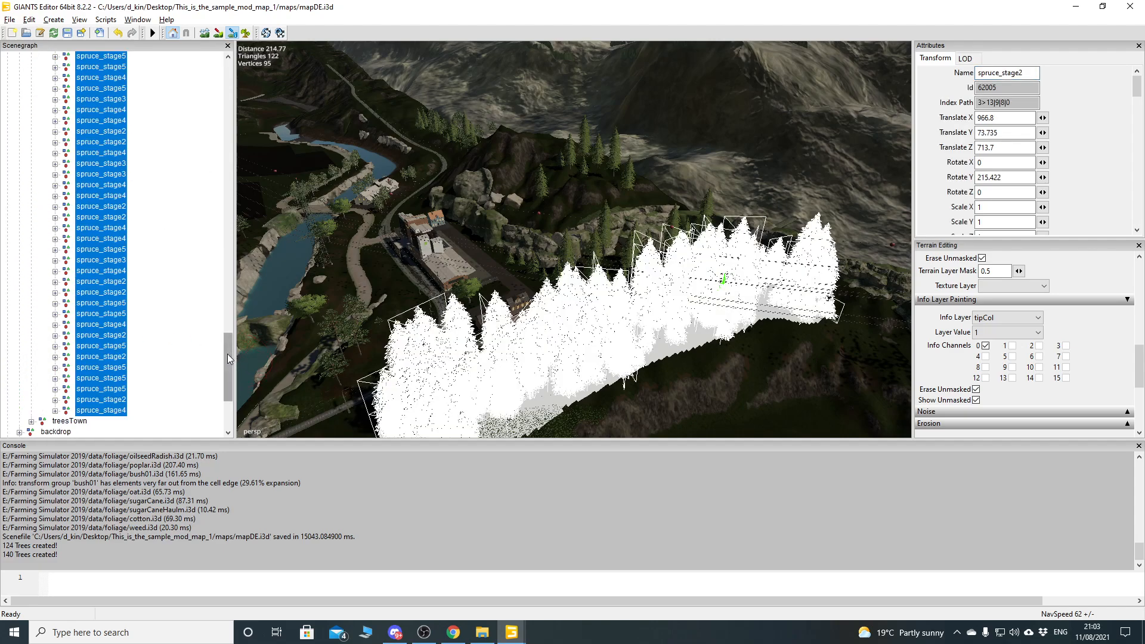
- Delete the template spruces spruce_stage2 to spruce_stage5 from the template group under Trees
drag(227, 353, 227, 404)
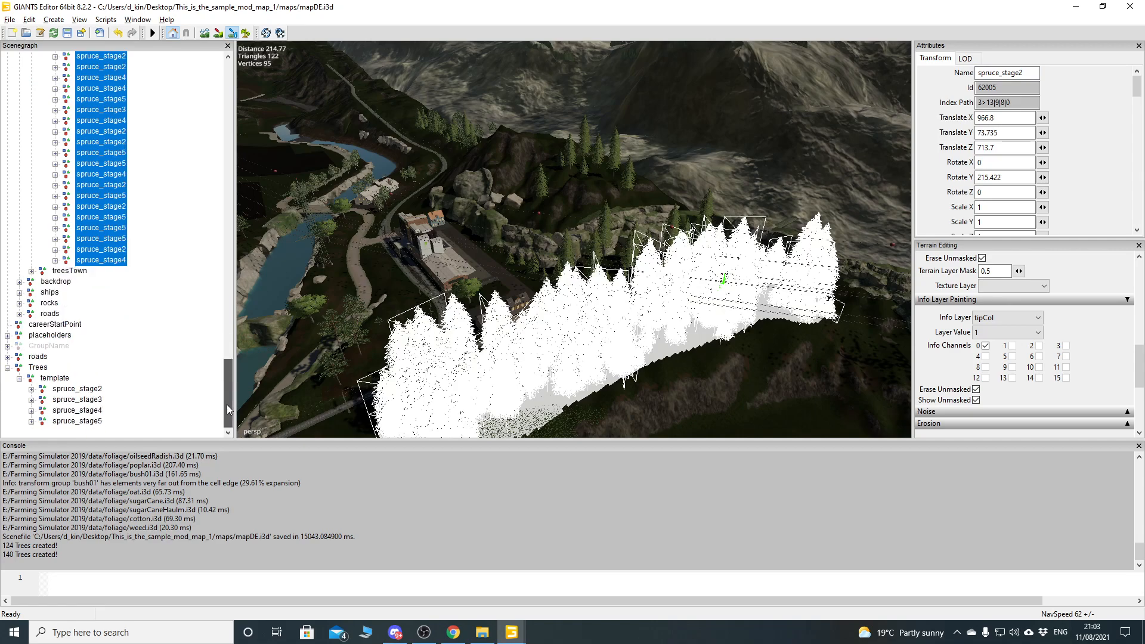
click(70, 391)
shift+click(85, 421)
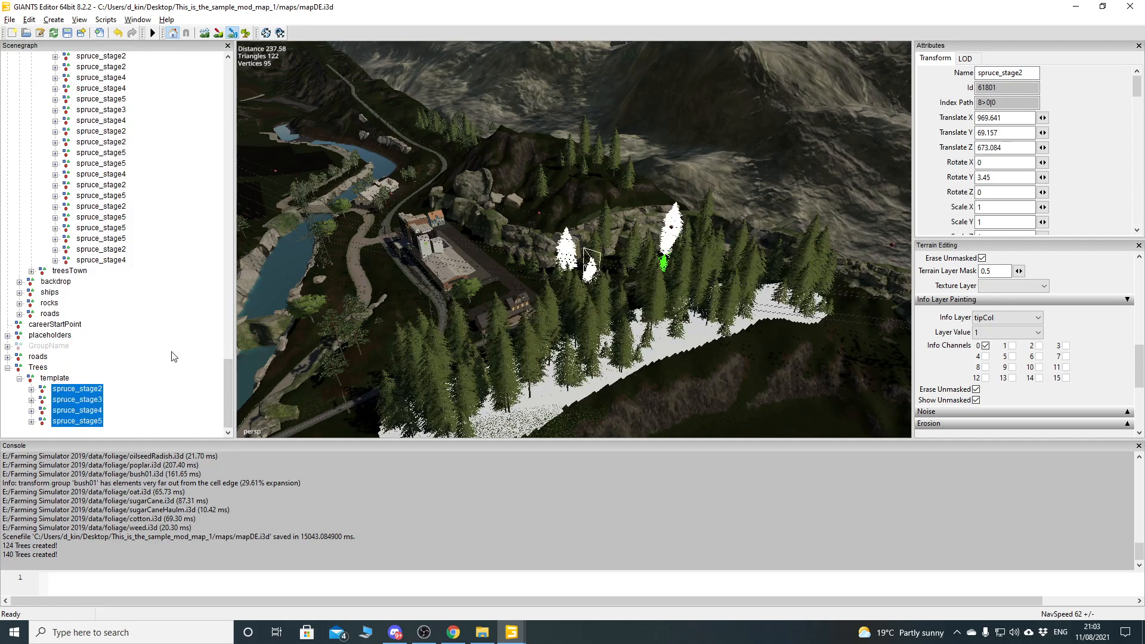
key(Delete)
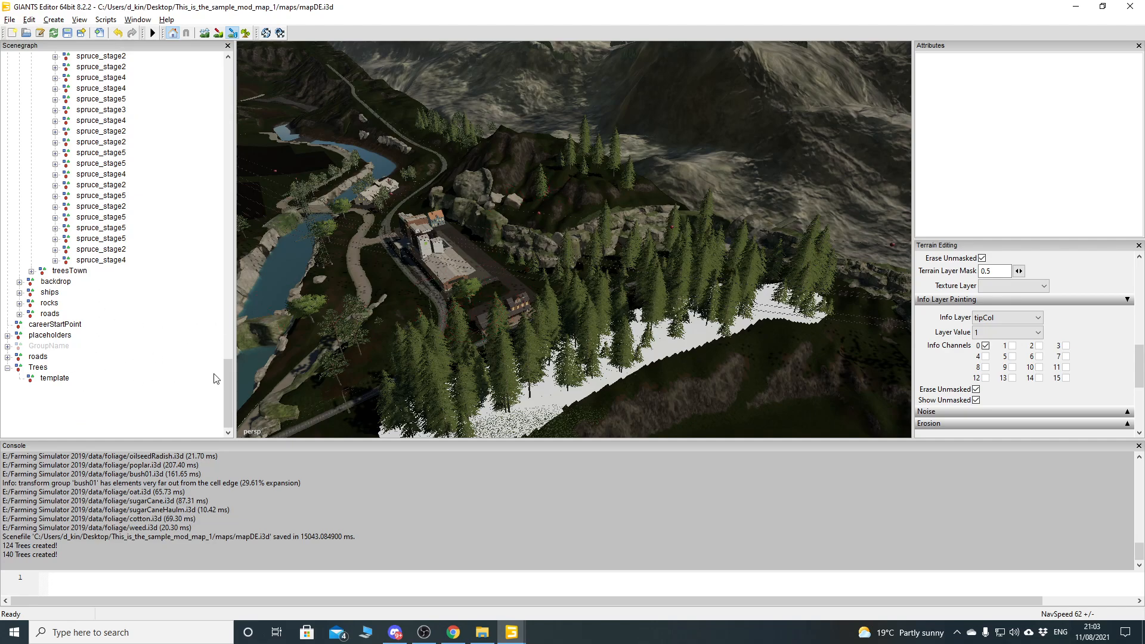
- Collapse the treesBorder group and its parent trees group in the scenegraph
drag(227, 389, 228, 107)
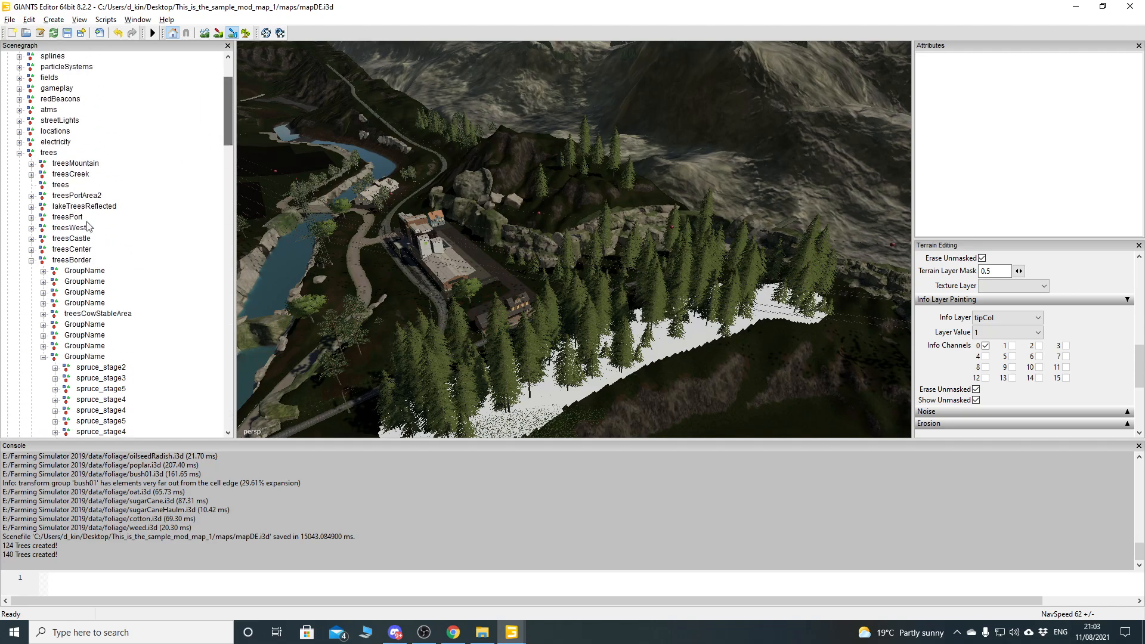
click(31, 260)
click(19, 200)
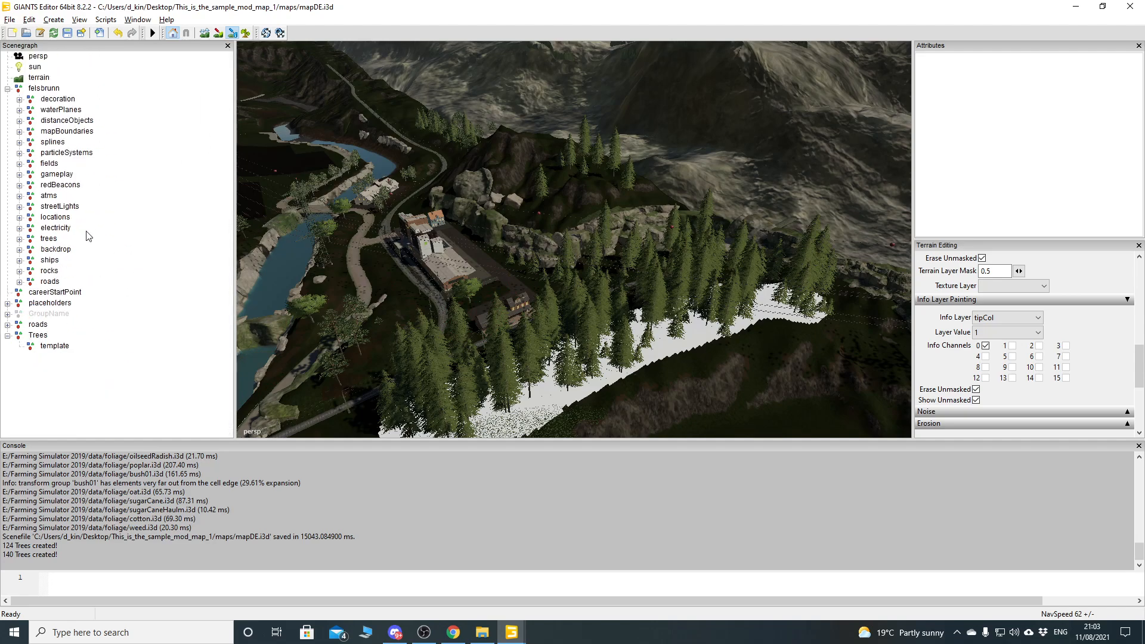
- Check the Trees group, then deselect it and examine the row of spruces from another angle
click(36, 336)
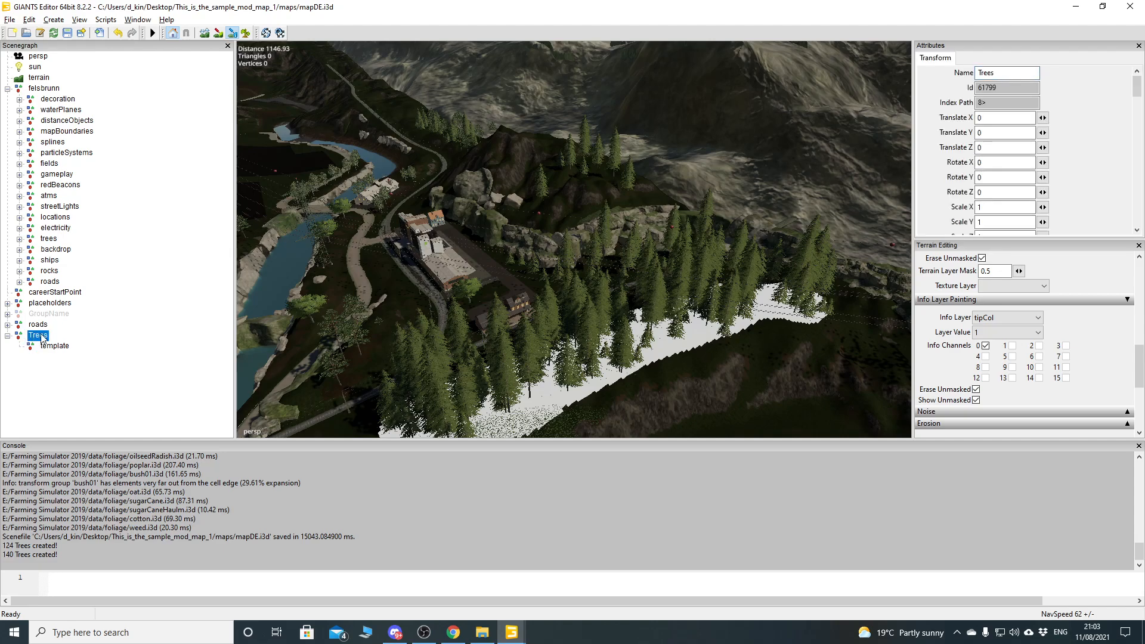
click(140, 340)
alt+drag(482, 310, 554, 313)
alt+right_drag(554, 313, 558, 155)
alt+drag(558, 155, 534, 286)
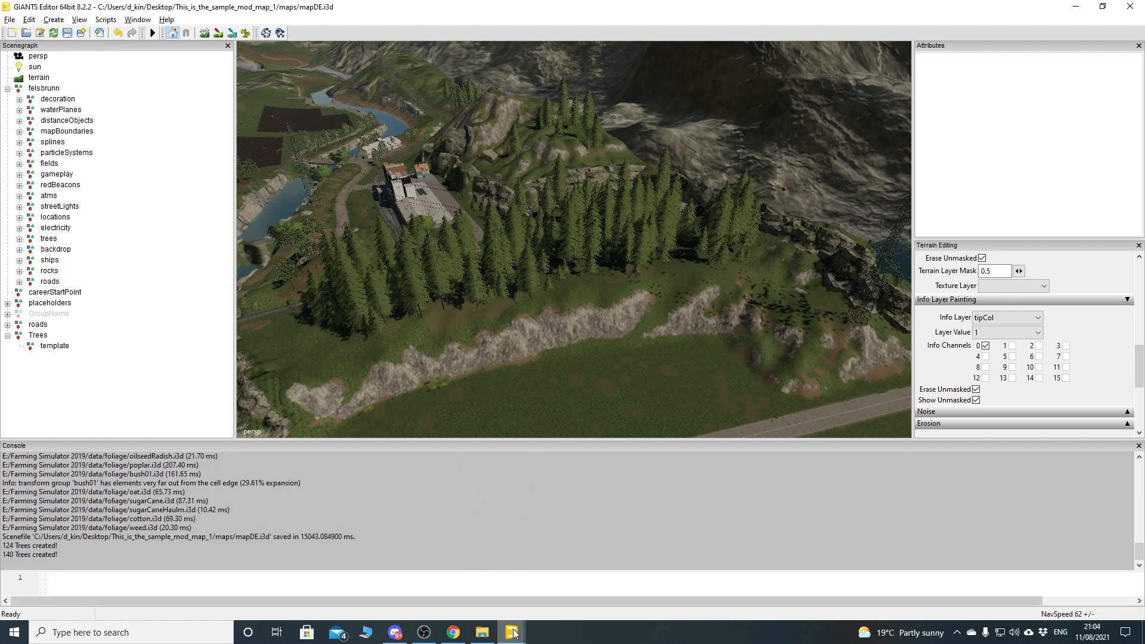
- Review the TreeCreator script, then read the useBit, factor and treeRadius instructions on the forum in Chrome and return to GIANTS Editor
mouse_move(510, 632)
click(576, 545)
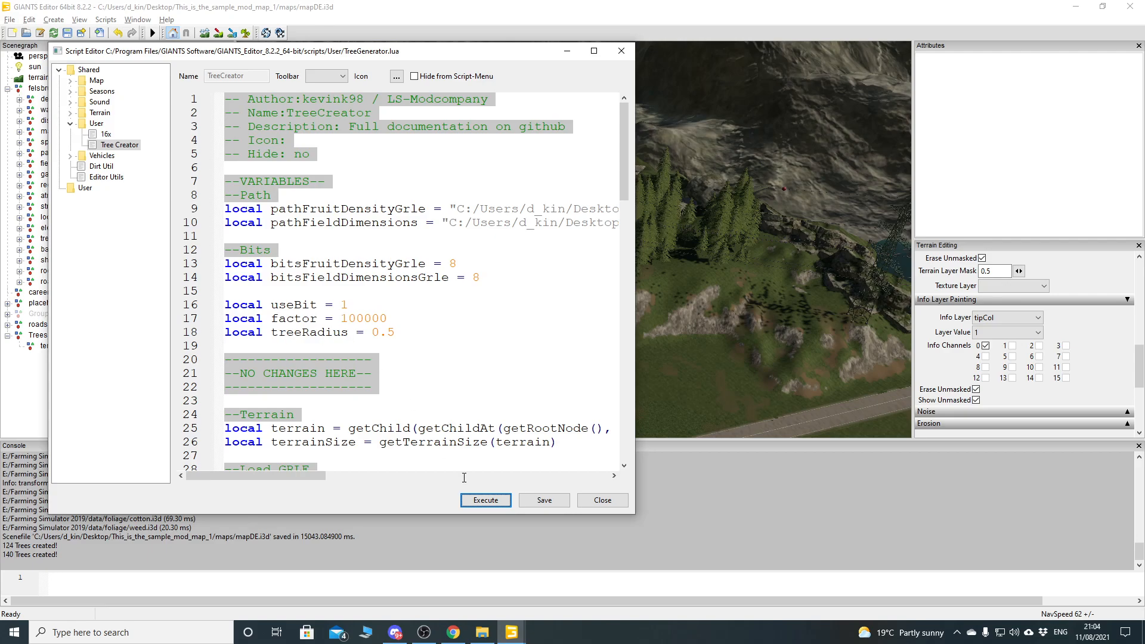
click(453, 632)
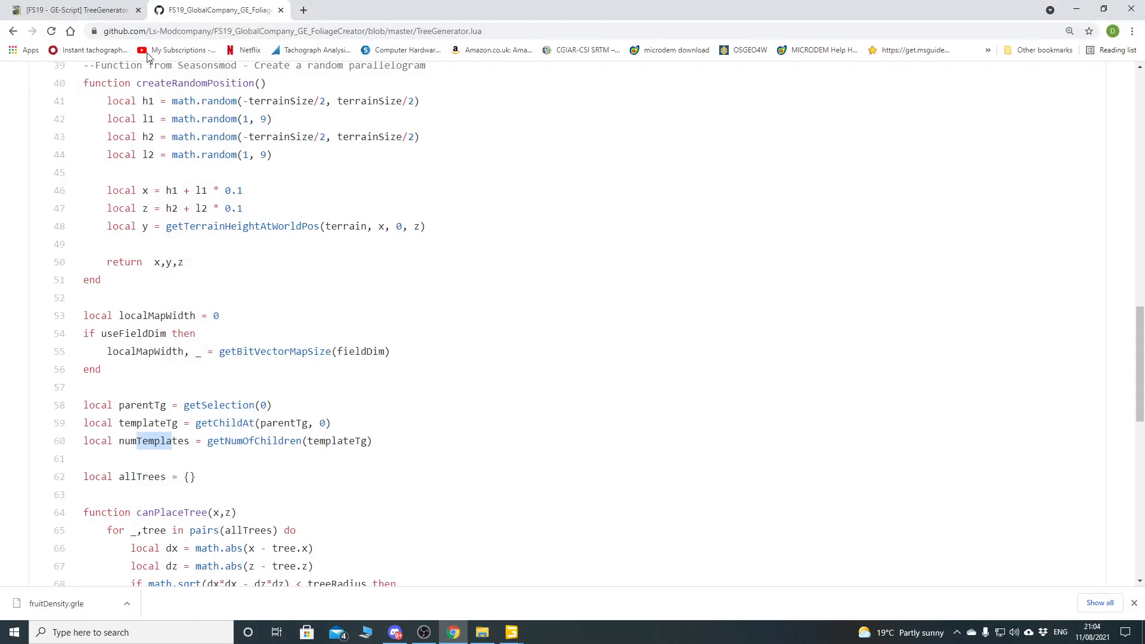
click(118, 18)
scroll(356, 385, down, 4)
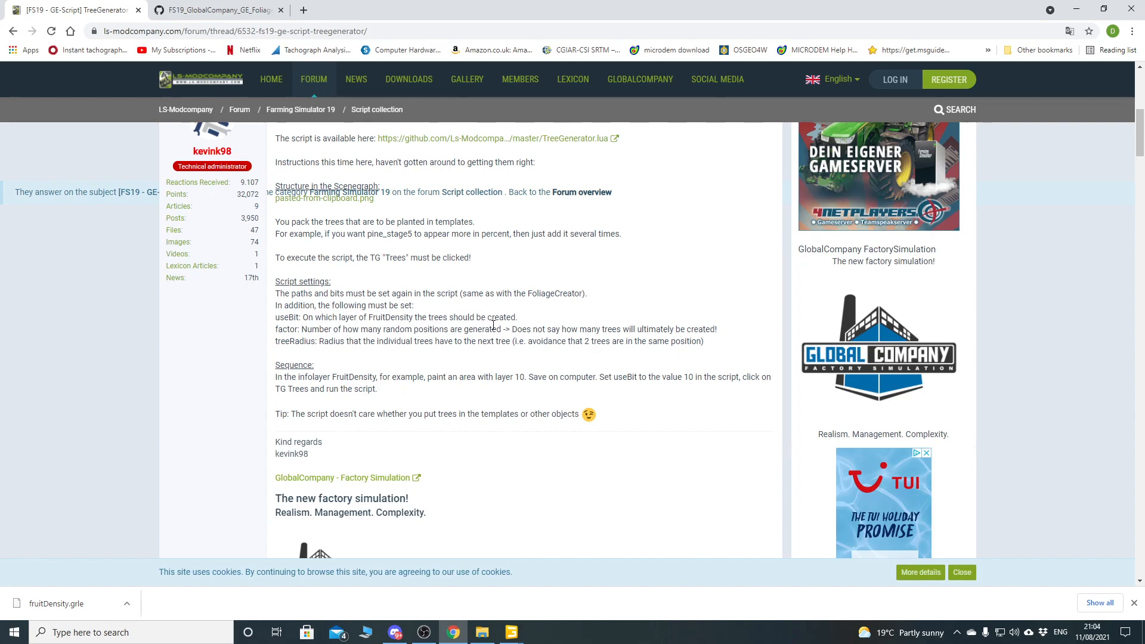
click(511, 632)
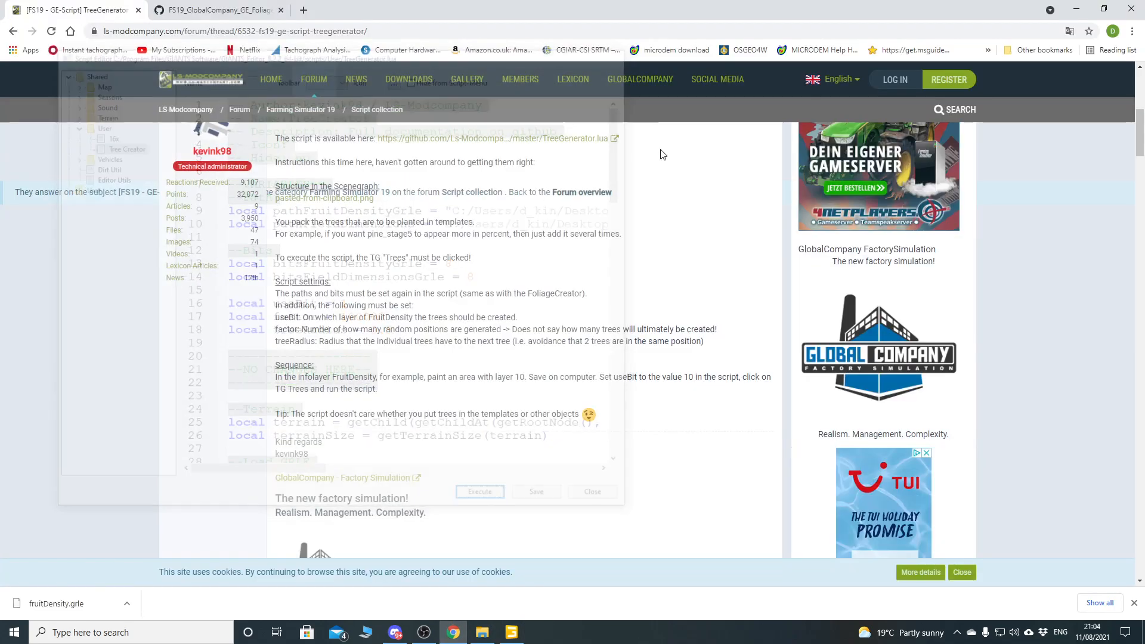
key(alt+Tab)
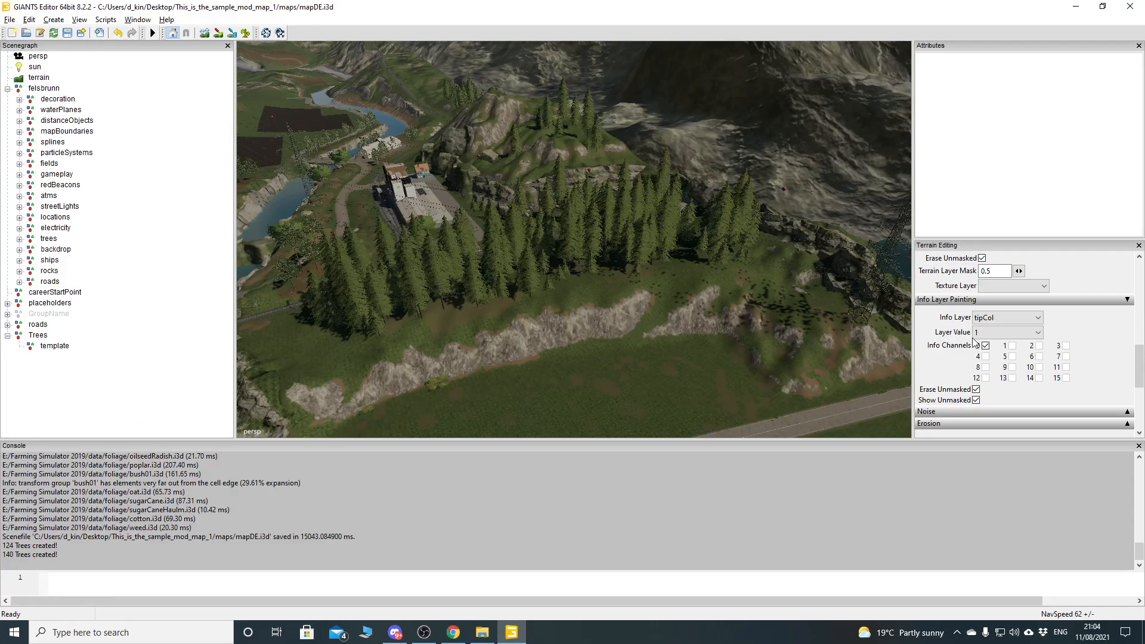
click(992, 334)
click(987, 326)
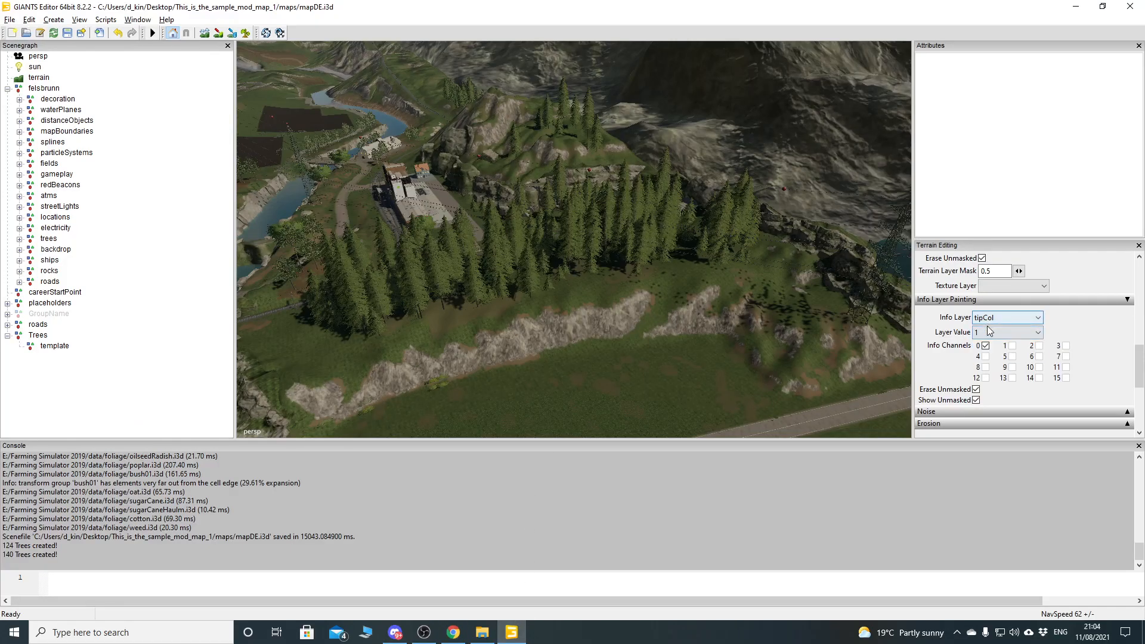
click(991, 317)
click(994, 353)
click(992, 332)
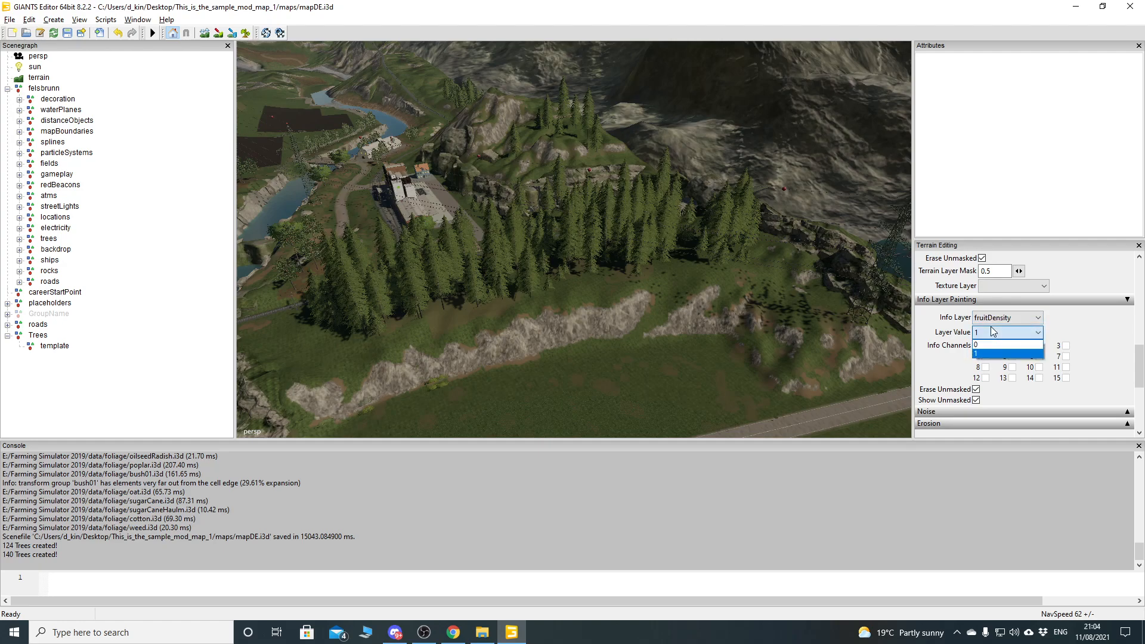
click(985, 310)
click(985, 314)
click(991, 331)
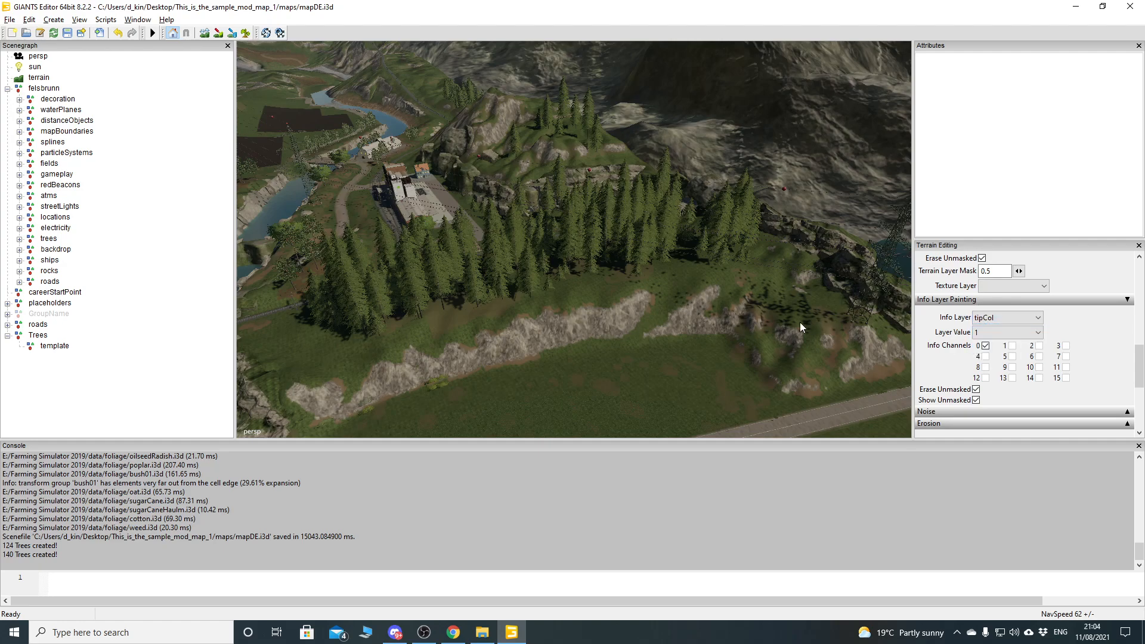
- Set the info layer for painting to fruitDensity with layer value 18
click(992, 318)
click(985, 353)
click(1001, 332)
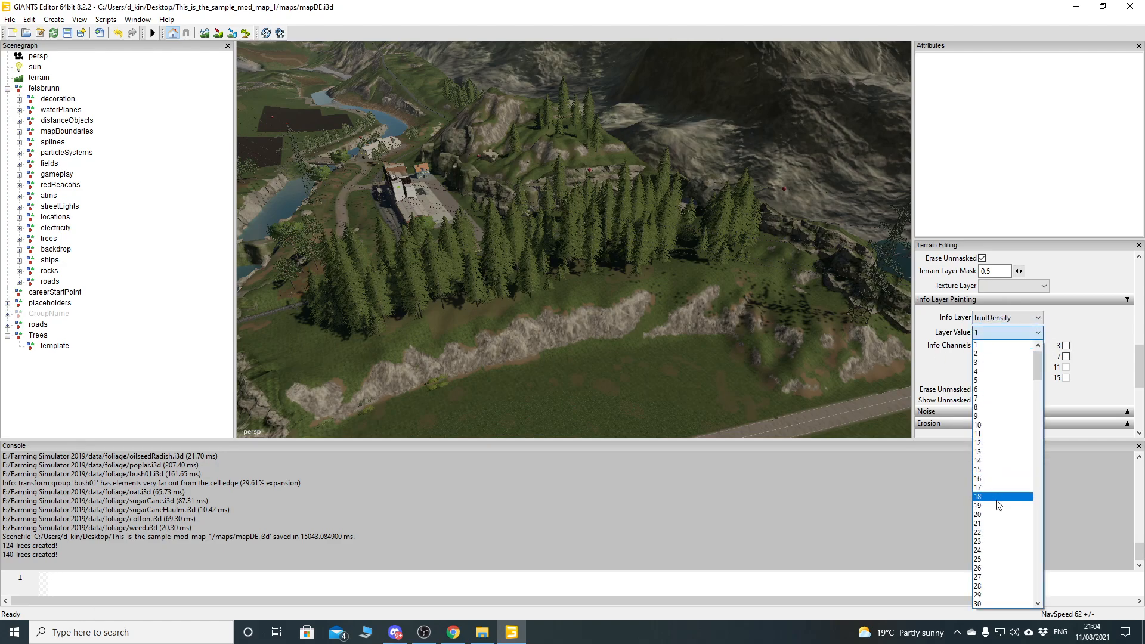
click(996, 498)
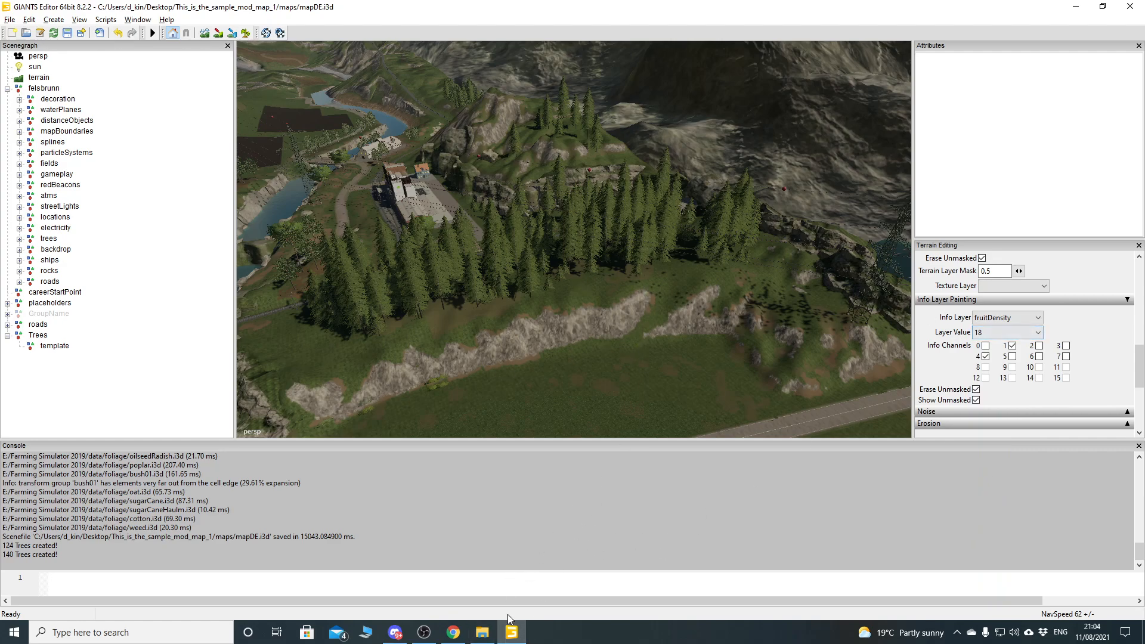
- Open the Tree Creator script for editing and set useBit to 18
click(142, 23)
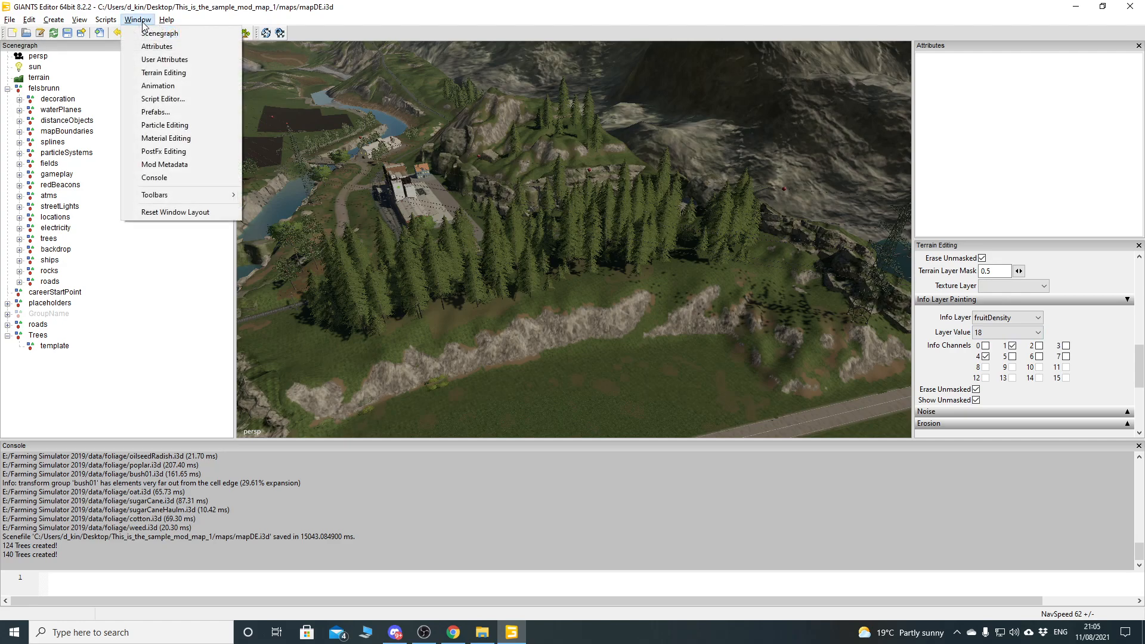
click(142, 22)
click(146, 24)
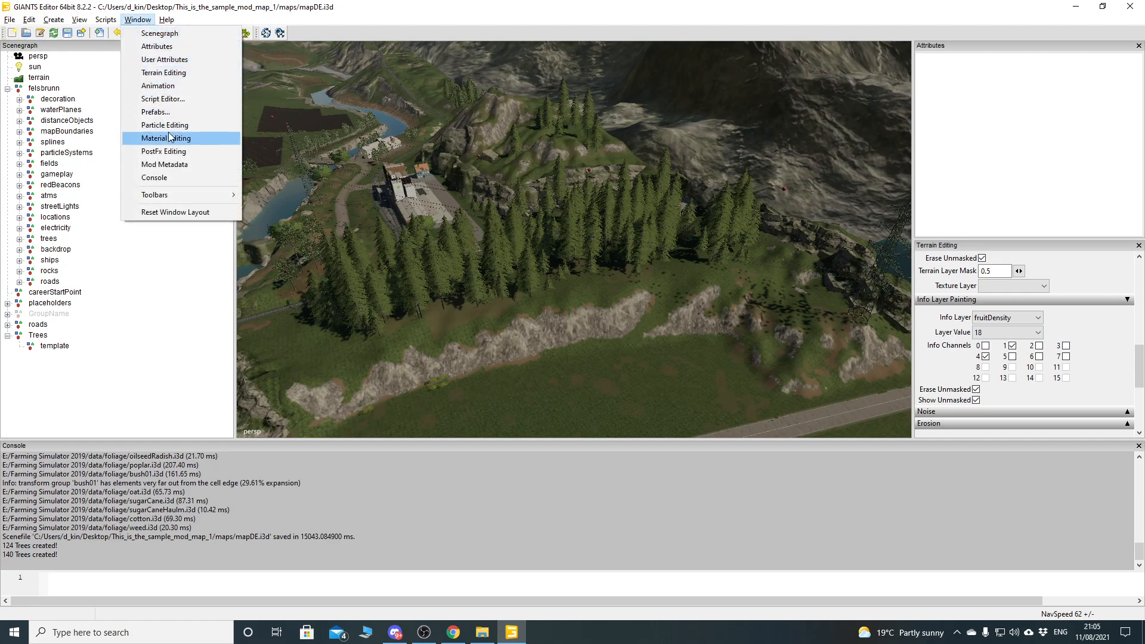
click(169, 99)
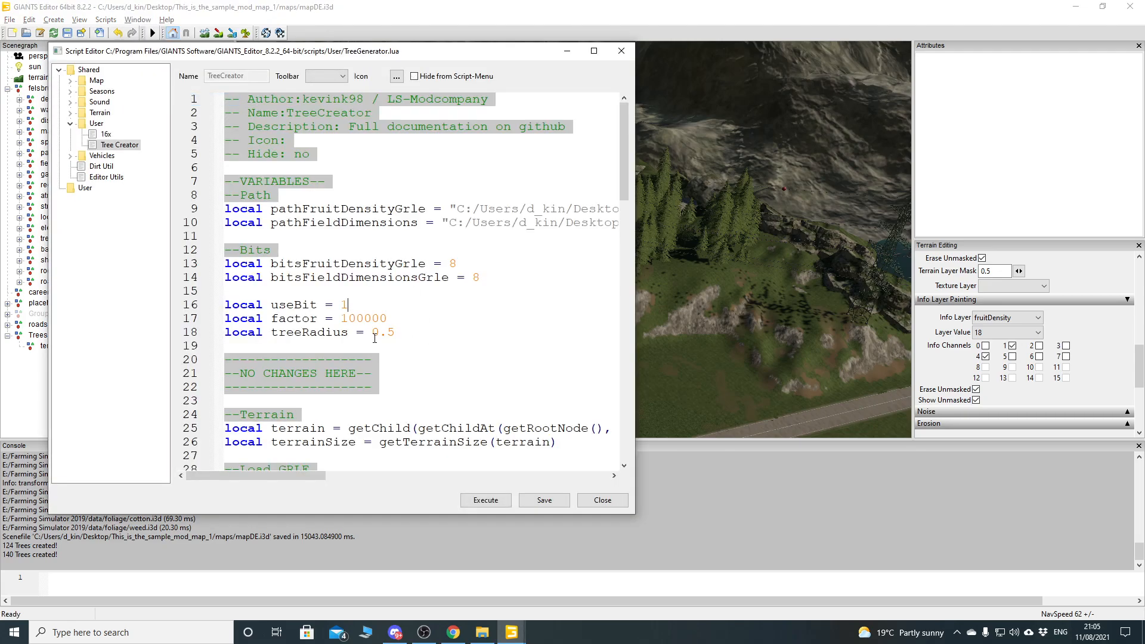
text(8)
- Start running the Tree Creator script, cancel at the request to save changes, then execute the script again
click(546, 500)
click(540, 498)
click(547, 500)
click(485, 499)
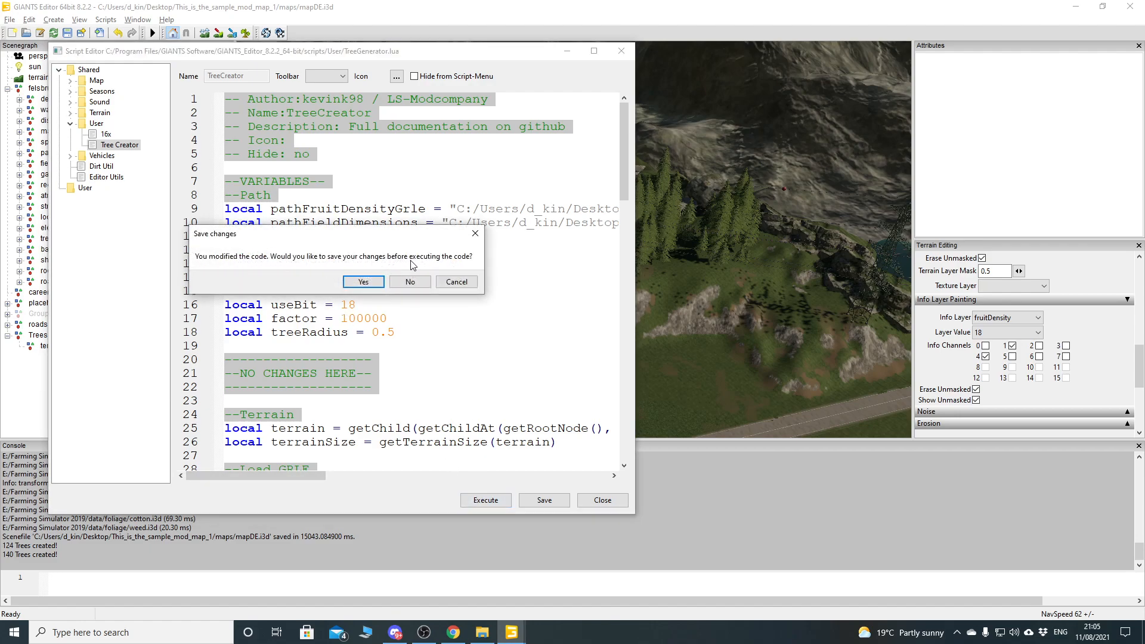
click(454, 282)
click(455, 283)
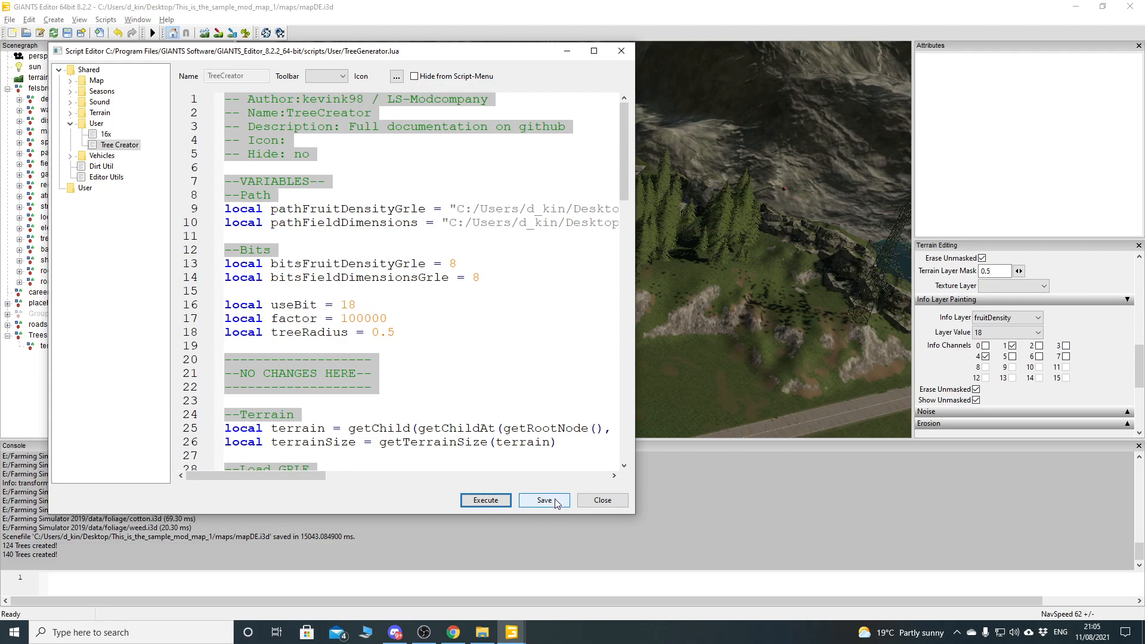
click(486, 499)
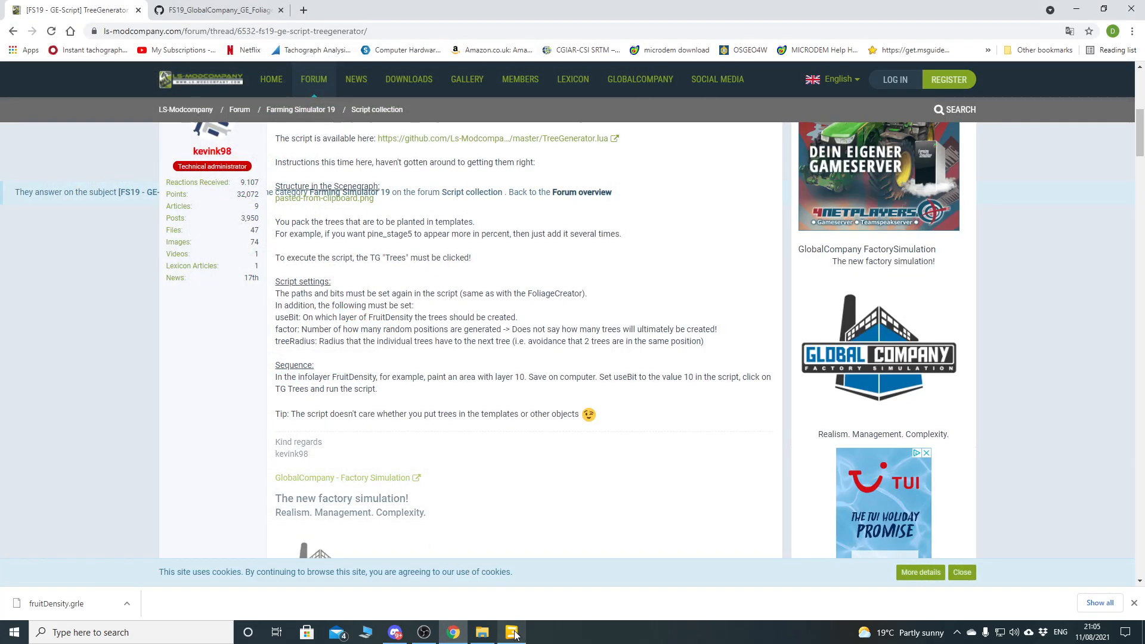
- Check the script's console output in GIANTS Editor, look at the forum instructions in Chrome, then return to GIANTS Editor
click(511, 631)
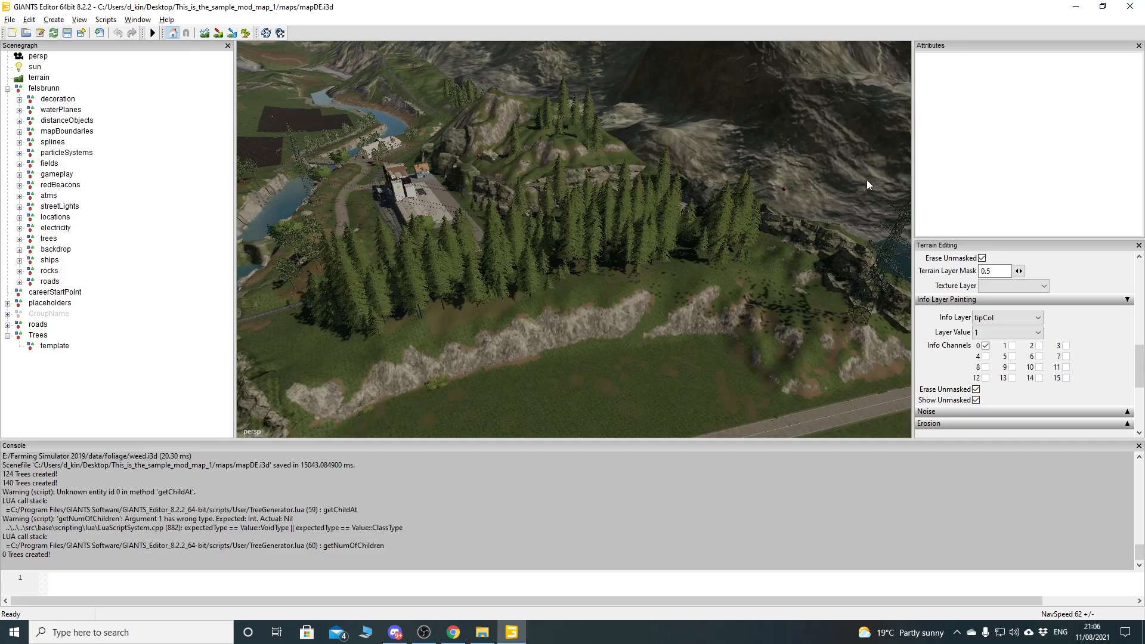
click(1075, 7)
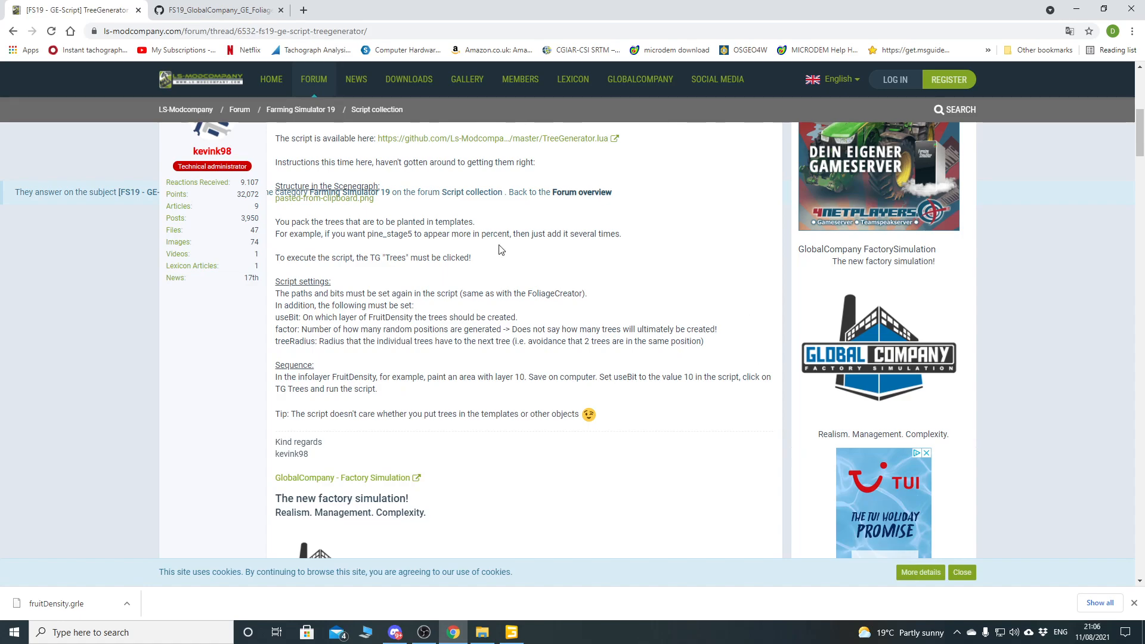
click(511, 632)
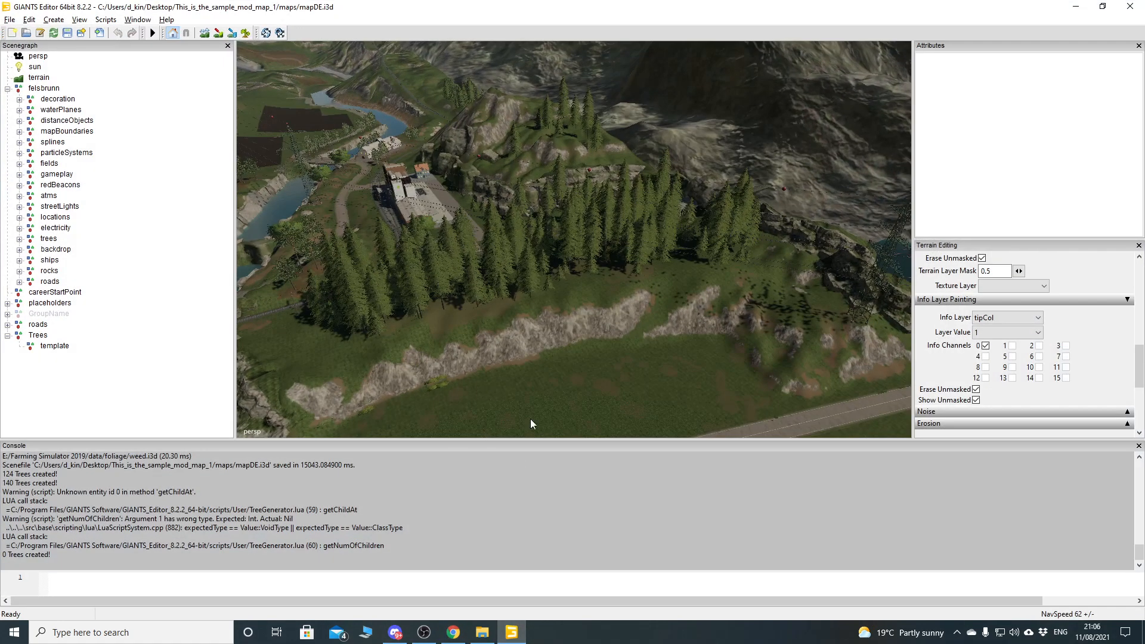
- Turn on info layer painting and display the fruitDensity layer around the generated spruces
click(232, 32)
click(1004, 317)
click(991, 347)
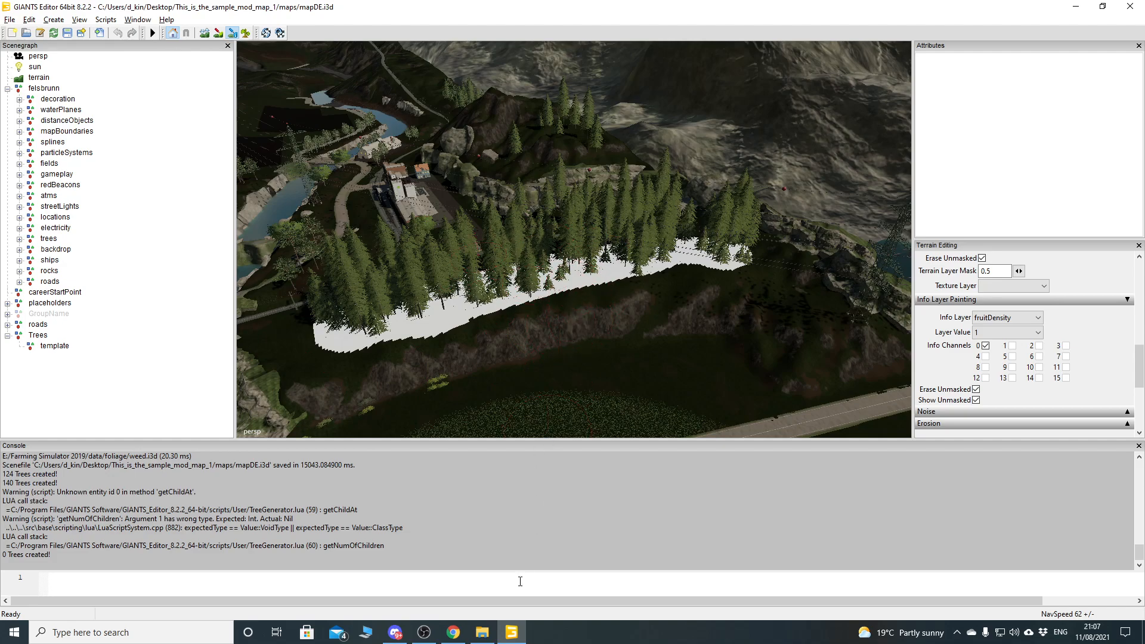
- Check the forum instructions in Chrome, then return to GIANTS Editor and review the useBit setting in the Tree Creator script
click(454, 637)
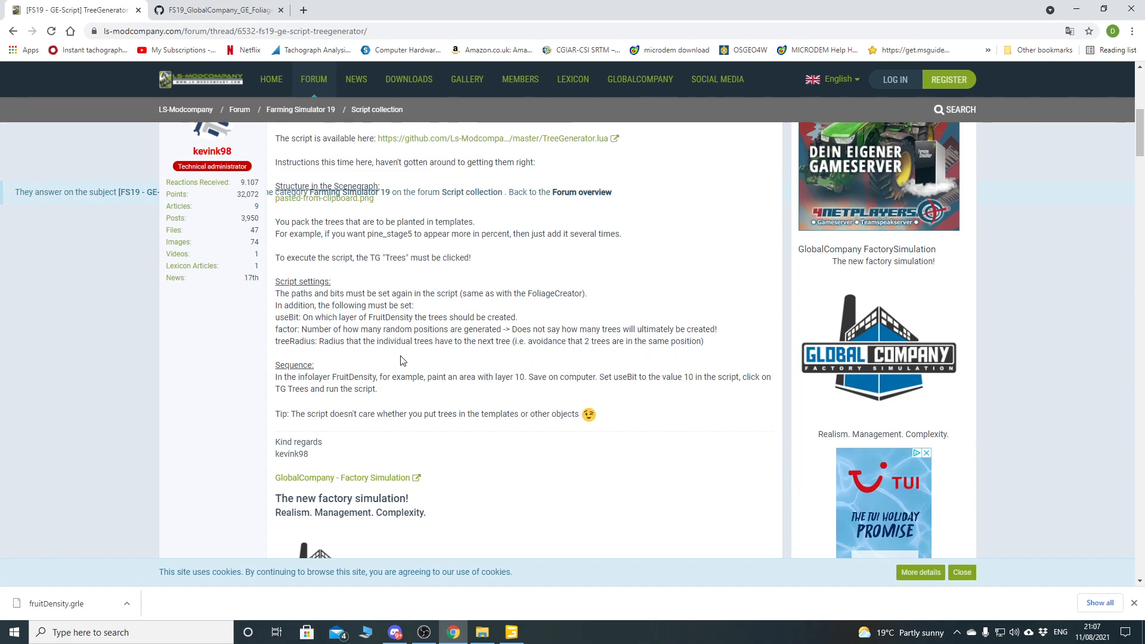
click(510, 632)
click(137, 20)
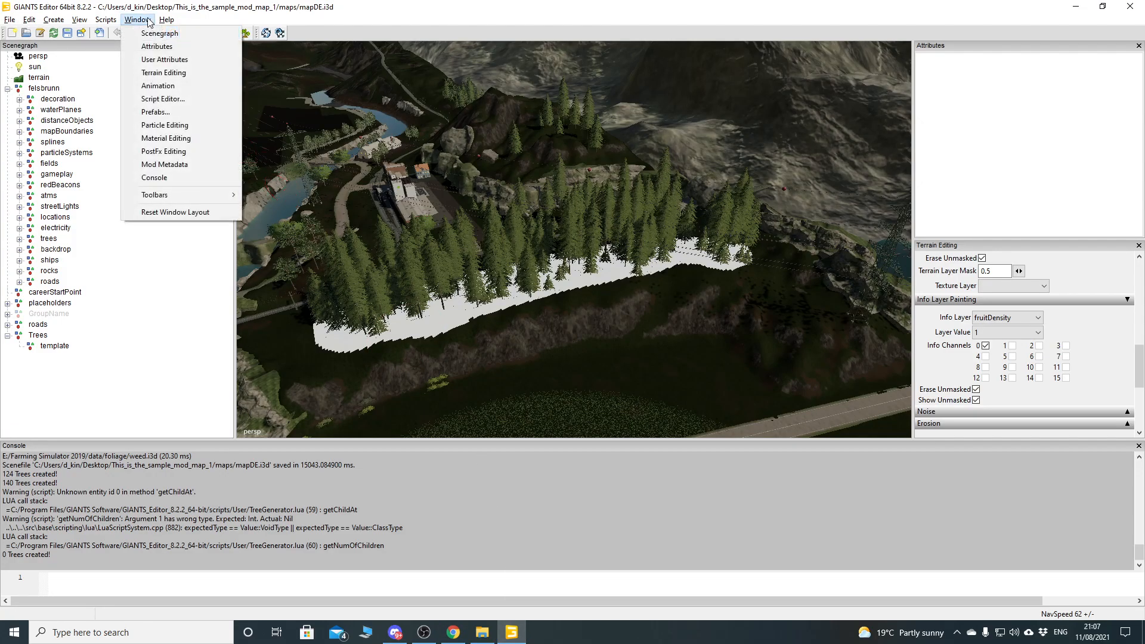
click(175, 99)
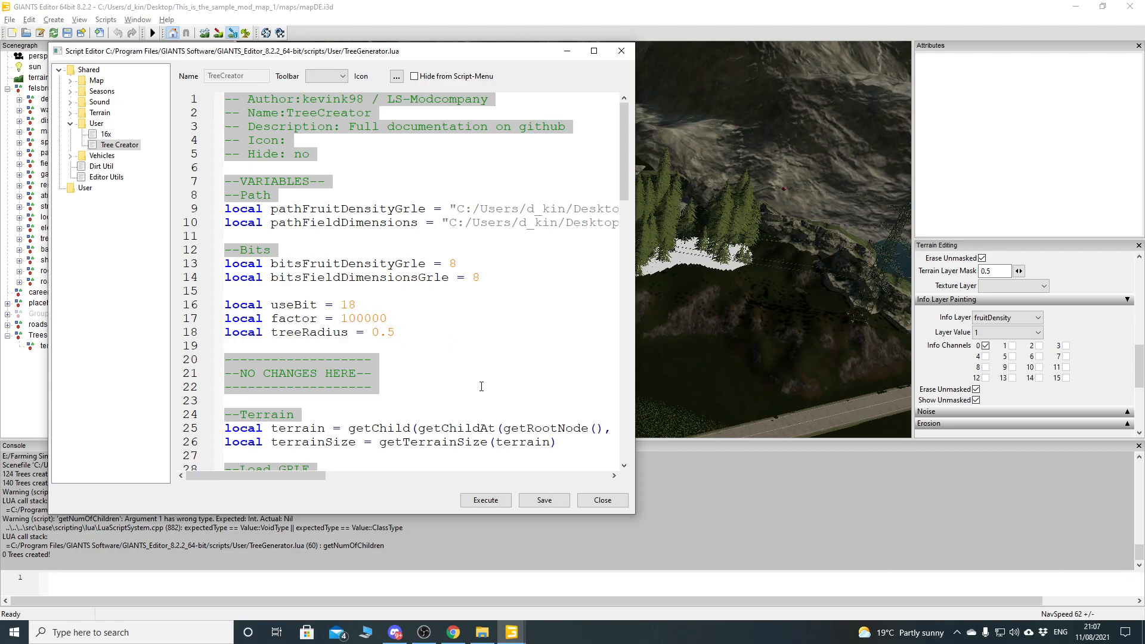
click(602, 500)
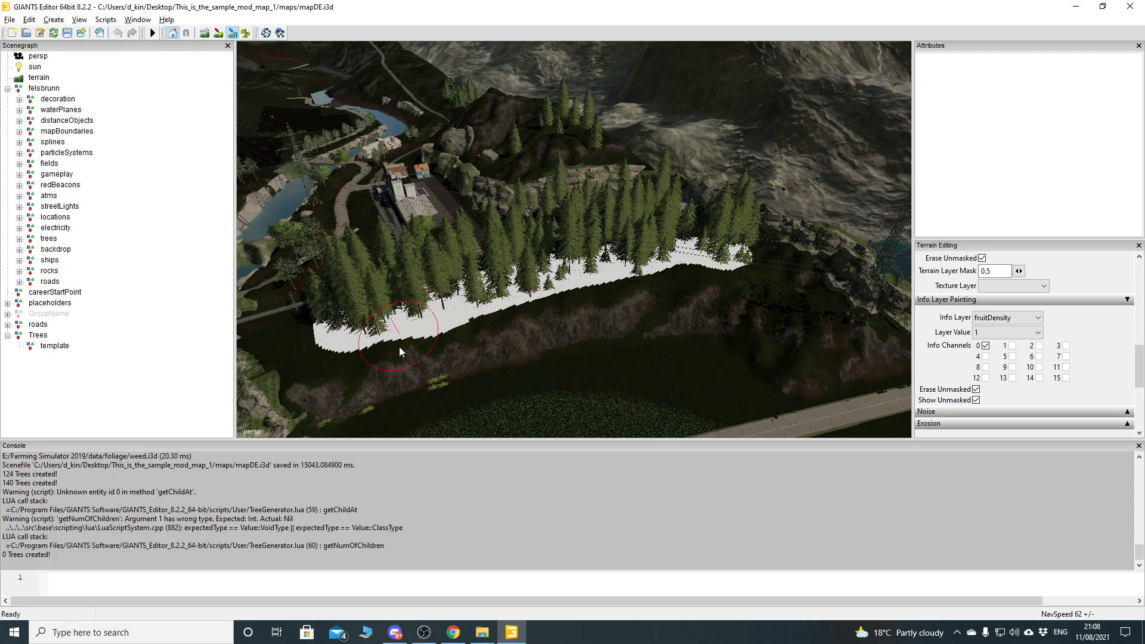
- Turn off info layer painting and copy birch_stage5, birch_stage2, birch_stage3 and birch_stage4 from treesCreek into the template group under Trees
click(232, 32)
scroll(379, 206, down, 5)
scroll(492, 329, down, 5)
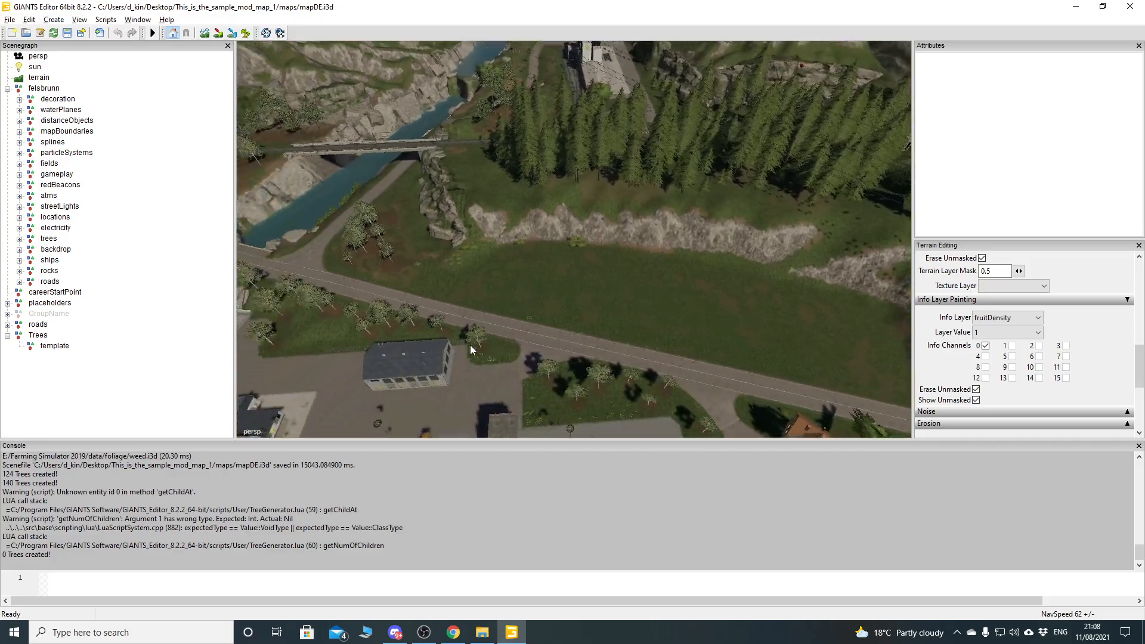
alt+drag(570, 277, 609, 291)
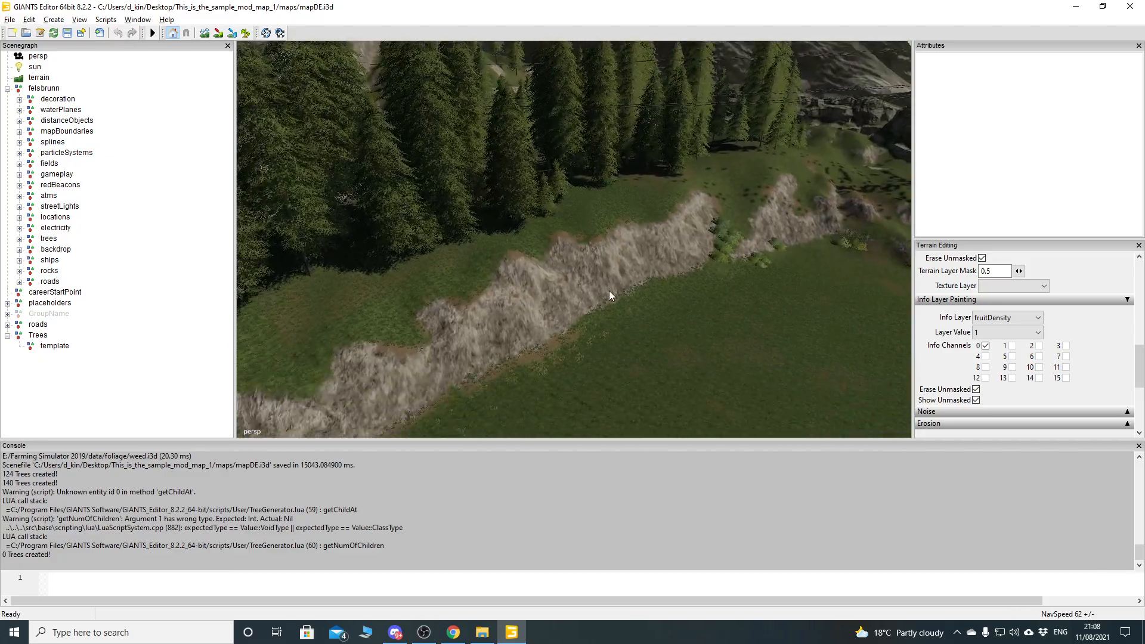
scroll(602, 263, up, 5)
alt+drag(395, 280, 485, 260)
scroll(484, 262, down, 10)
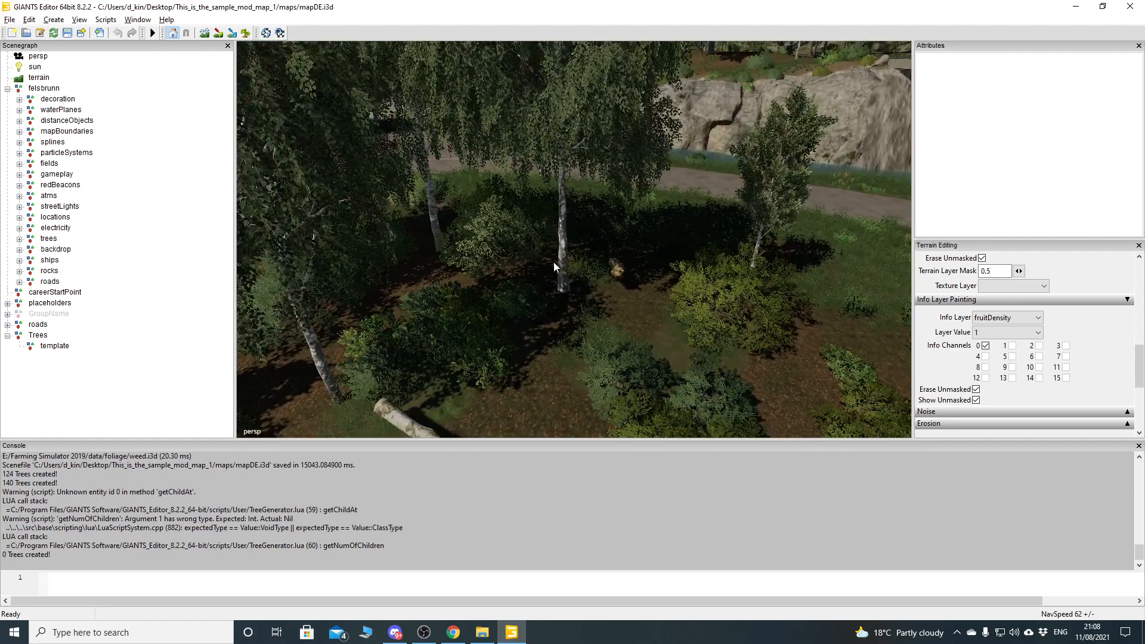
click(563, 261)
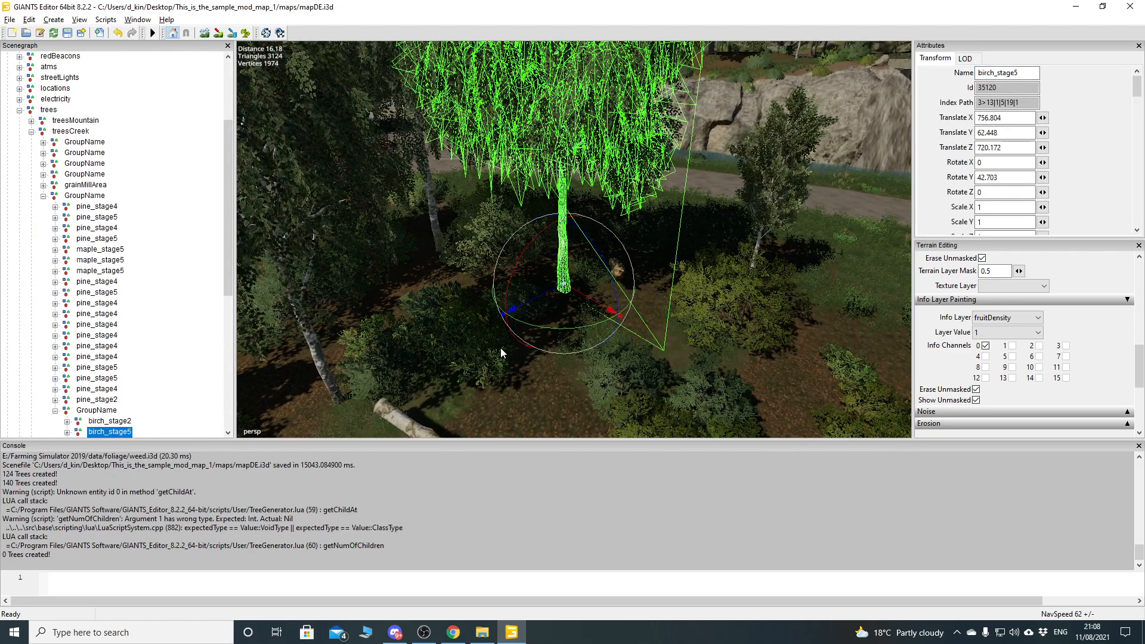
drag(231, 271, 231, 333)
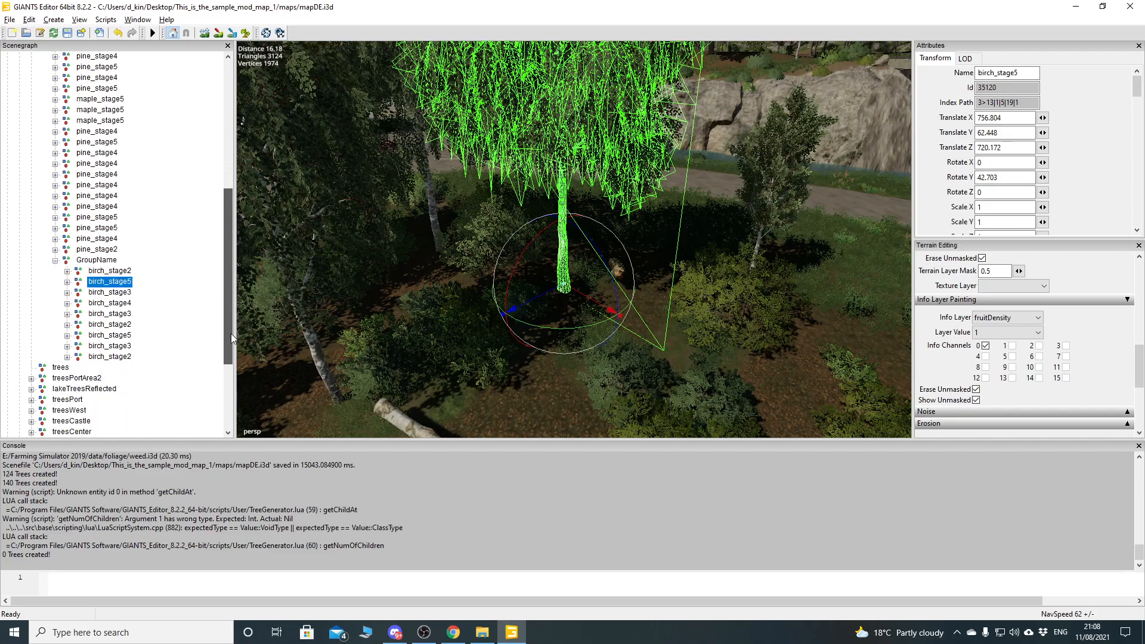
ctrl+click(129, 271)
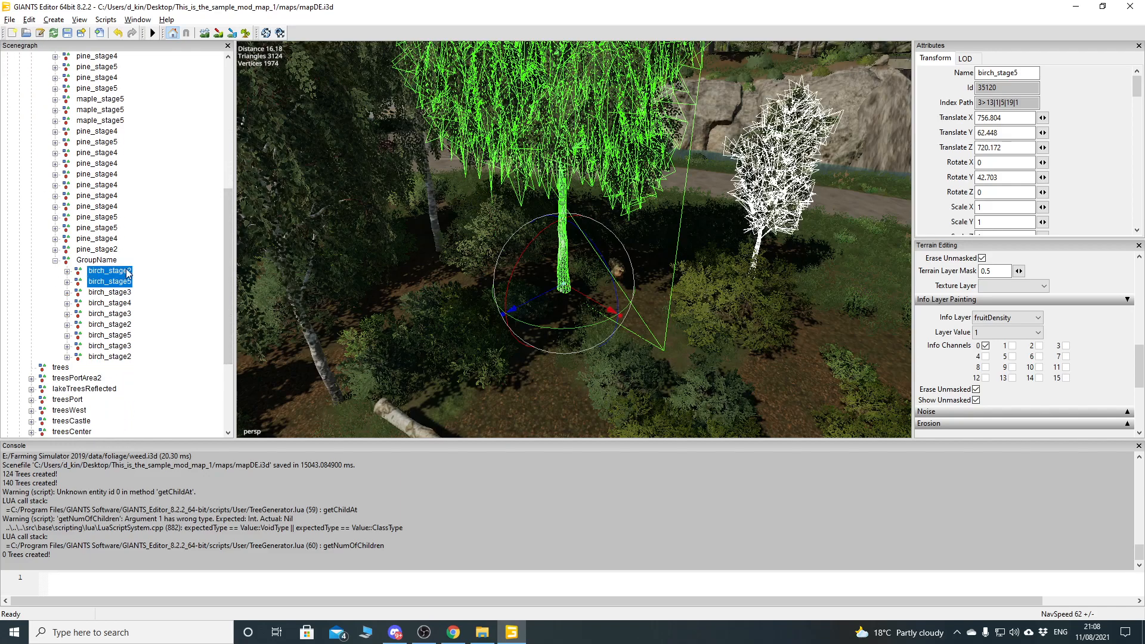
ctrl+click(134, 292)
ctrl+click(130, 303)
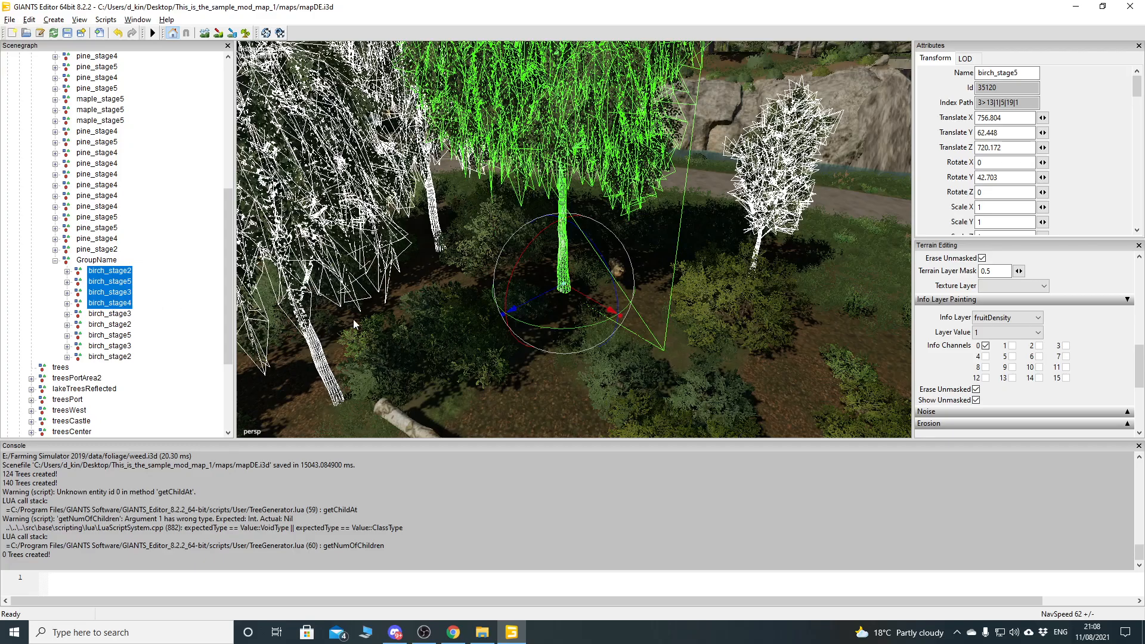
key(f)
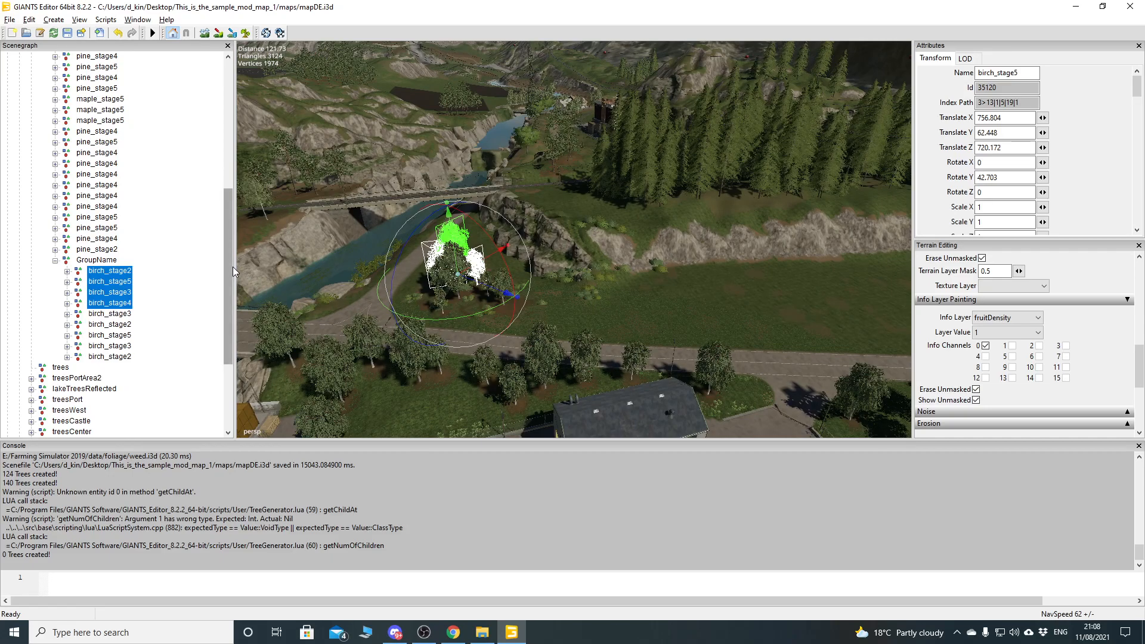
drag(231, 267, 223, 368)
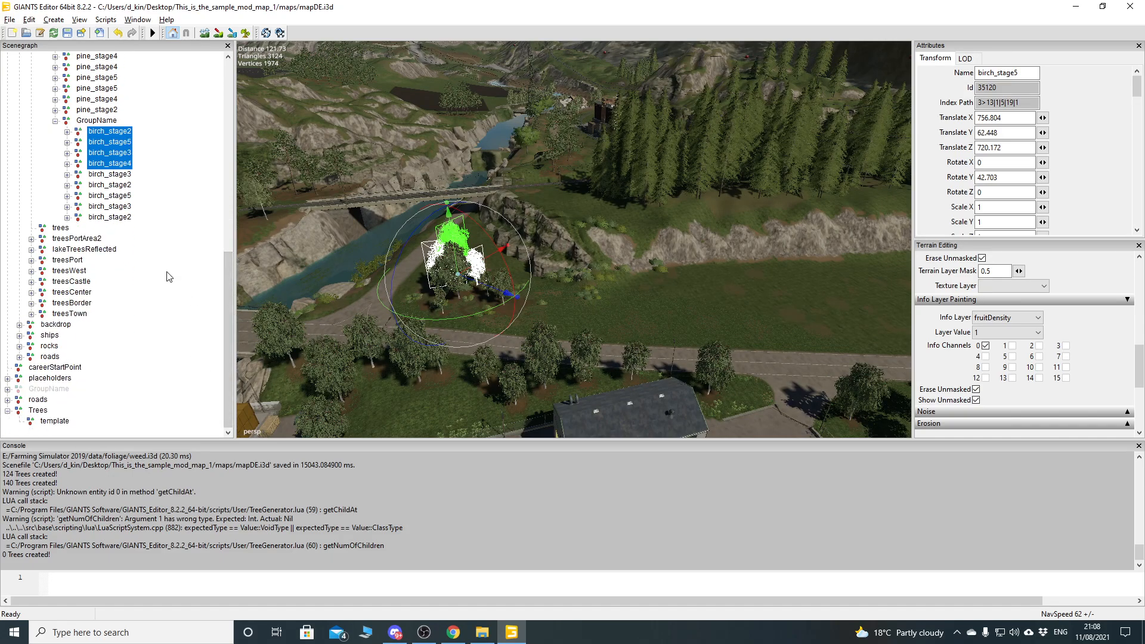
click(49, 420)
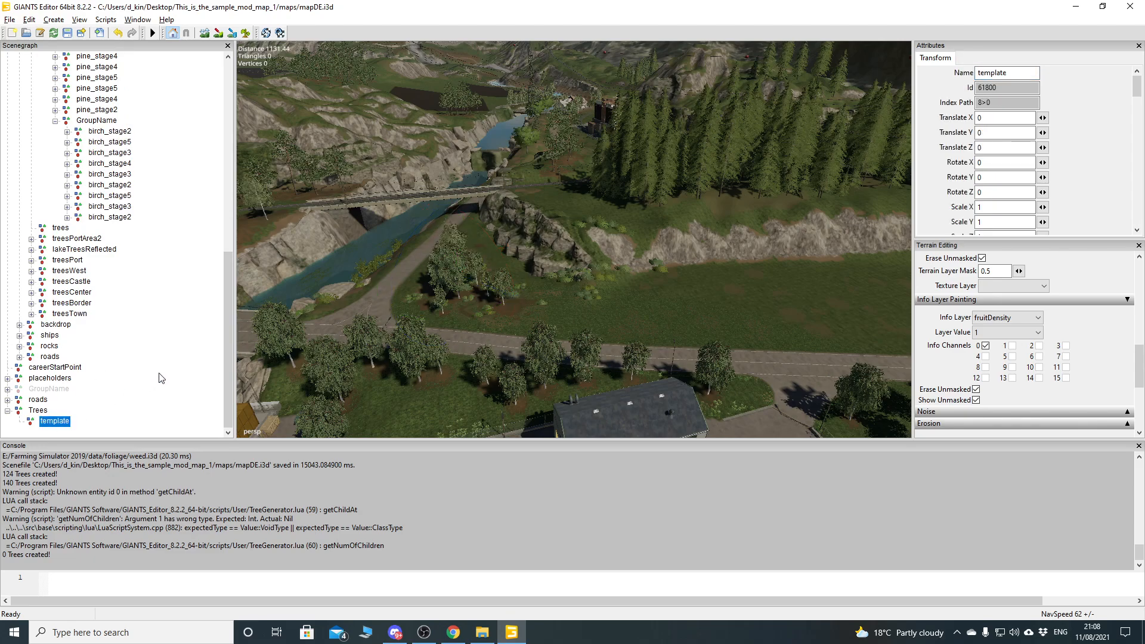
key(ctrl+v)
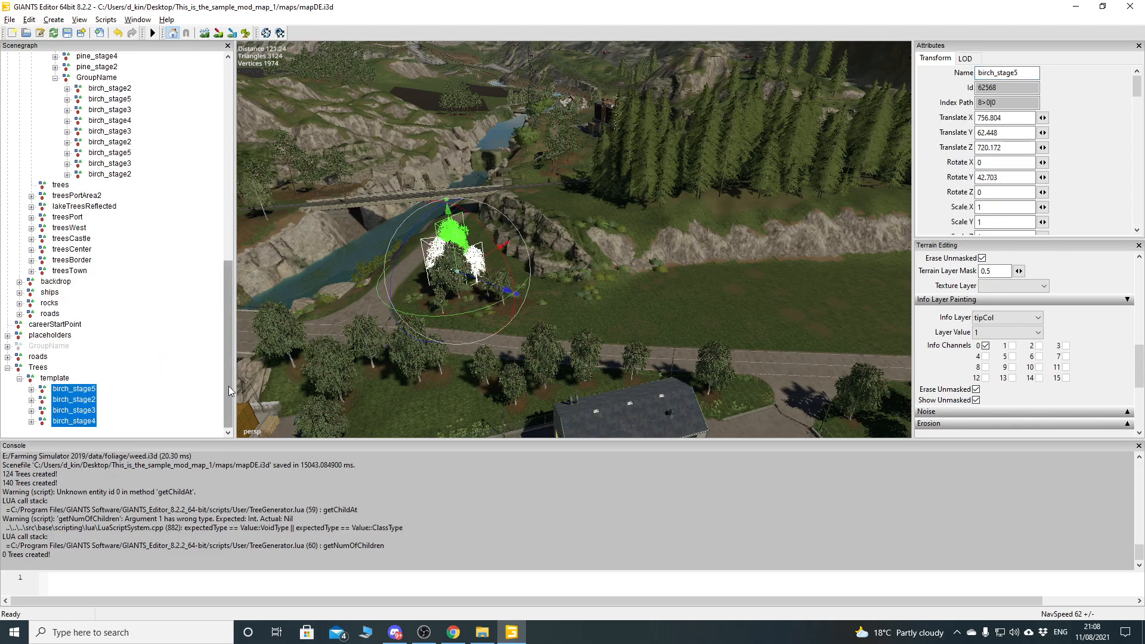
- Select the Trees group that holds the birch templates
click(38, 368)
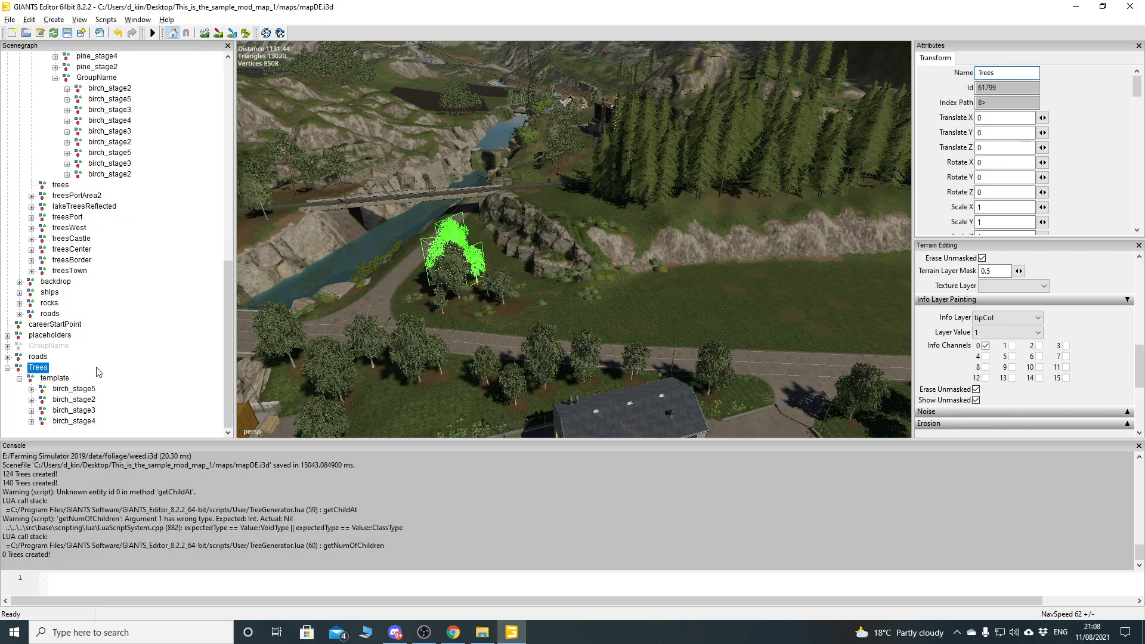
alt+drag(592, 292, 558, 322)
scroll(558, 322, up, 3)
alt+drag(665, 166, 436, 266)
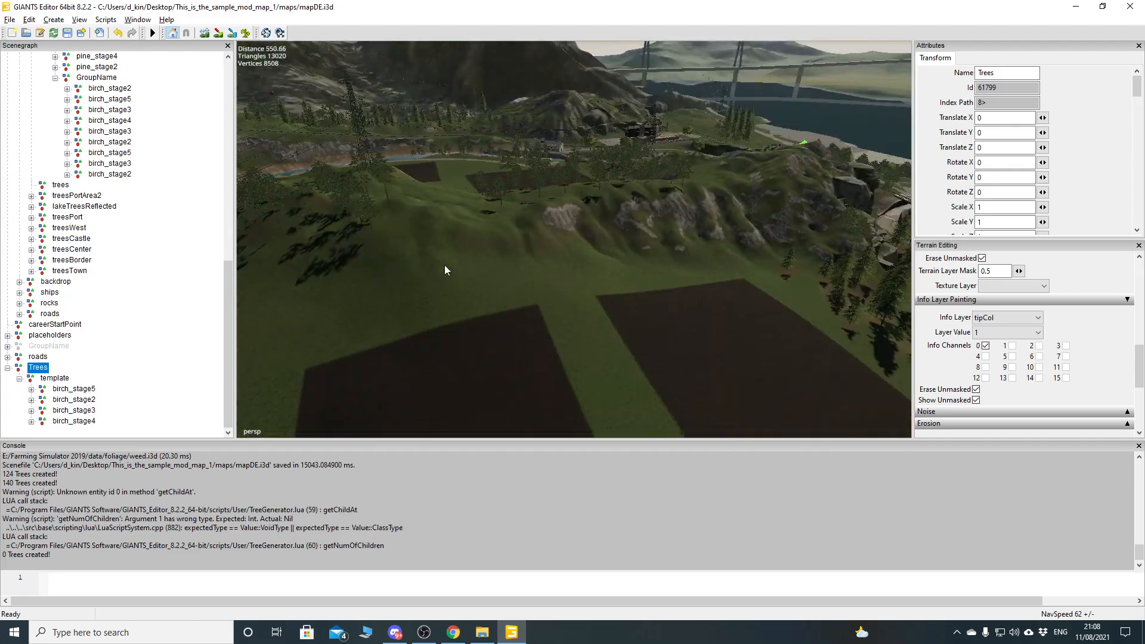
alt+drag(544, 265, 471, 301)
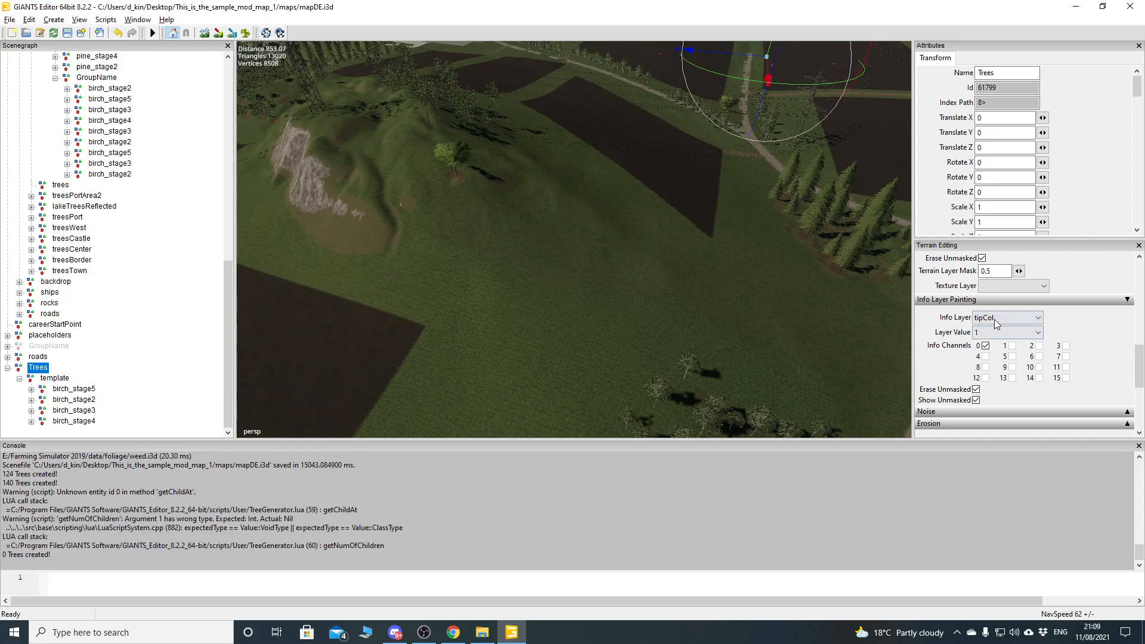
- Set the info layer for painting to fruitDensity with layer value 18
click(996, 318)
click(994, 350)
click(986, 333)
click(986, 335)
click(987, 332)
click(996, 319)
click(997, 321)
click(997, 329)
click(1005, 317)
click(1005, 348)
click(1003, 318)
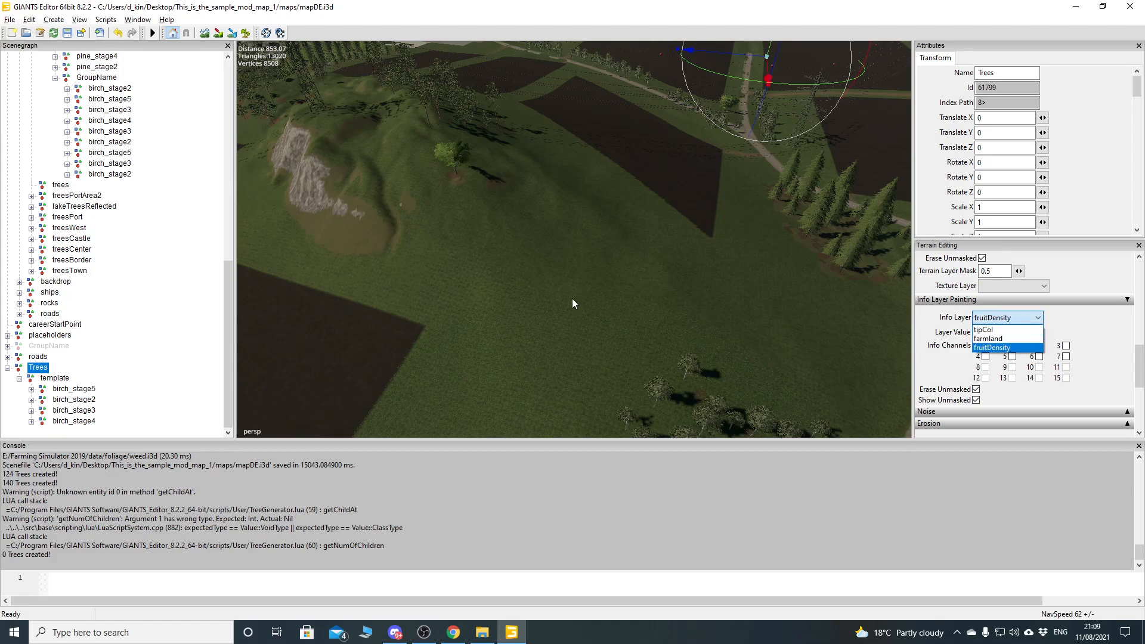
click(495, 175)
click(1005, 332)
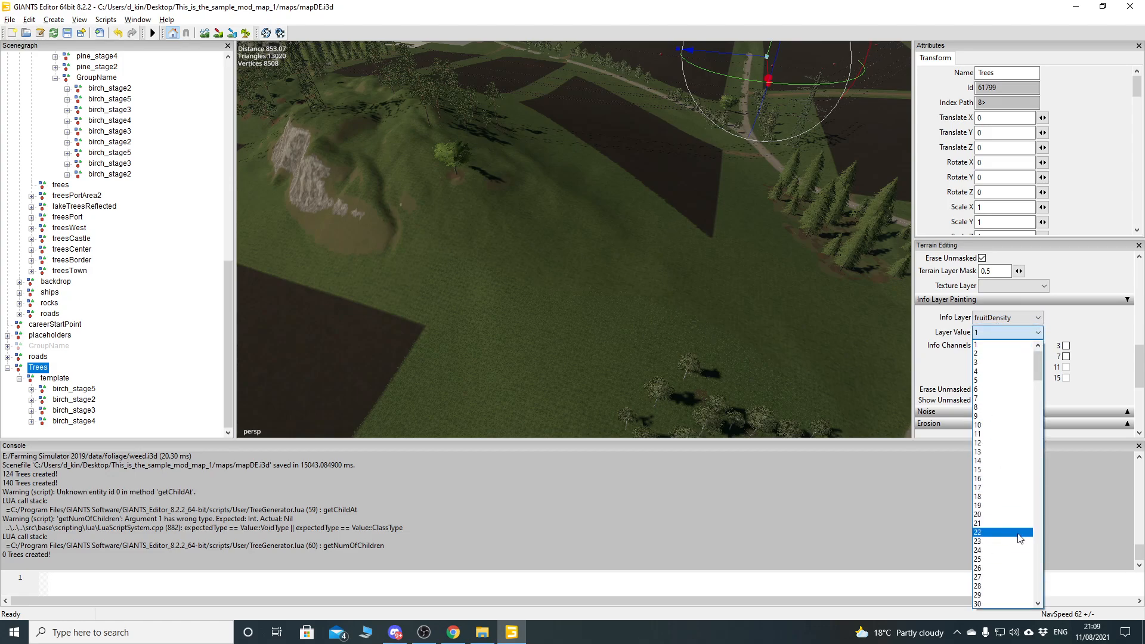
click(993, 496)
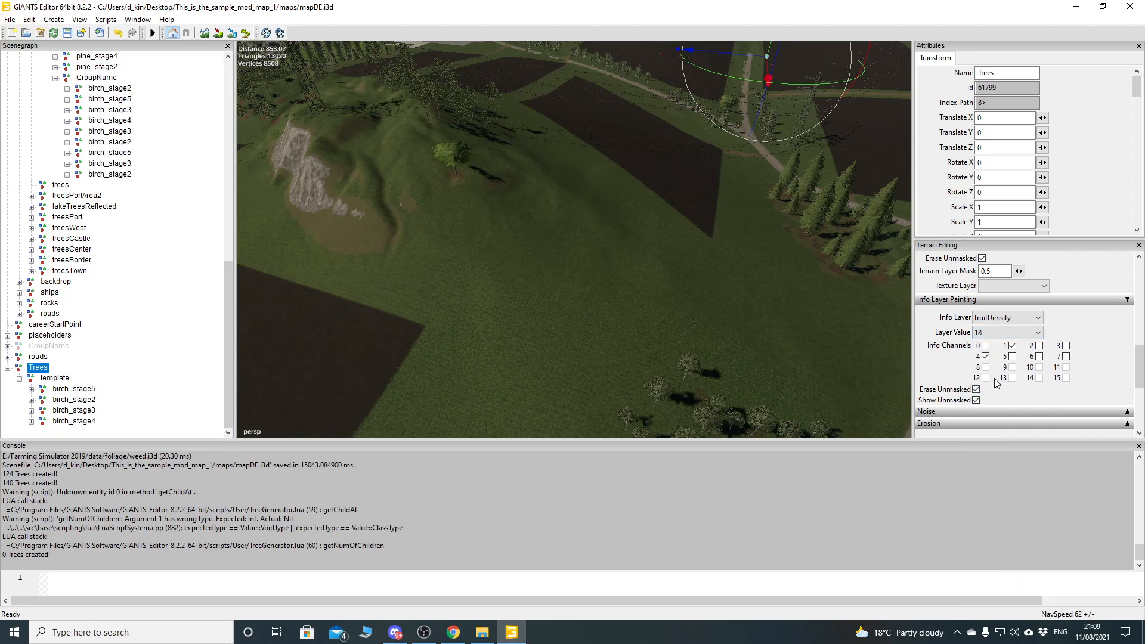
- Try layer value 3 and toggle info channels 1, 2 and 4 to compare them with the layer value, then restore value 18
click(1005, 332)
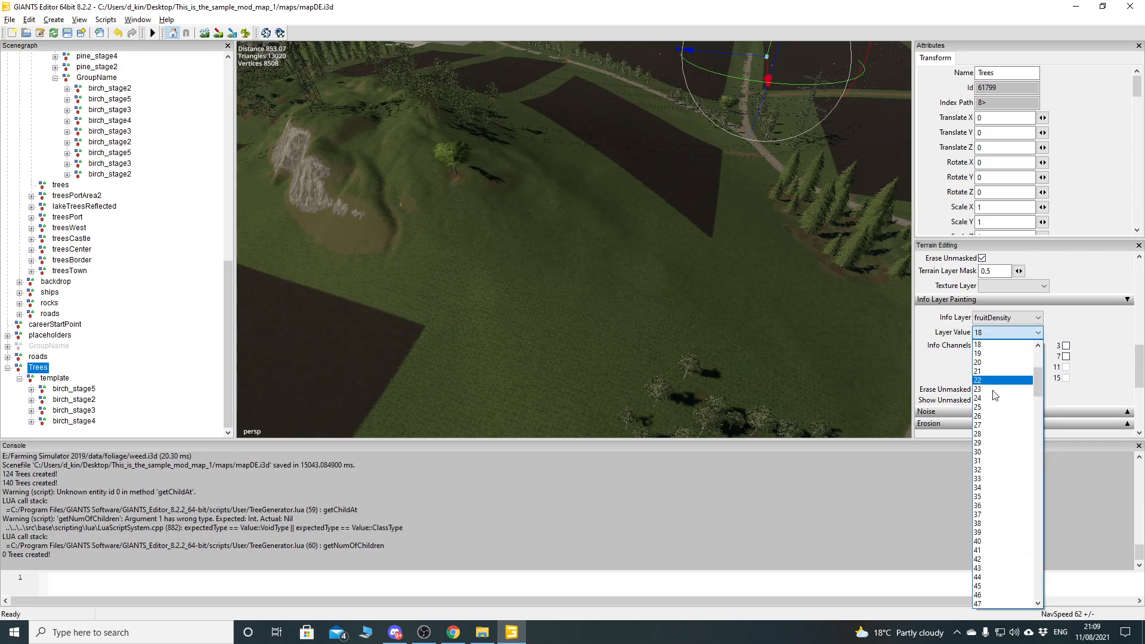
click(999, 331)
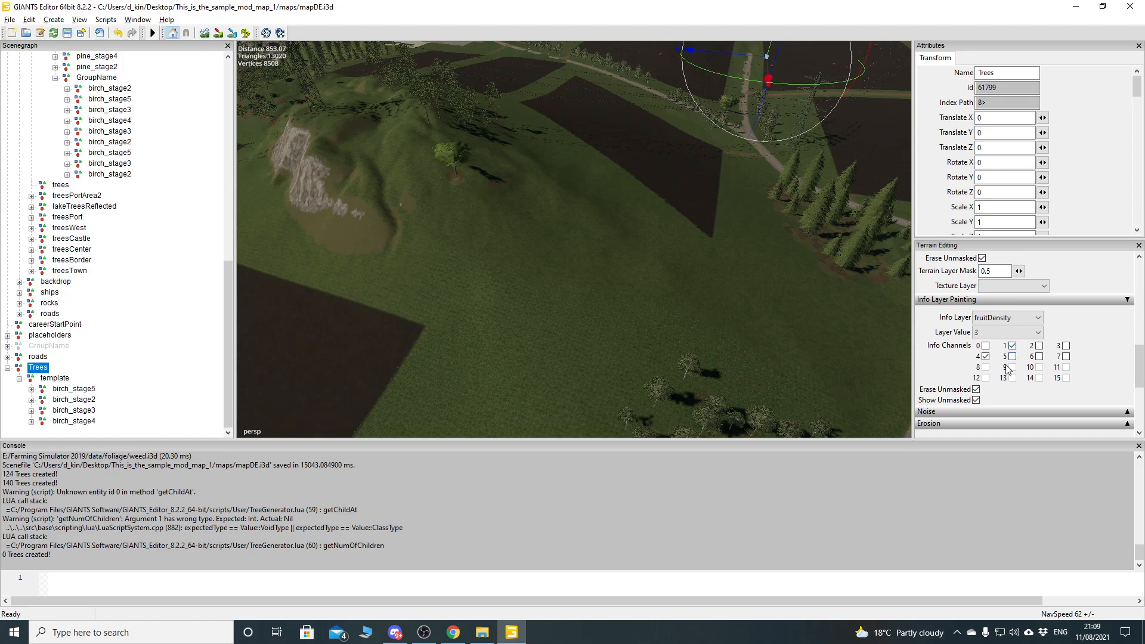
click(1012, 346)
click(1012, 347)
click(1012, 345)
click(985, 357)
click(1041, 346)
click(1039, 345)
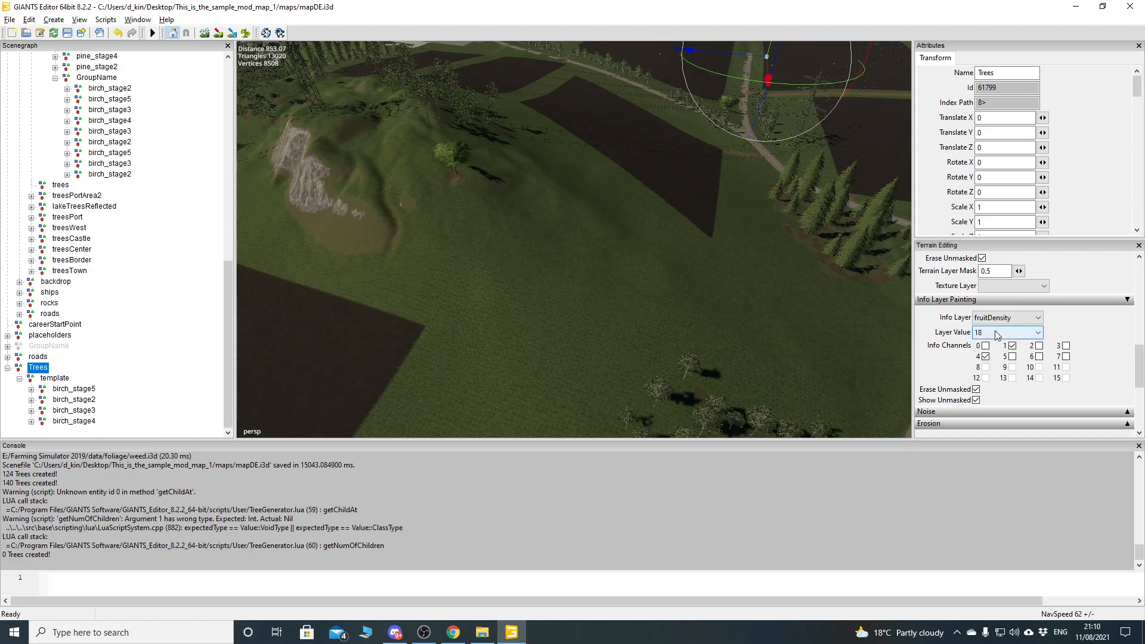
click(1001, 335)
scroll(1005, 363, up, 6)
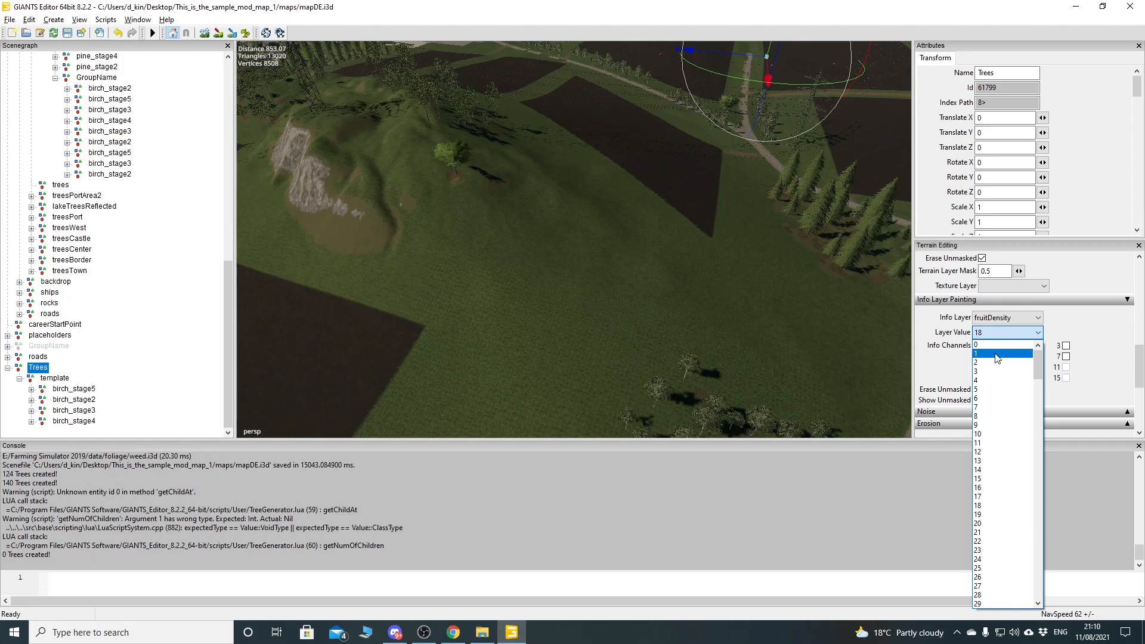
click(1003, 336)
click(1012, 346)
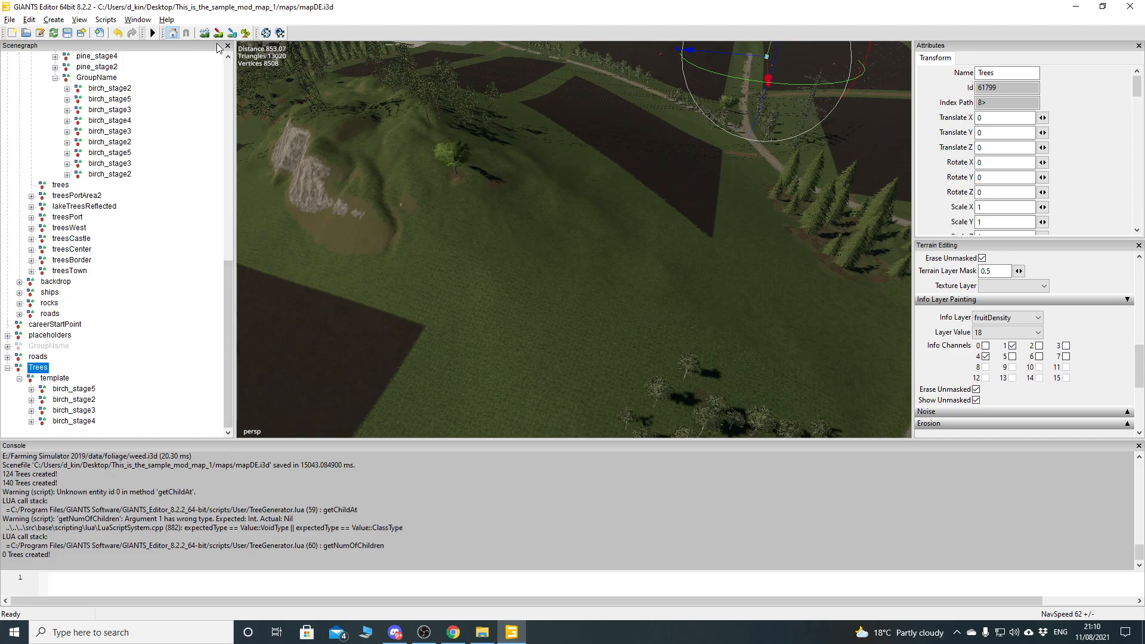
- Paint a large rounded fruitDensity patch with layer value 18 on the open grass beside the fields and save the map
click(232, 32)
mouse_move(517, 196)
mouse_down()
mouse_move(584, 248)
mouse_move(510, 275)
mouse_move(528, 231)
mouse_move(523, 268)
mouse_move(468, 247)
mouse_move(536, 315)
mouse_move(669, 288)
mouse_move(602, 224)
mouse_move(513, 188)
mouse_move(593, 241)
mouse_move(586, 283)
mouse_move(490, 229)
mouse_move(486, 206)
mouse_move(477, 228)
mouse_move(554, 279)
mouse_up()
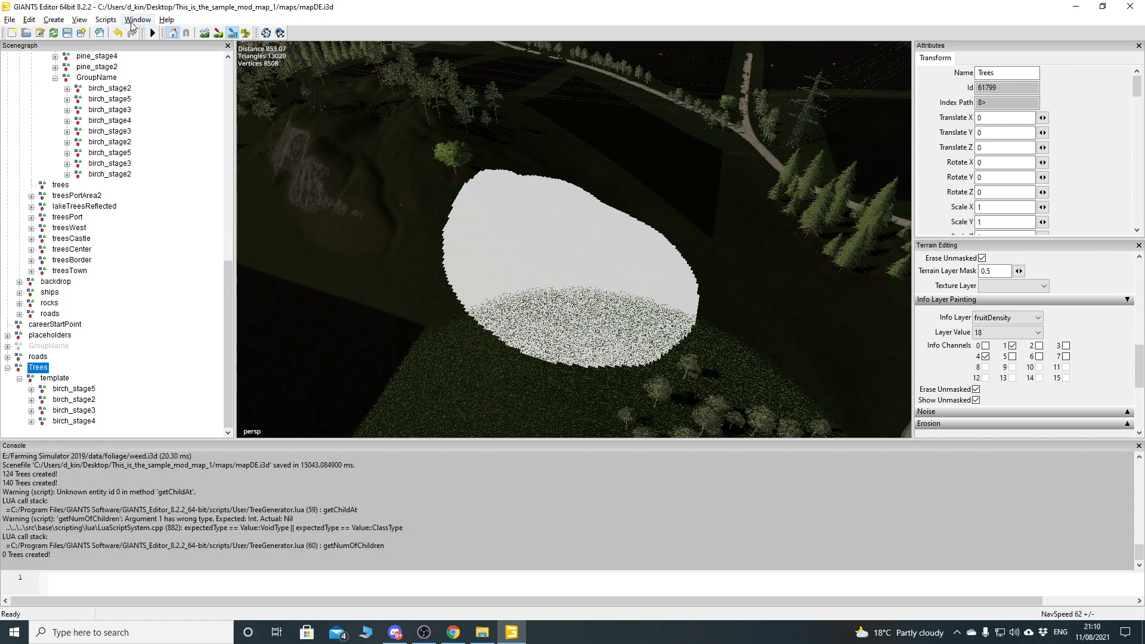
click(68, 34)
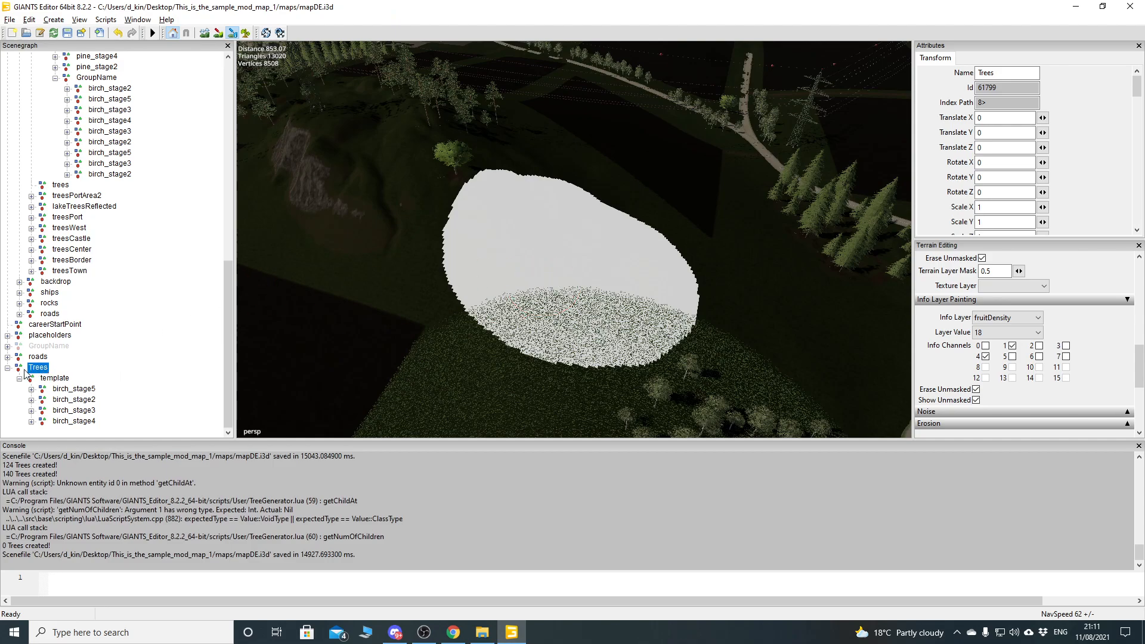
- Set treeRadius to 1.5 in the Tree Creator script and save the script
click(138, 20)
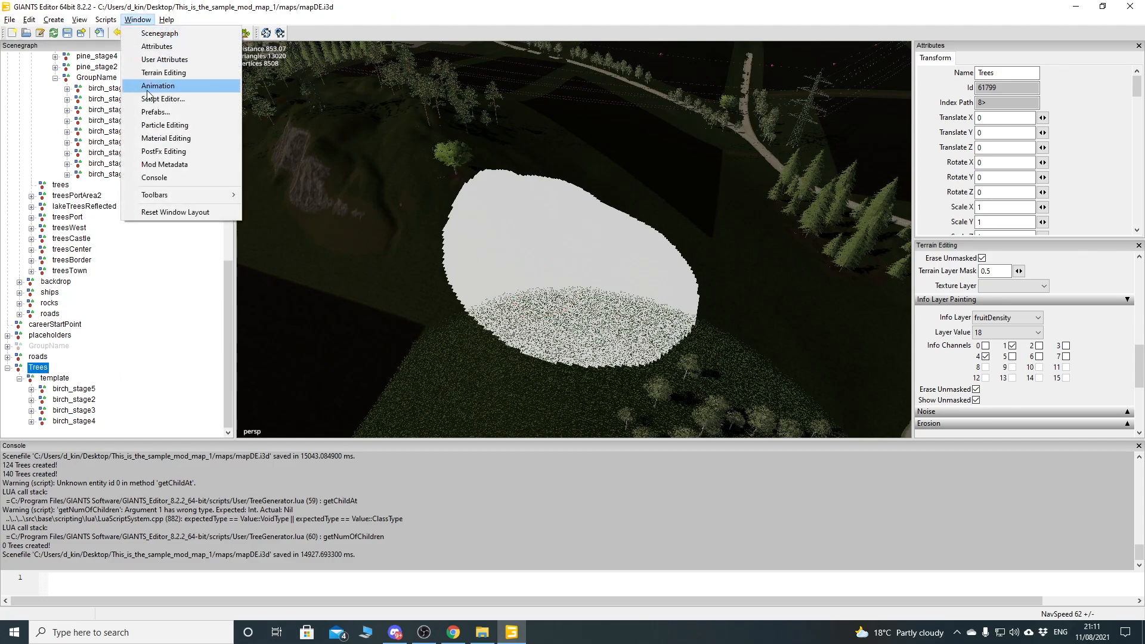
click(152, 96)
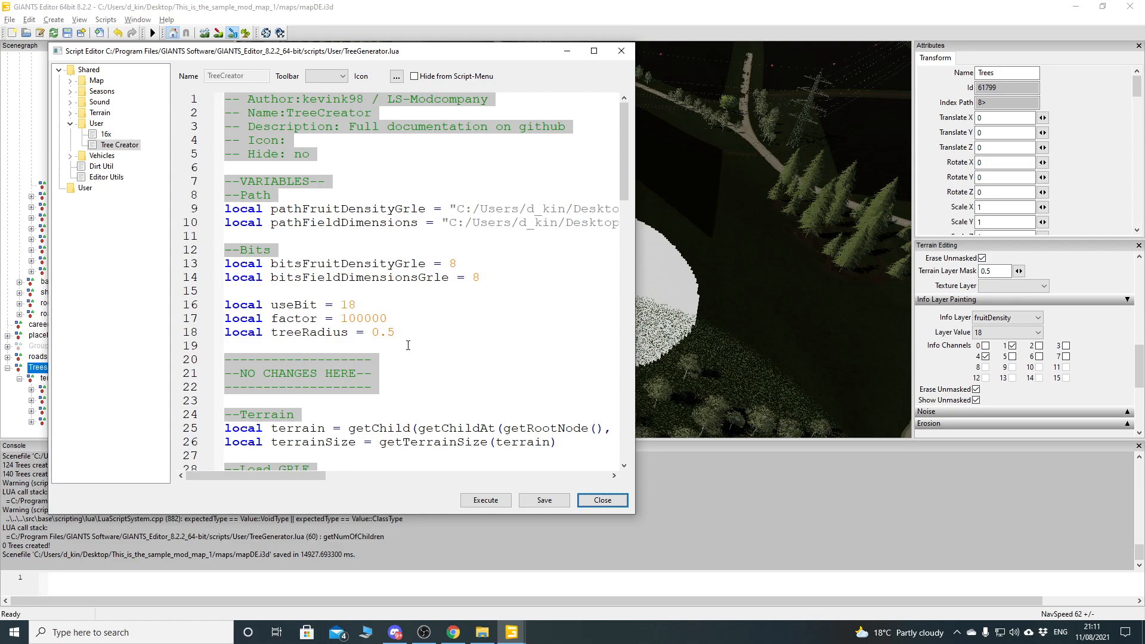
click(379, 332)
key(BackSpace)
text(1)
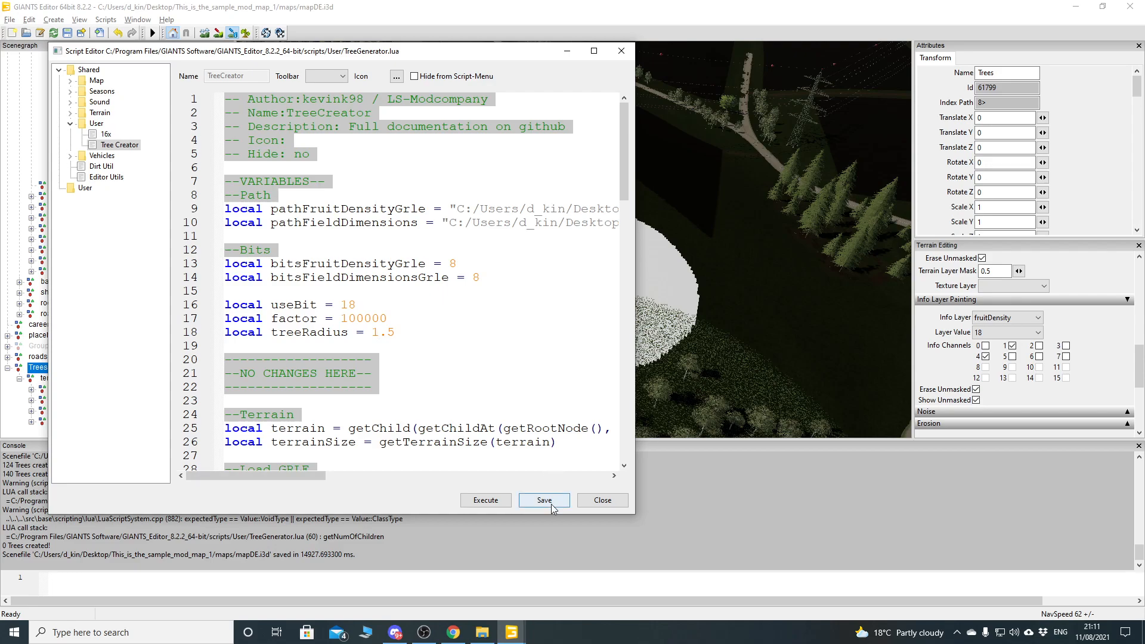
- Execute the Tree Creator script, close the script editor and clear the selection of the Trees group
click(485, 500)
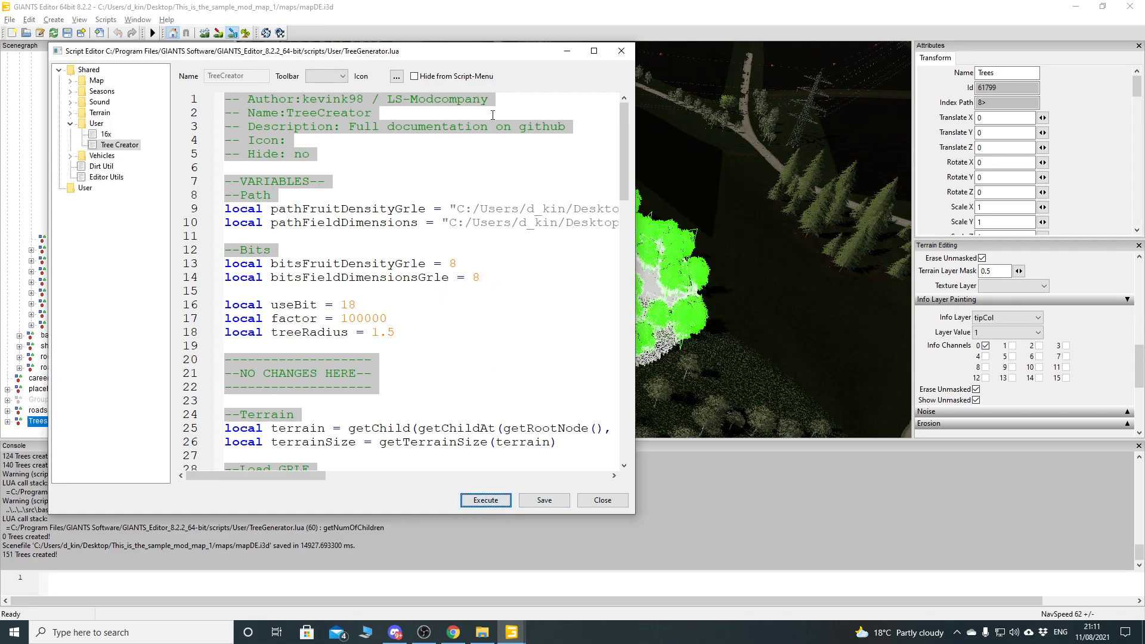
click(621, 50)
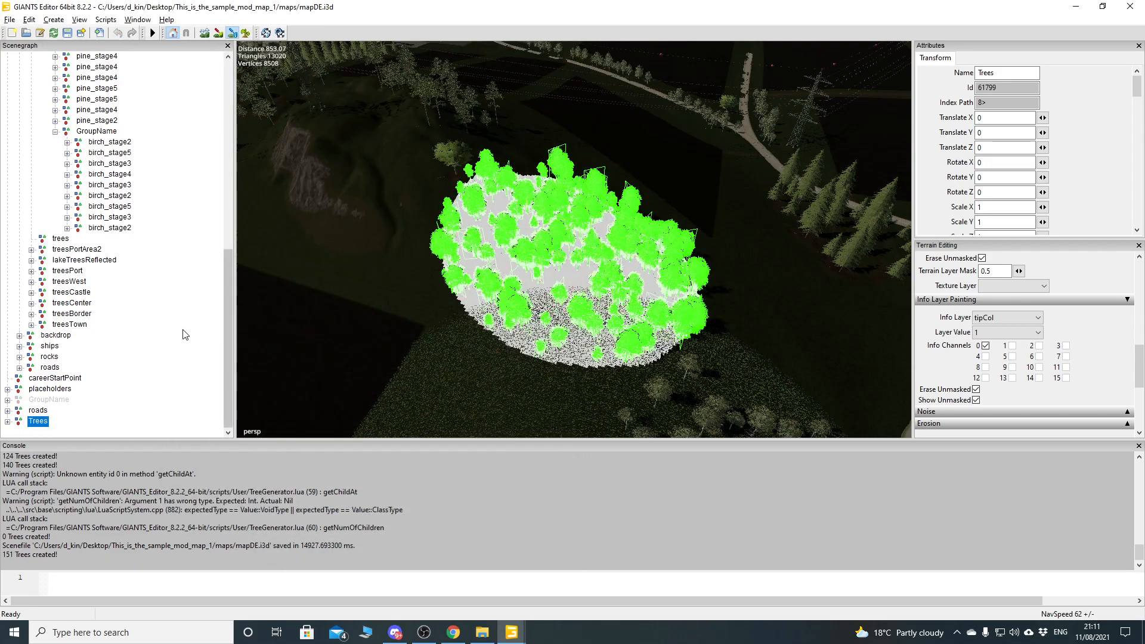
click(192, 334)
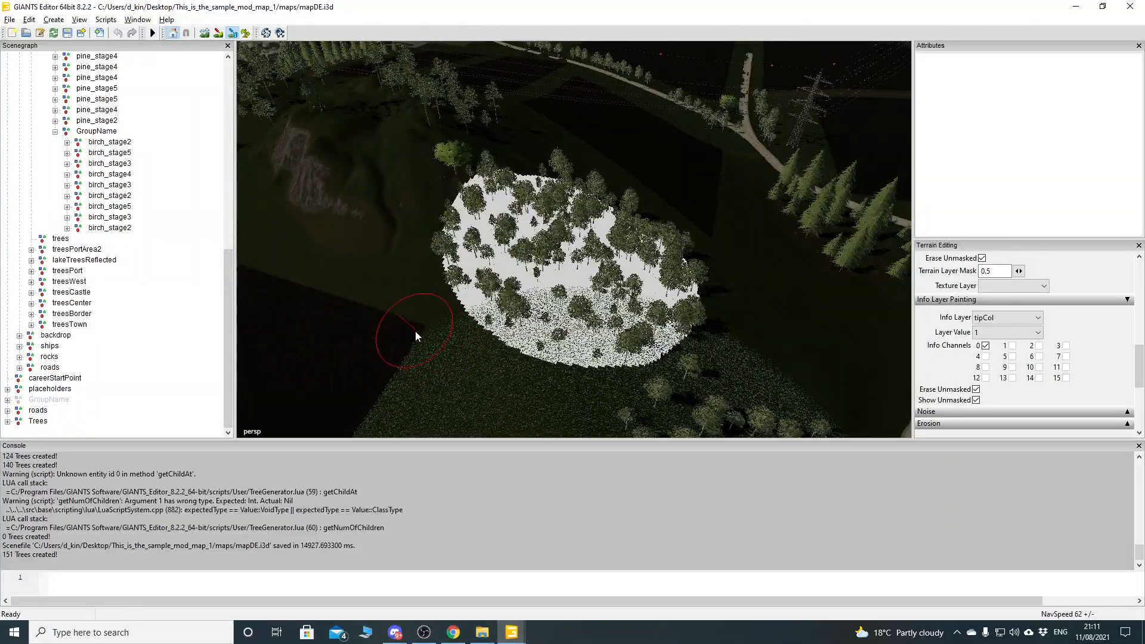
- Examine the generated birch forest on the painted patch from up close among the trees and from above
alt+drag(415, 329, 506, 332)
scroll(507, 332, up, 3)
alt+middle_drag(506, 332, 545, 294)
scroll(544, 294, up, 4)
alt+drag(545, 294, 648, 193)
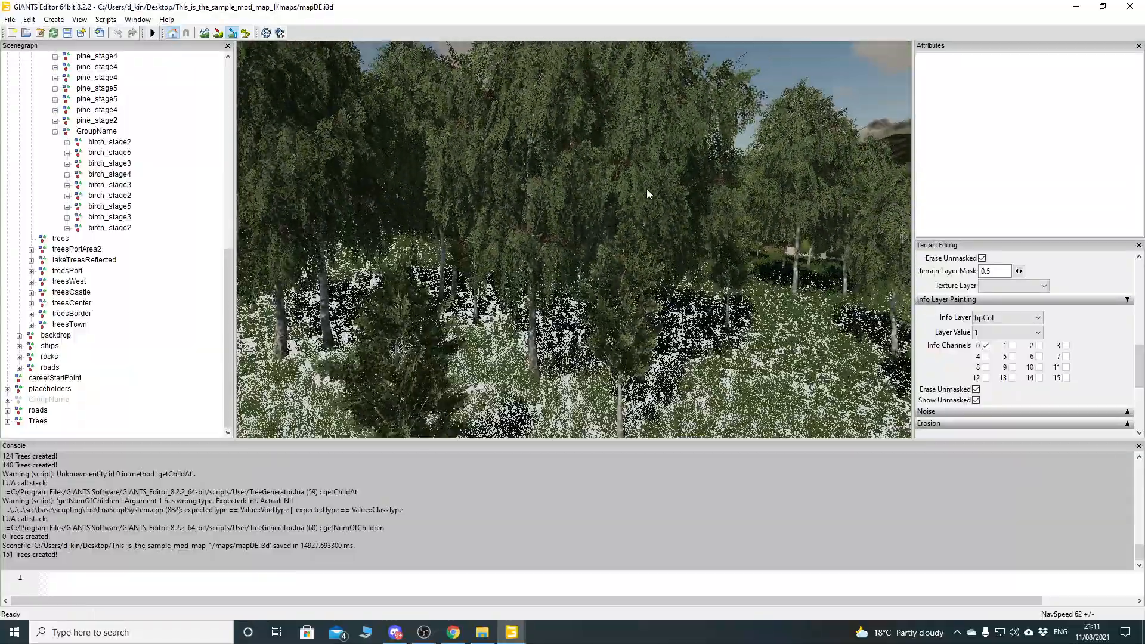
mouse_move(561, 260)
alt+mouse_down()
mouse_move(581, 262)
mouse_move(616, 232)
alt+mouse_up()
scroll(615, 231, down, 5)
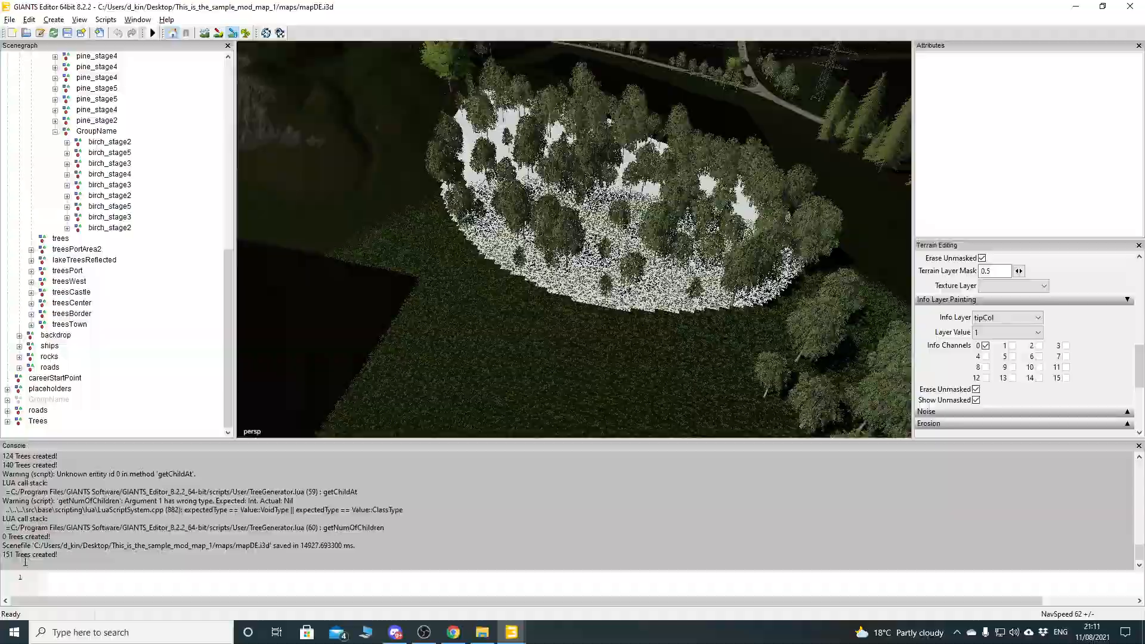
mouse_move(618, 301)
alt+mouse_down()
mouse_move(733, 216)
mouse_move(508, 235)
mouse_move(664, 237)
mouse_move(667, 280)
mouse_move(530, 184)
mouse_move(566, 268)
alt+mouse_up()
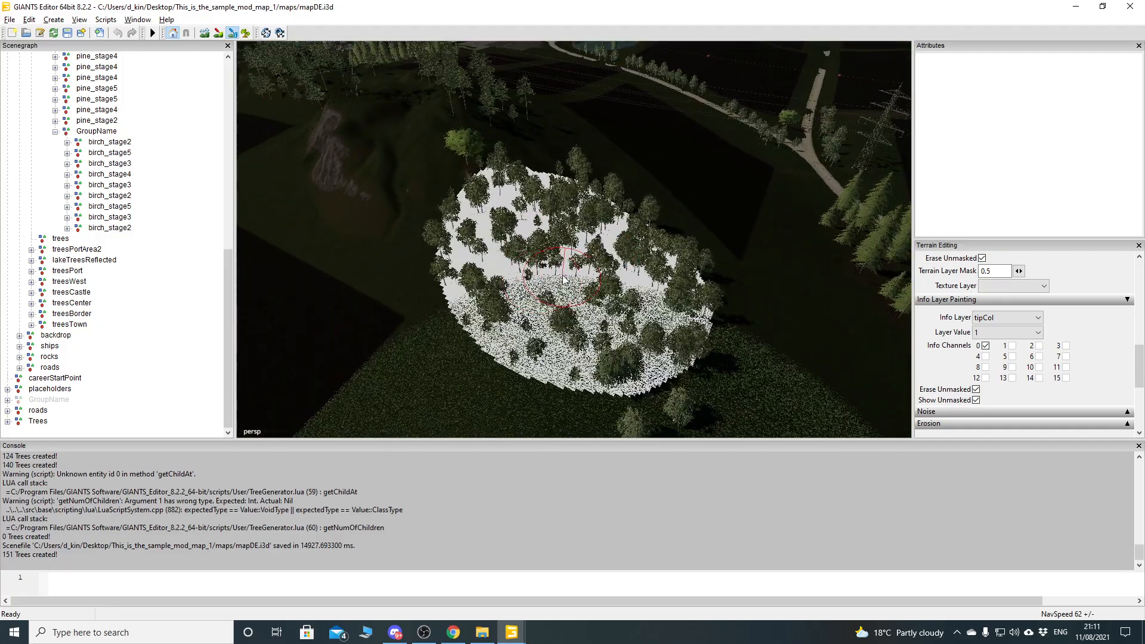
- Delete all generated birch trees from the Trees group, keeping its template group
click(116, 33)
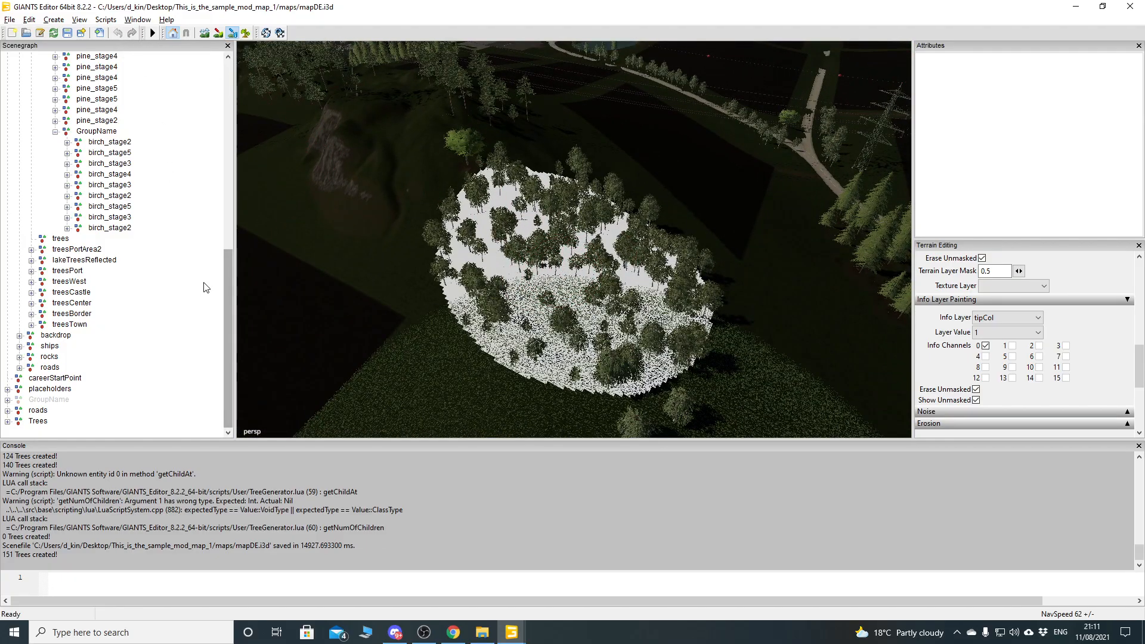
click(8, 421)
drag(228, 151, 230, 189)
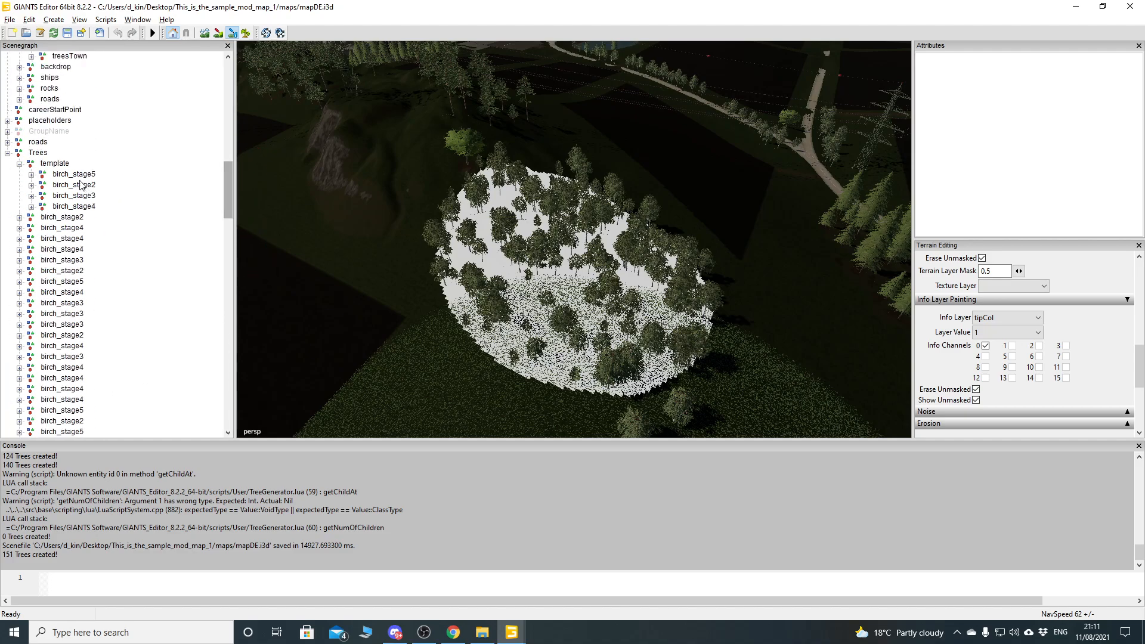
click(73, 219)
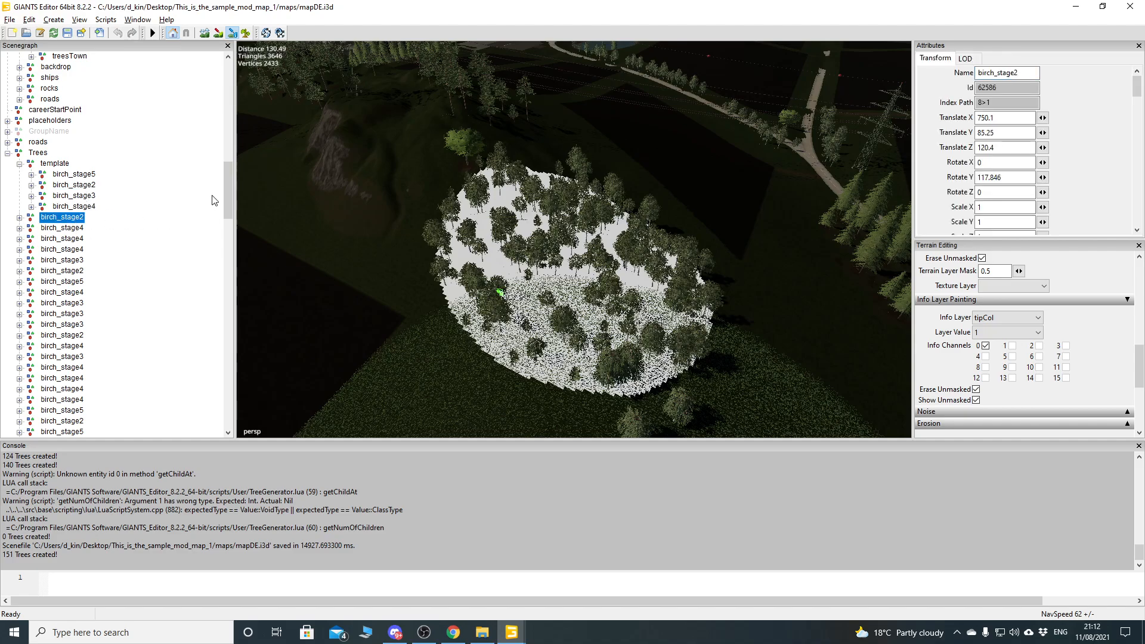
drag(227, 193, 225, 221)
drag(223, 388, 222, 410)
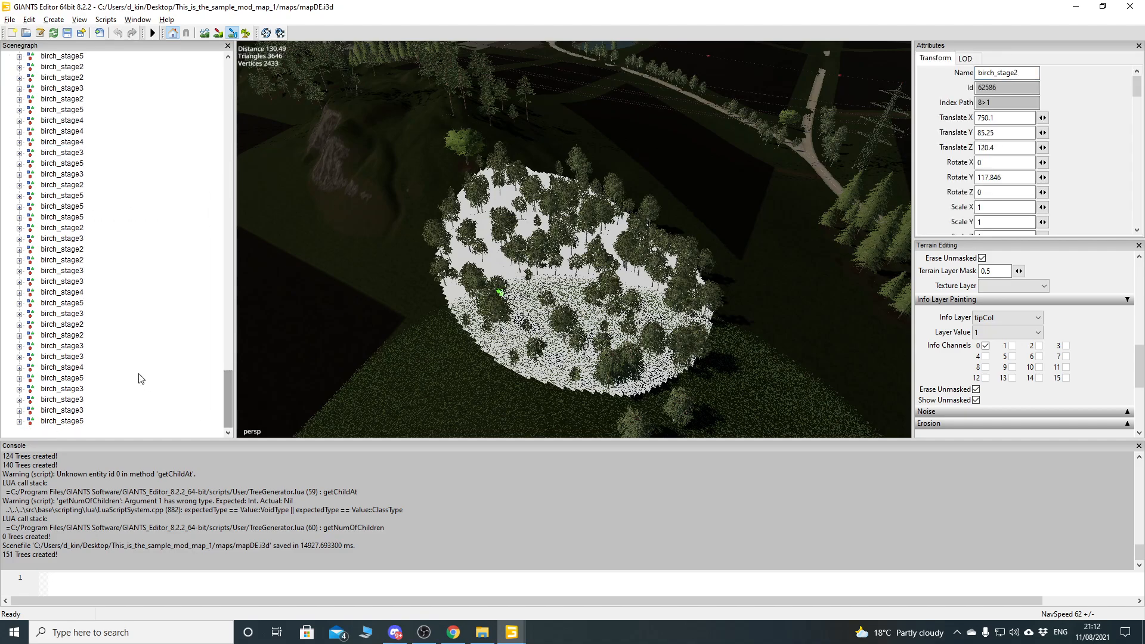
shift+click(70, 421)
key(Delete)
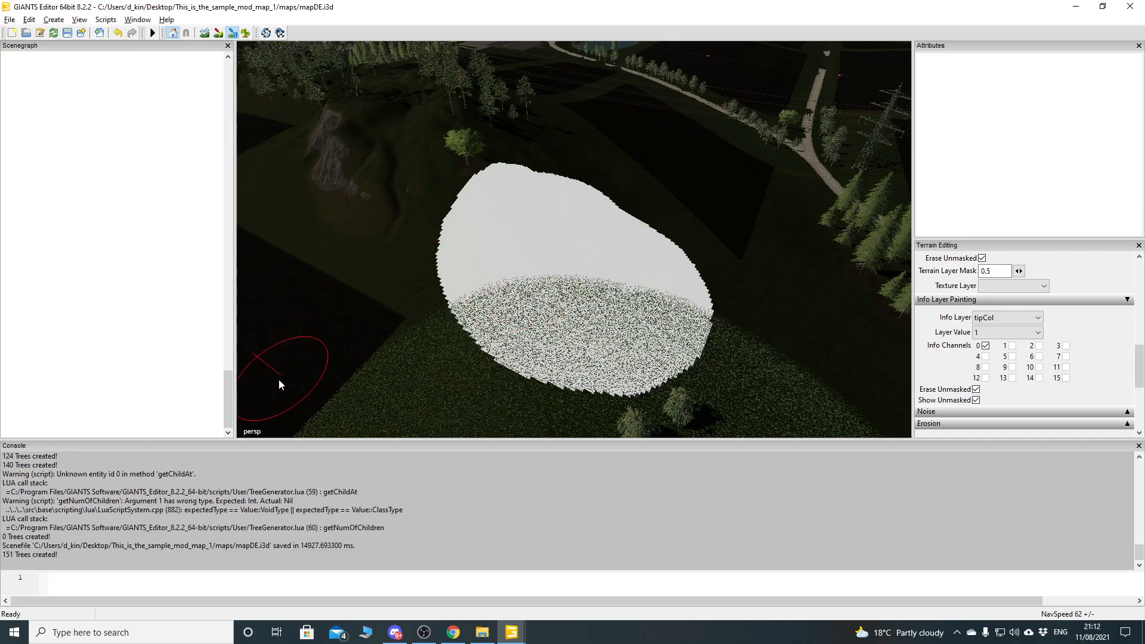
- Select the Trees group, set treeRadius to 1.2 in the Tree Creator script and save the script
scroll(232, 145, up, 6)
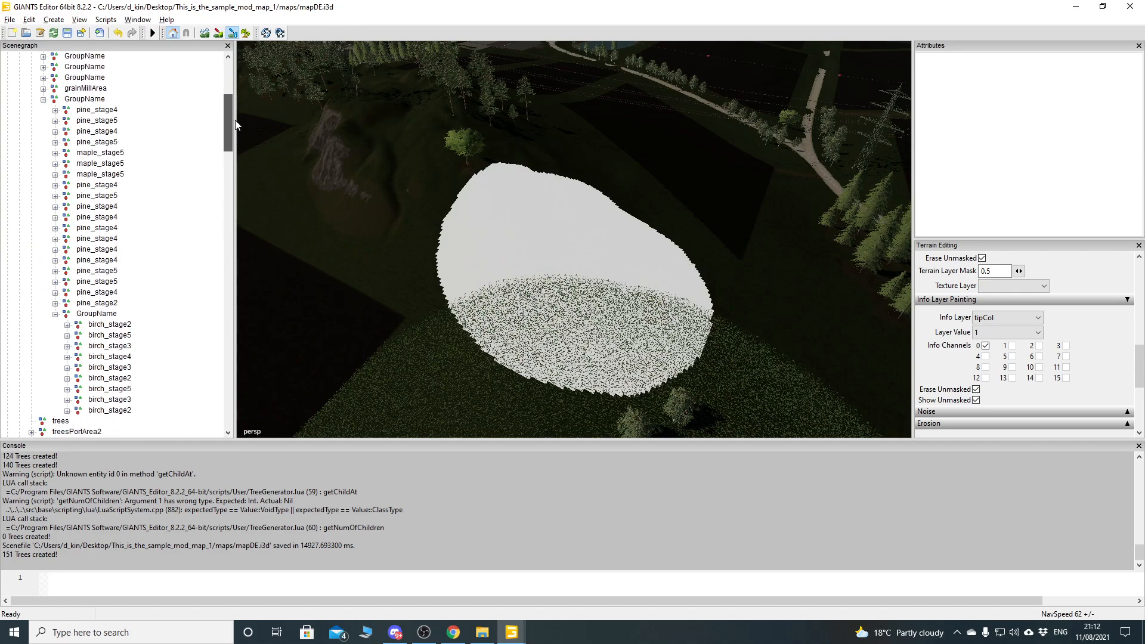
drag(229, 136, 228, 191)
click(41, 230)
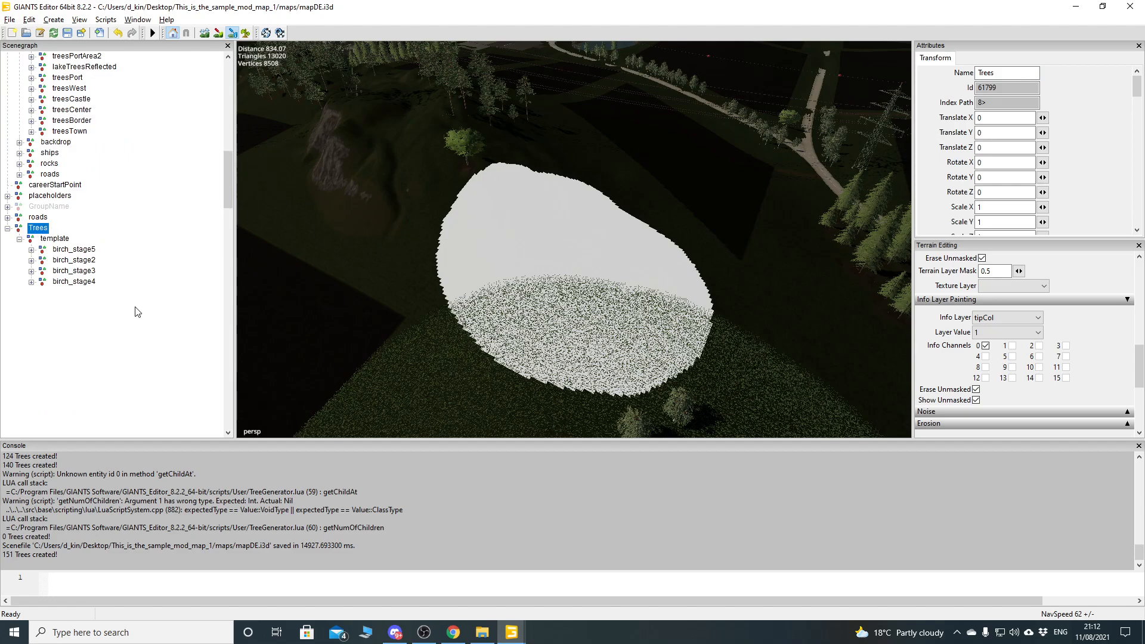
mouse_move(511, 632)
click(560, 545)
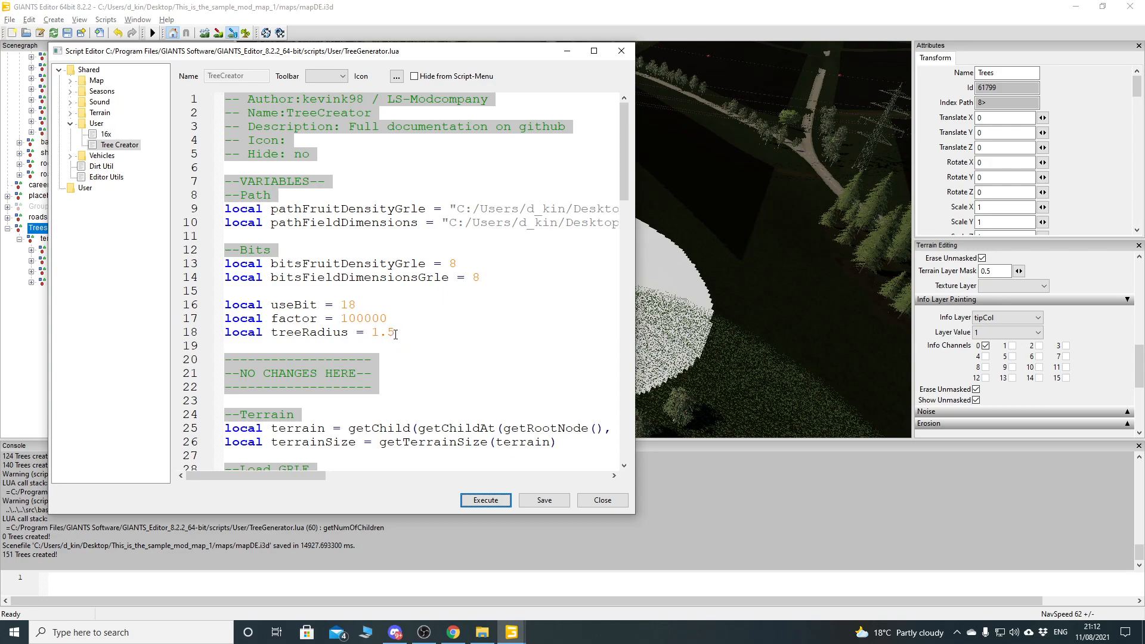
click(393, 332)
click(542, 500)
- Execute the Tree Creator script, clear the selection and expand the Trees group to list its generated trees
click(485, 500)
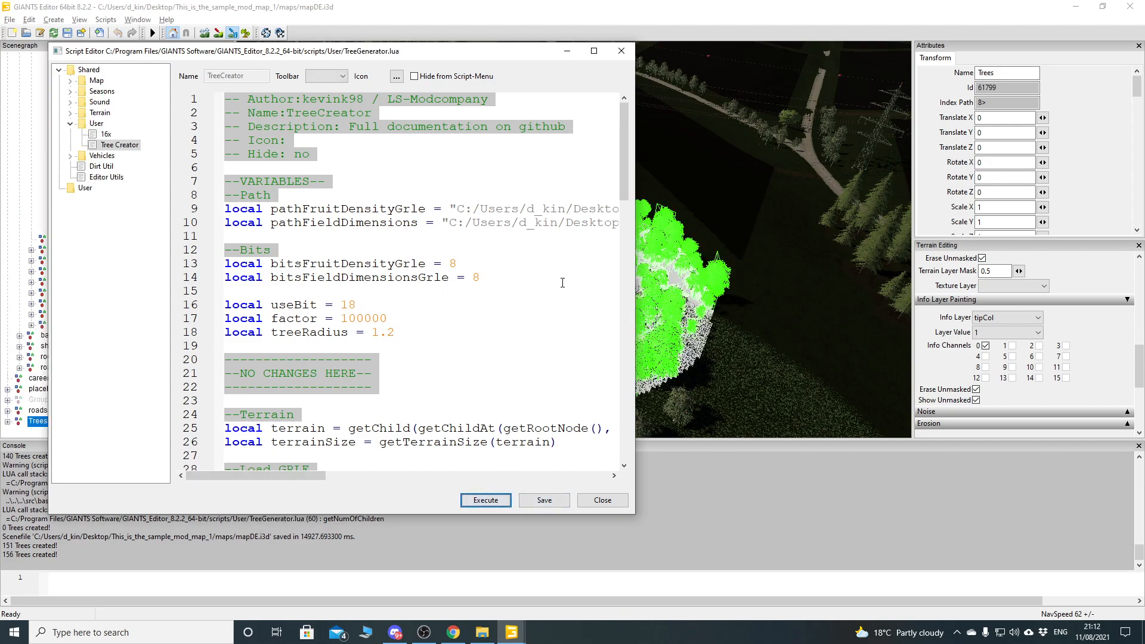
click(567, 51)
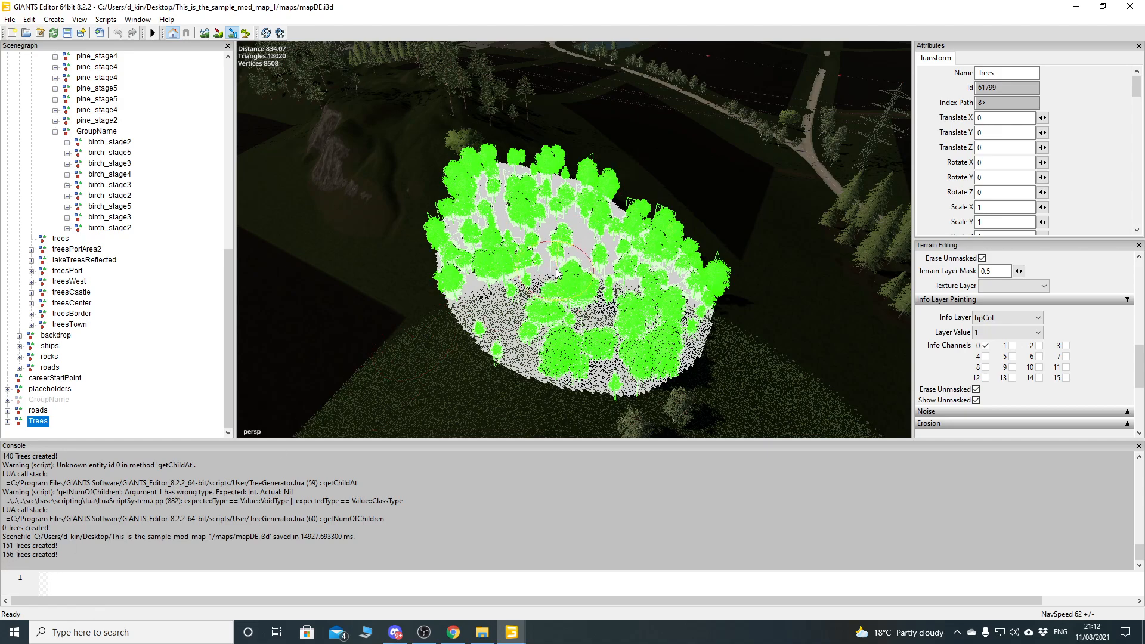
click(167, 333)
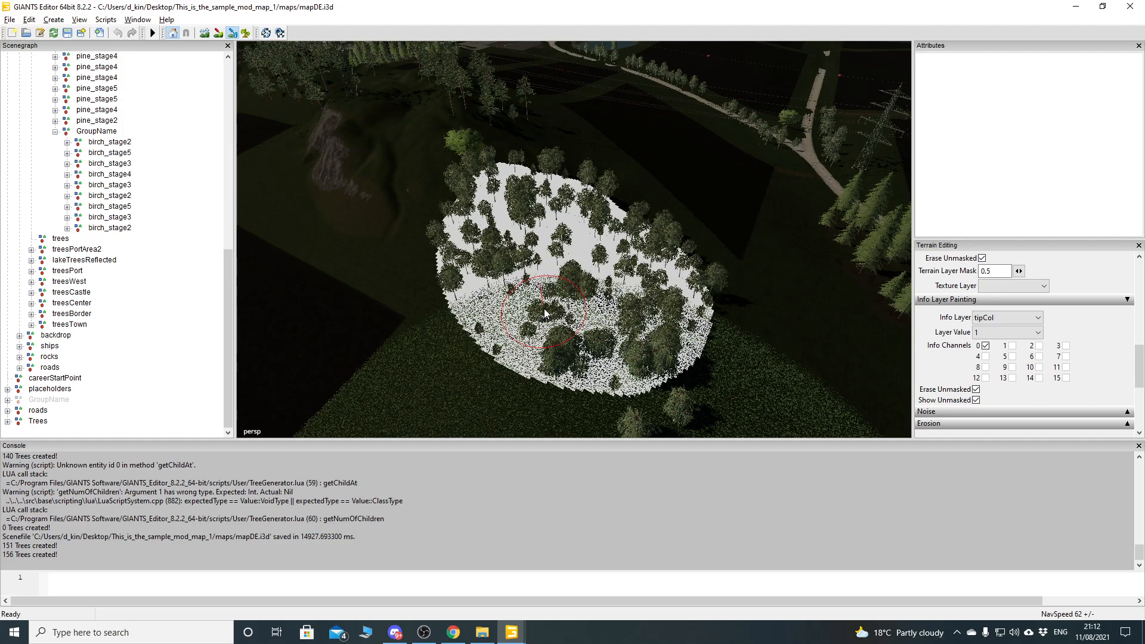
click(8, 421)
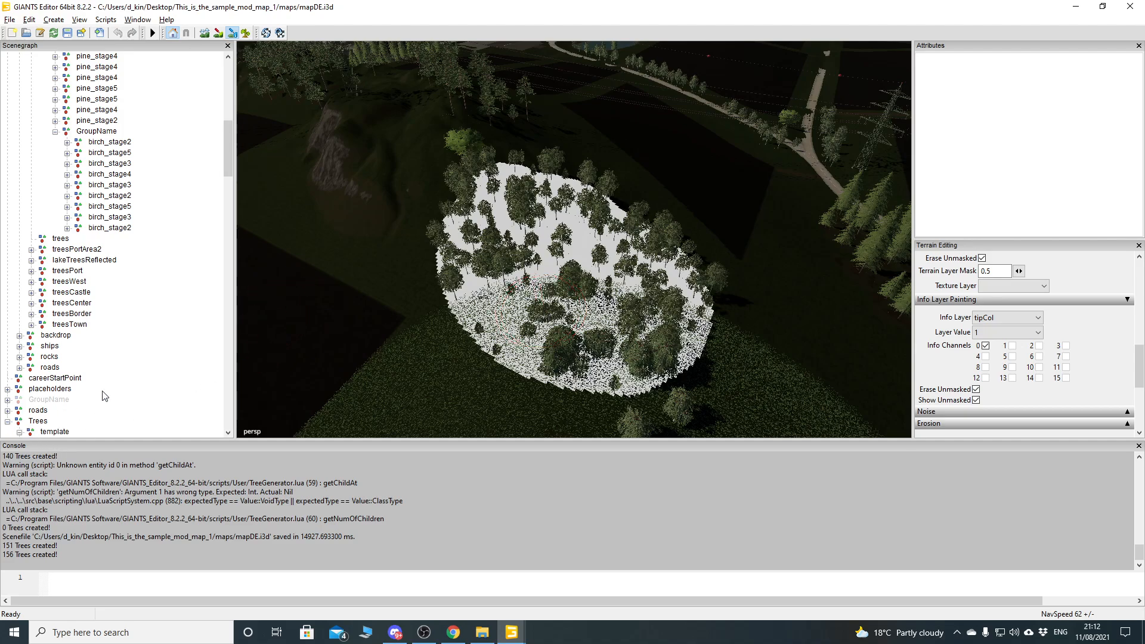
scroll(99, 399, down, 5)
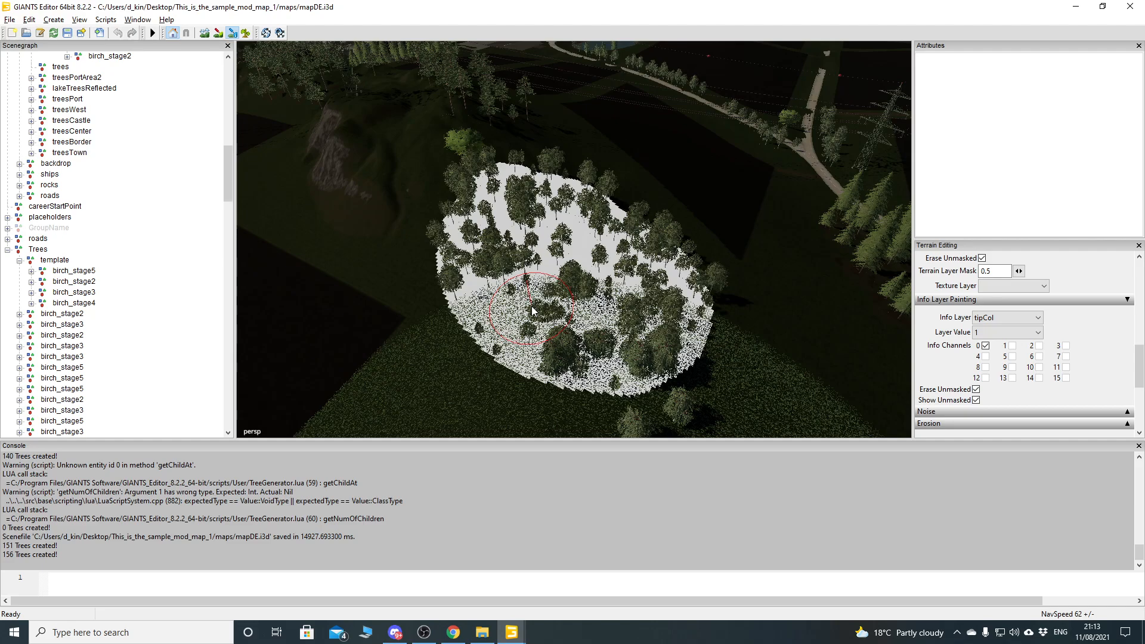
- Review the fruitDensity.grle and fieldDimensions.grle paths in the maximized Tree Creator script, then minimize the script editor
mouse_move(528, 628)
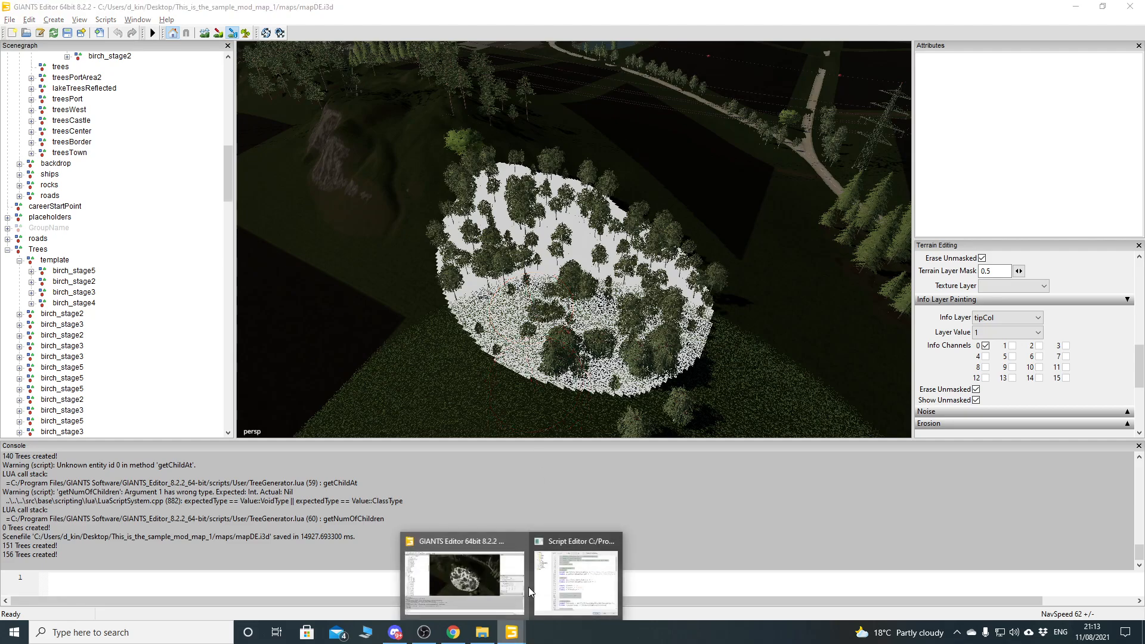
click(587, 572)
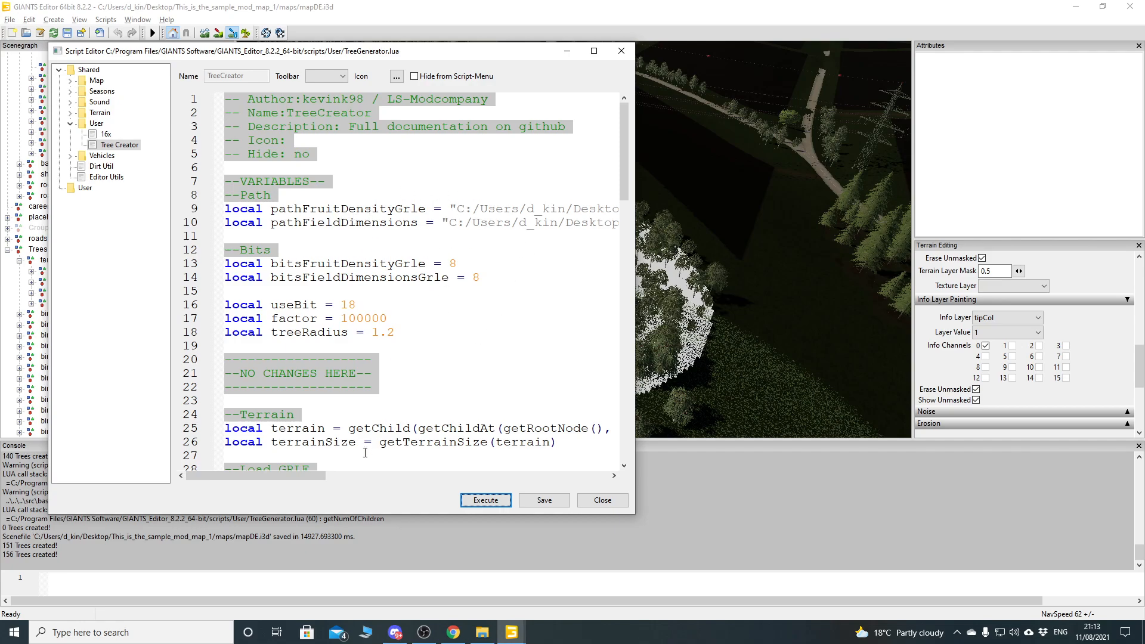
drag(292, 478, 412, 477)
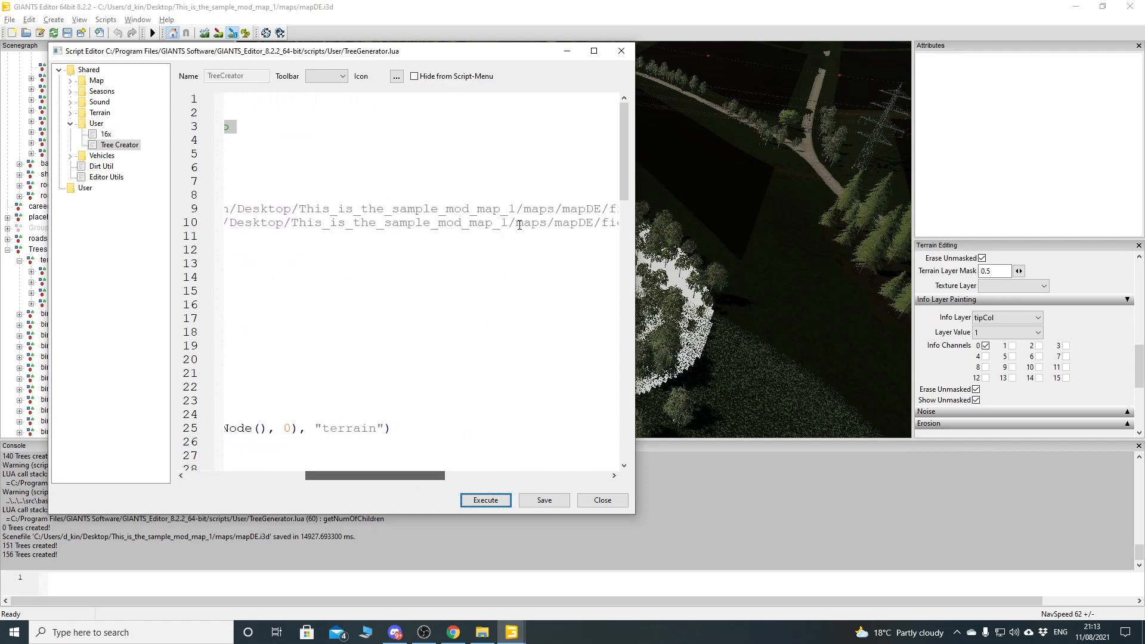
click(594, 50)
drag(467, 581, 282, 581)
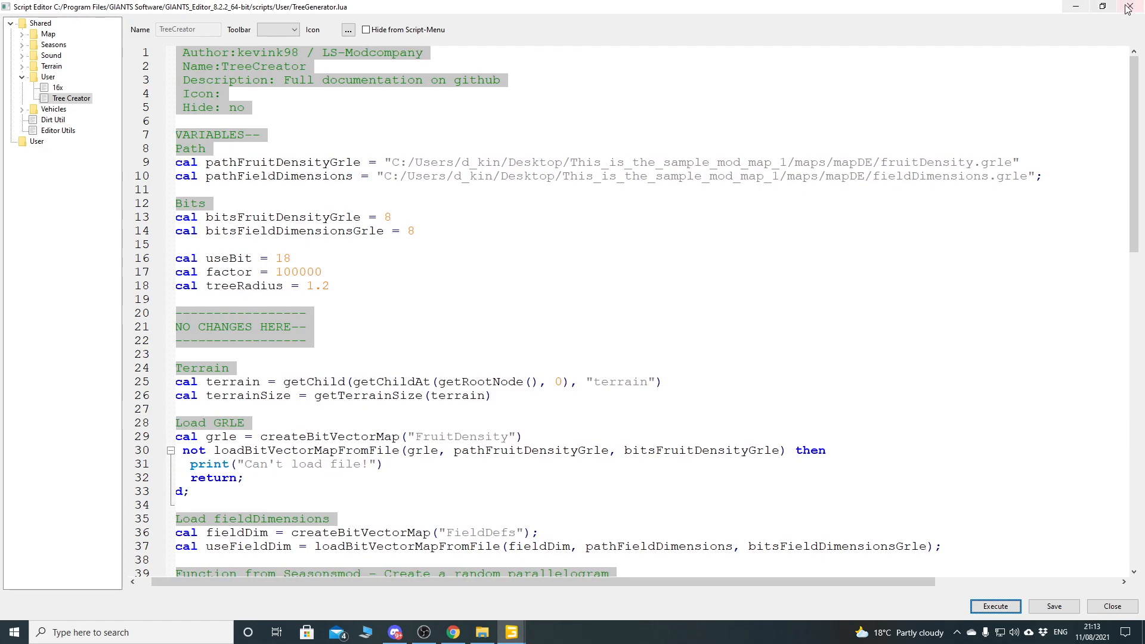
click(1075, 7)
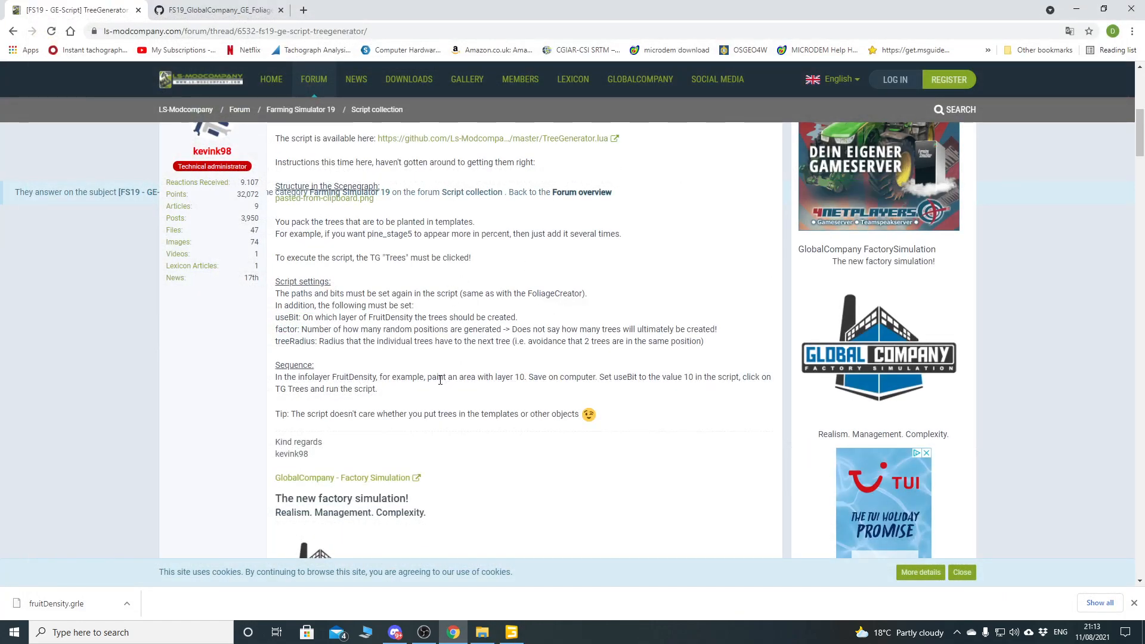
- Switch to Chrome and view the file list of the FS19_GlobalCompany_GE_FoliageCreator repository at default zoom, then minimize the browser
click(221, 11)
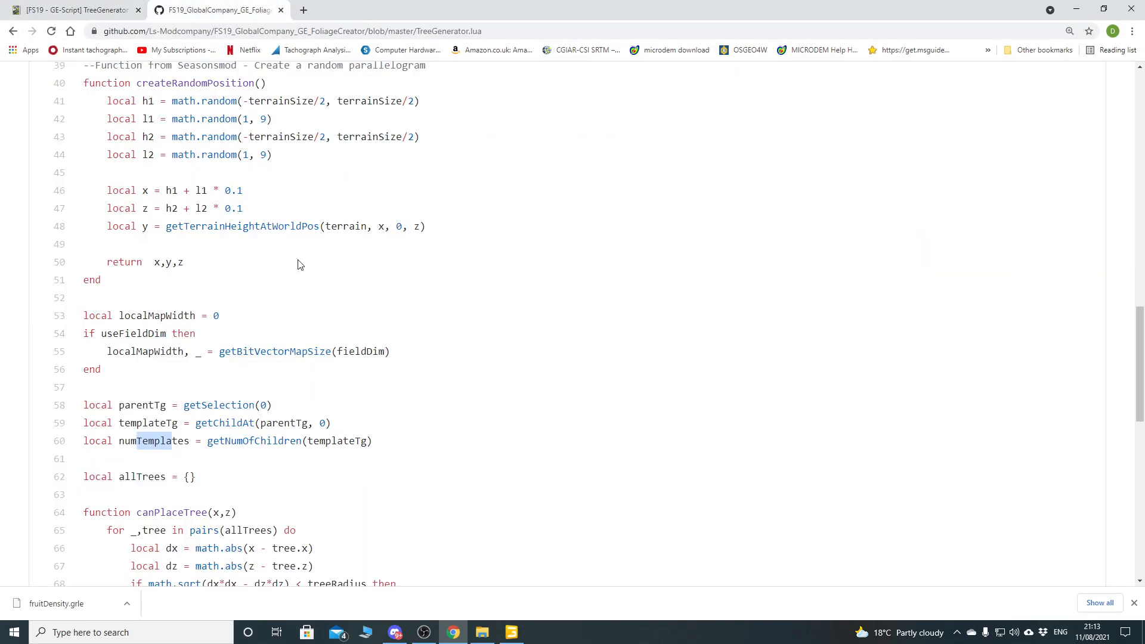
scroll(245, 369, up, 15)
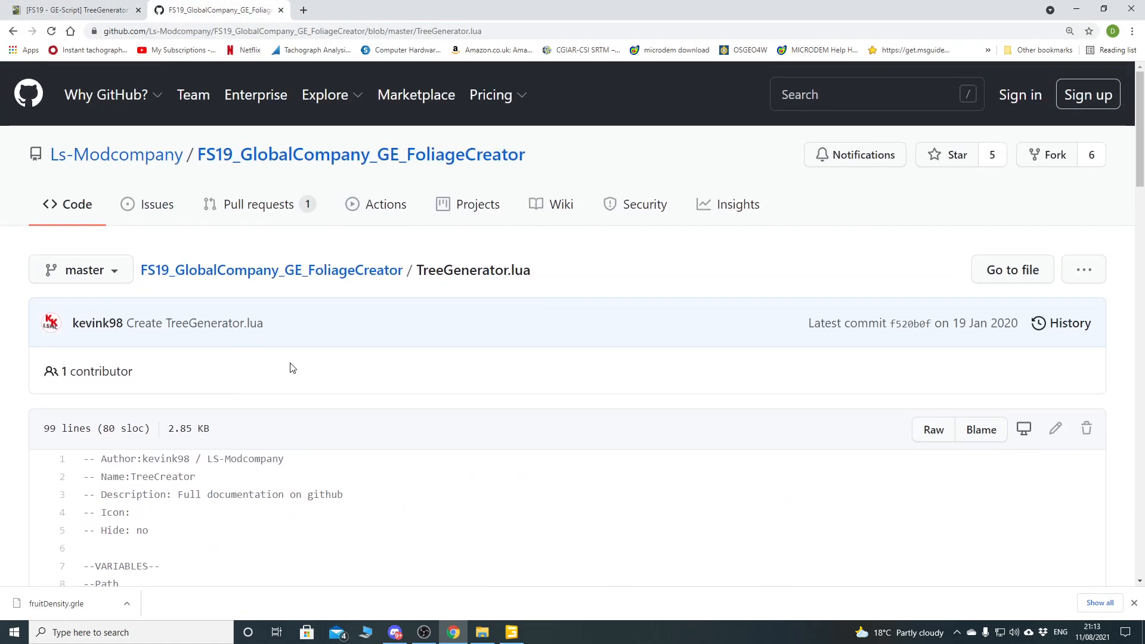
key(ctrl+minus)
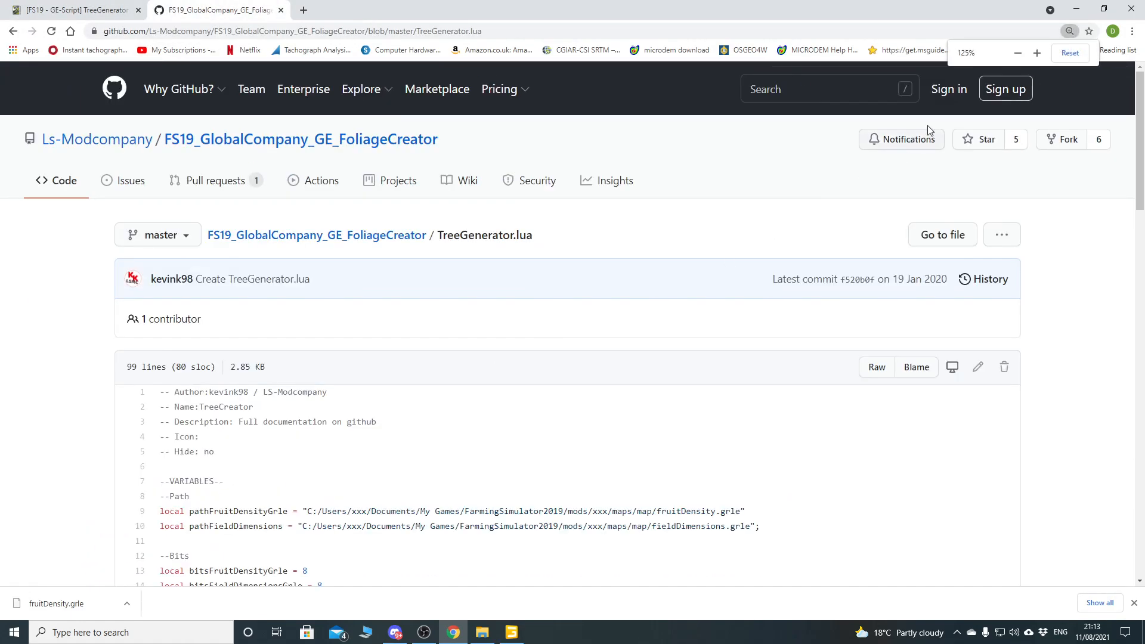
click(1070, 57)
click(325, 203)
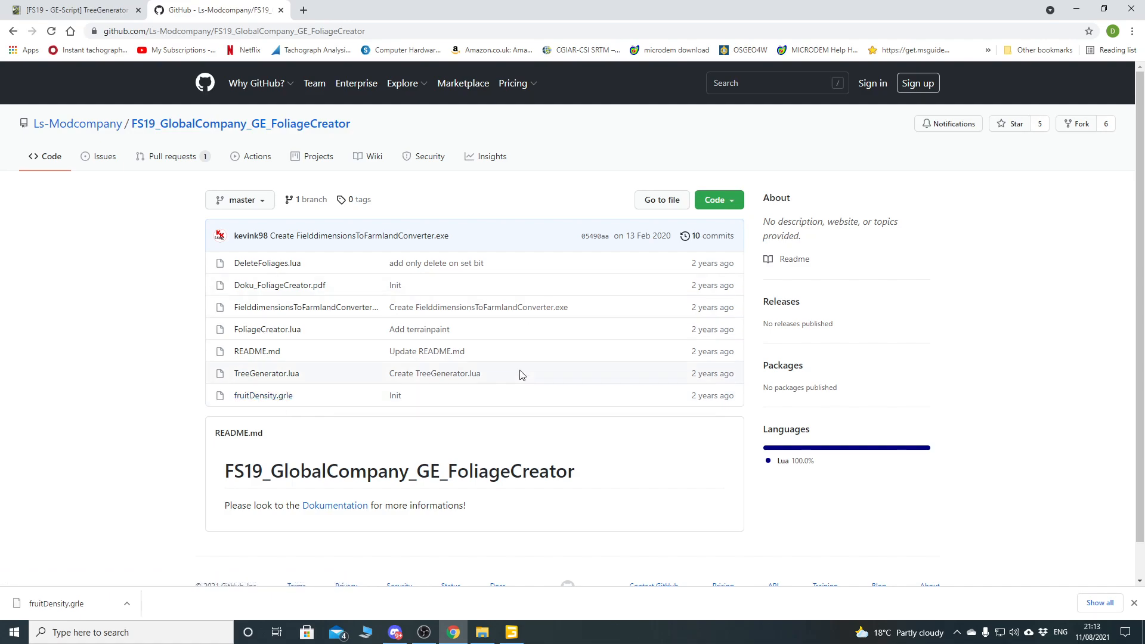
click(1082, 15)
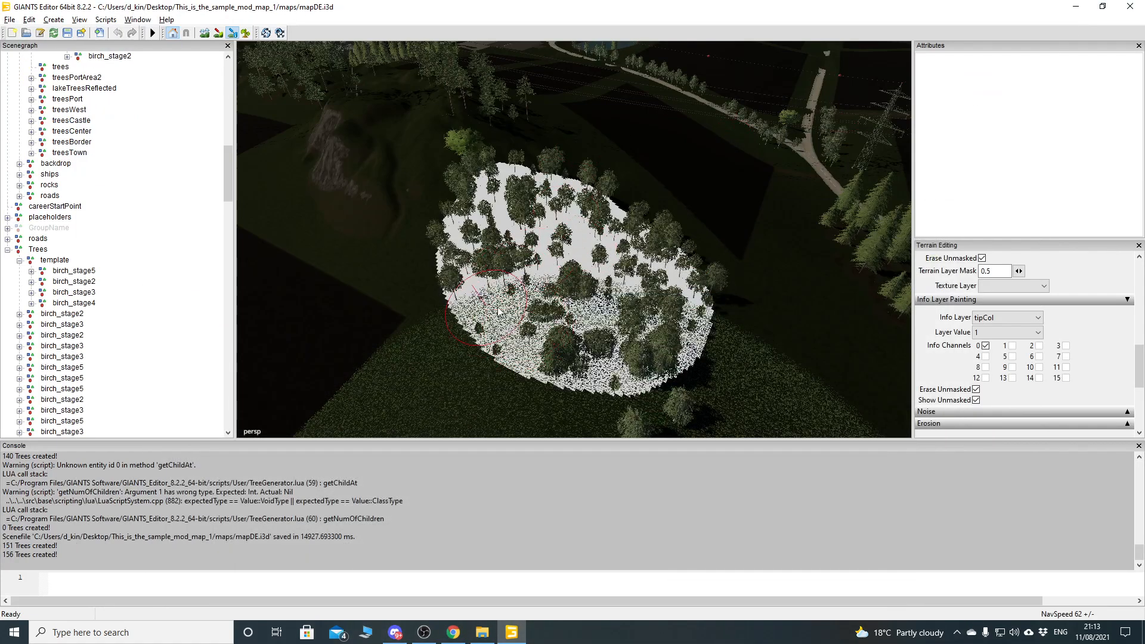
- Switch to File Explorer and point out fieldDimensions.grle and fruitDensity.grle in the mapDE folder
click(482, 632)
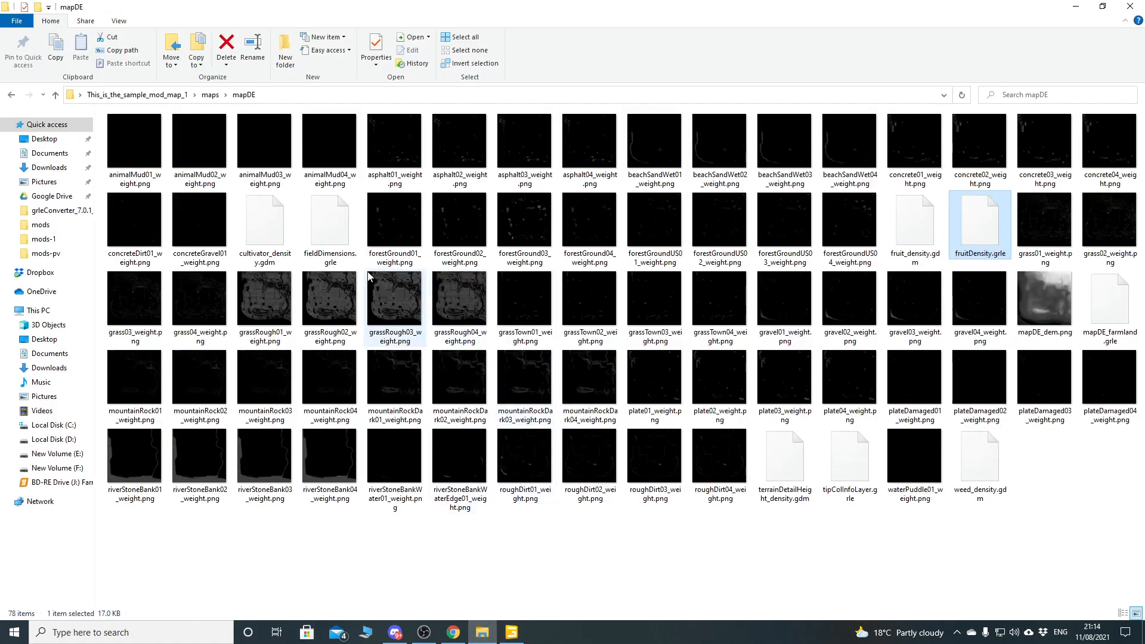
click(338, 227)
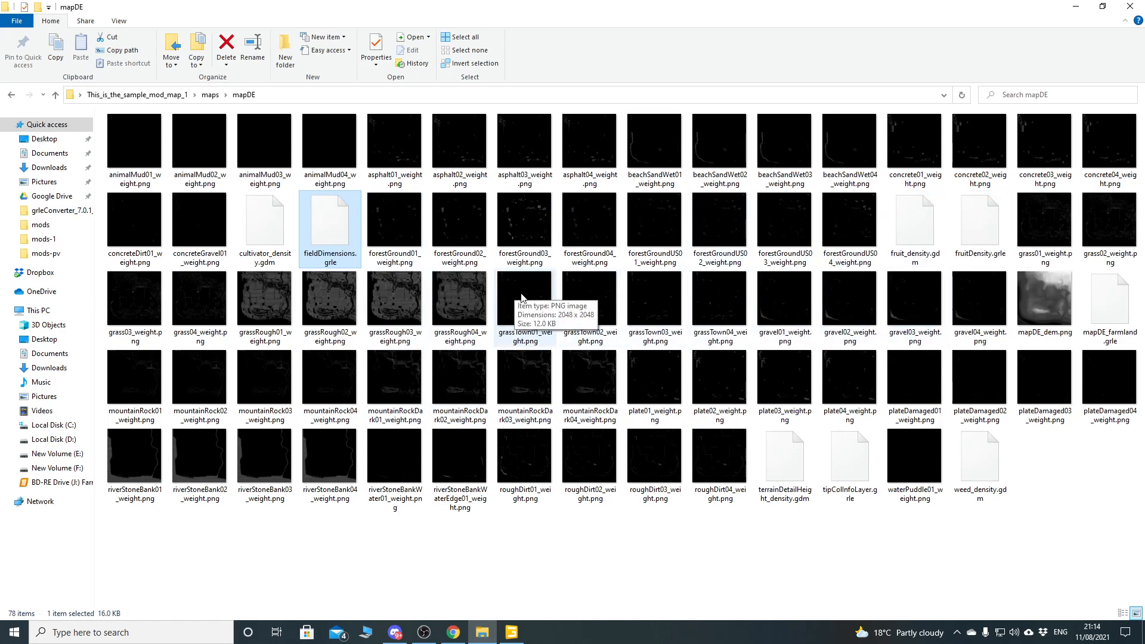
click(993, 224)
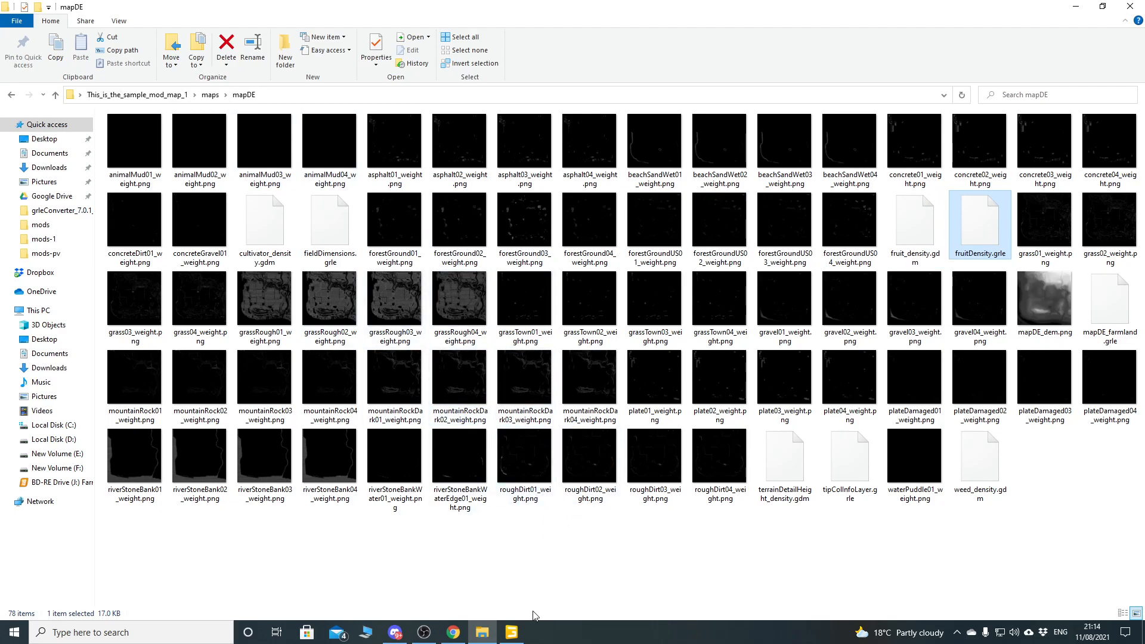
- Switch back to GIANTS Editor and select birch_stage4 in the template group under Trees
click(511, 632)
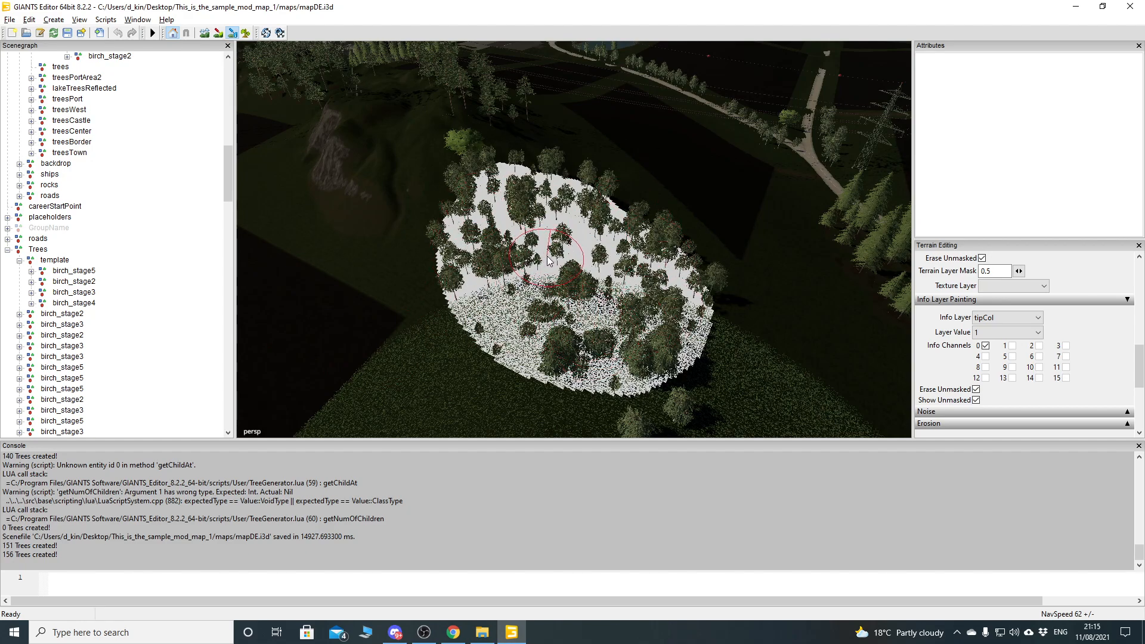
click(75, 302)
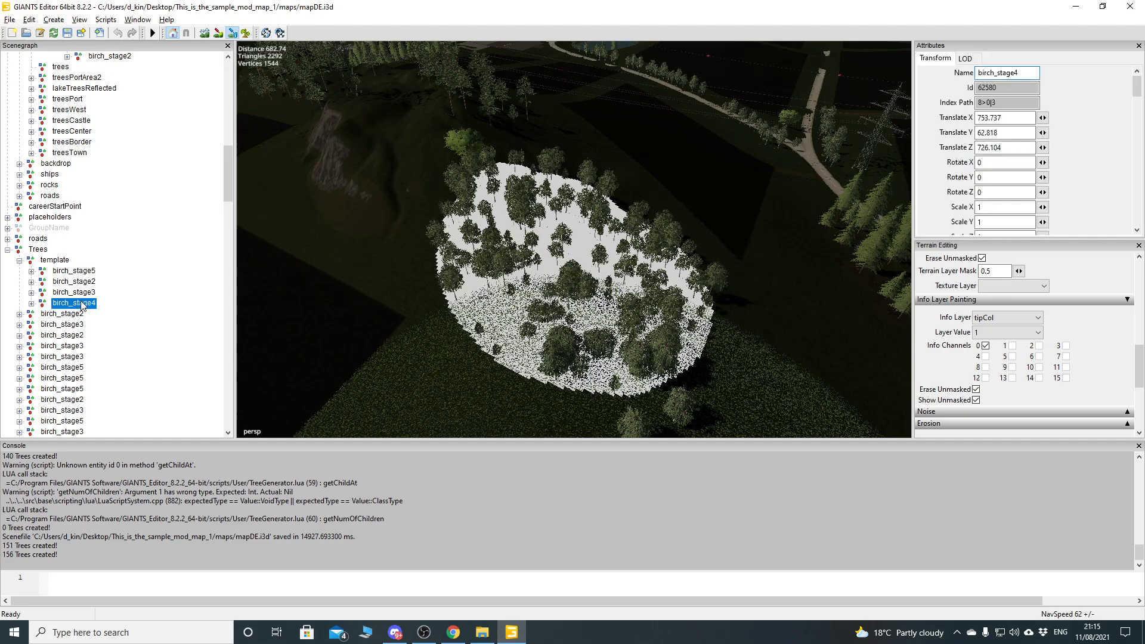